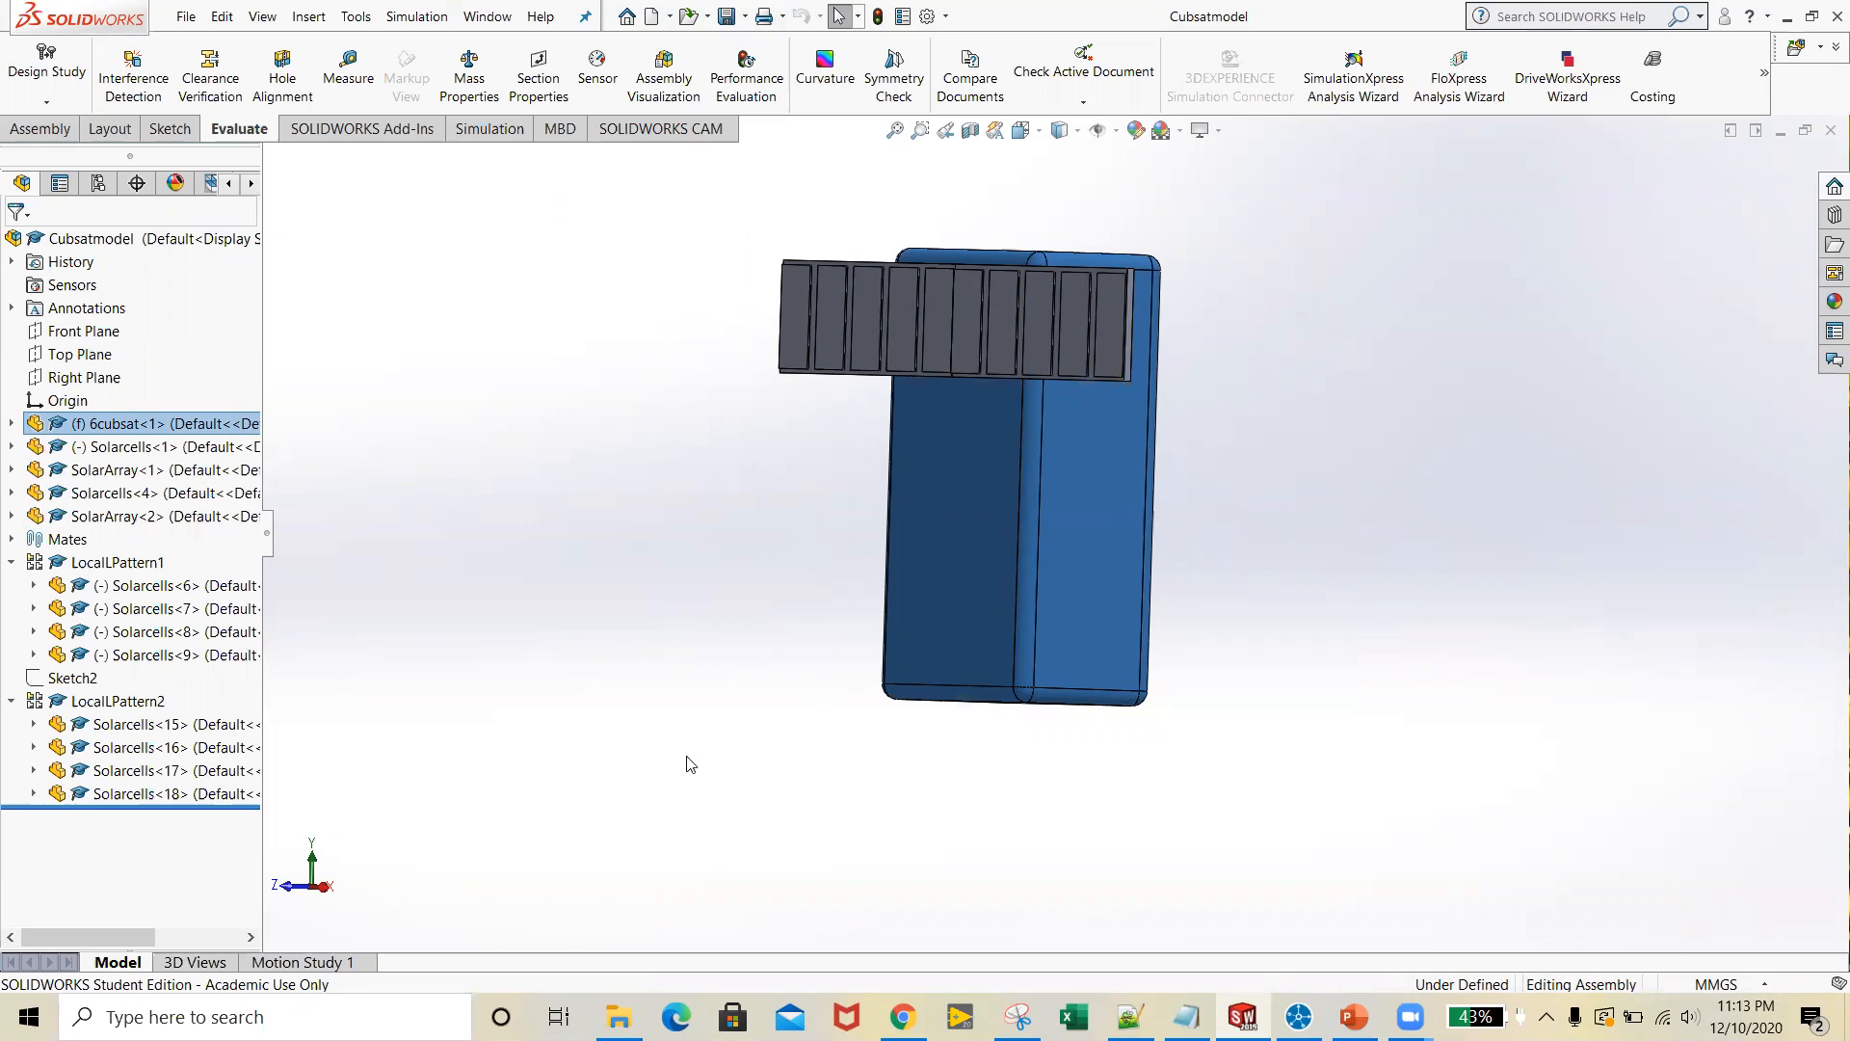
pyautogui.click(601, 686)
pyautogui.moveTo(602, 686); pyautogui.dragTo(695, 701, button='middle')
pyautogui.moveTo(1363, 702)
pyautogui.mouseDown(button='middle')
pyautogui.moveTo(1359, 756)
pyautogui.moveTo(1383, 733)
pyautogui.mouseUp(button='middle')
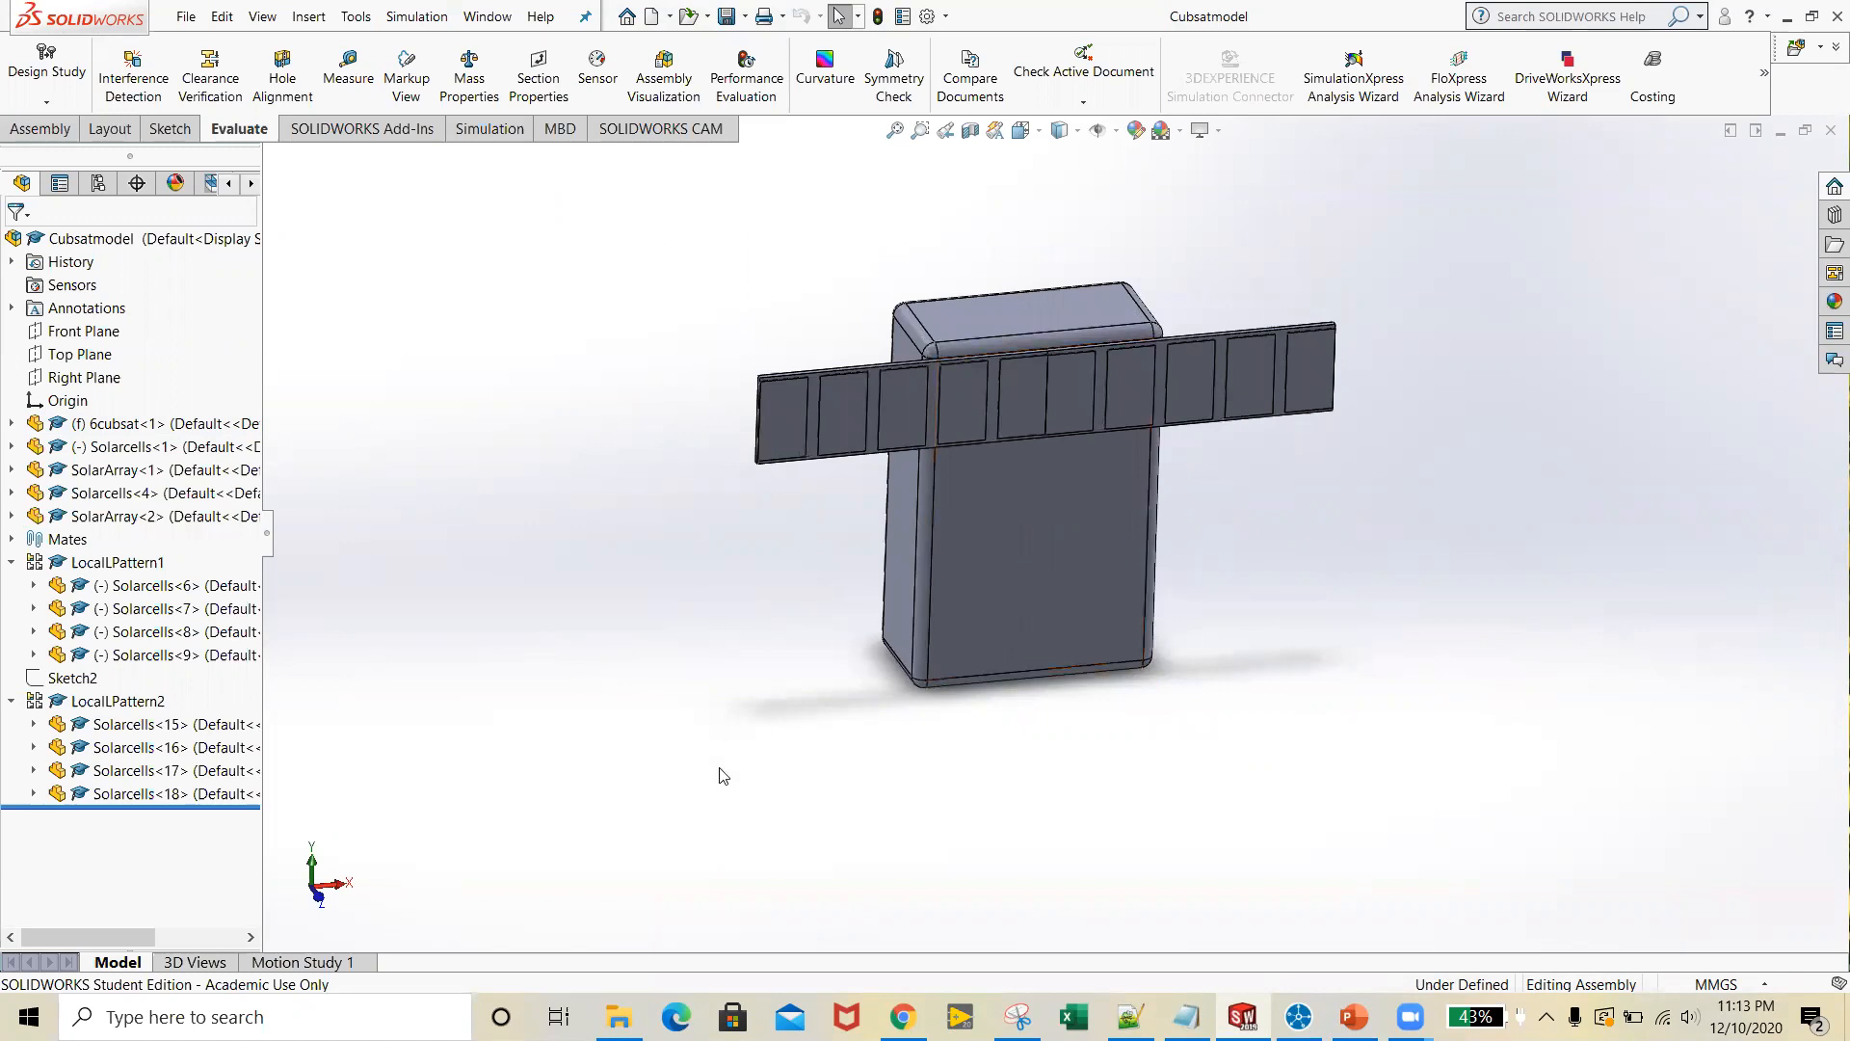
pyautogui.moveTo(797, 650); pyautogui.dragTo(790, 610, button='middle')
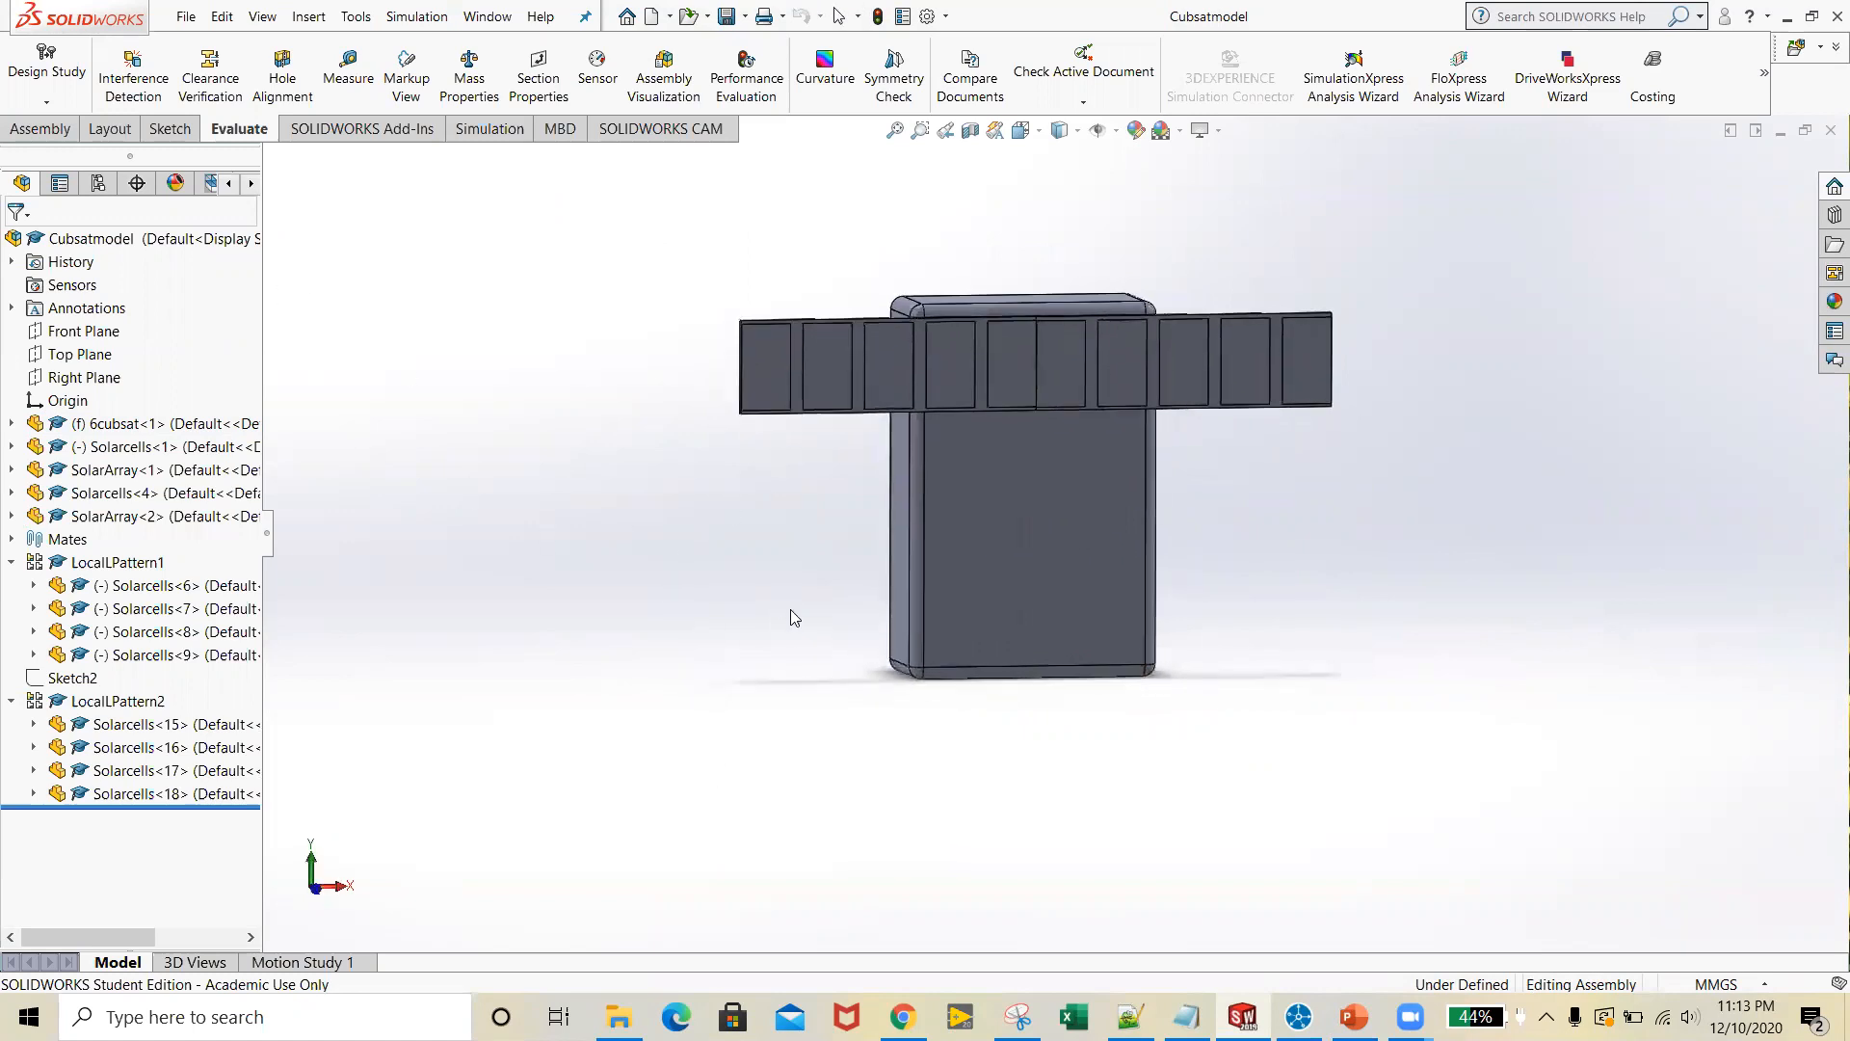
# Set up a Save As of the Cubsatmodel assembly in STL format, targeting the Cubsatmodel folder on the Desktop
pyautogui.click(186, 16)
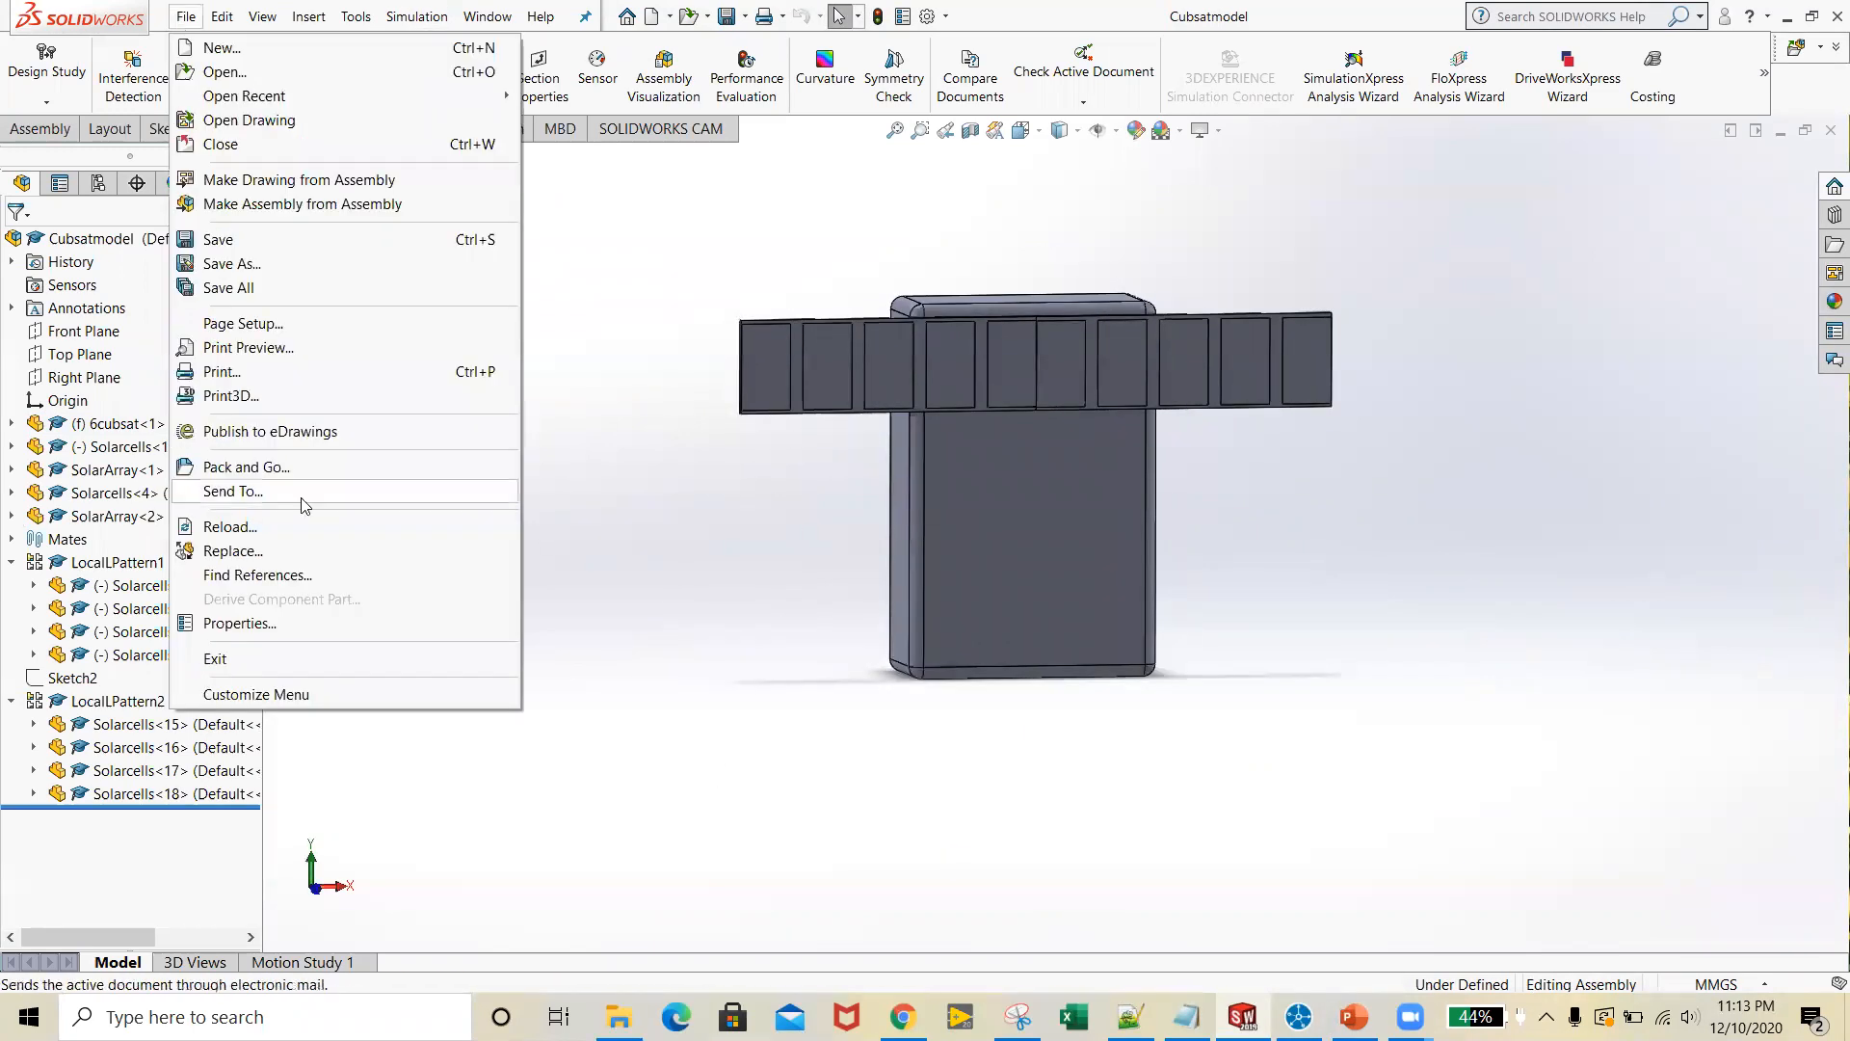
pyautogui.click(372, 266)
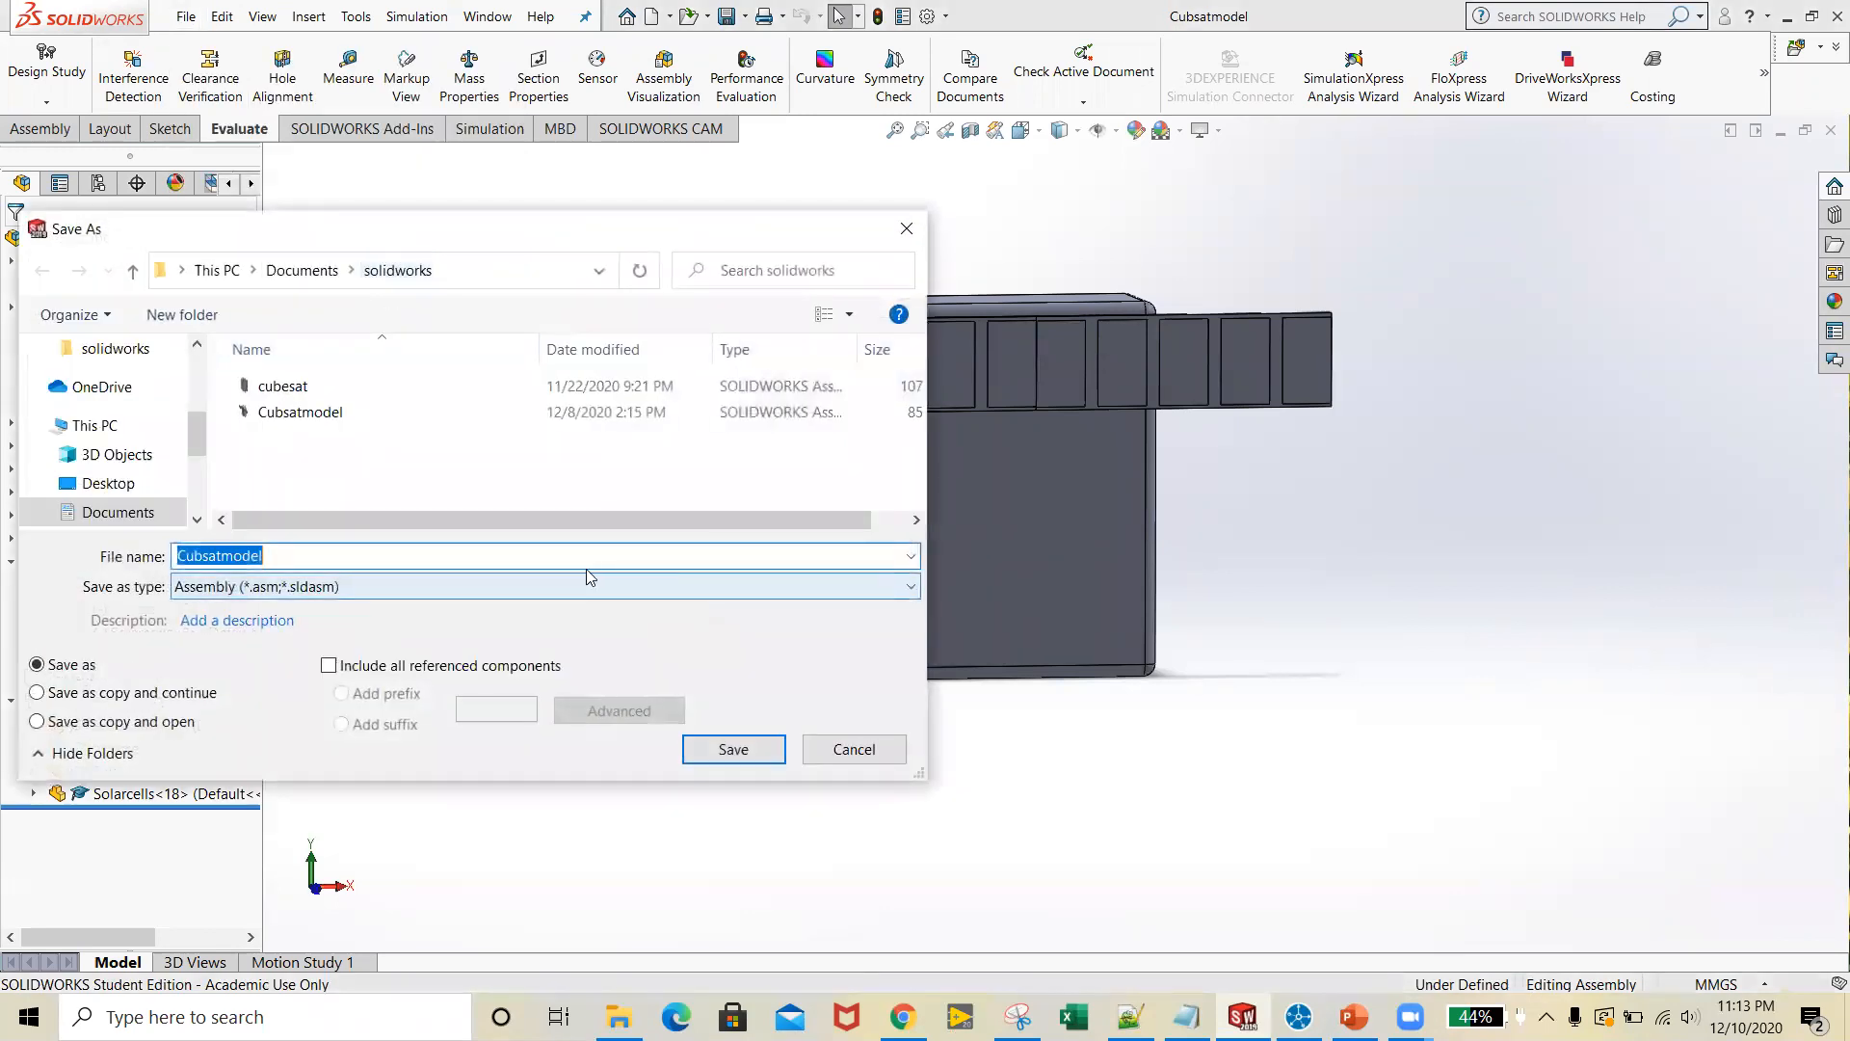
pyautogui.click(557, 590)
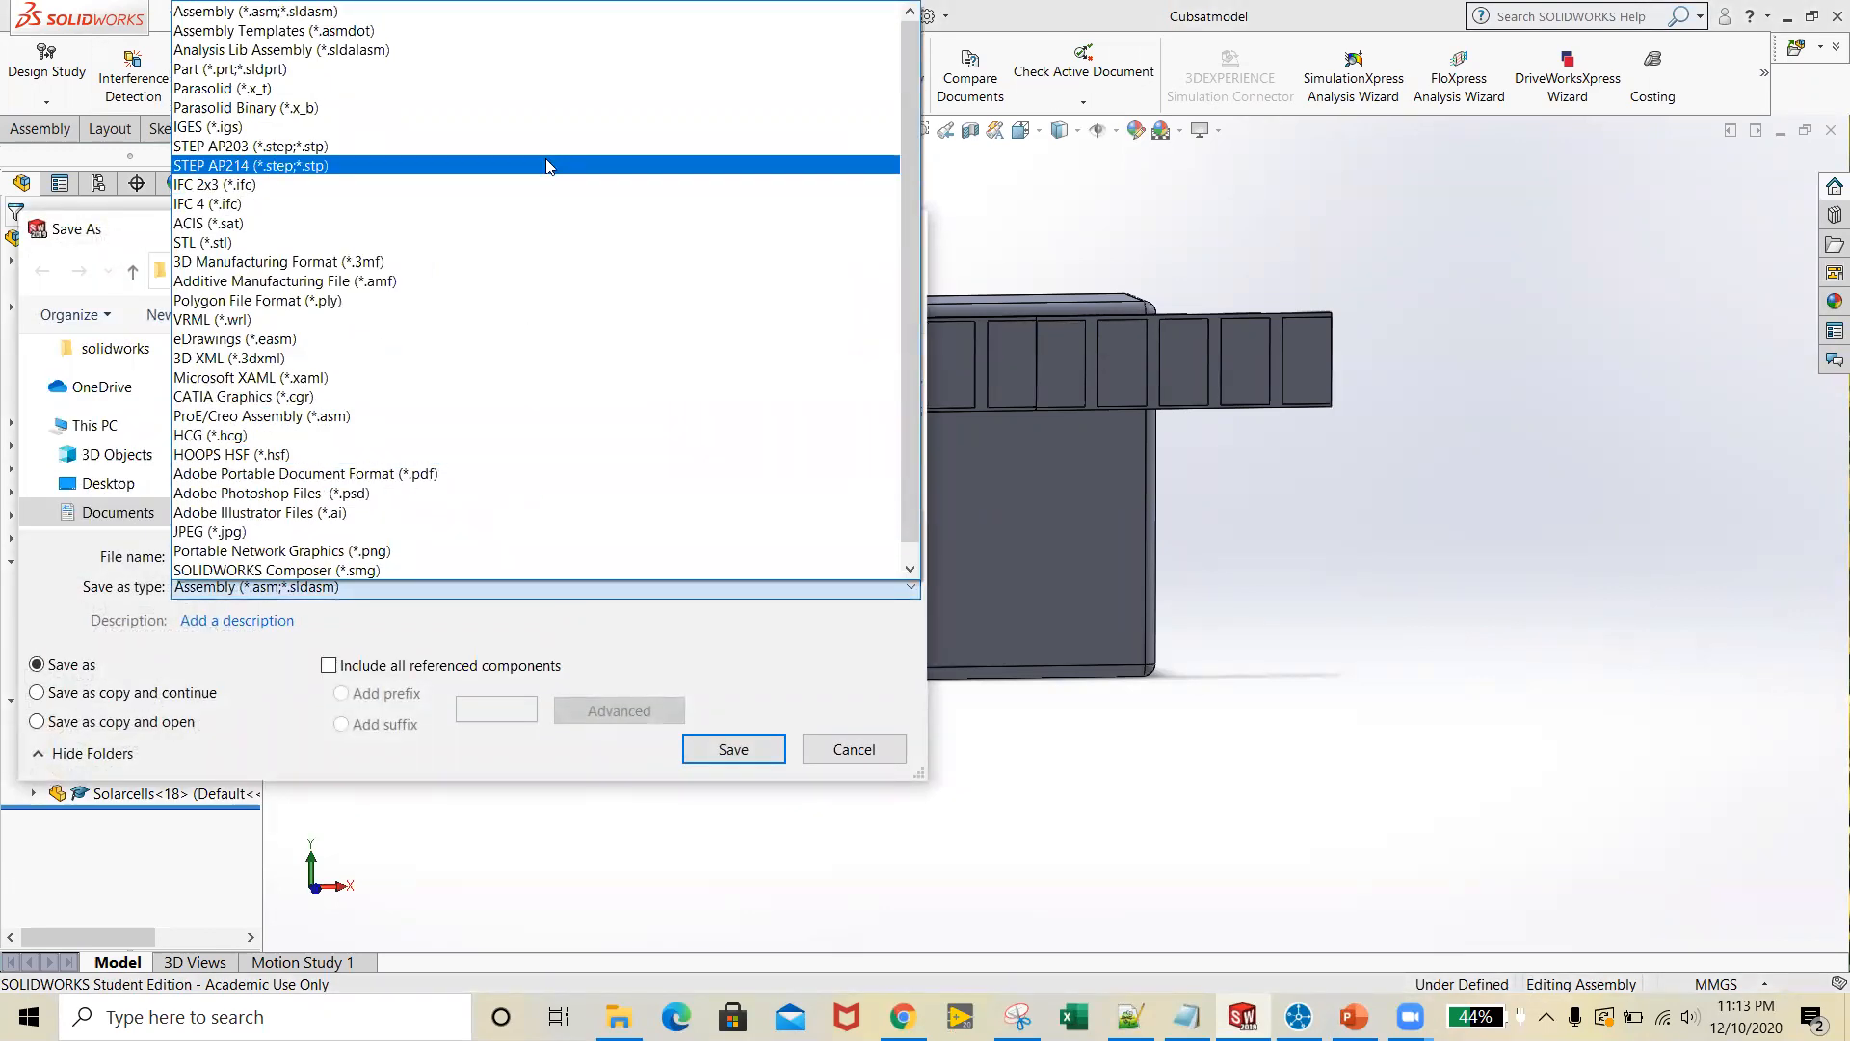
pyautogui.click(511, 242)
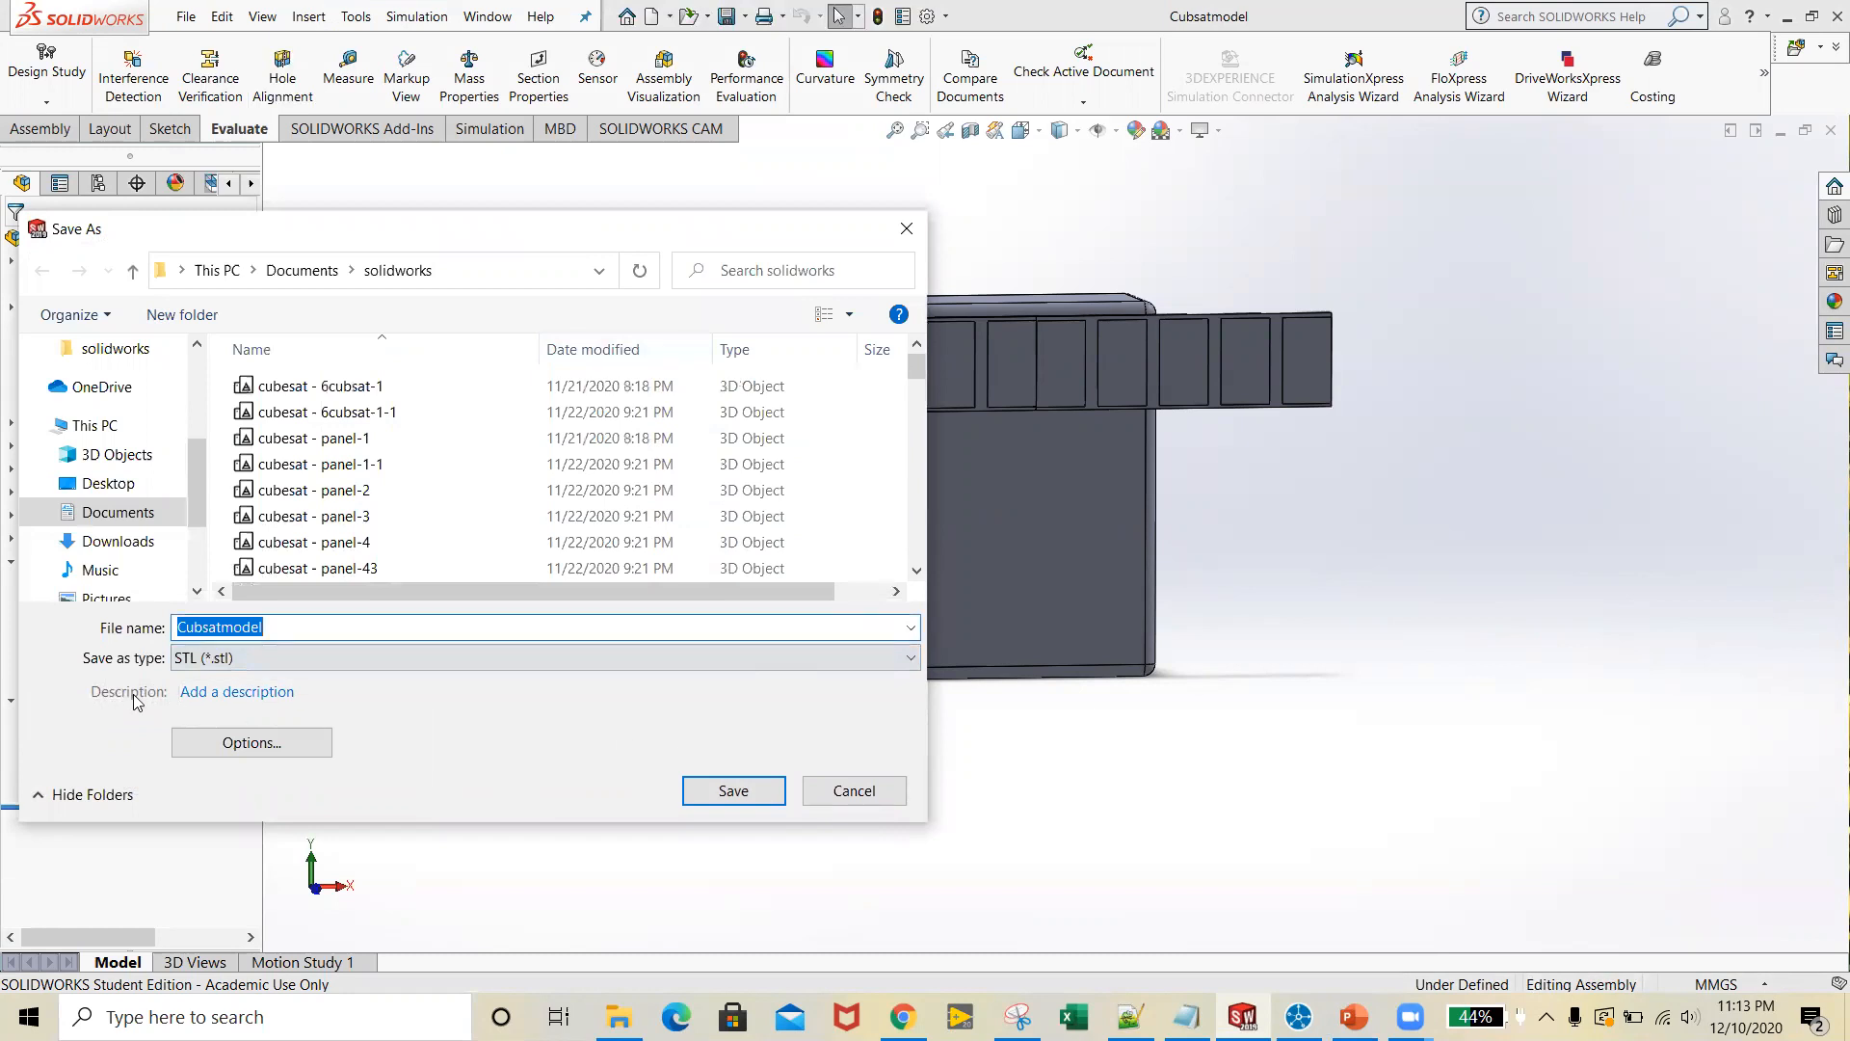
pyautogui.scroll(2, 163, 484)
pyautogui.scroll(2, 163, 484)
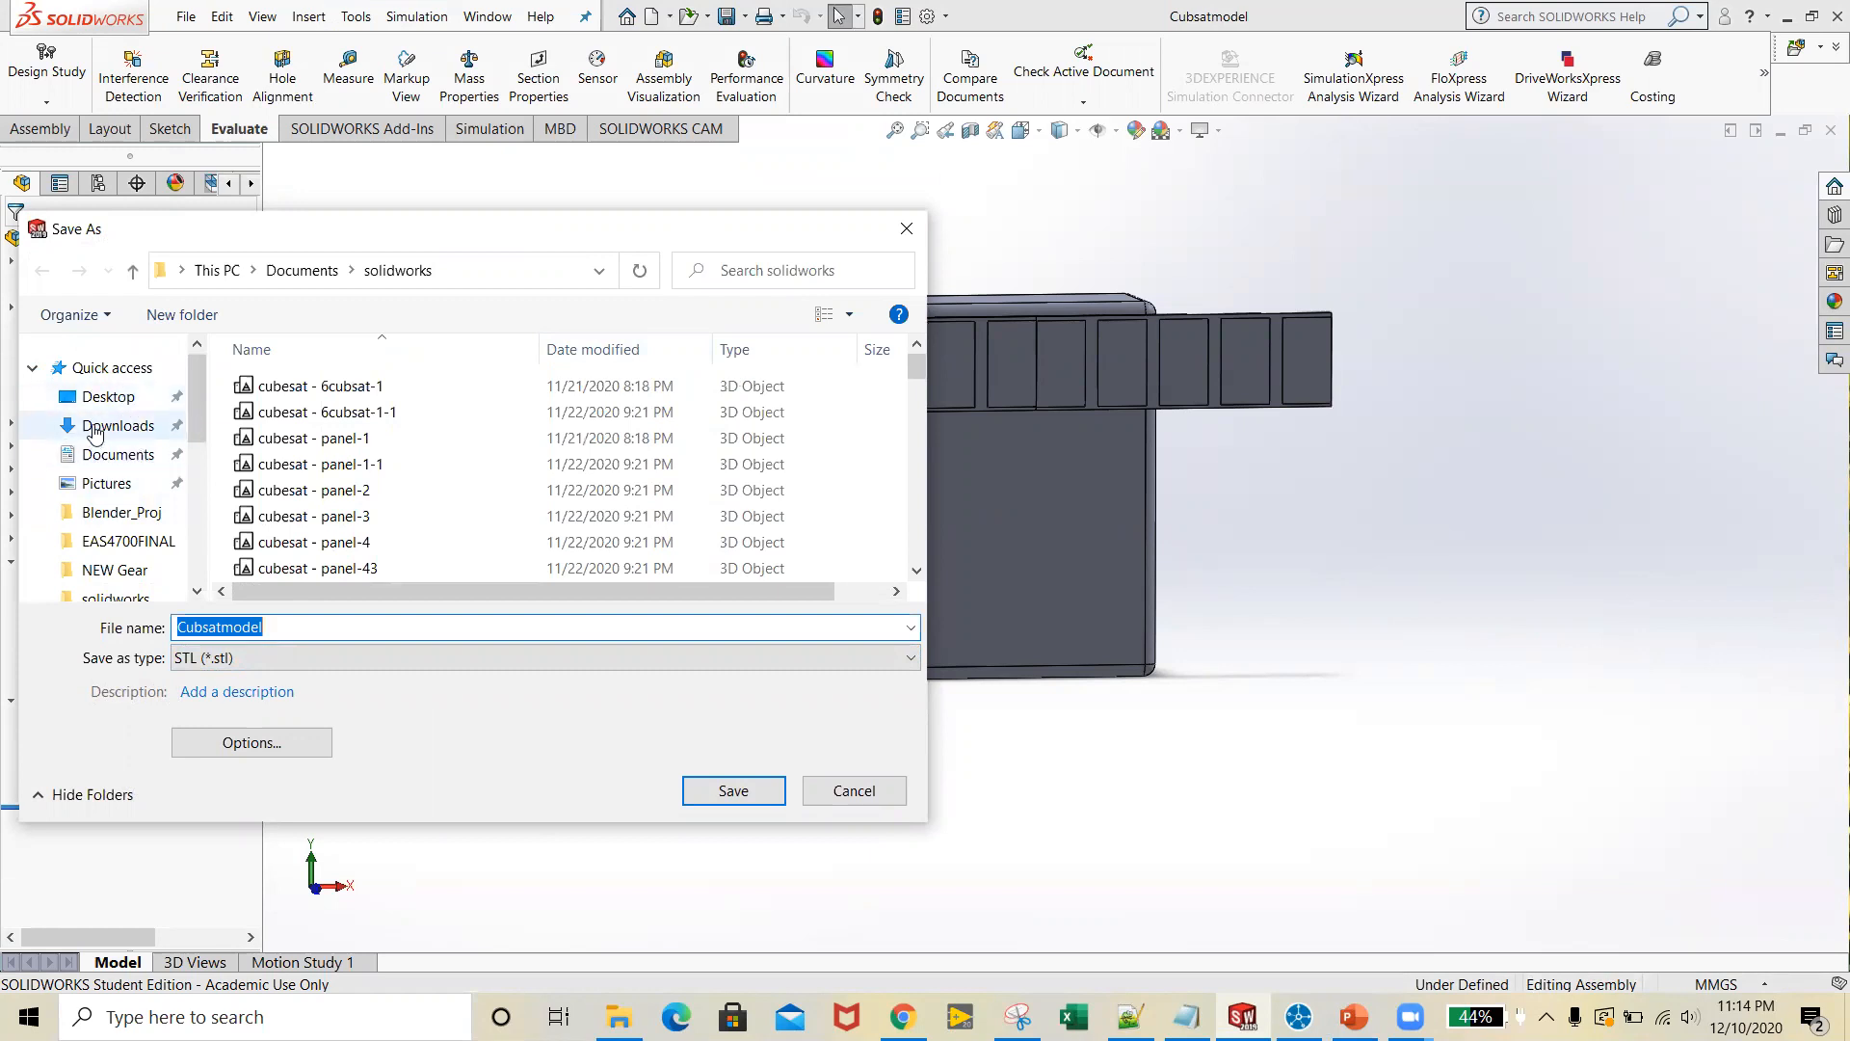
pyautogui.click(144, 403)
pyautogui.doubleClick(684, 438)
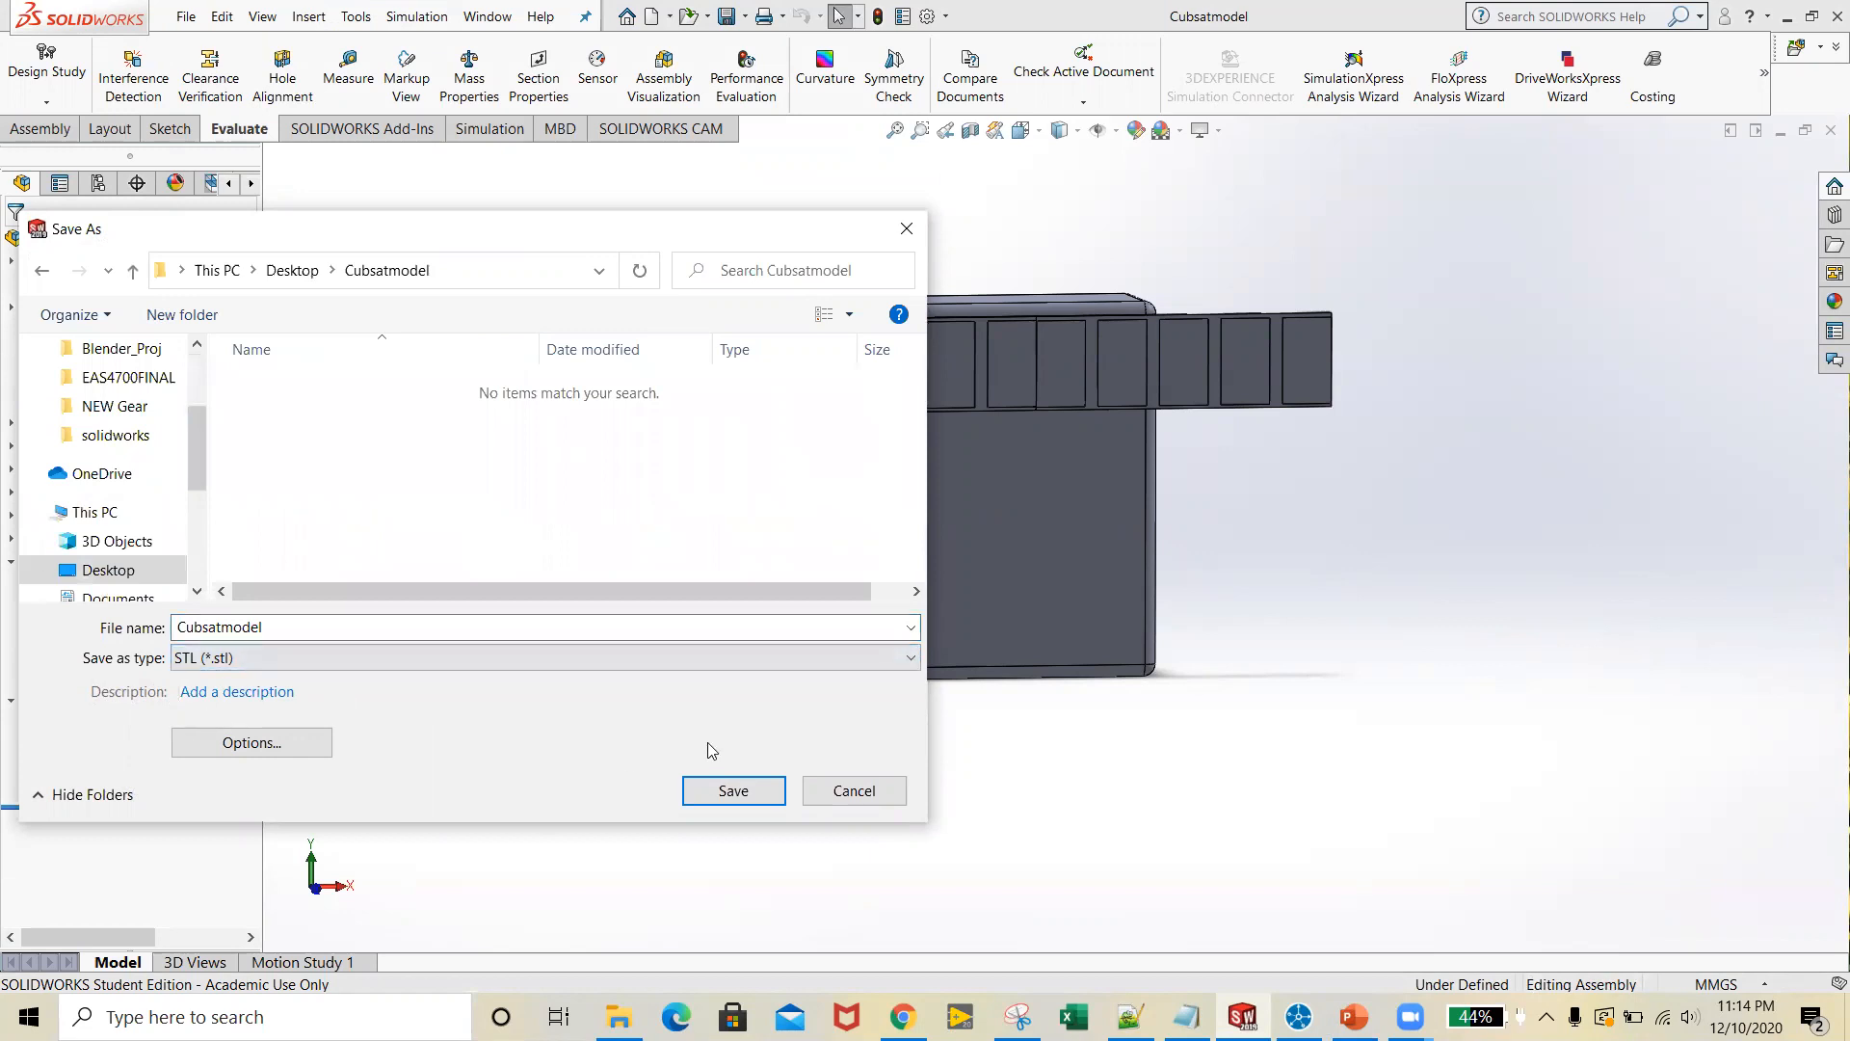
# Accept the STL export options with binary output, metres, fine resolution and default coordinate system, and save the assembly
pyautogui.click(266, 749)
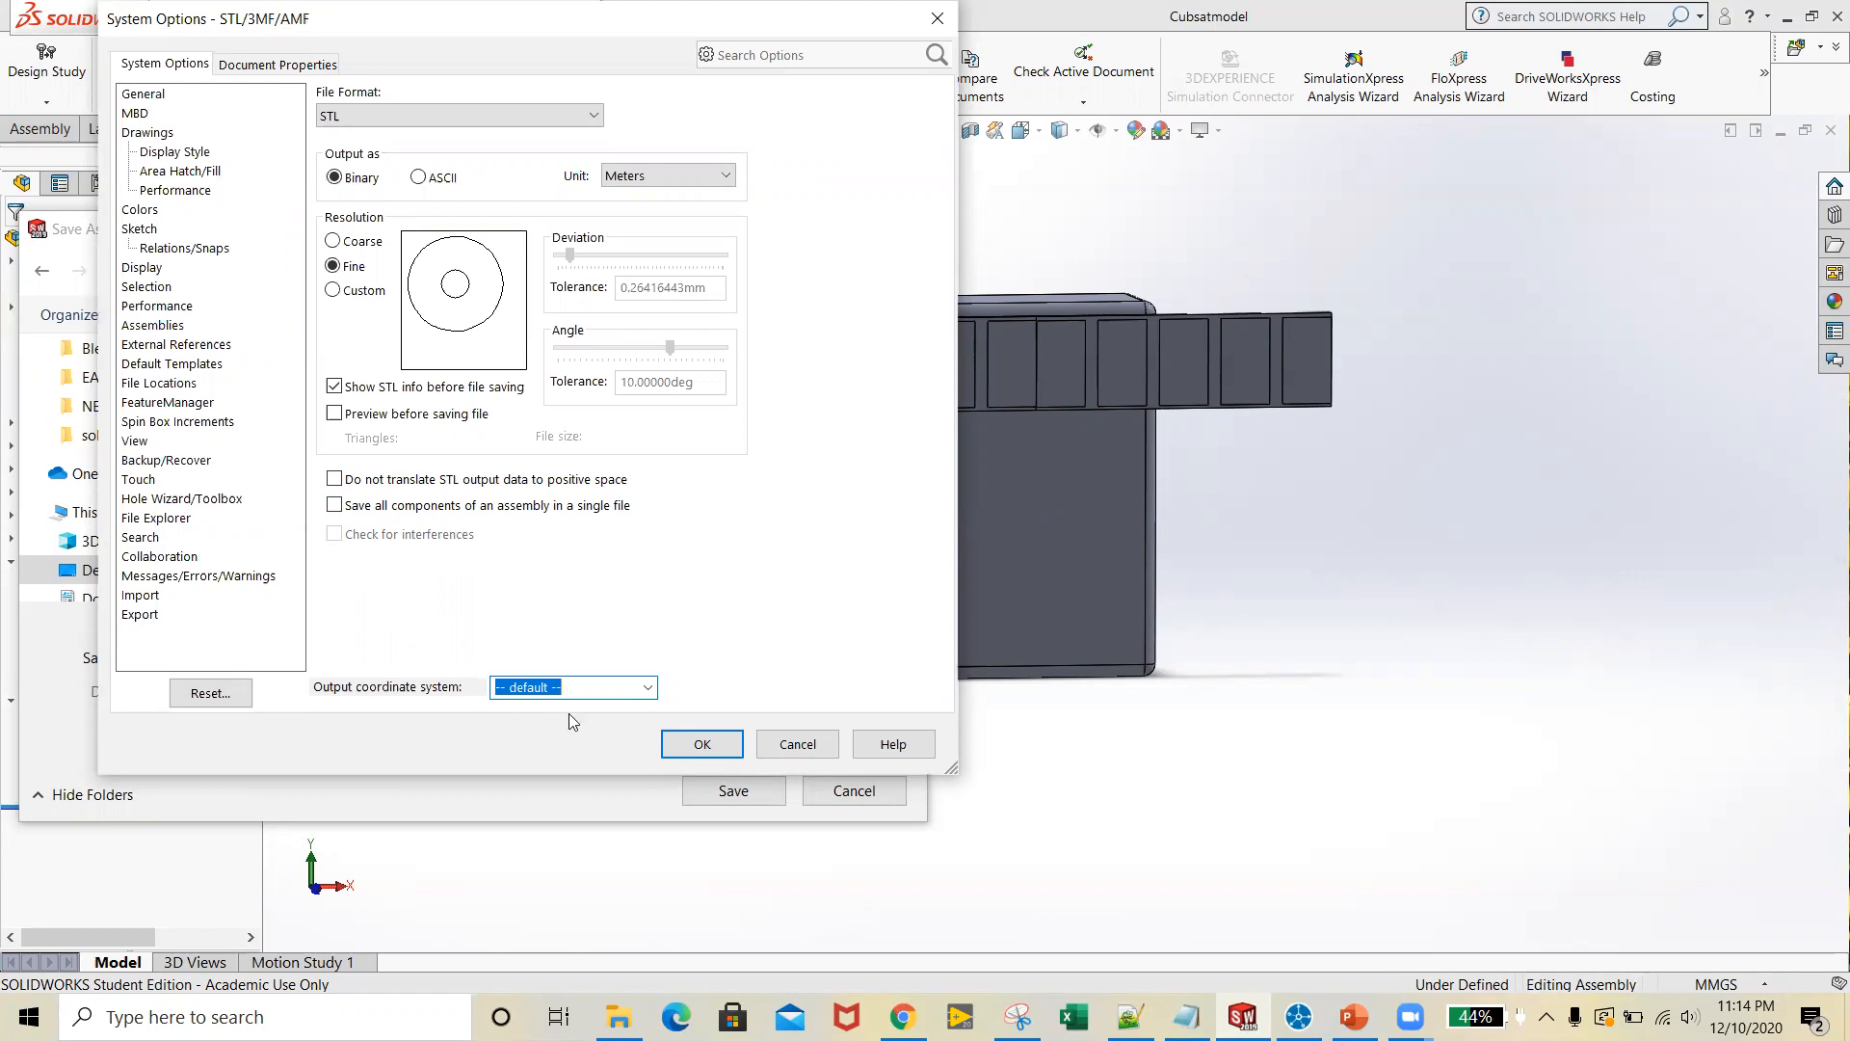
pyautogui.click(713, 750)
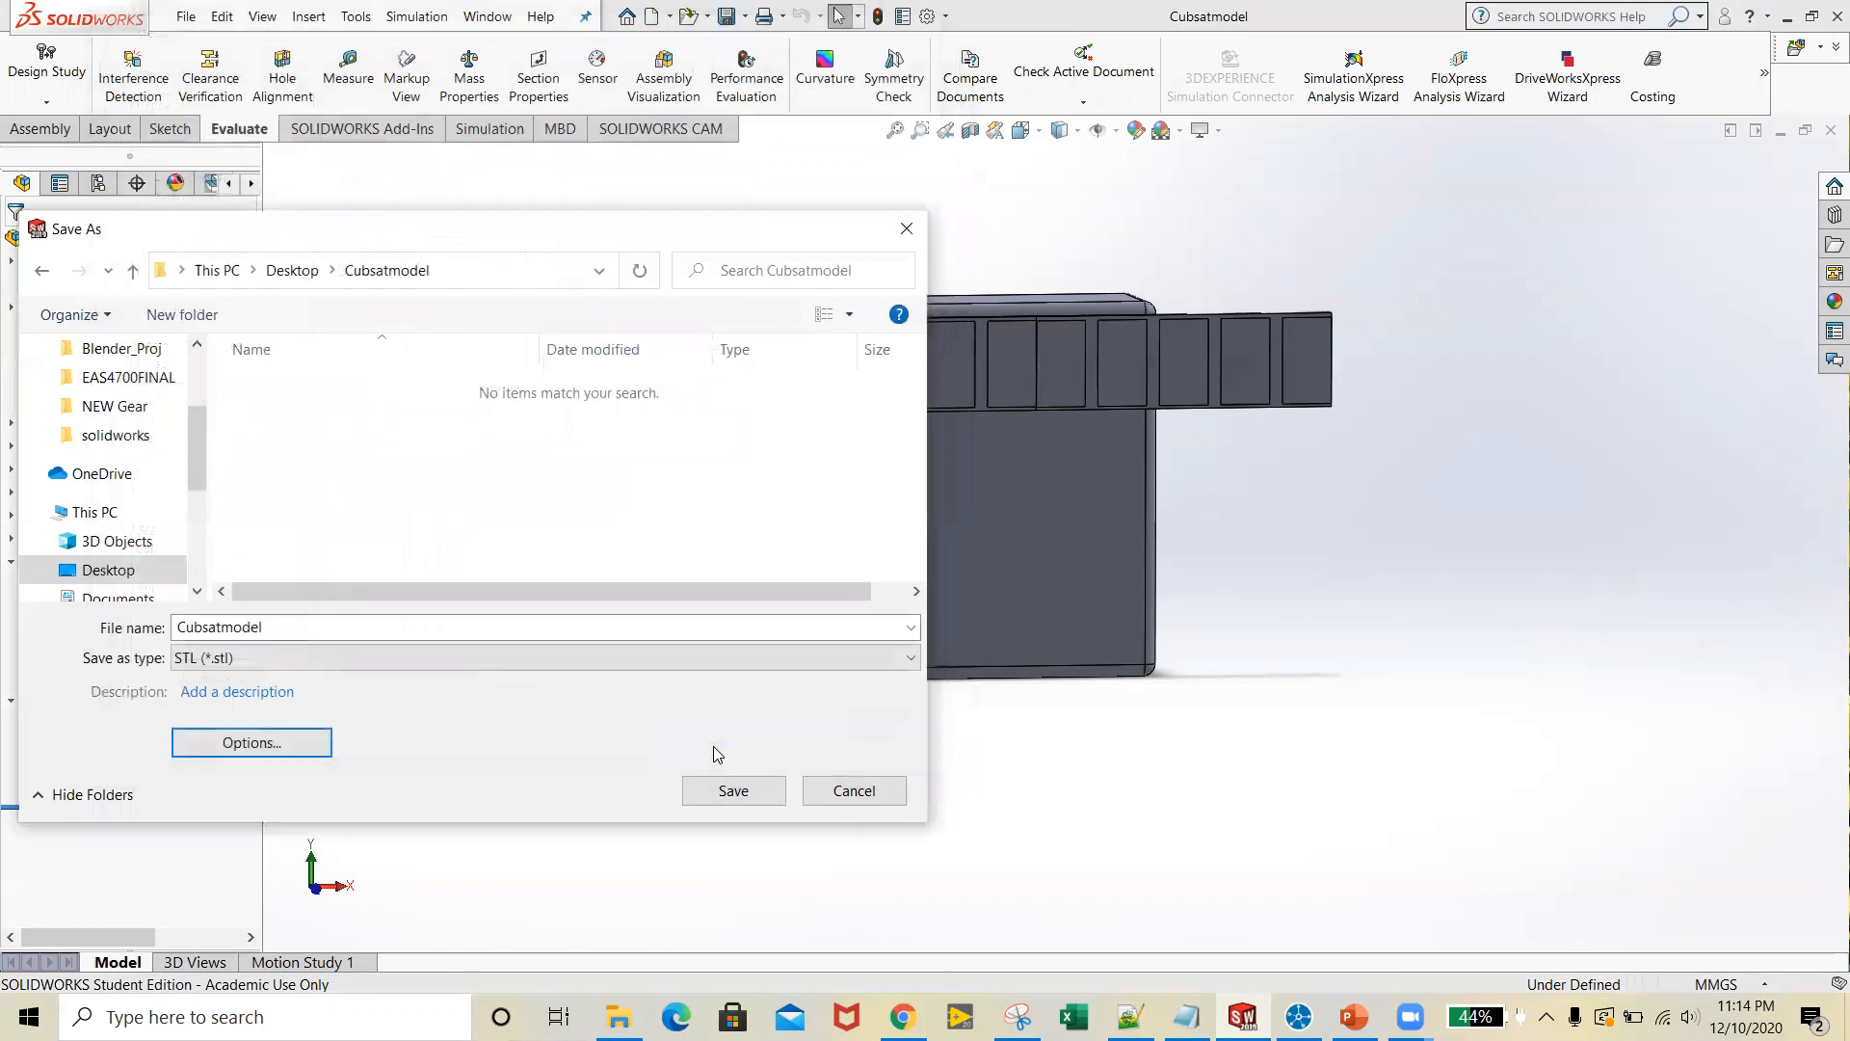
pyautogui.click(735, 793)
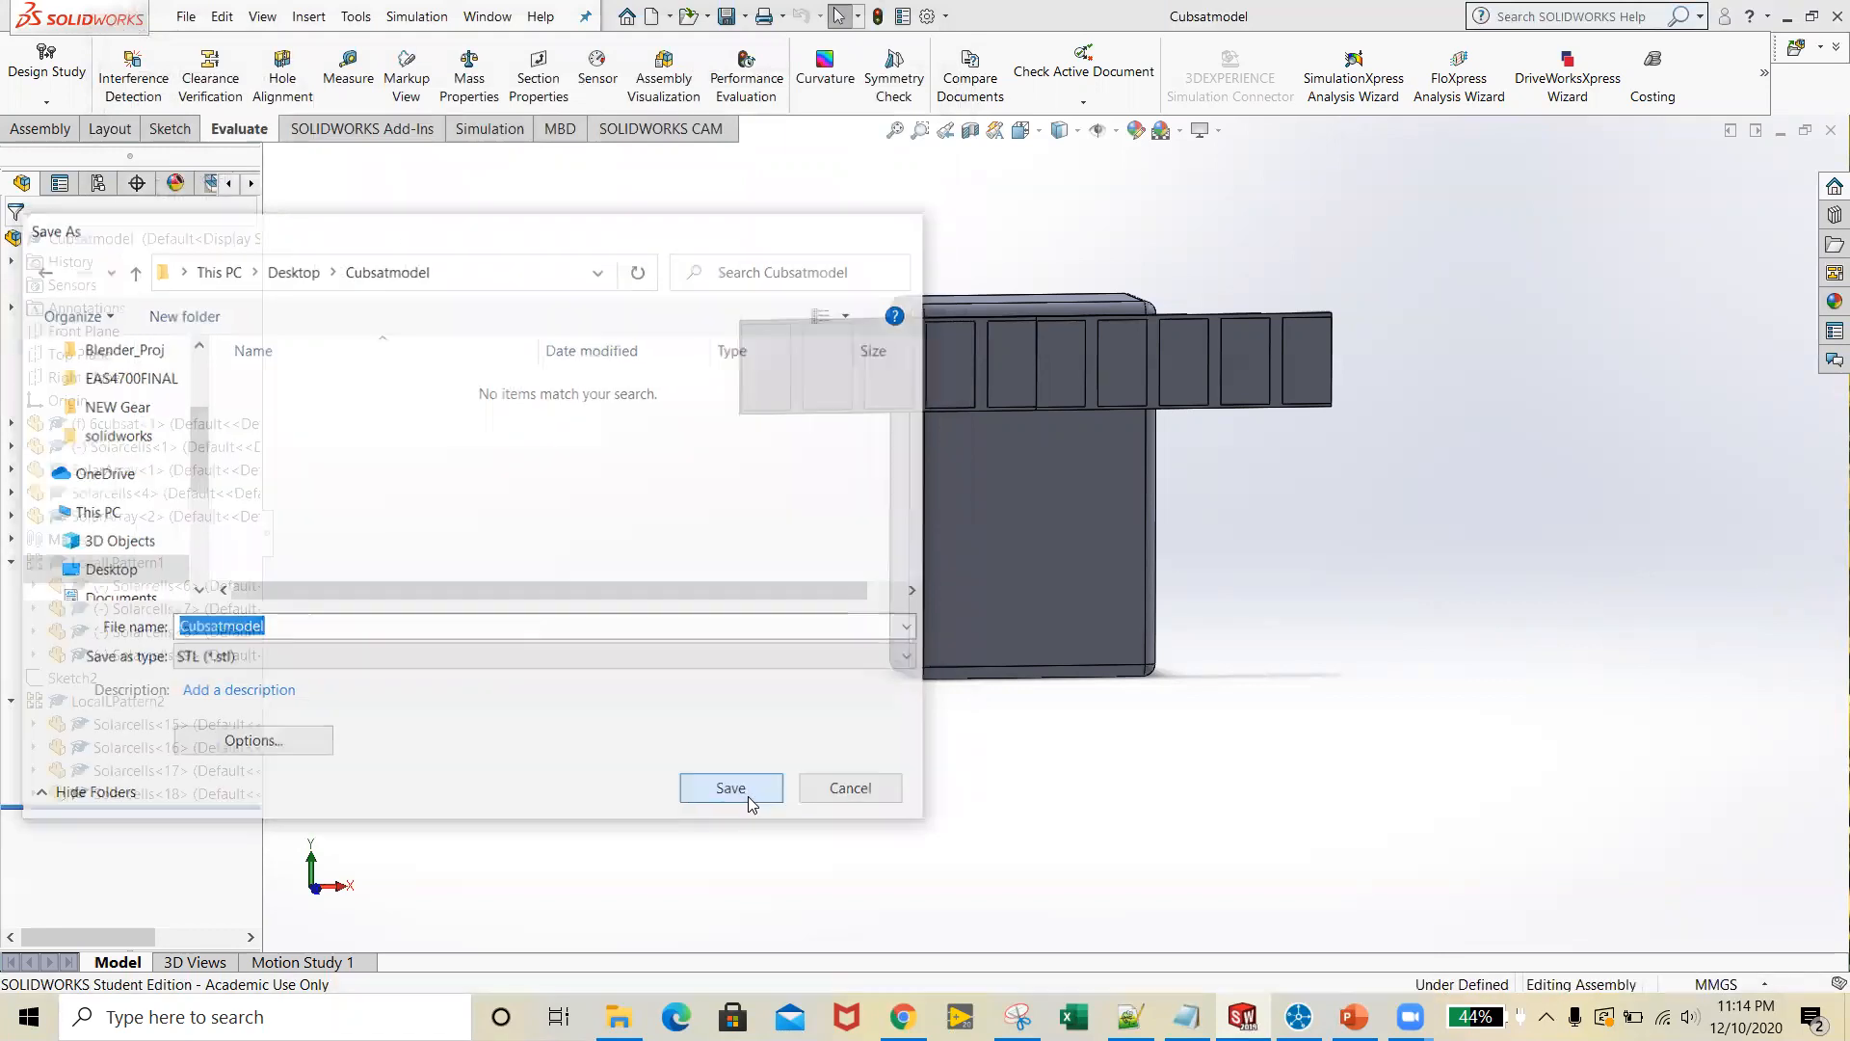
pyautogui.click(980, 550)
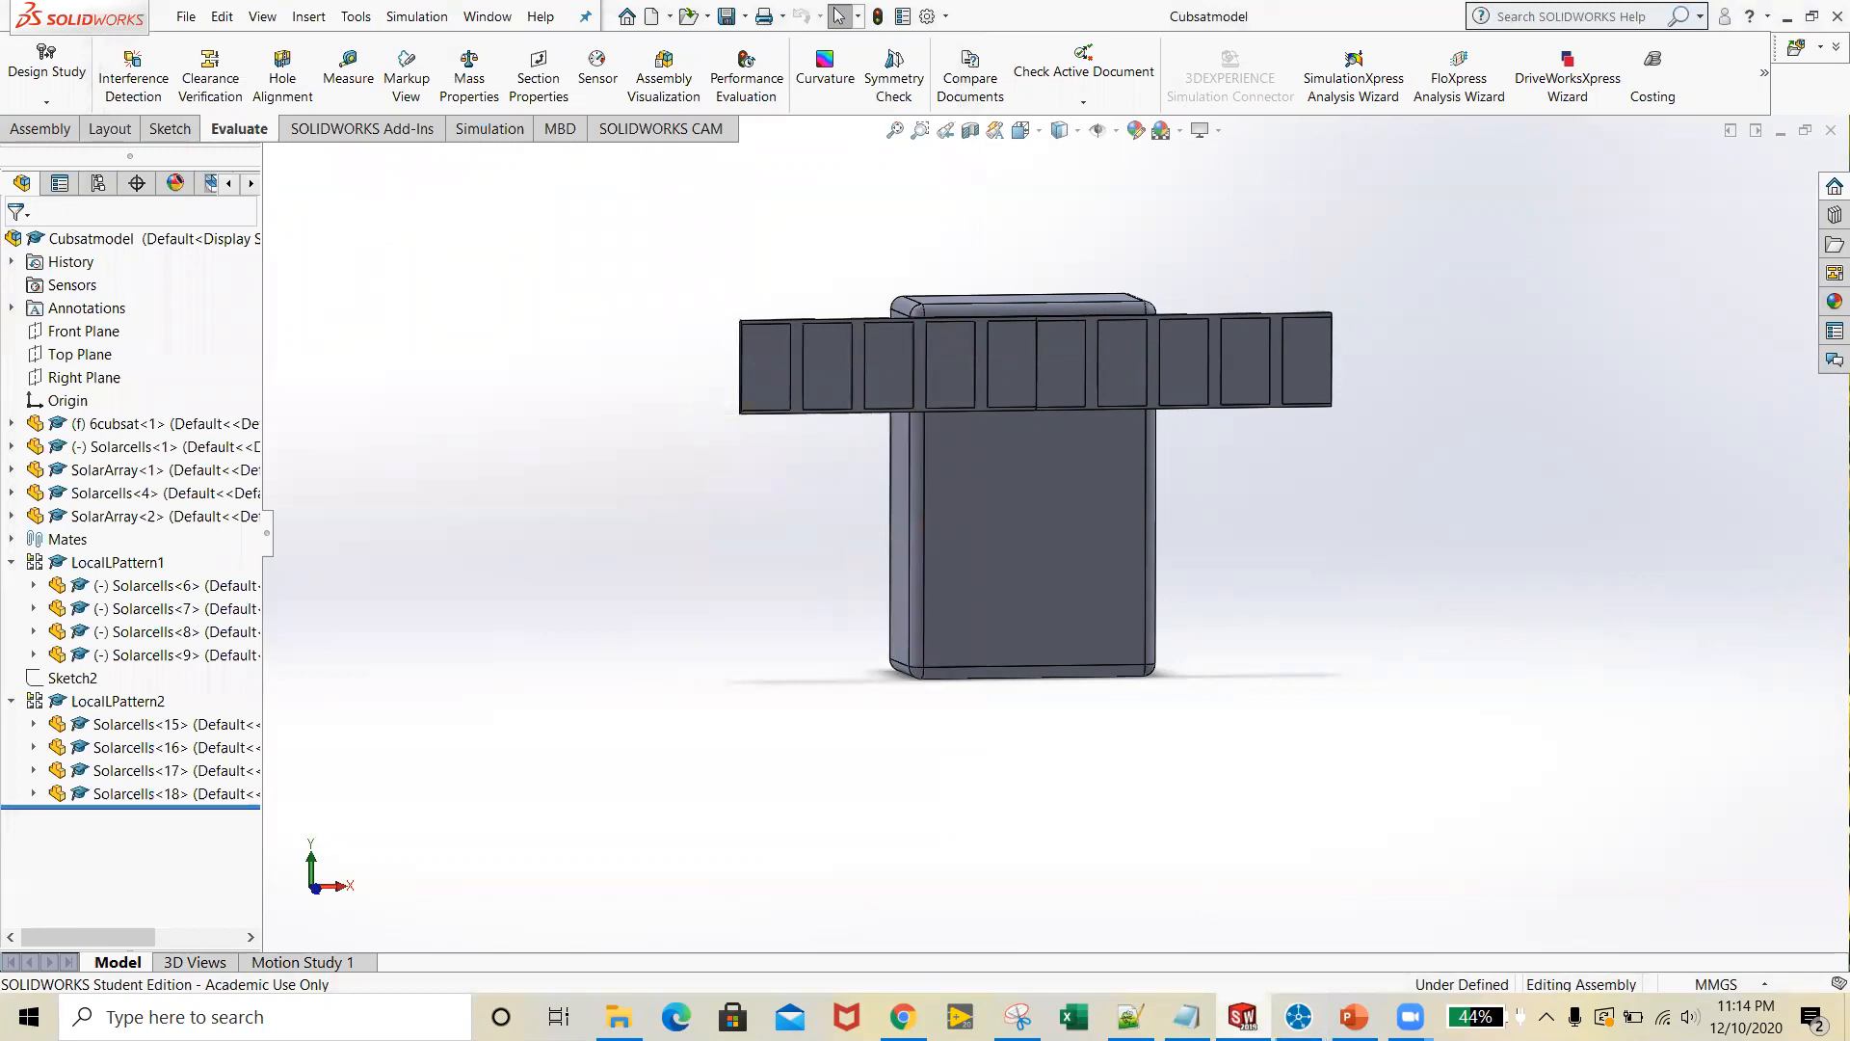
# Switch to Blender, start a new General file and delete the default cube
pyautogui.click(1788, 17)
pyautogui.doubleClick(223, 83)
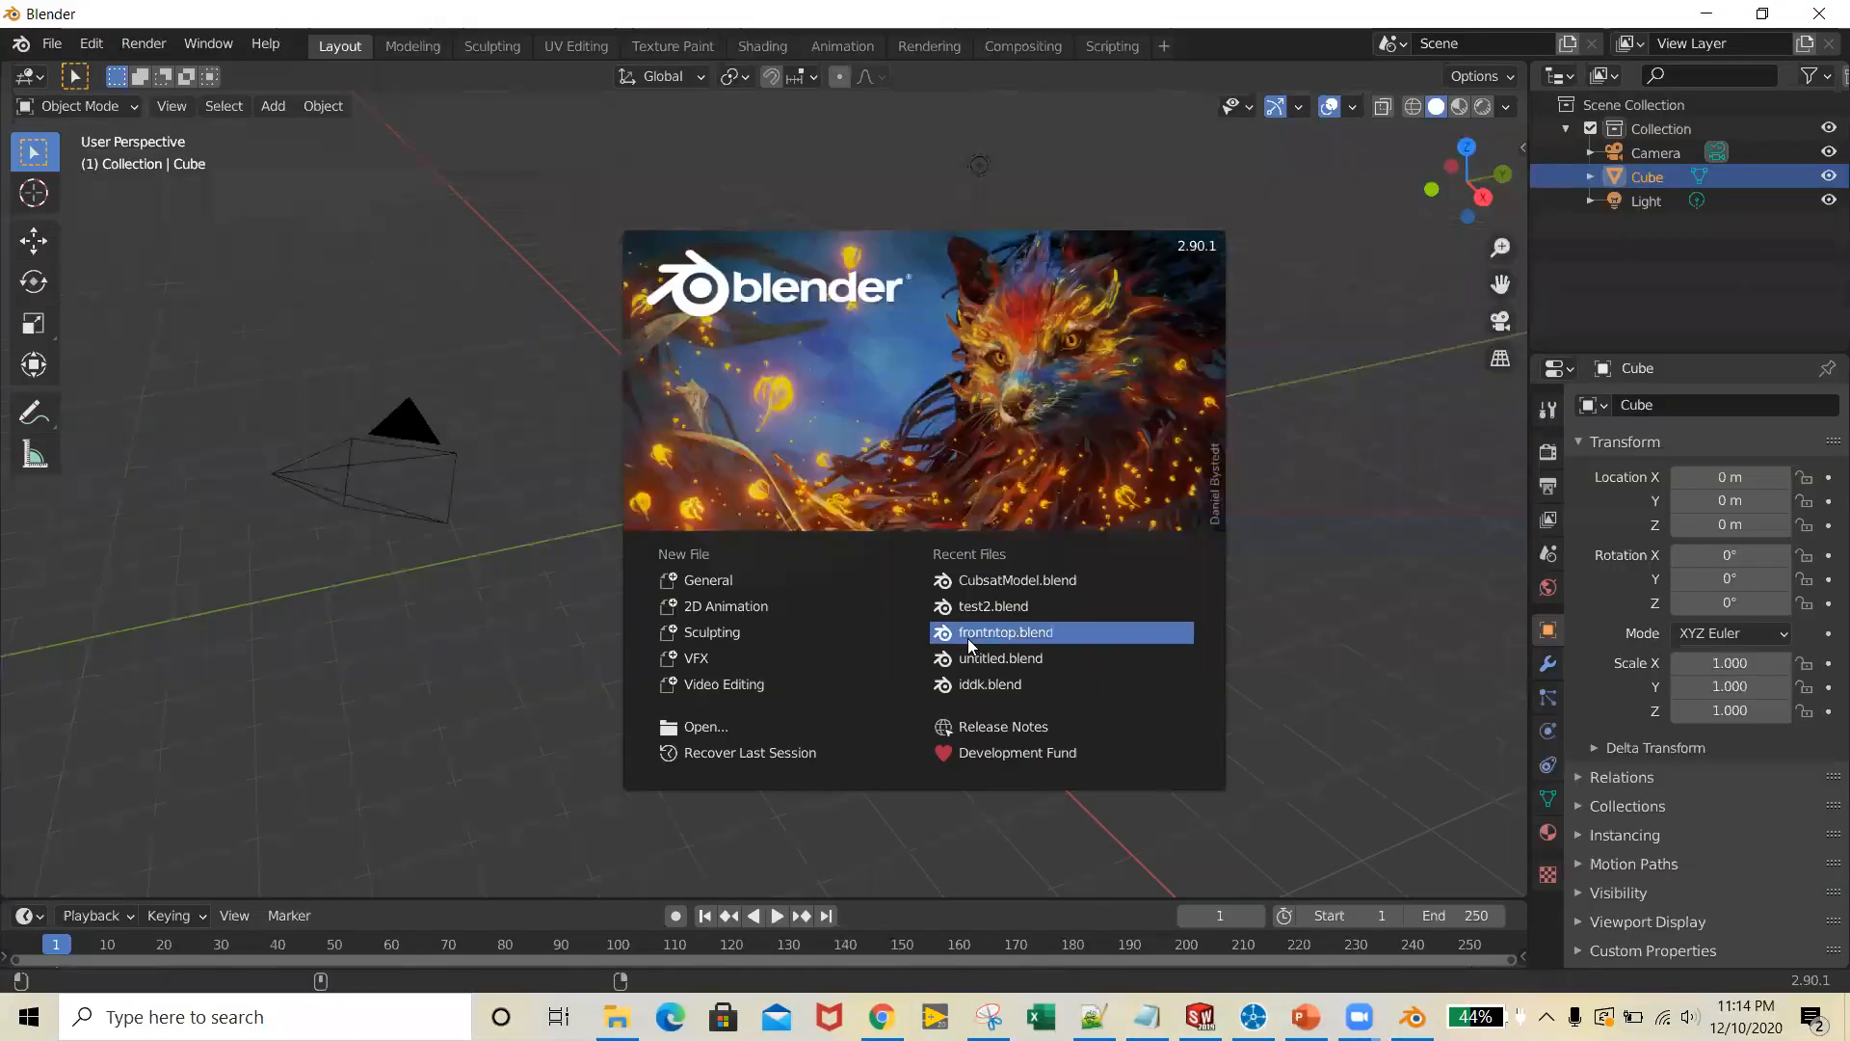
pyautogui.click(708, 582)
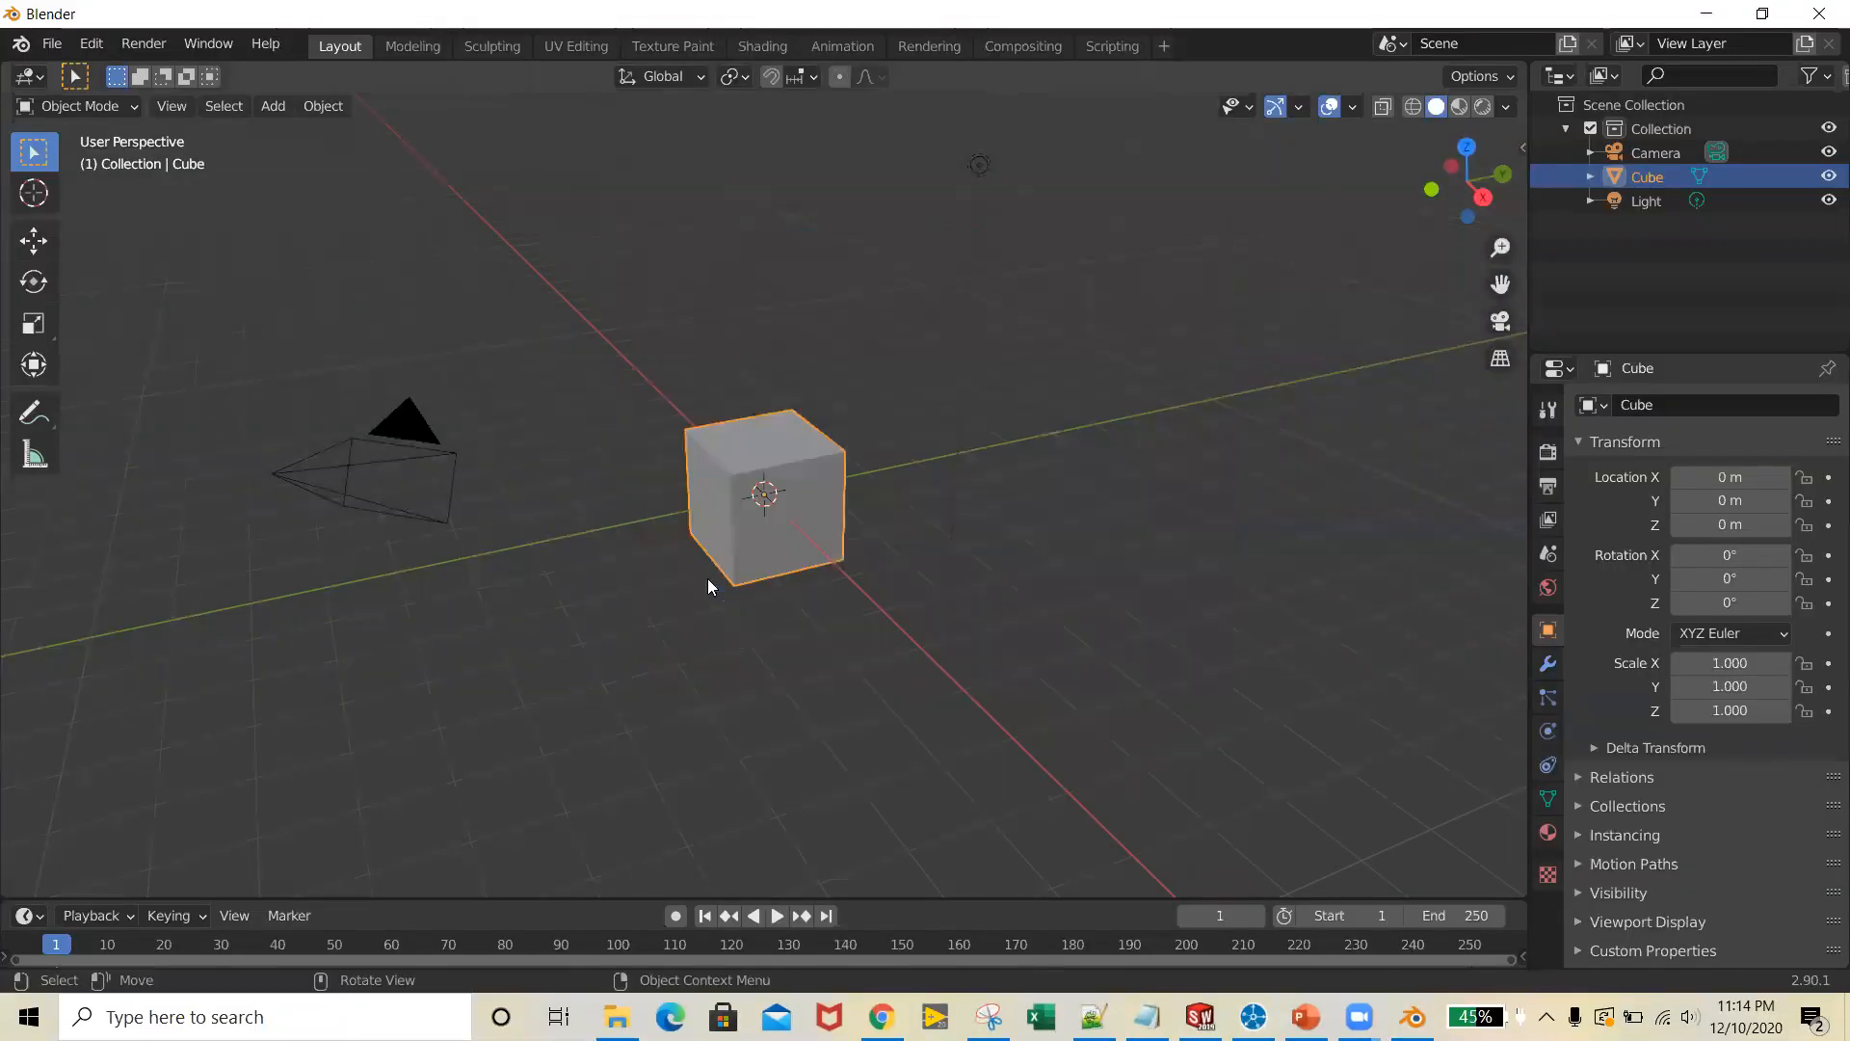
pyautogui.press('Delete')
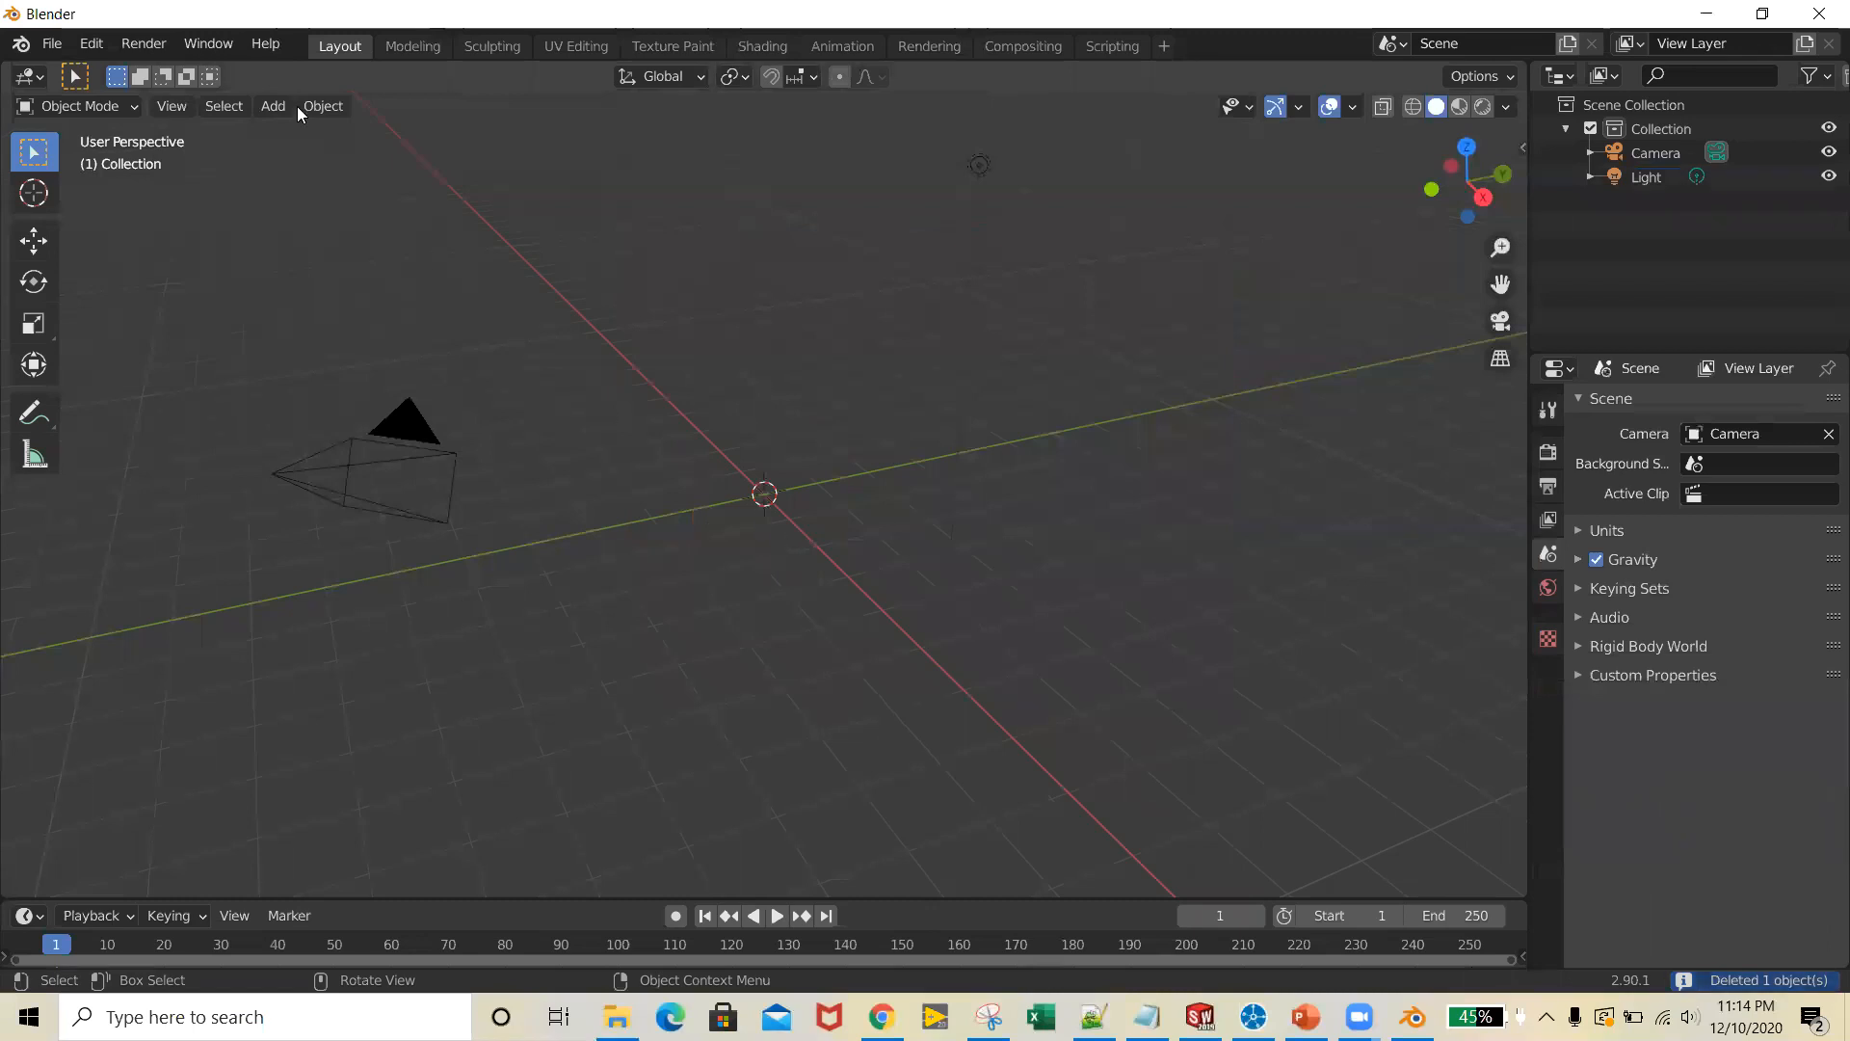
# Start an STL import and browse to the Cubsatmodel folder on the Desktop
pyautogui.click(53, 45)
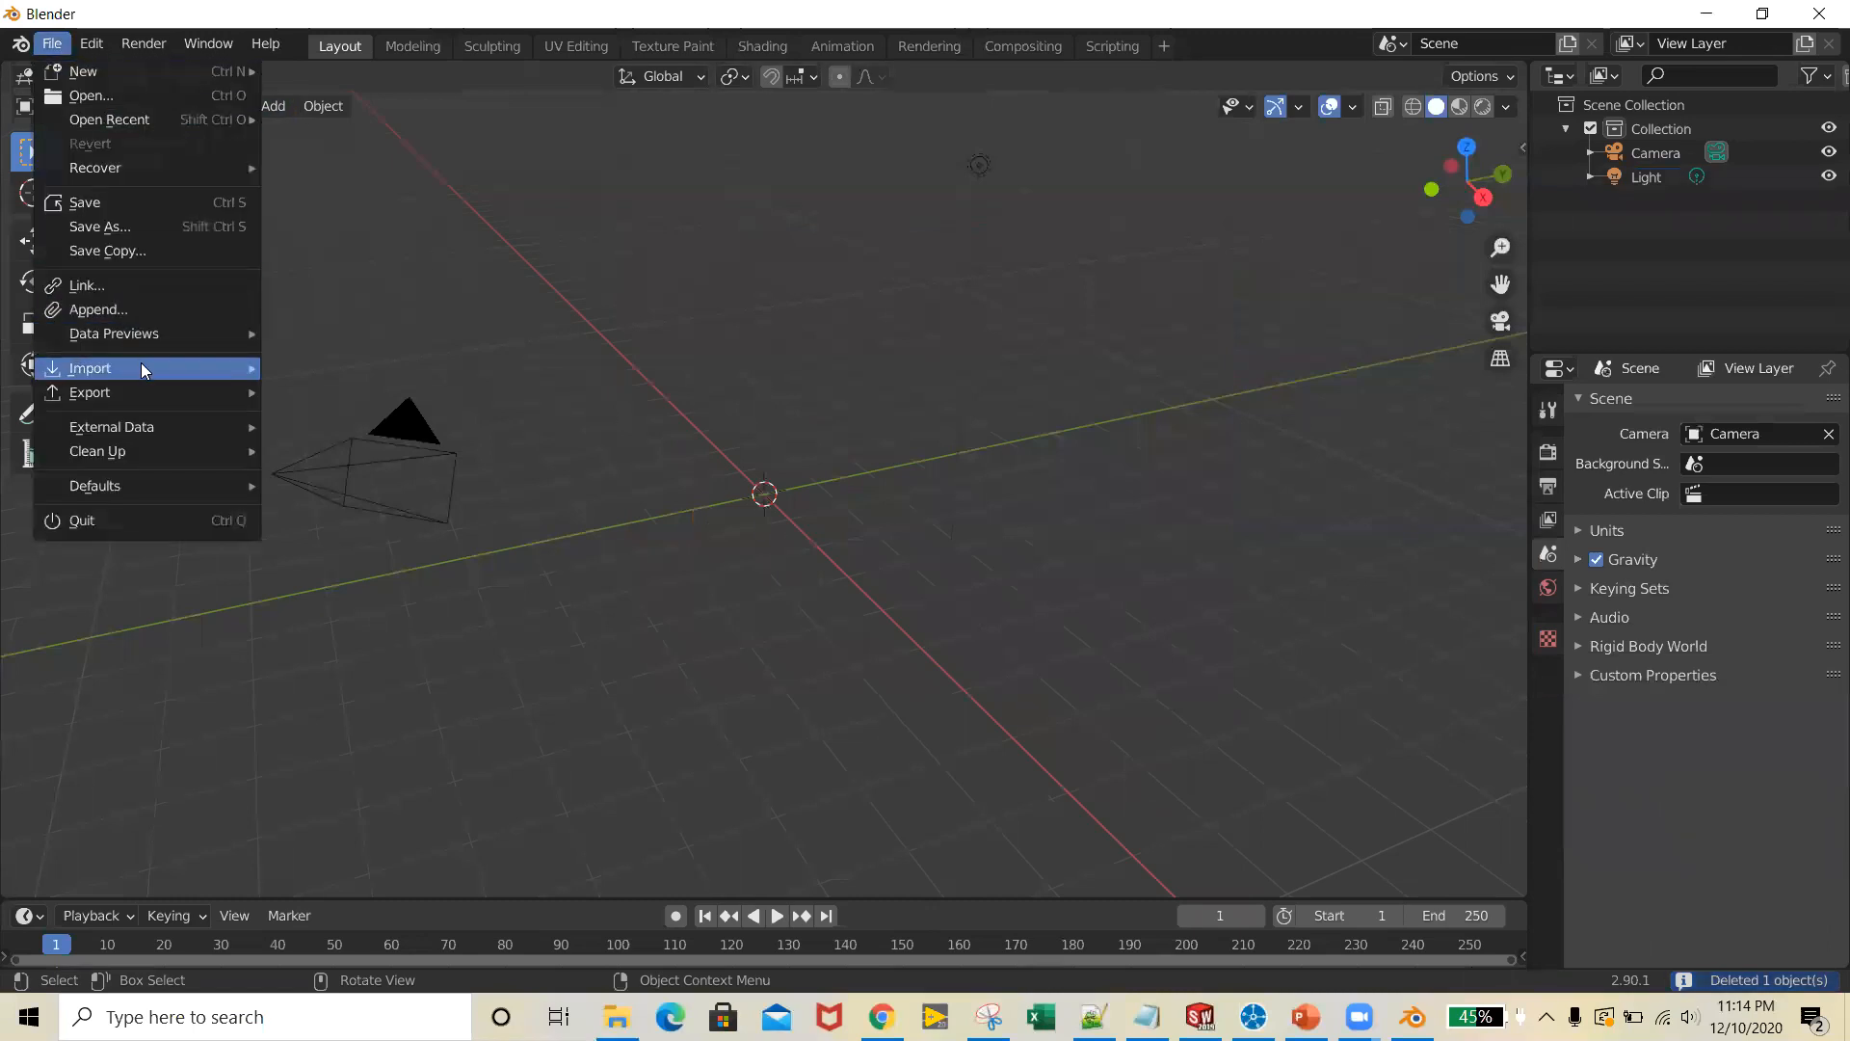
pyautogui.moveTo(158, 366)
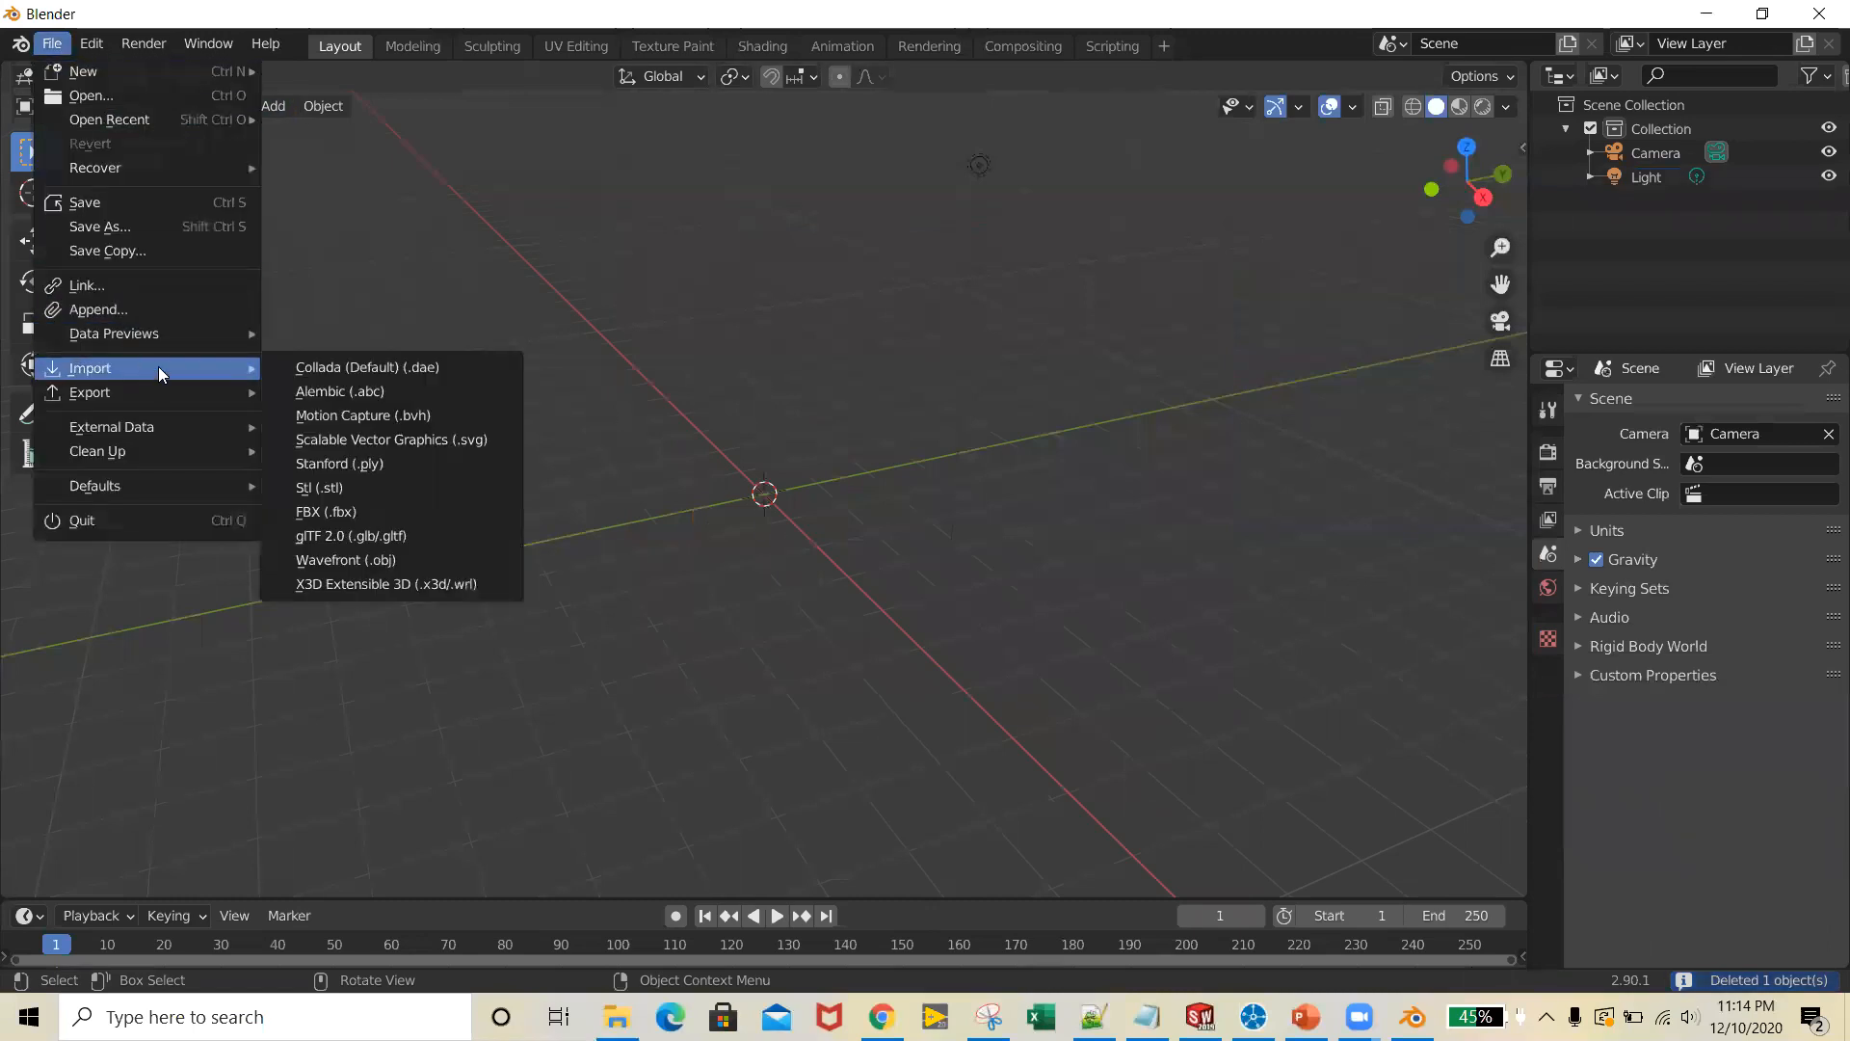
pyautogui.click(370, 487)
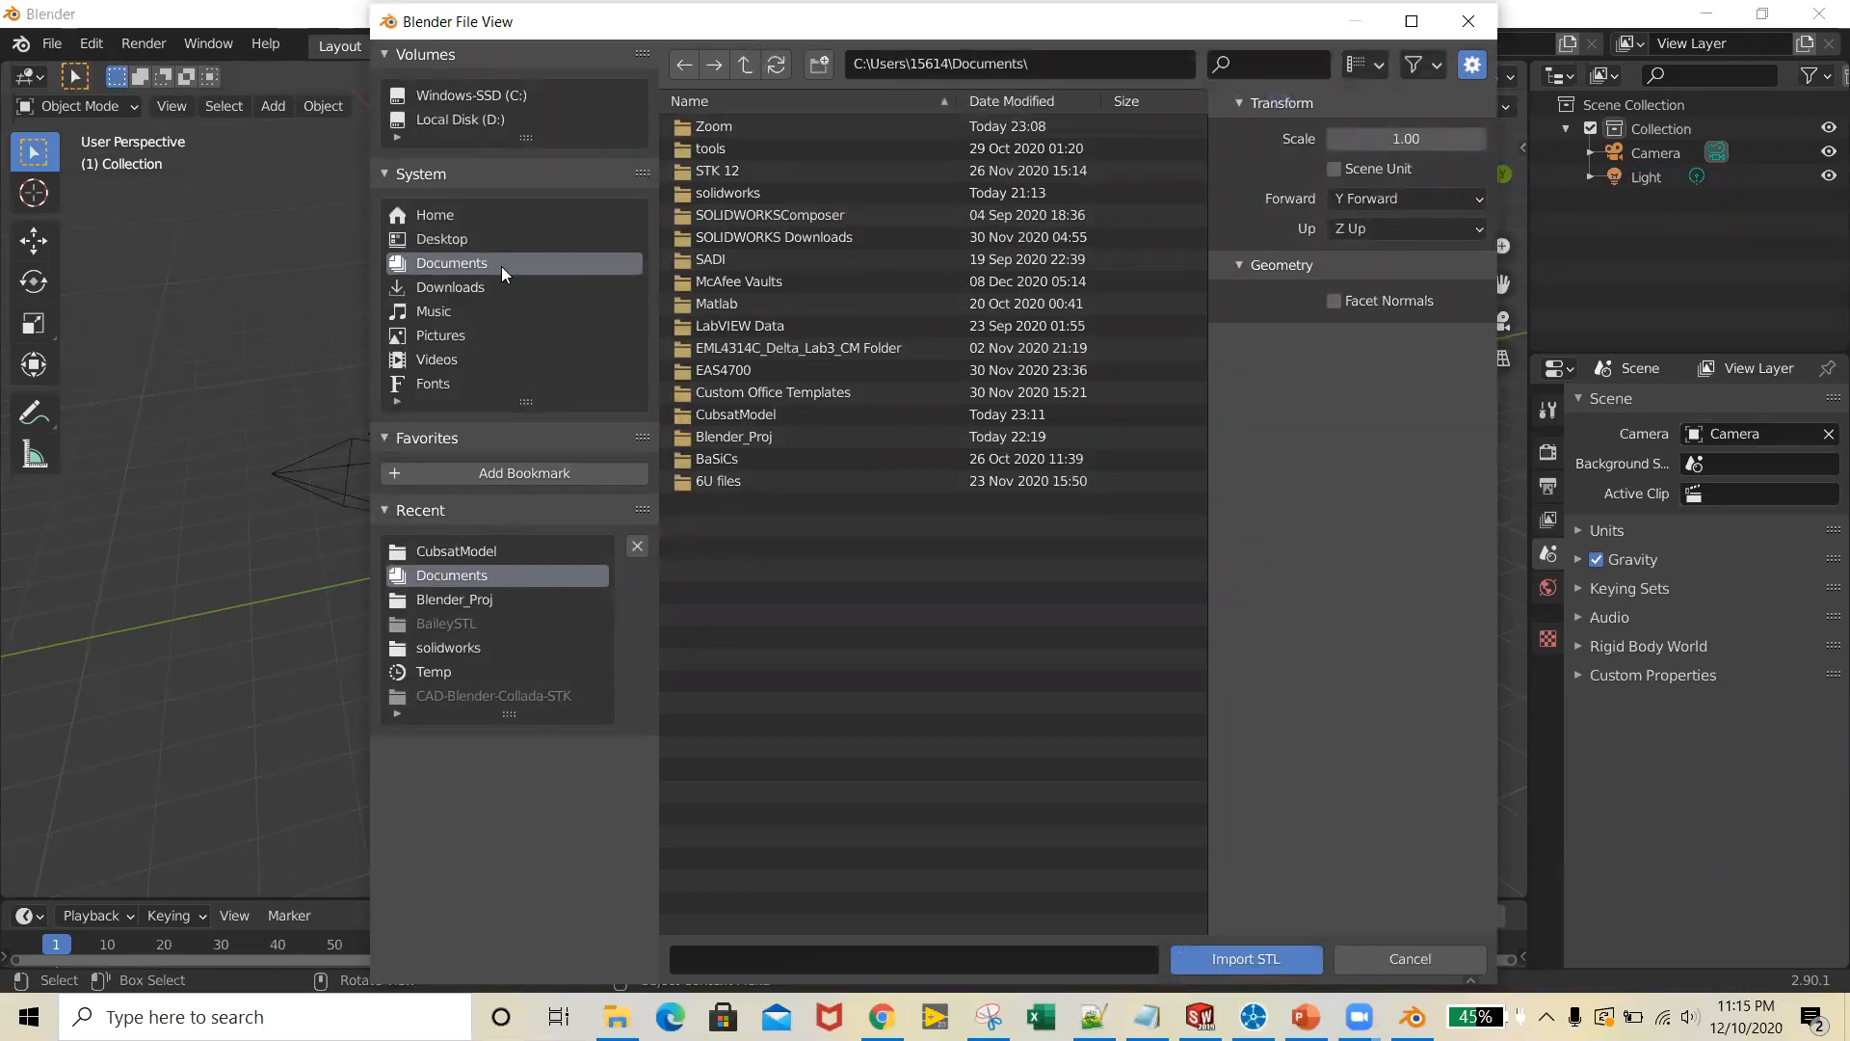
pyautogui.click(474, 214)
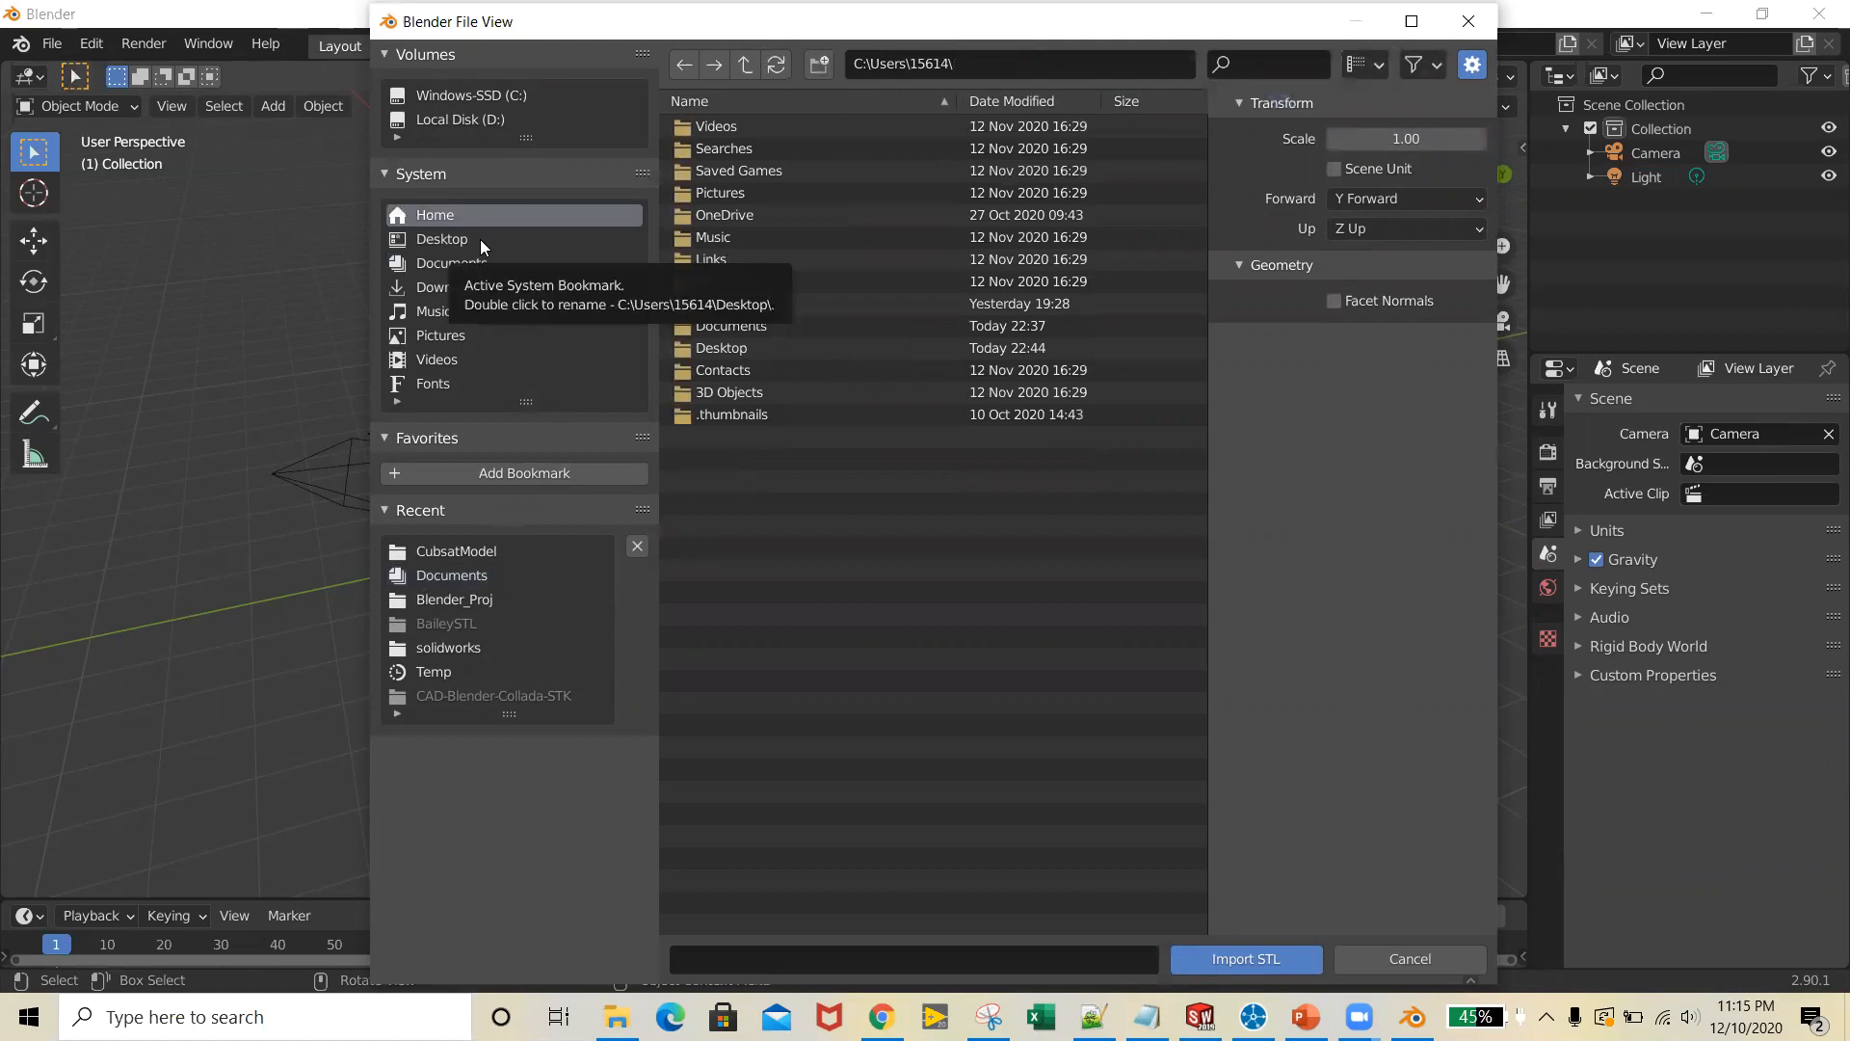
pyautogui.click(479, 239)
pyautogui.click(482, 221)
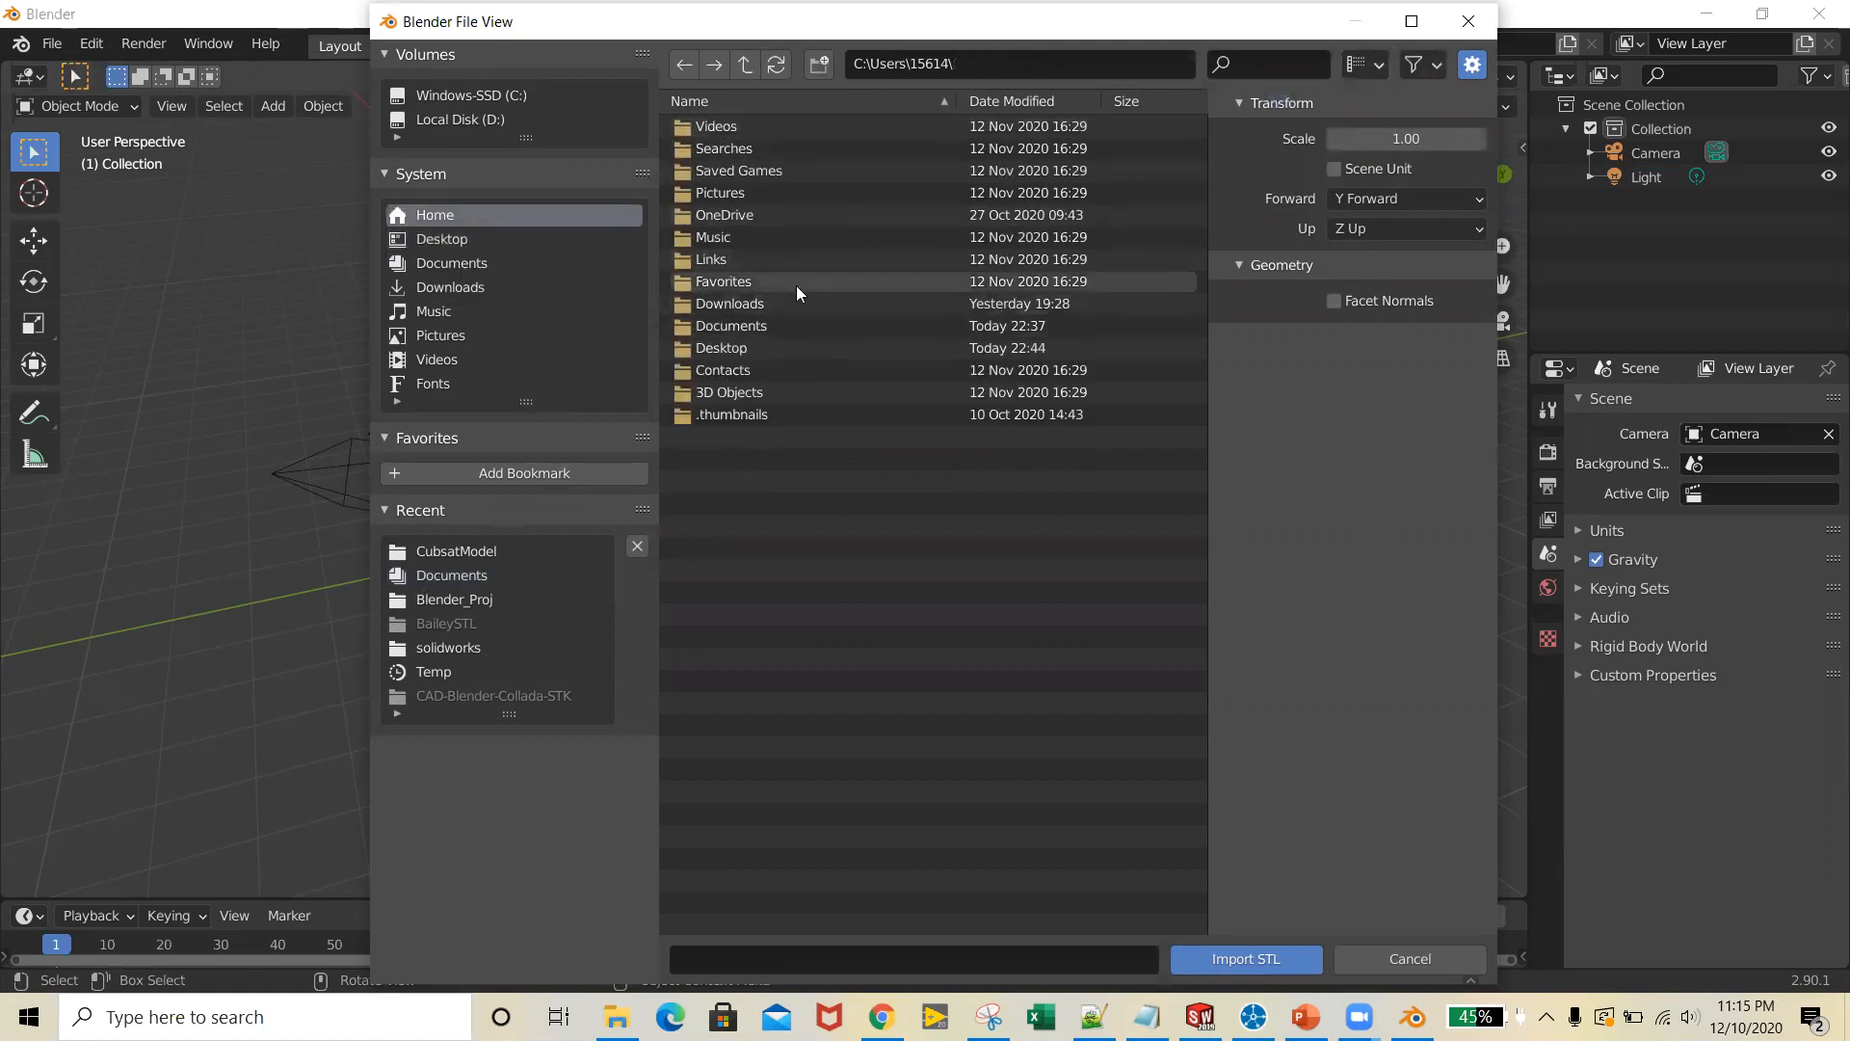
pyautogui.click(807, 349)
pyautogui.doubleClick(806, 348)
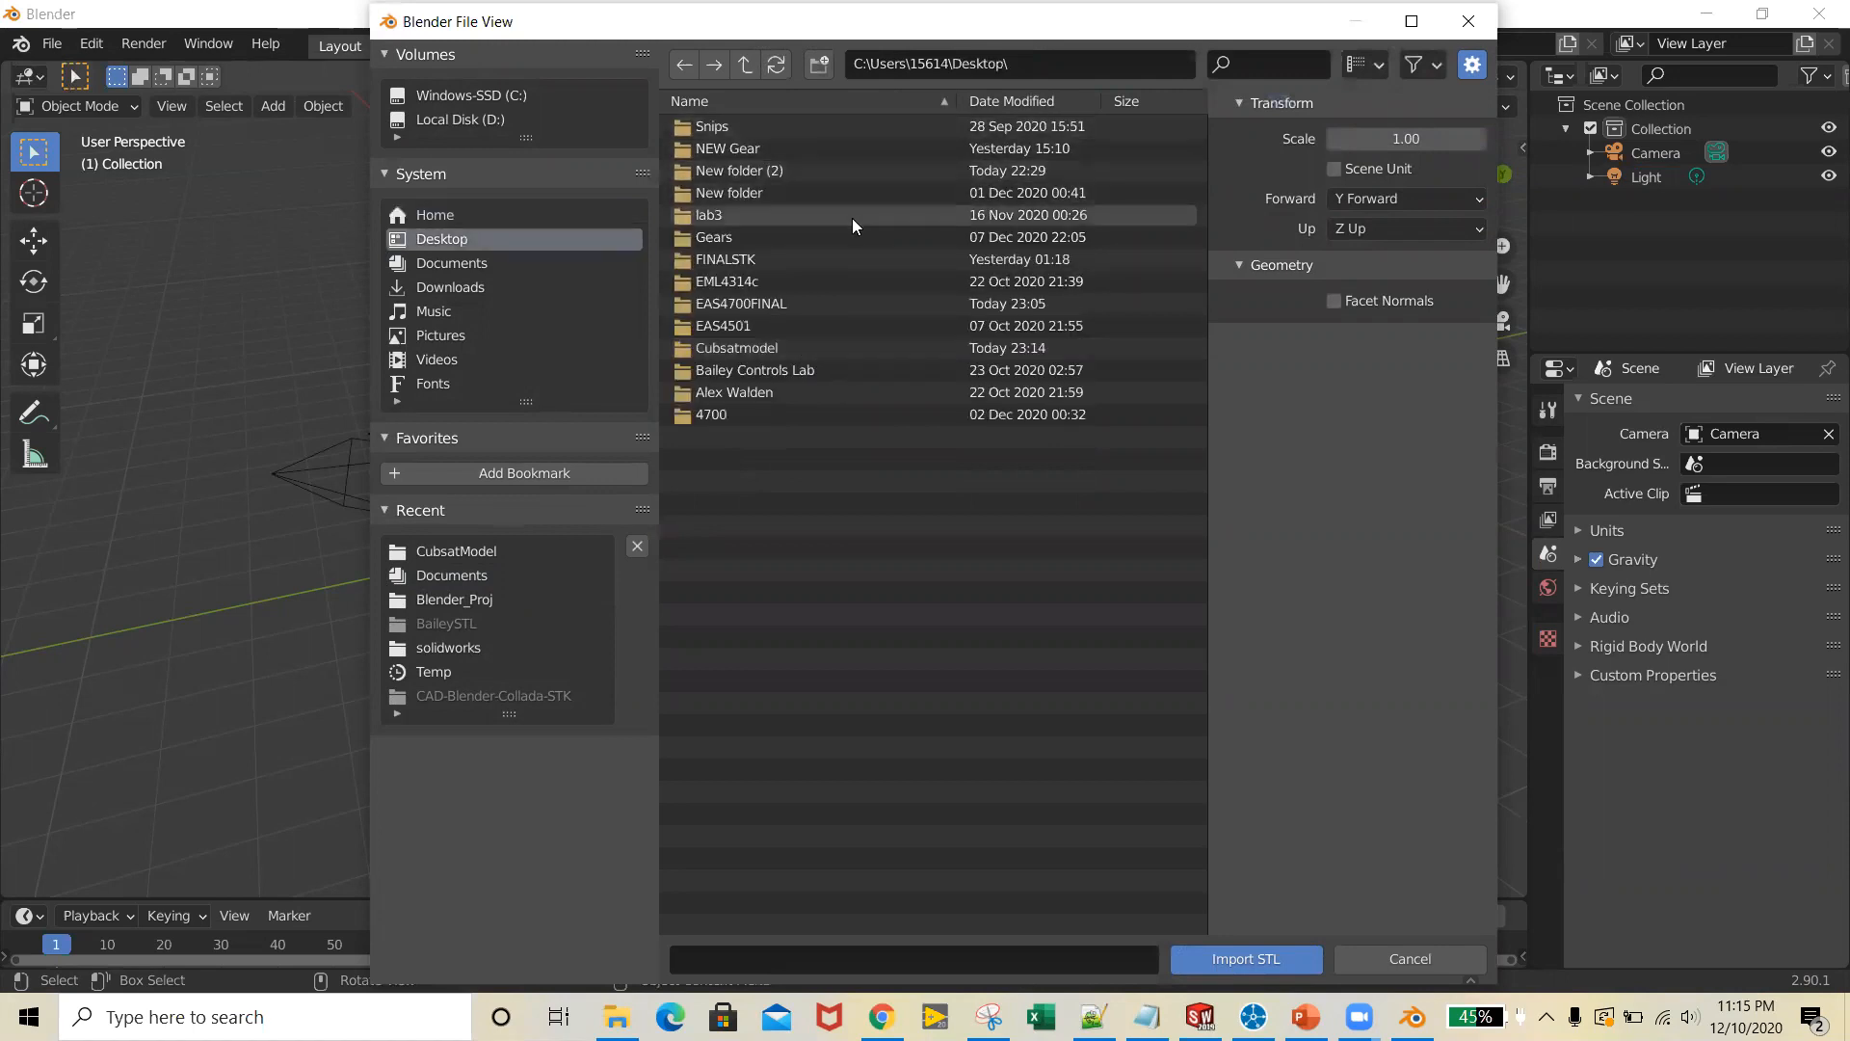
pyautogui.click(875, 349)
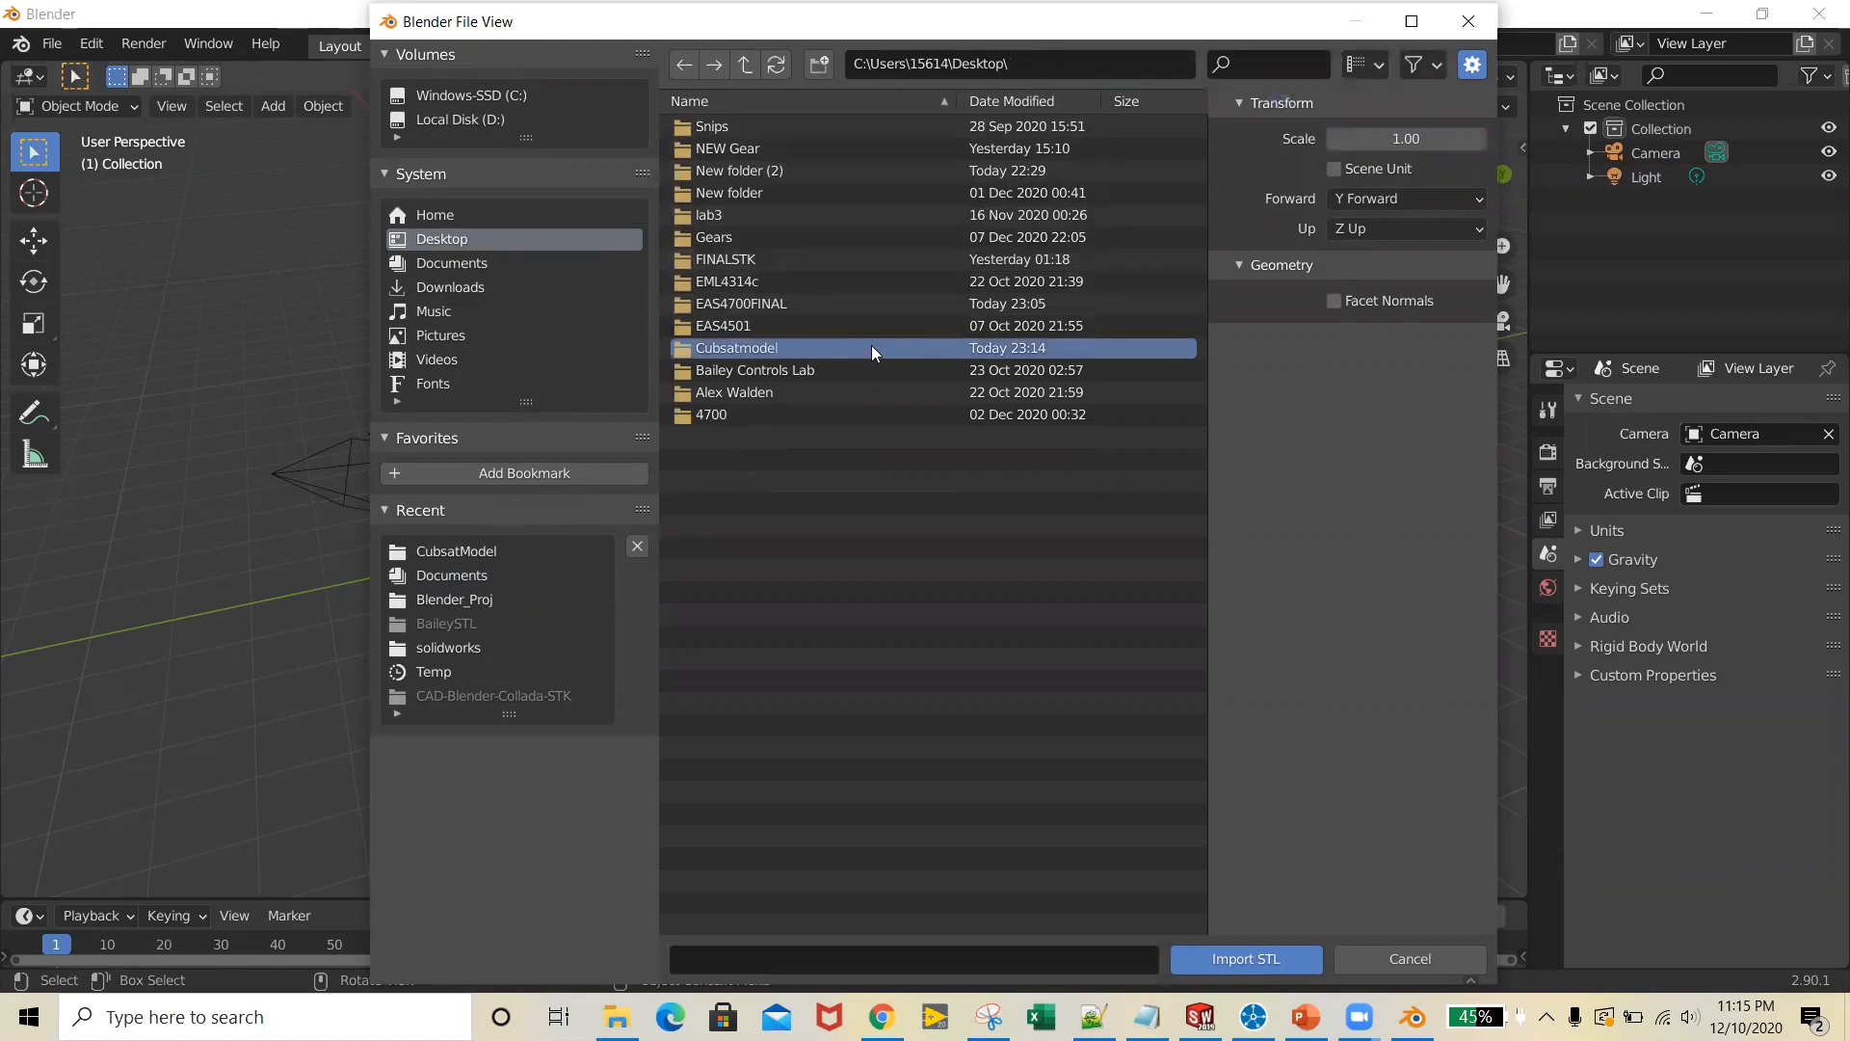
pyautogui.doubleClick(871, 348)
# Import all the STL files in the folder, from Cubsatmodel - Solarcells-18.STL to Cubsatmodel - 6cubsat-1.STL
pyautogui.click(810, 126)
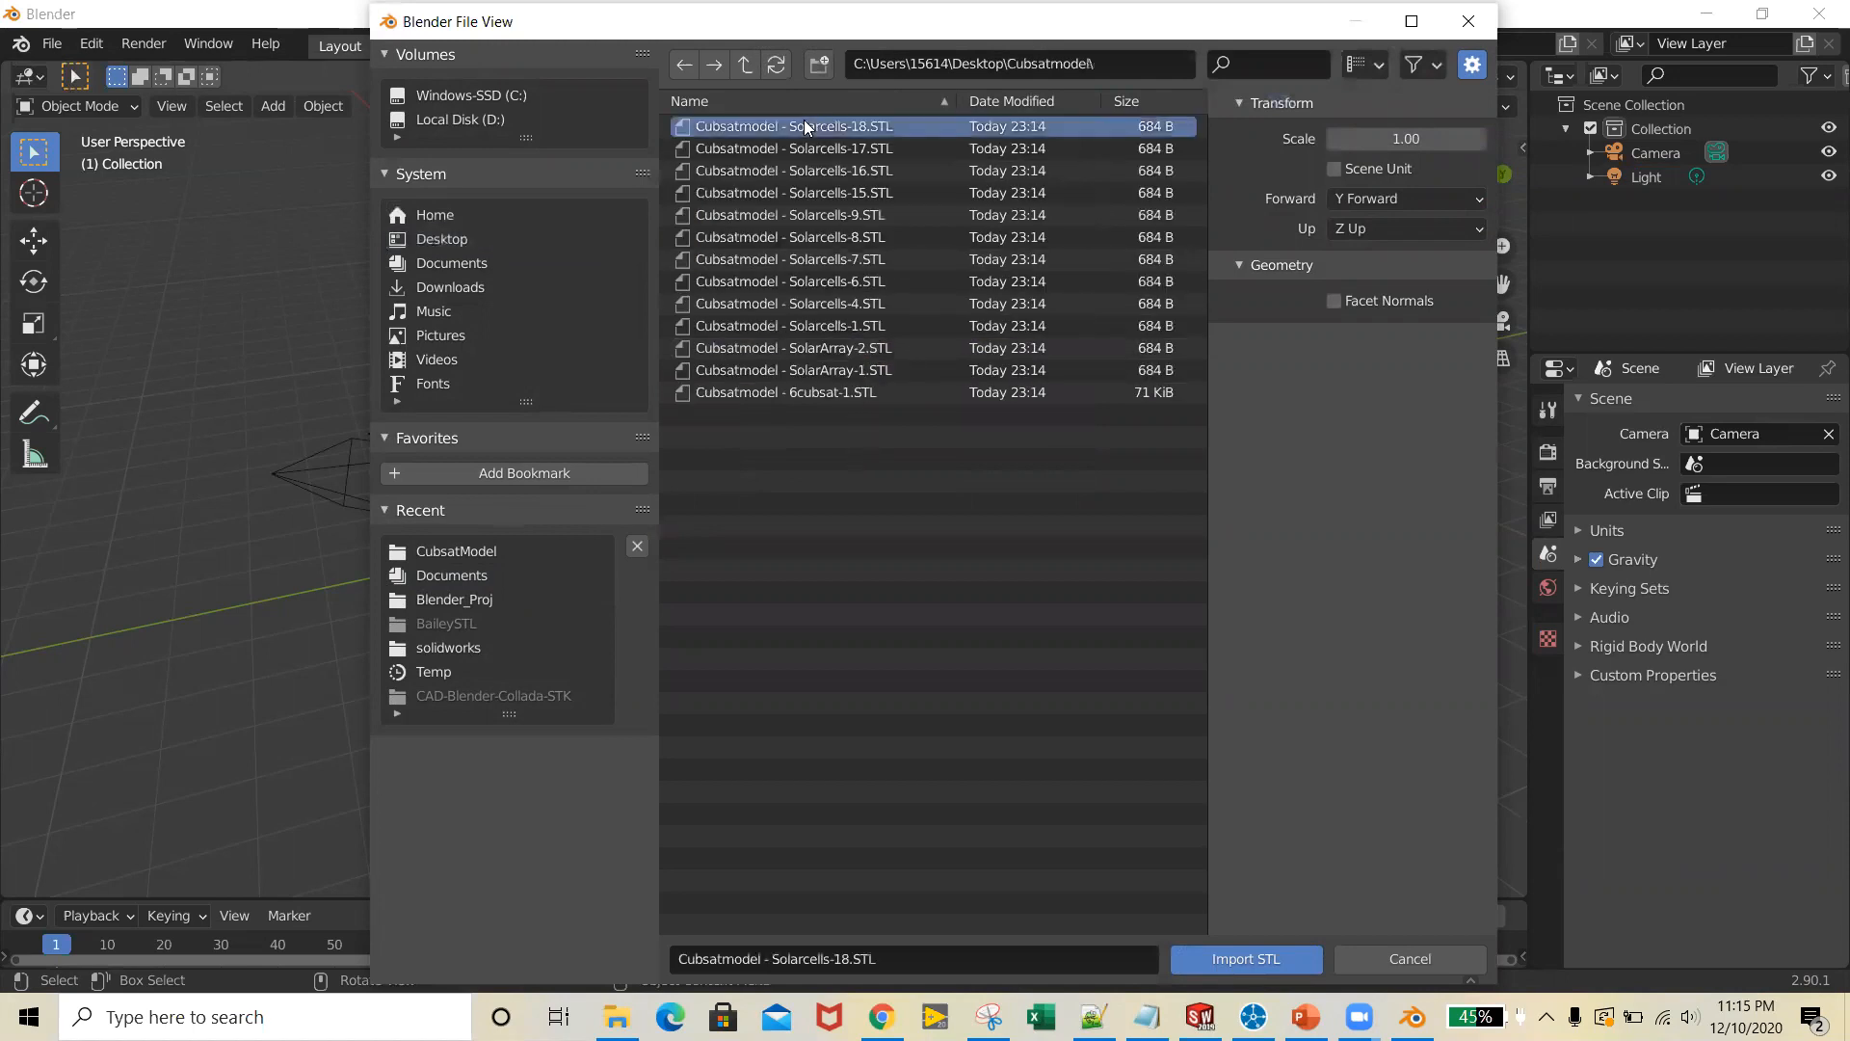
pyautogui.keyDown('shift'); pyautogui.click(945, 395); pyautogui.keyUp('shift')
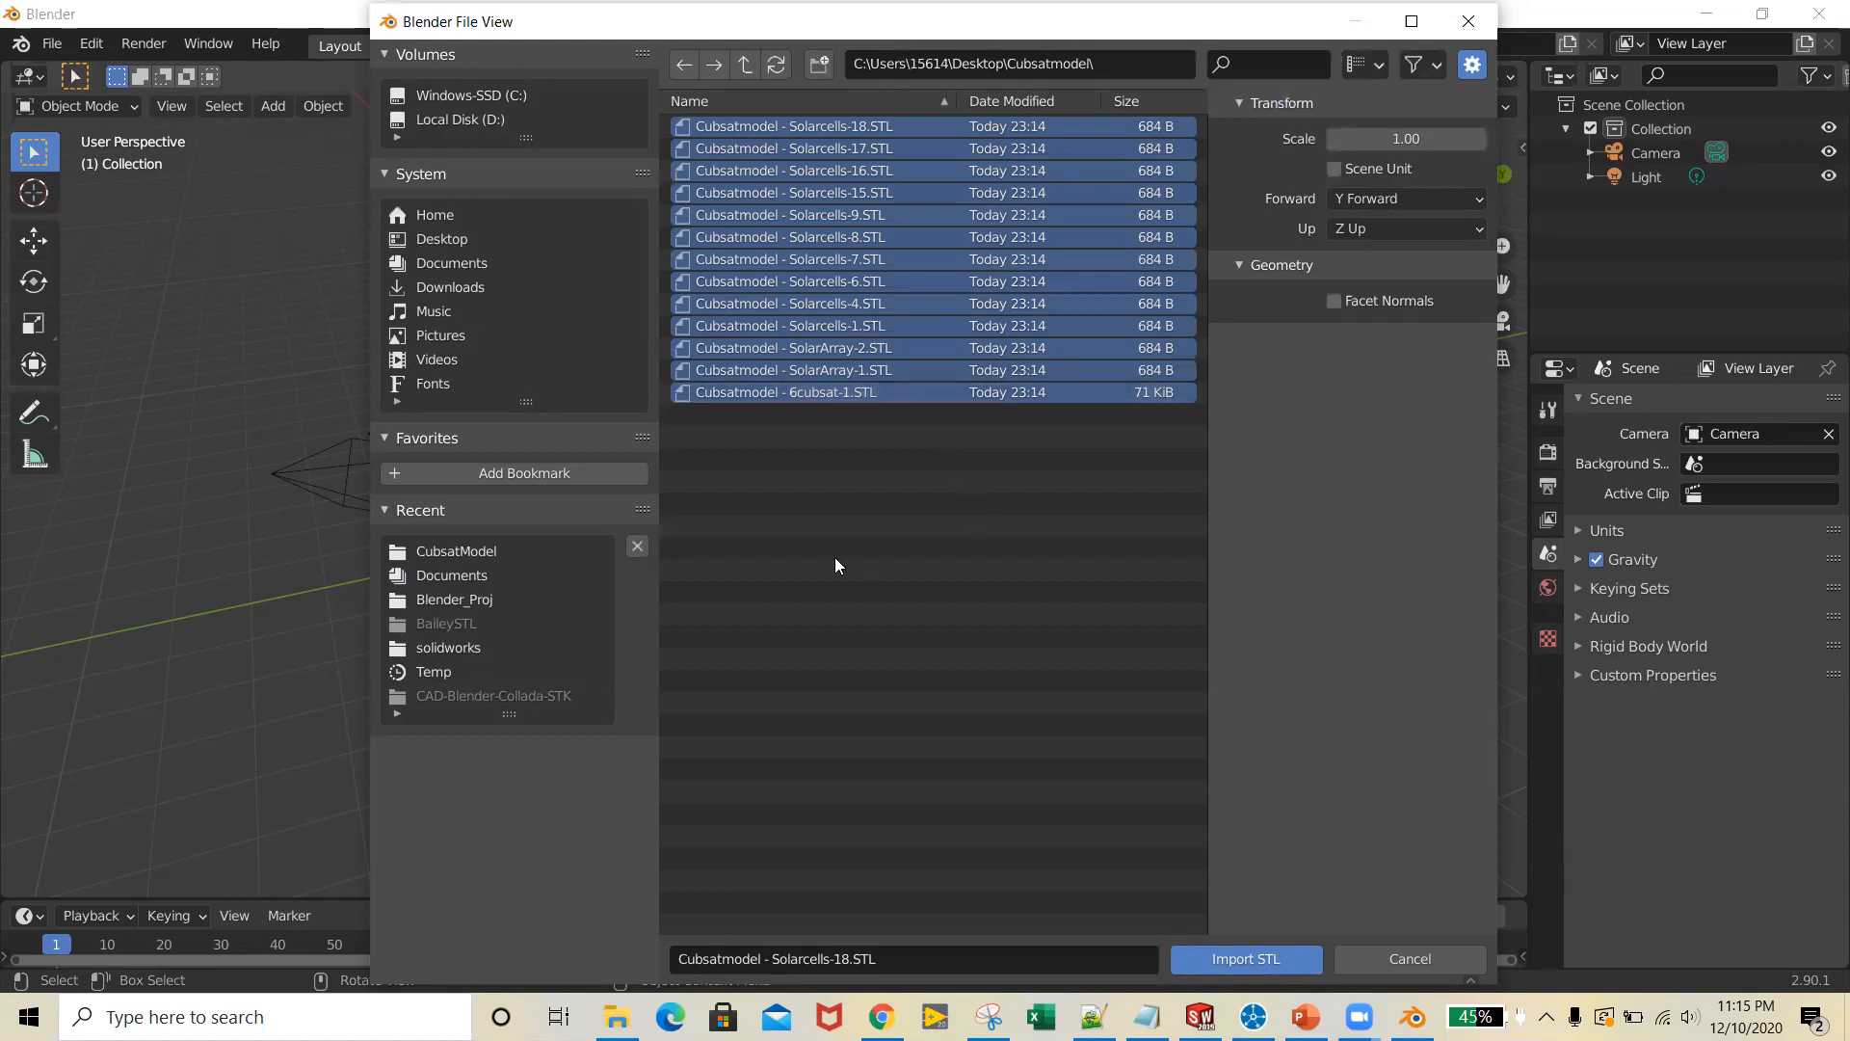
pyautogui.click(1257, 957)
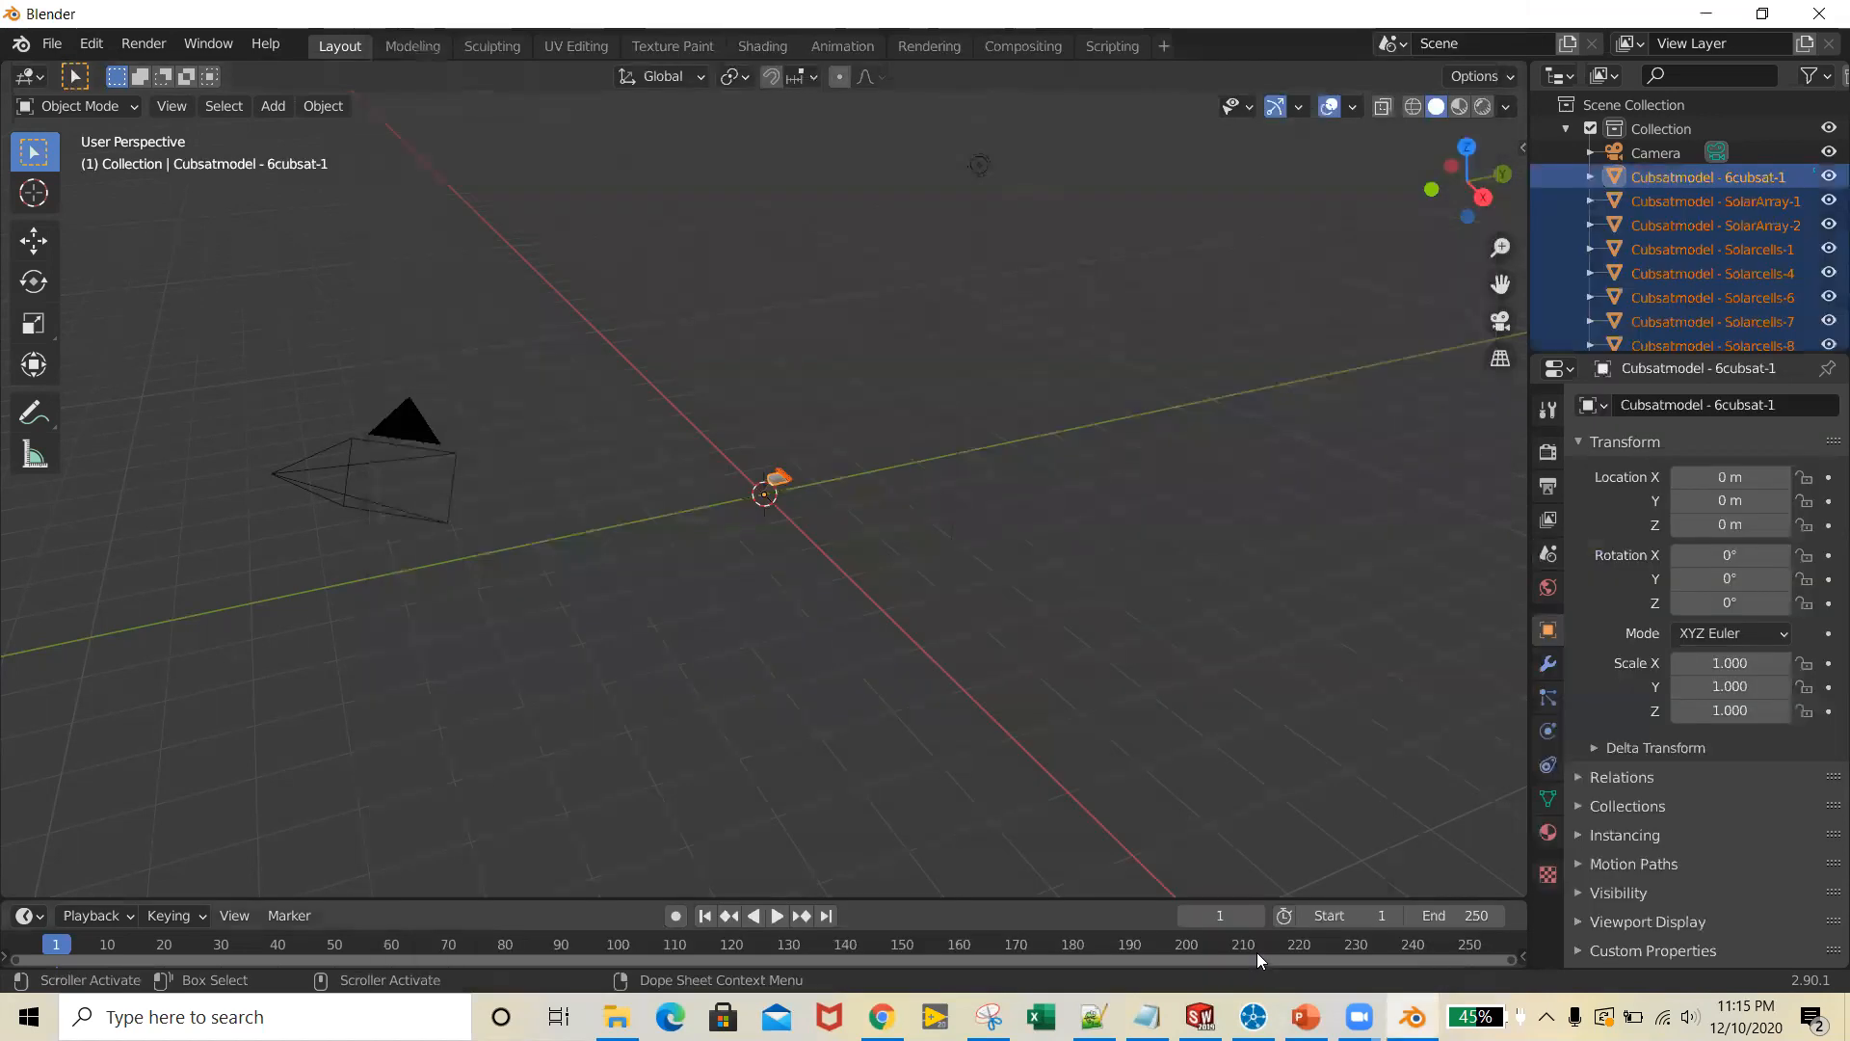
# Examine the imported CubeSat's position and orientation relative to the scene origin and axes
pyautogui.scroll(10, 785, 511)
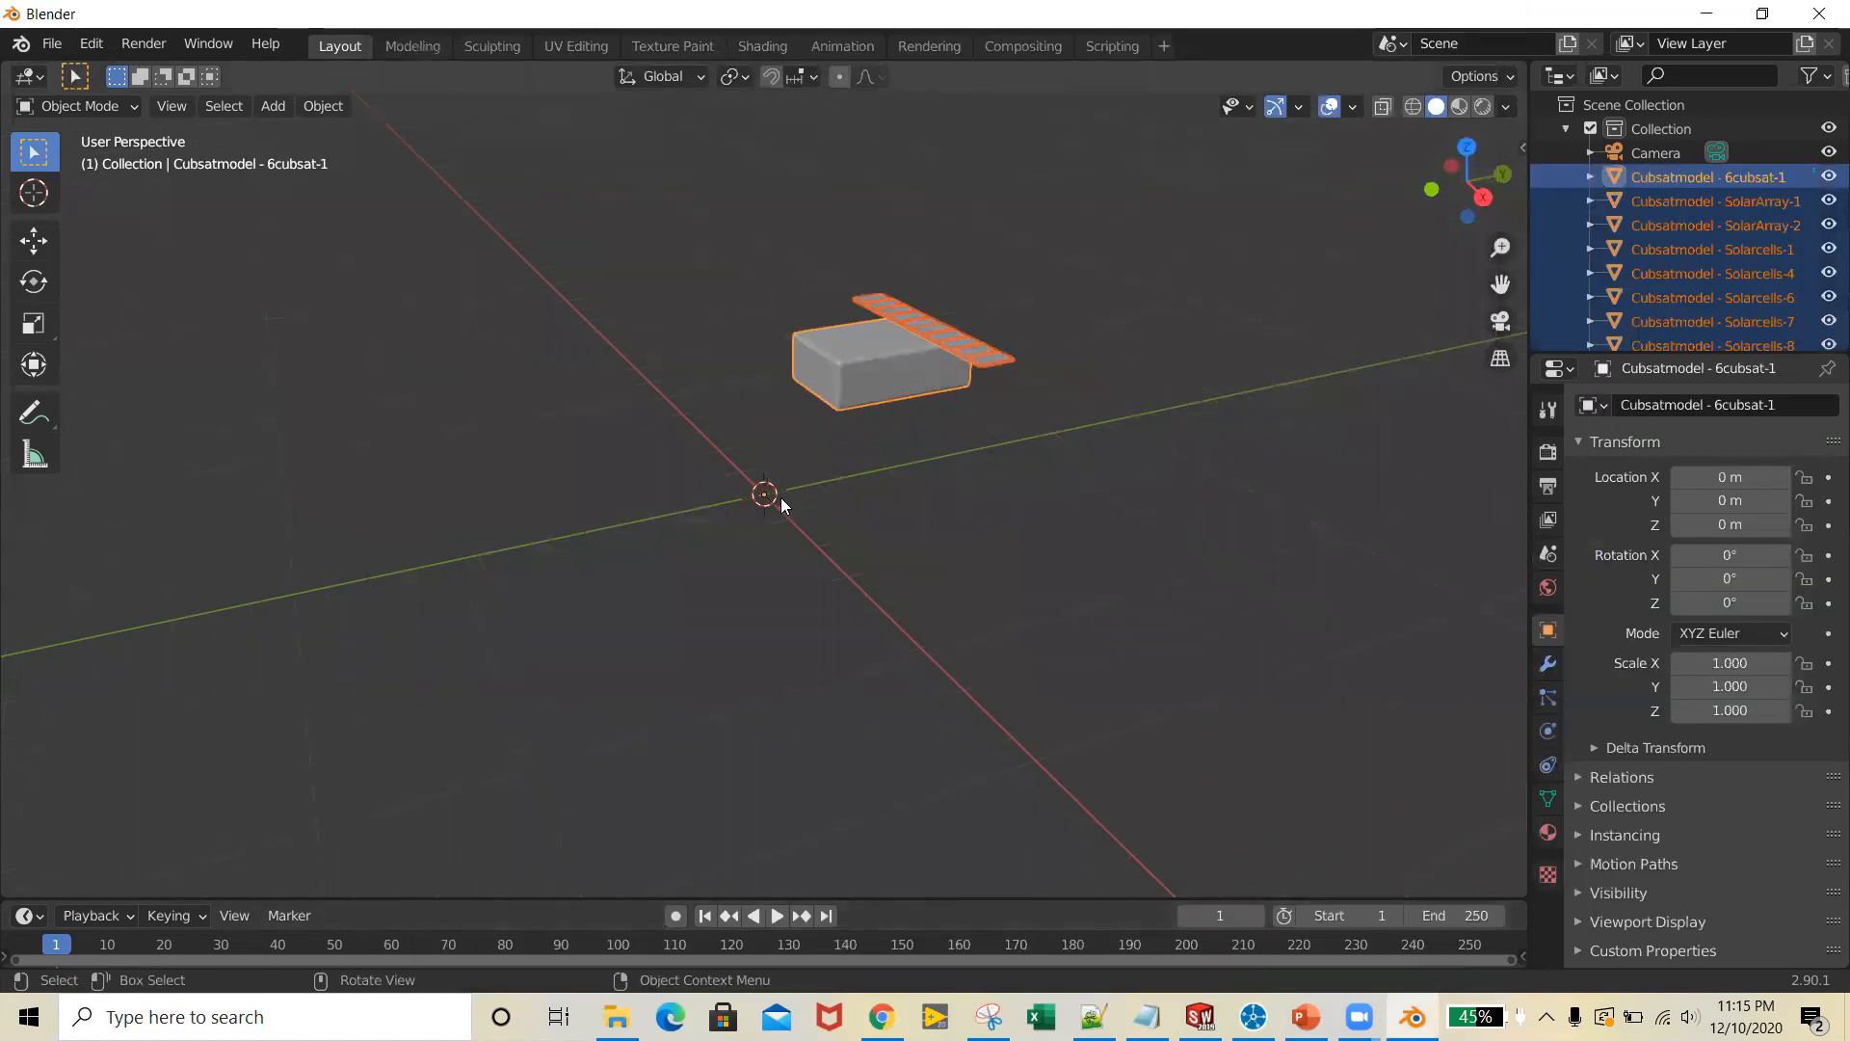
pyautogui.scroll(-3, 742, 494)
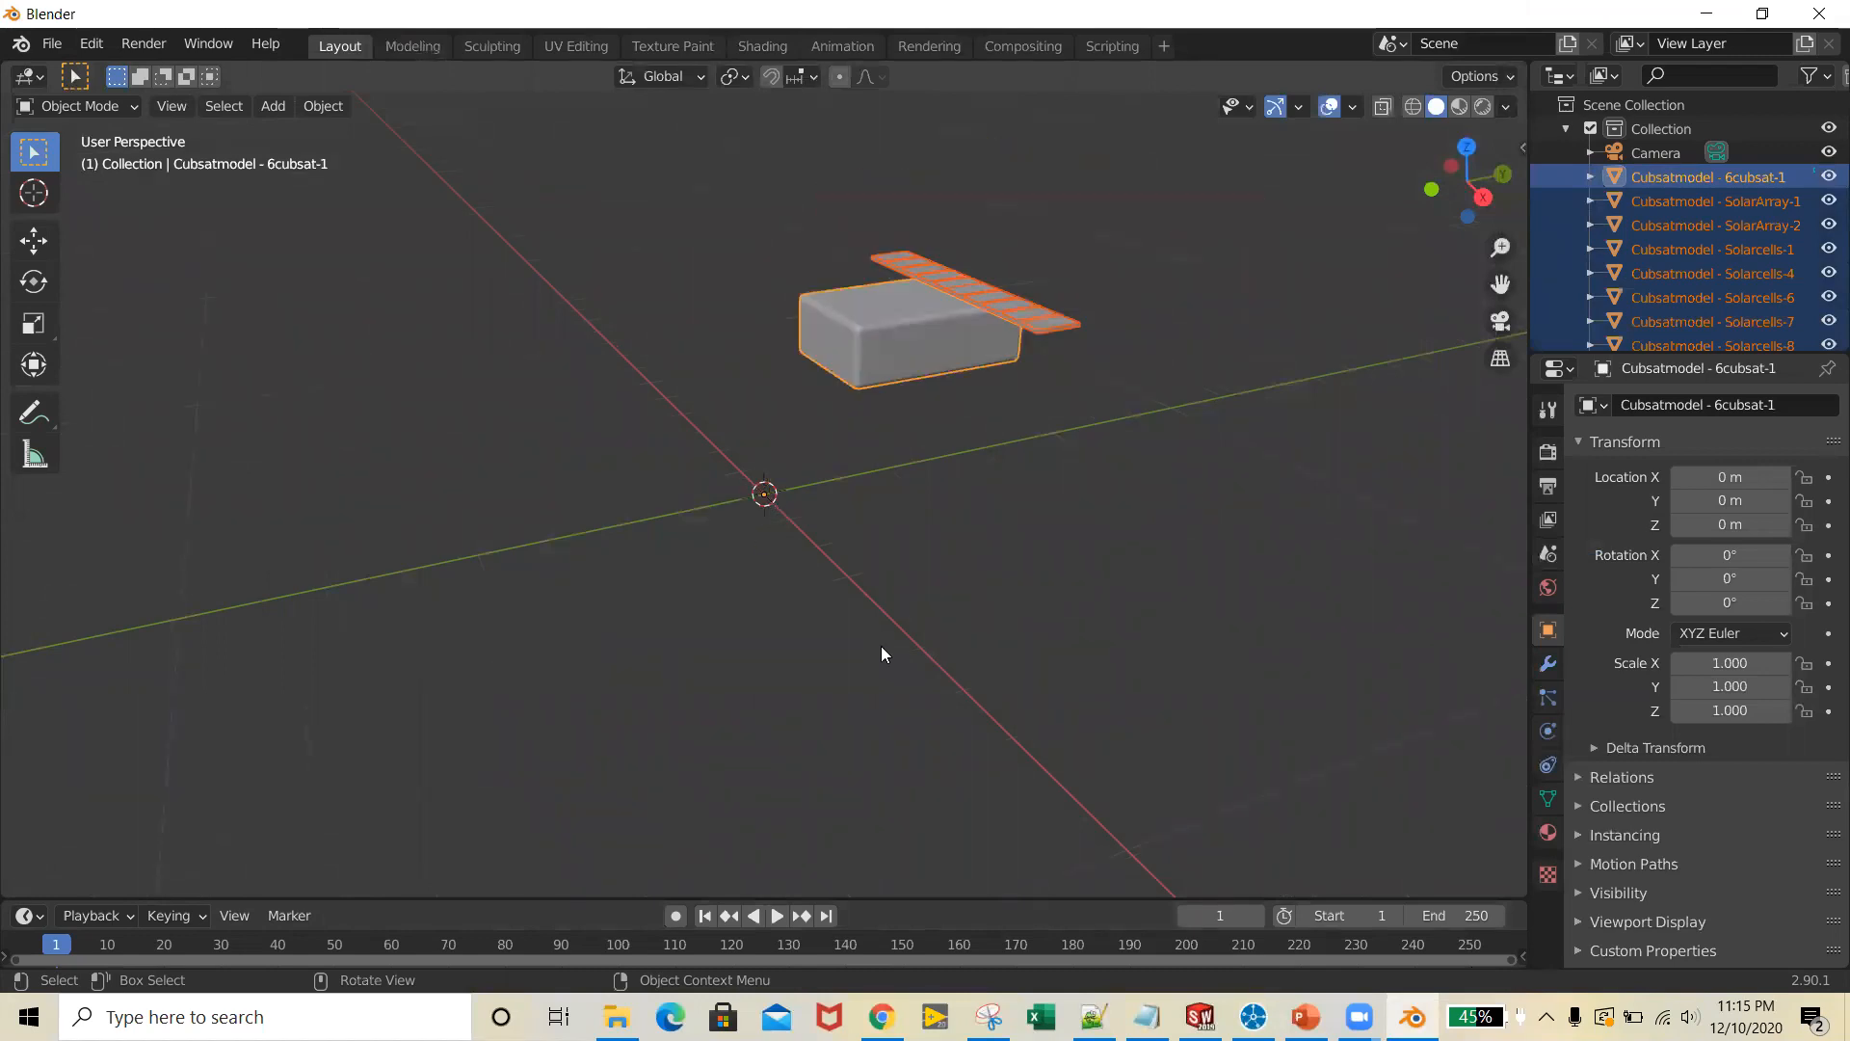
pyautogui.moveTo(747, 672); pyautogui.dragTo(884, 616, button='middle')
pyautogui.moveTo(916, 611); pyautogui.dragTo(992, 645)
pyautogui.moveTo(694, 567); pyautogui.dragTo(771, 598)
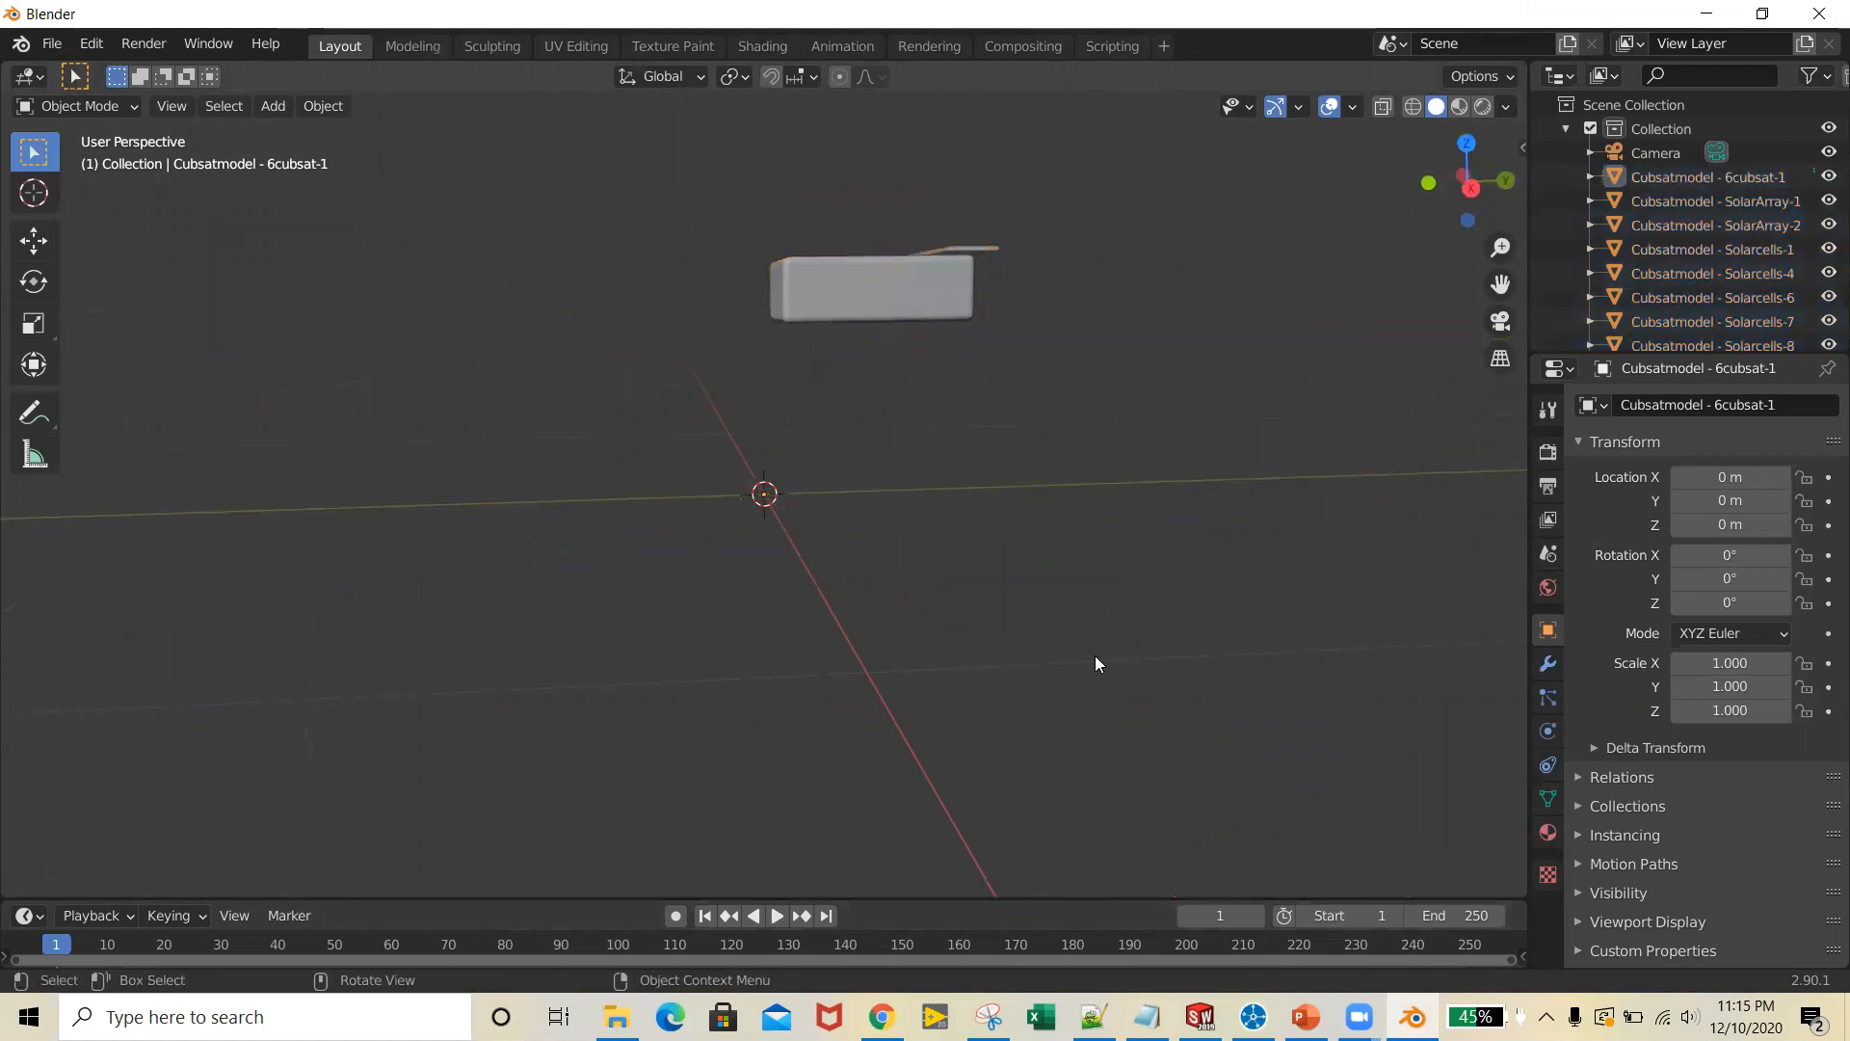
# Switch to STK and examine how the inc3 satellite model is oriented relative to its Body X, Y, Z and Sun vectors
pyautogui.click(1253, 1017)
pyautogui.scroll(3, 1041, 532)
pyautogui.scroll(-6, 1044, 533)
pyautogui.scroll(3, 1044, 532)
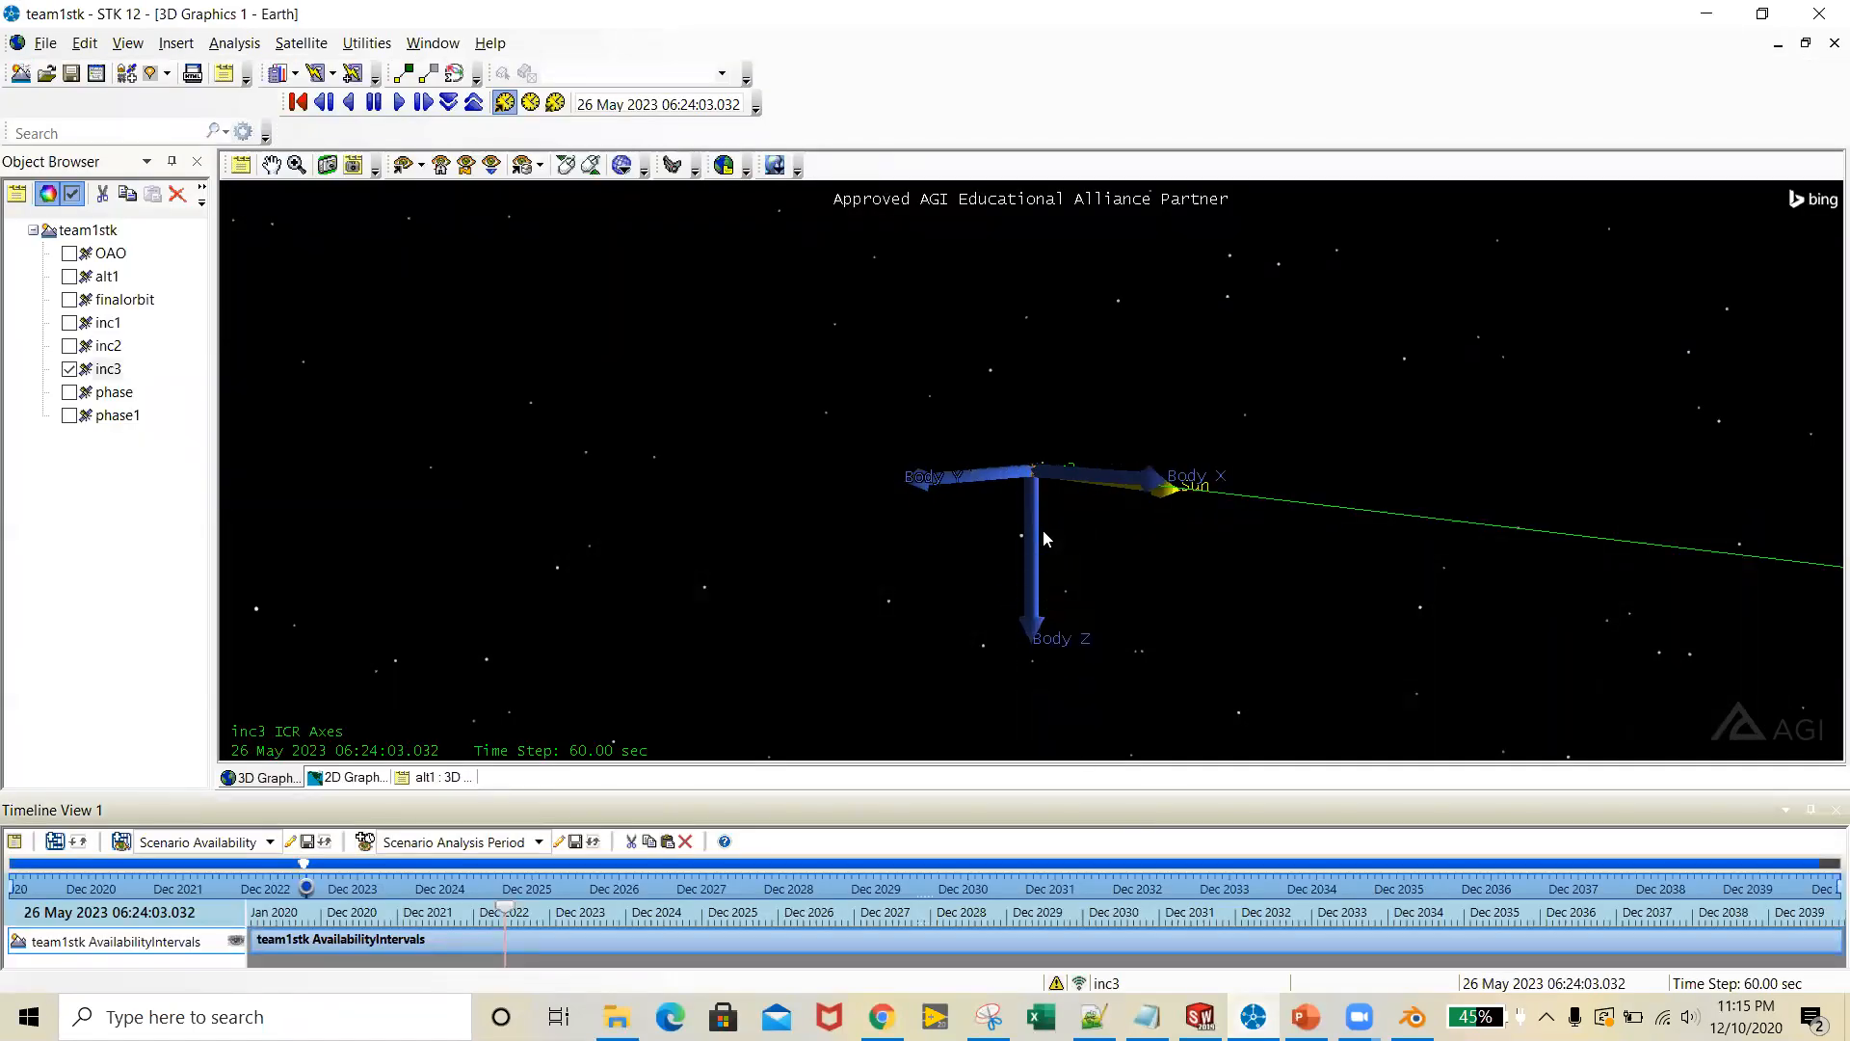
pyautogui.scroll(5, 1046, 538)
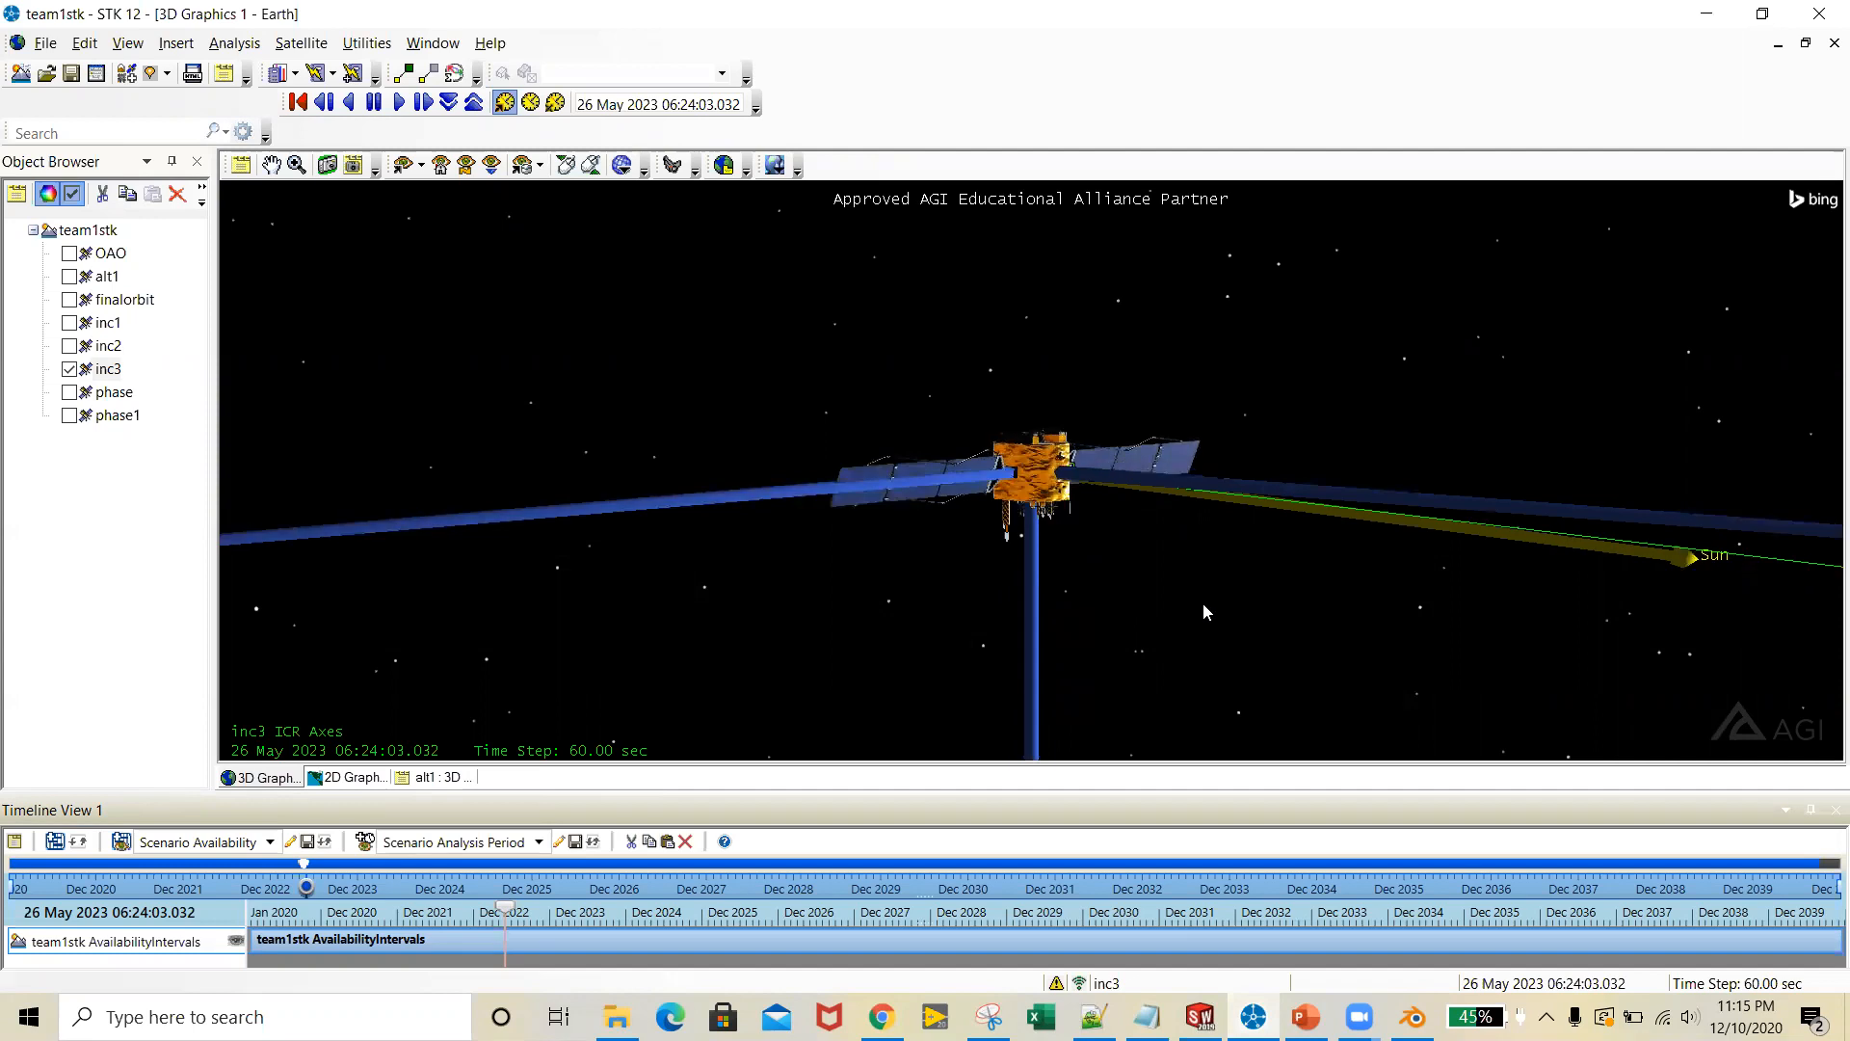
pyautogui.scroll(4, 1205, 600)
pyautogui.scroll(-1, 1207, 602)
pyautogui.moveTo(1258, 620); pyautogui.dragTo(1314, 610)
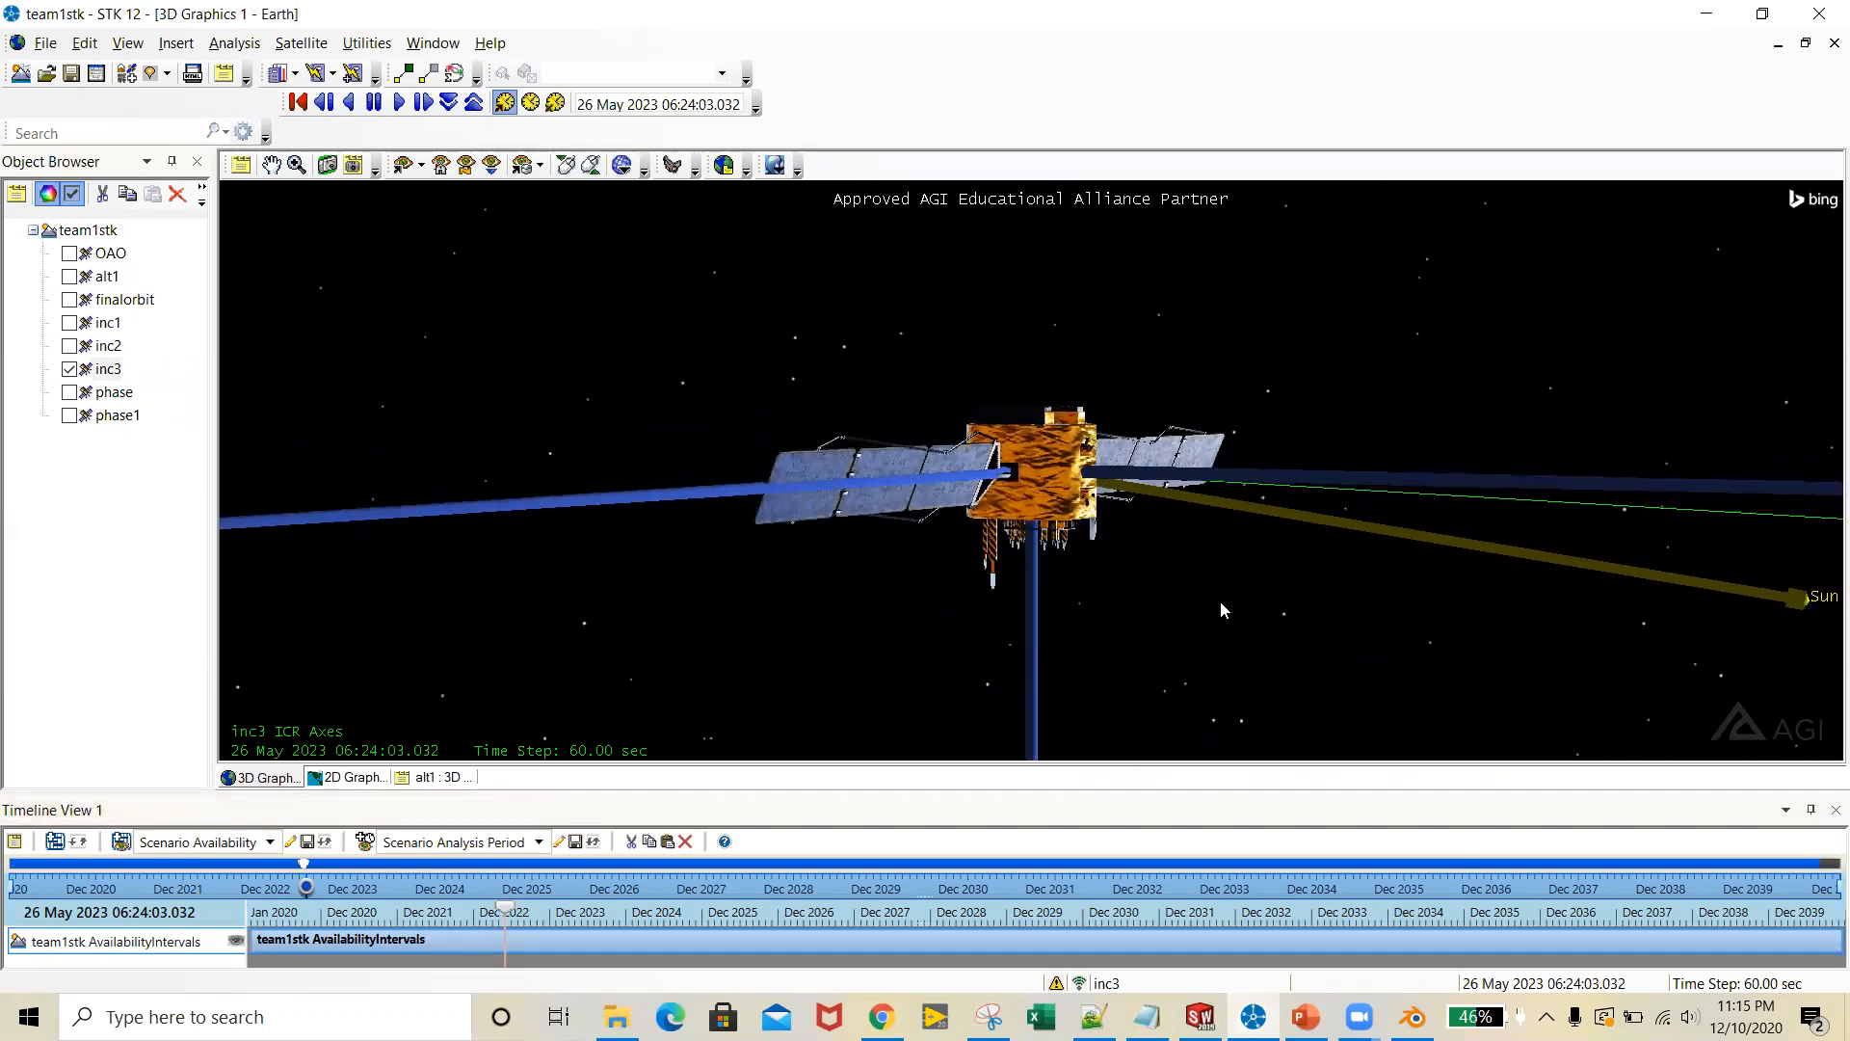
pyautogui.scroll(-4, 1216, 607)
pyautogui.moveTo(1082, 539); pyautogui.dragTo(1305, 583)
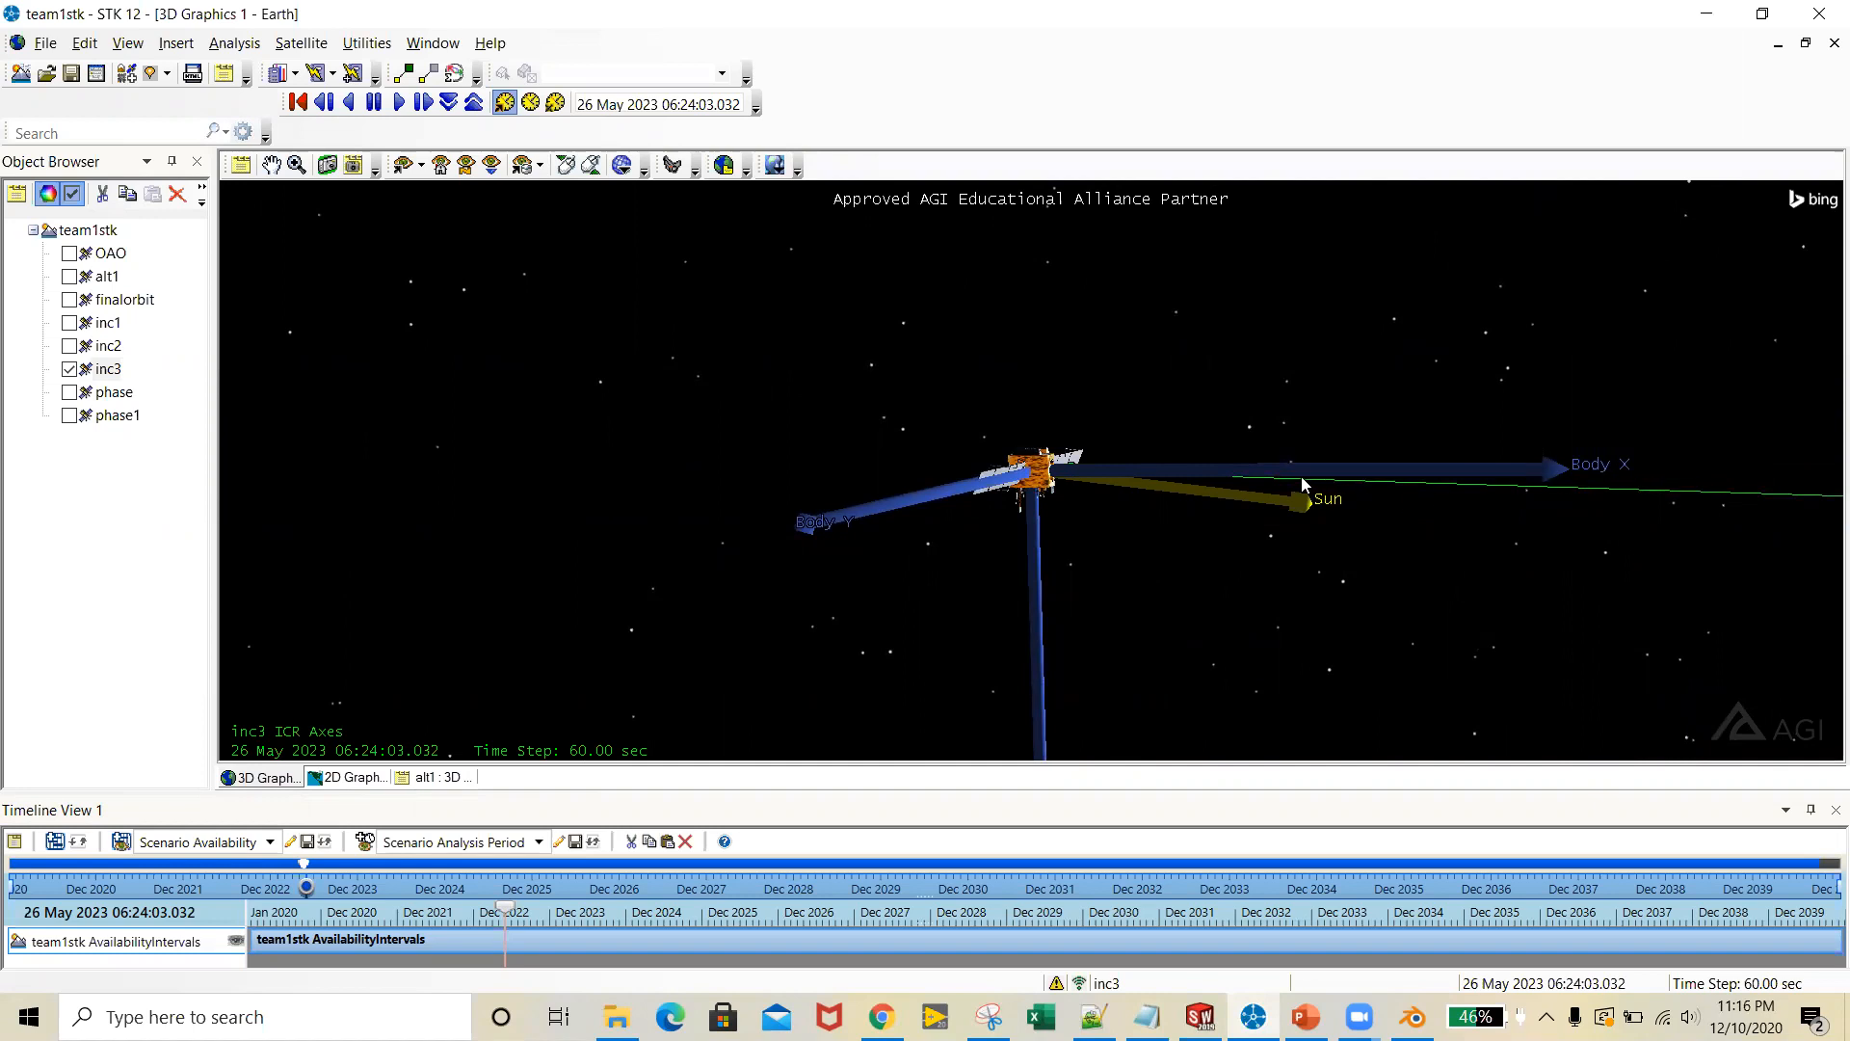
pyautogui.moveTo(1673, 502); pyautogui.dragTo(1156, 597)
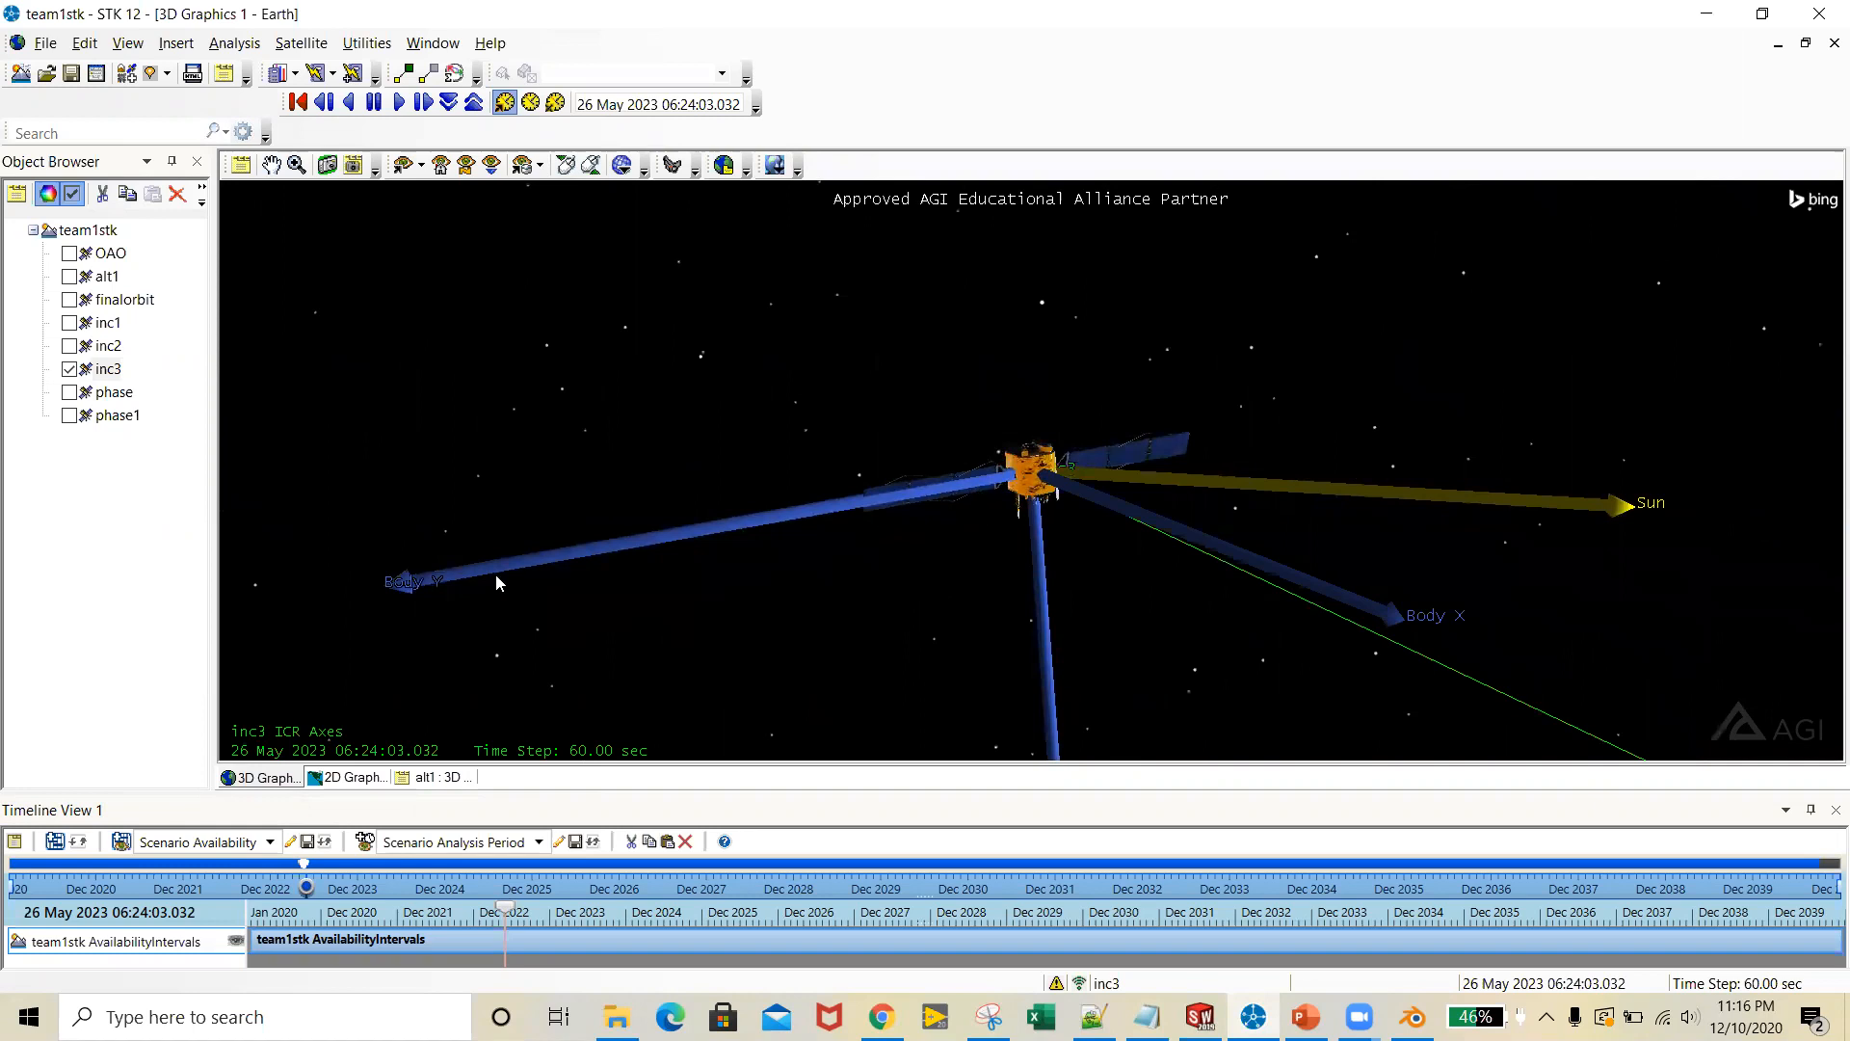
pyautogui.scroll(2, 1141, 621)
pyautogui.scroll(-5, 1143, 620)
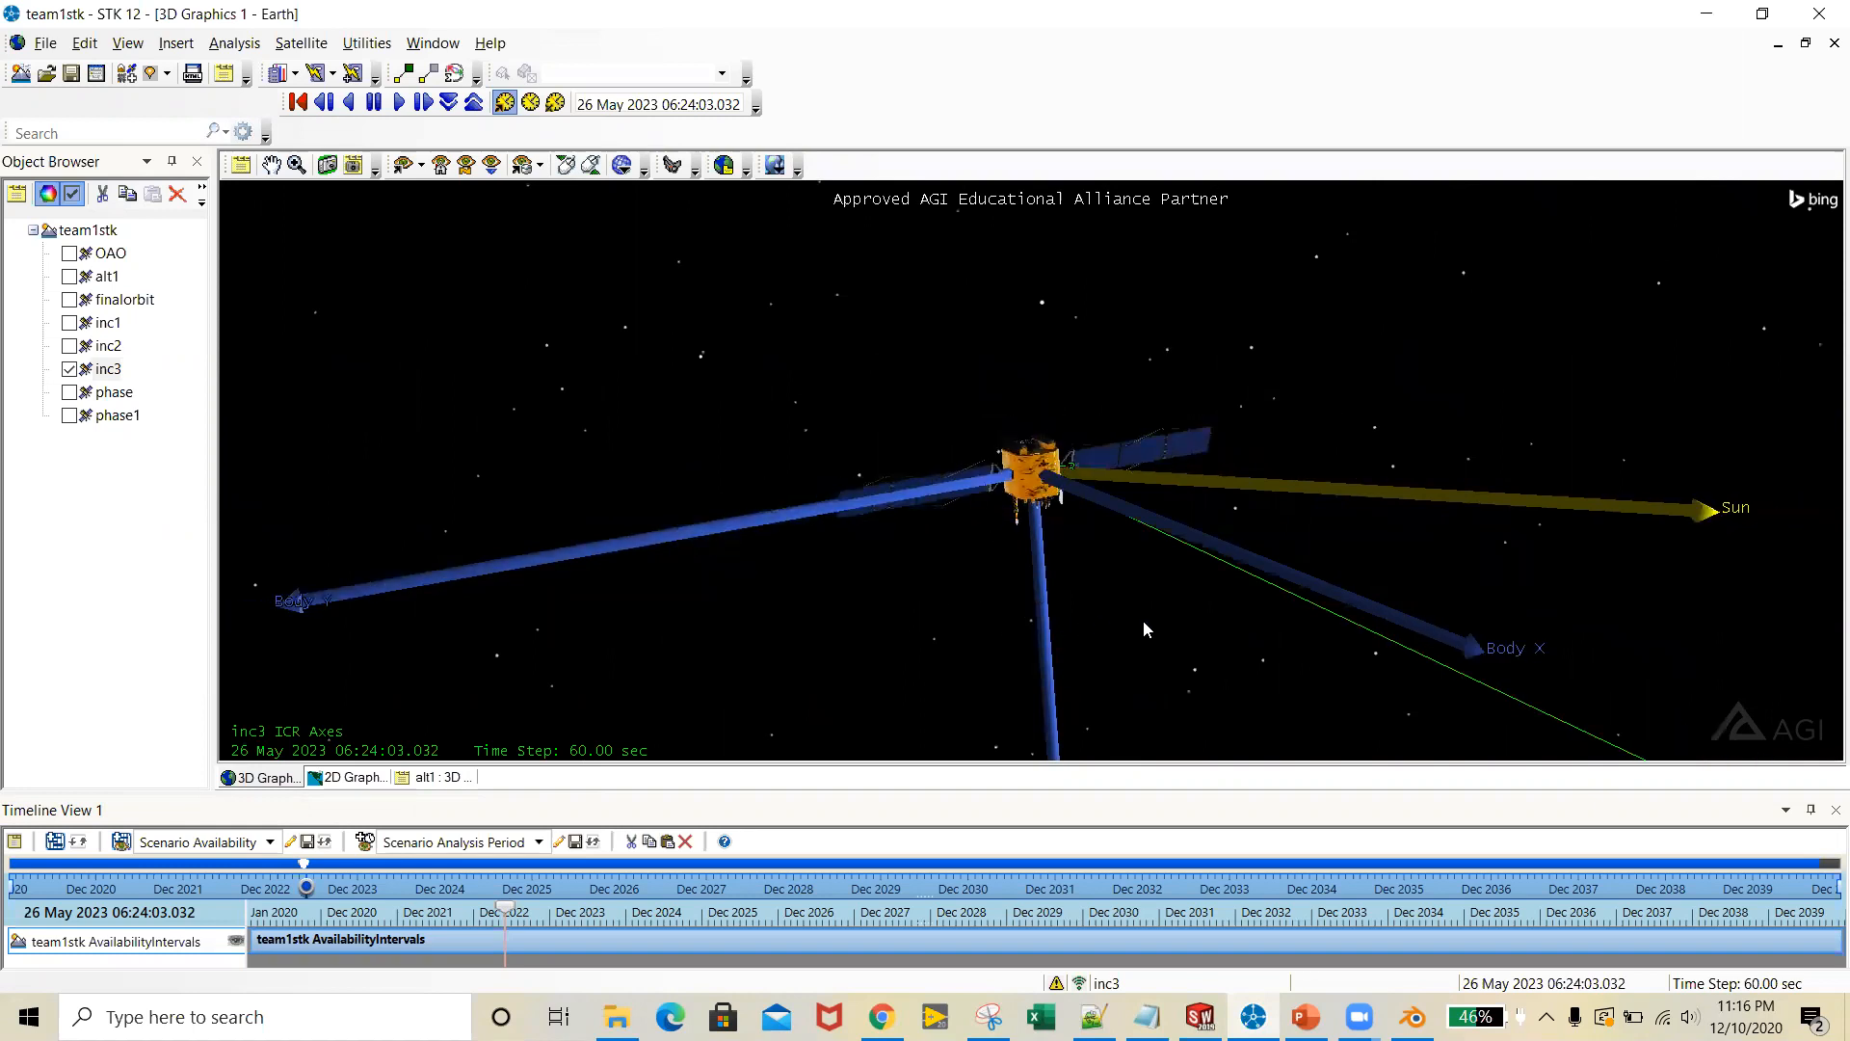
pyautogui.moveTo(1147, 604); pyautogui.dragTo(1300, 541)
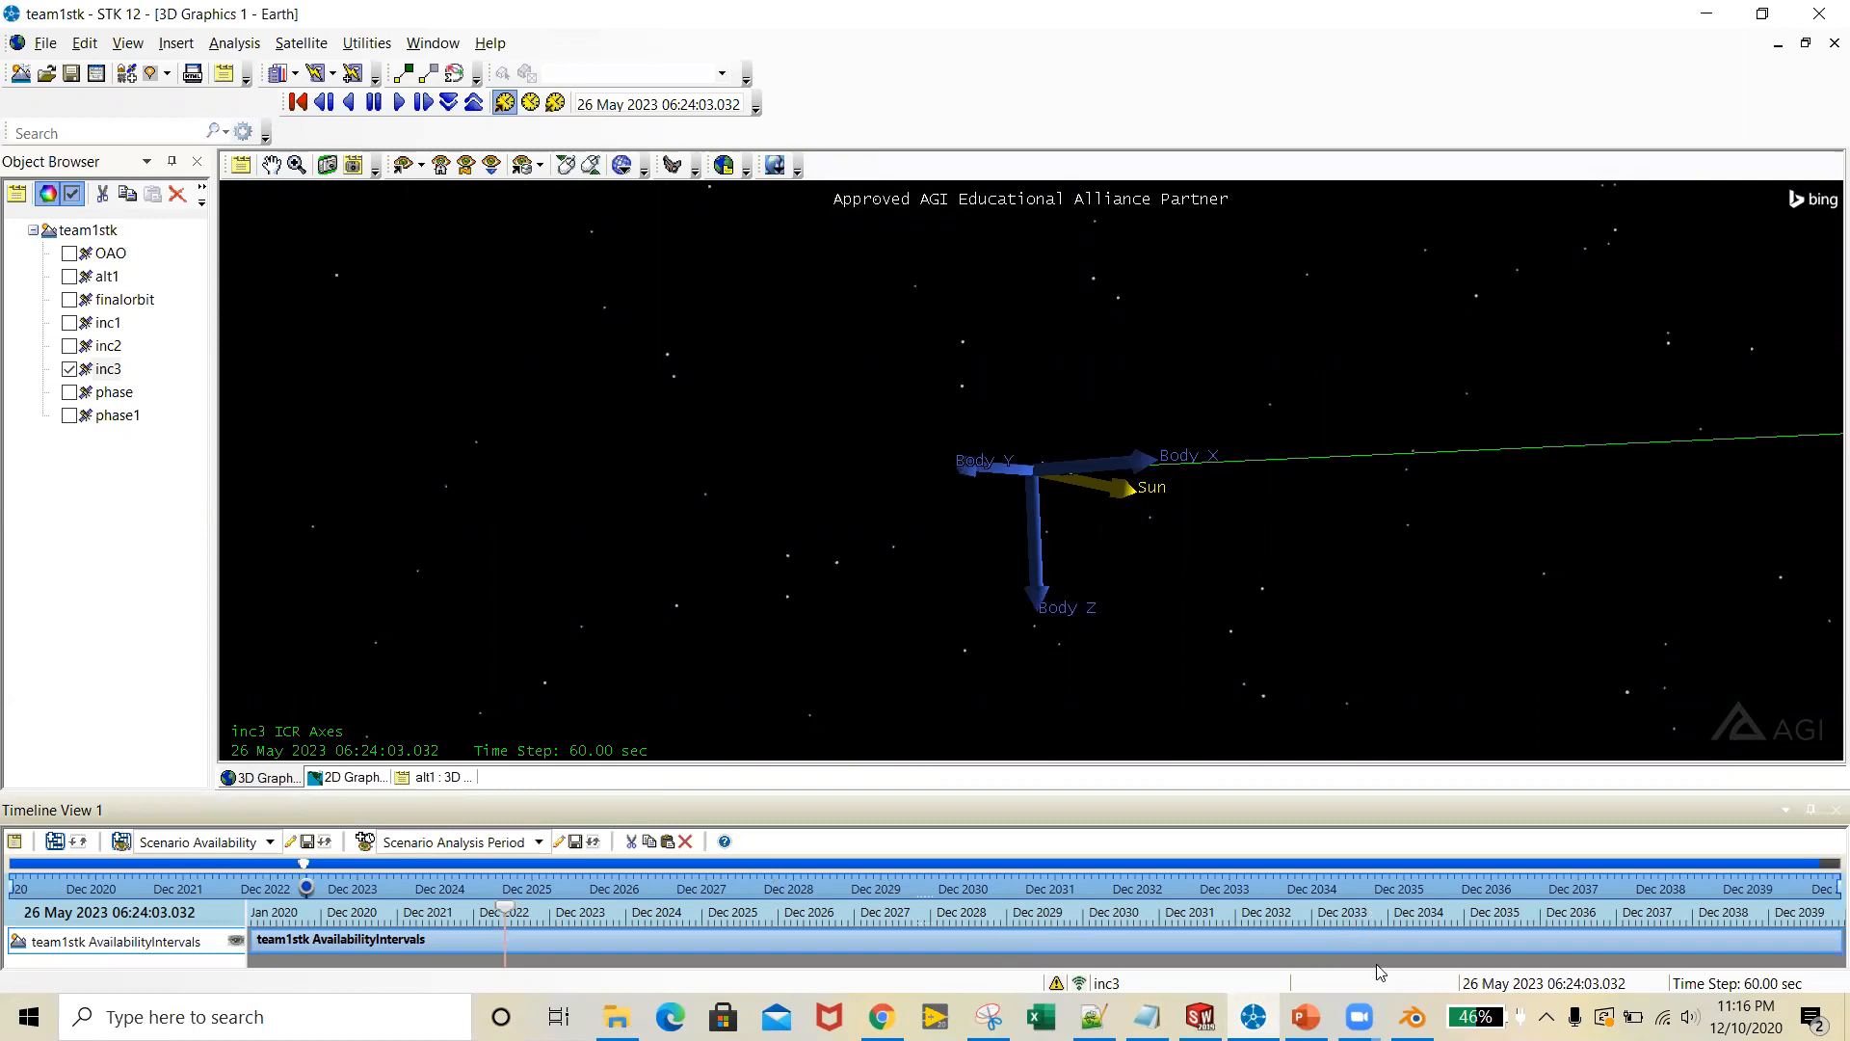
# Switch back to Blender and select all the CubeSat parts in the right orthographic view
pyautogui.click(1413, 1018)
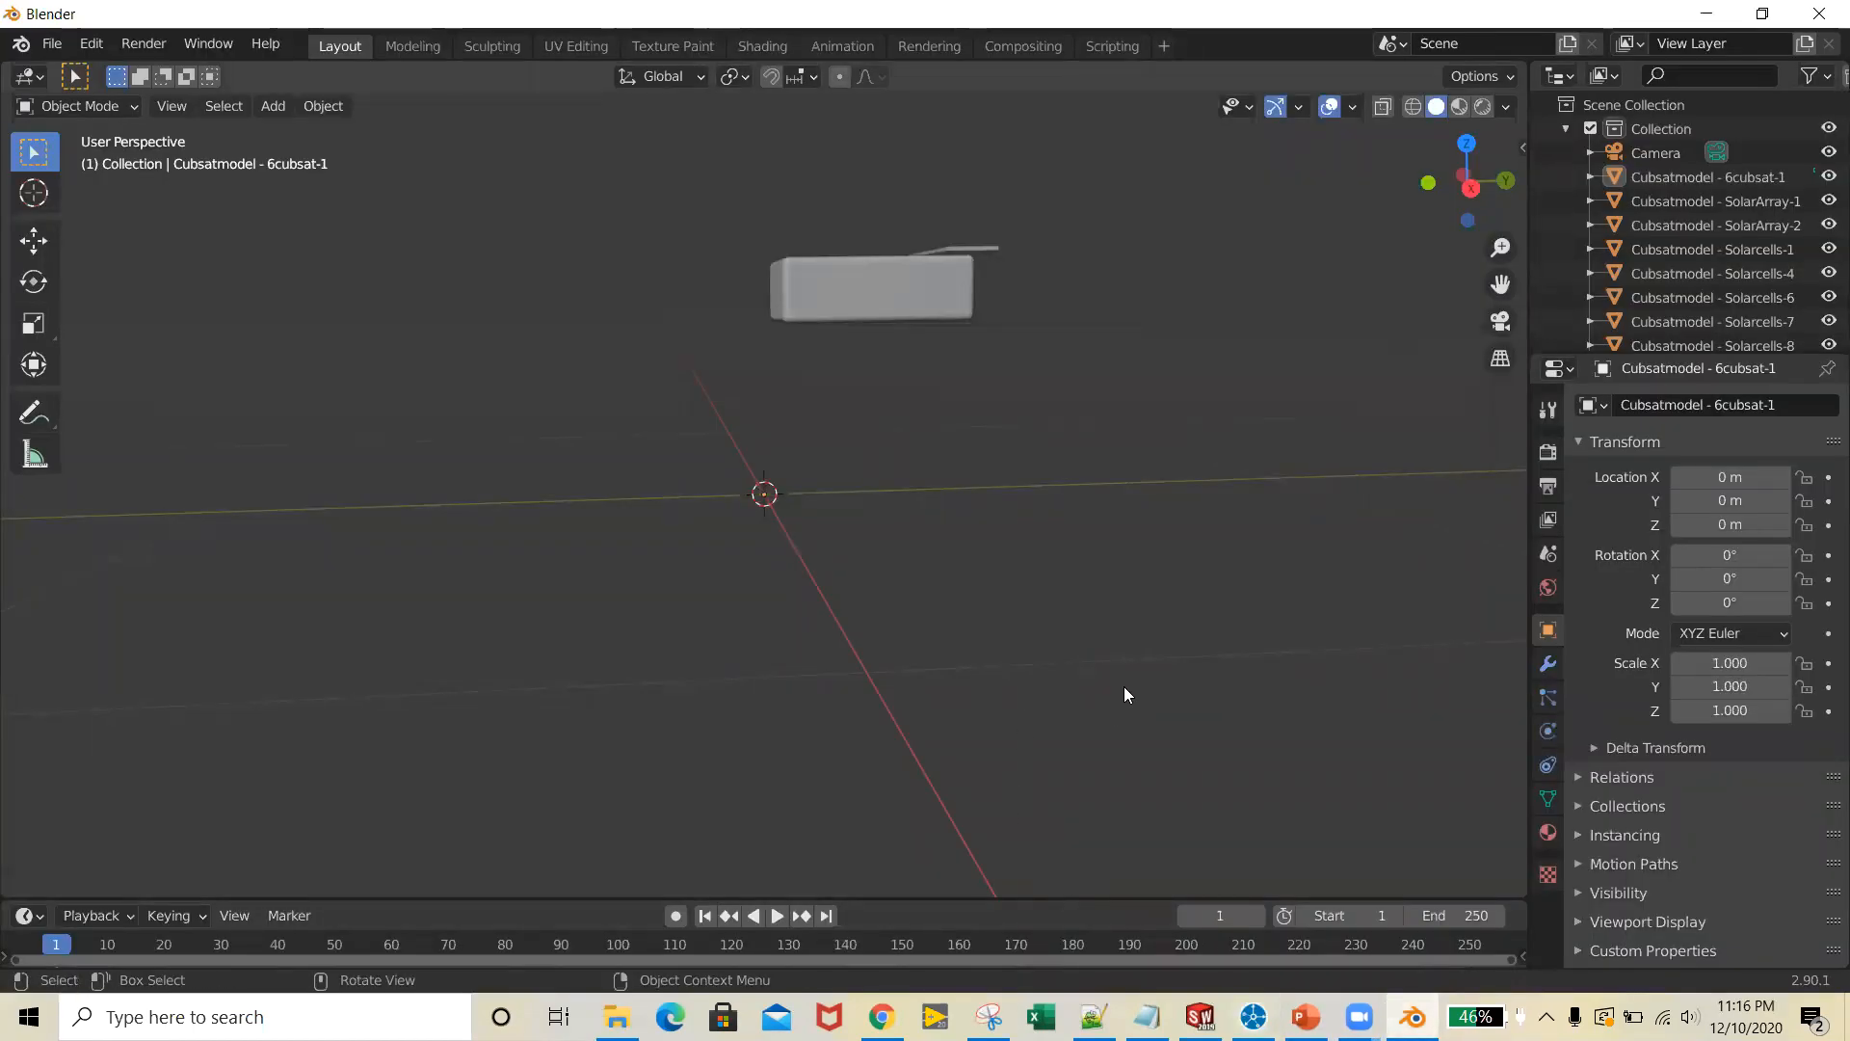
pyautogui.moveTo(1165, 689)
pyautogui.mouseDown(button='middle')
pyautogui.moveTo(1145, 688)
pyautogui.moveTo(1197, 678)
pyautogui.mouseUp(button='middle')
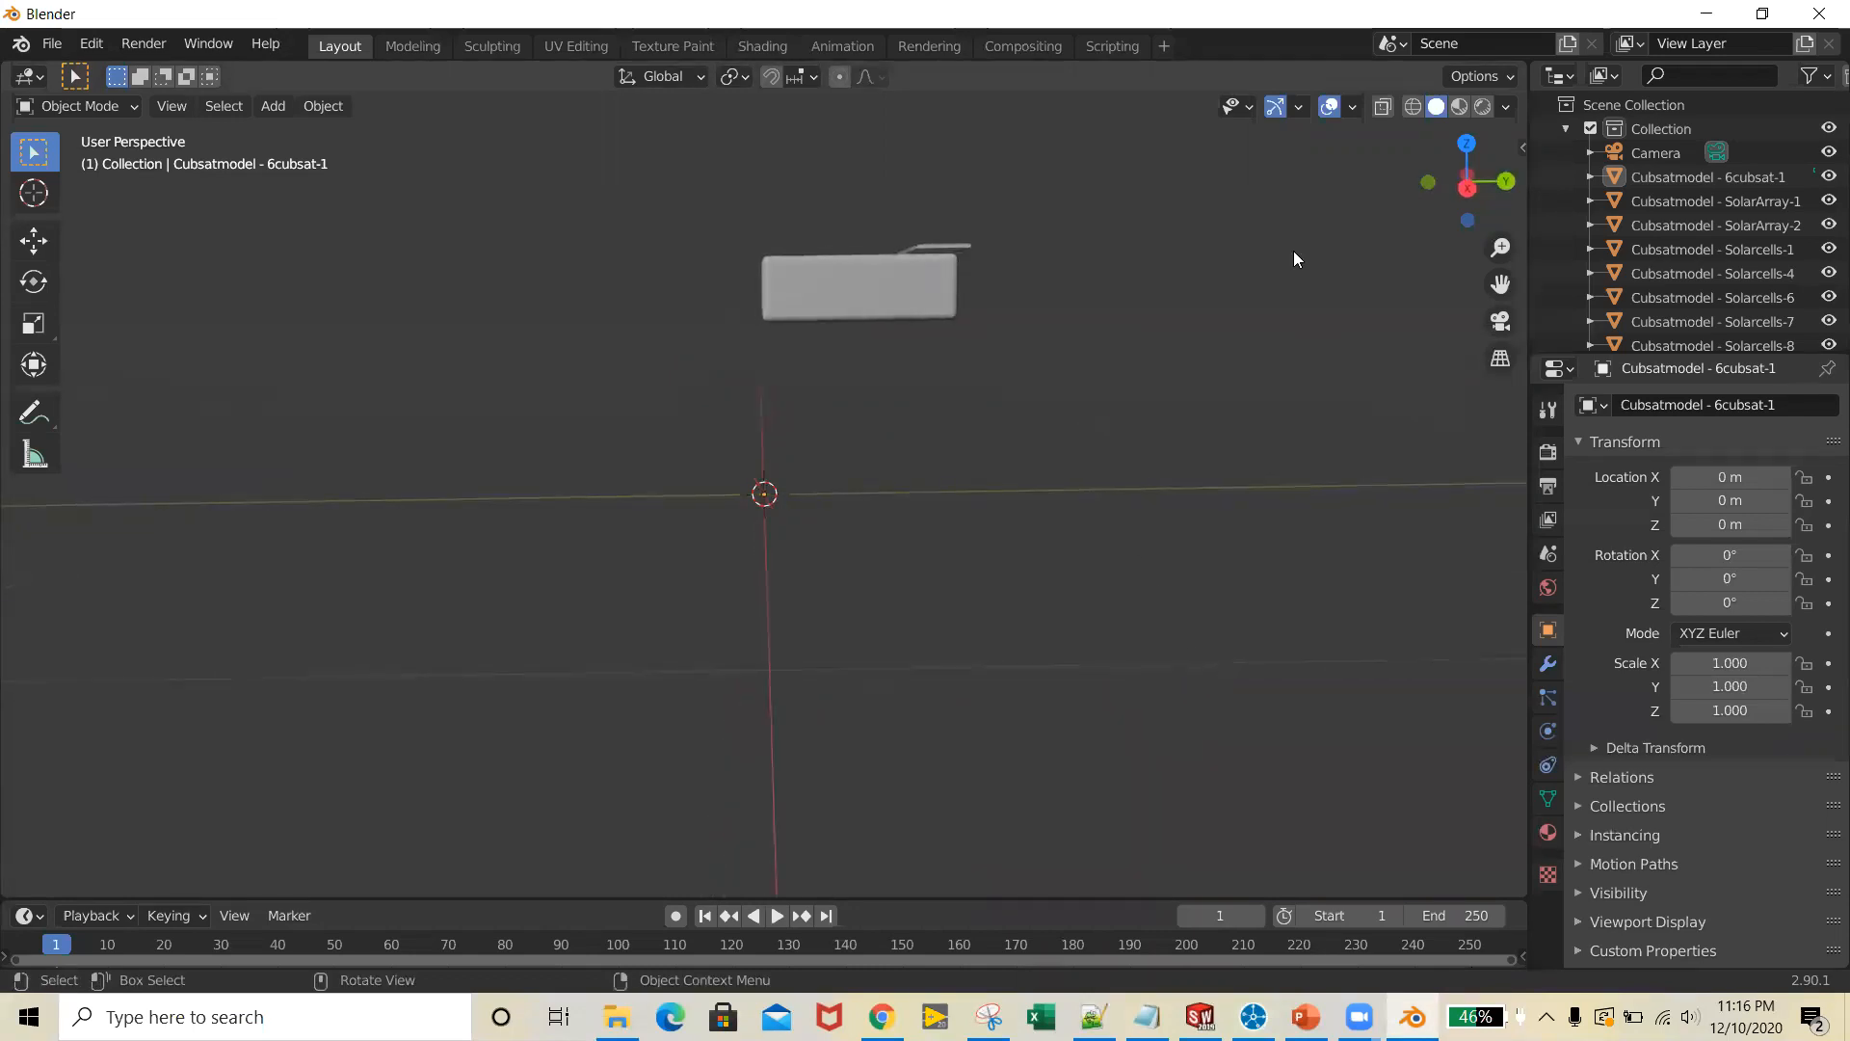
pyautogui.click(1467, 187)
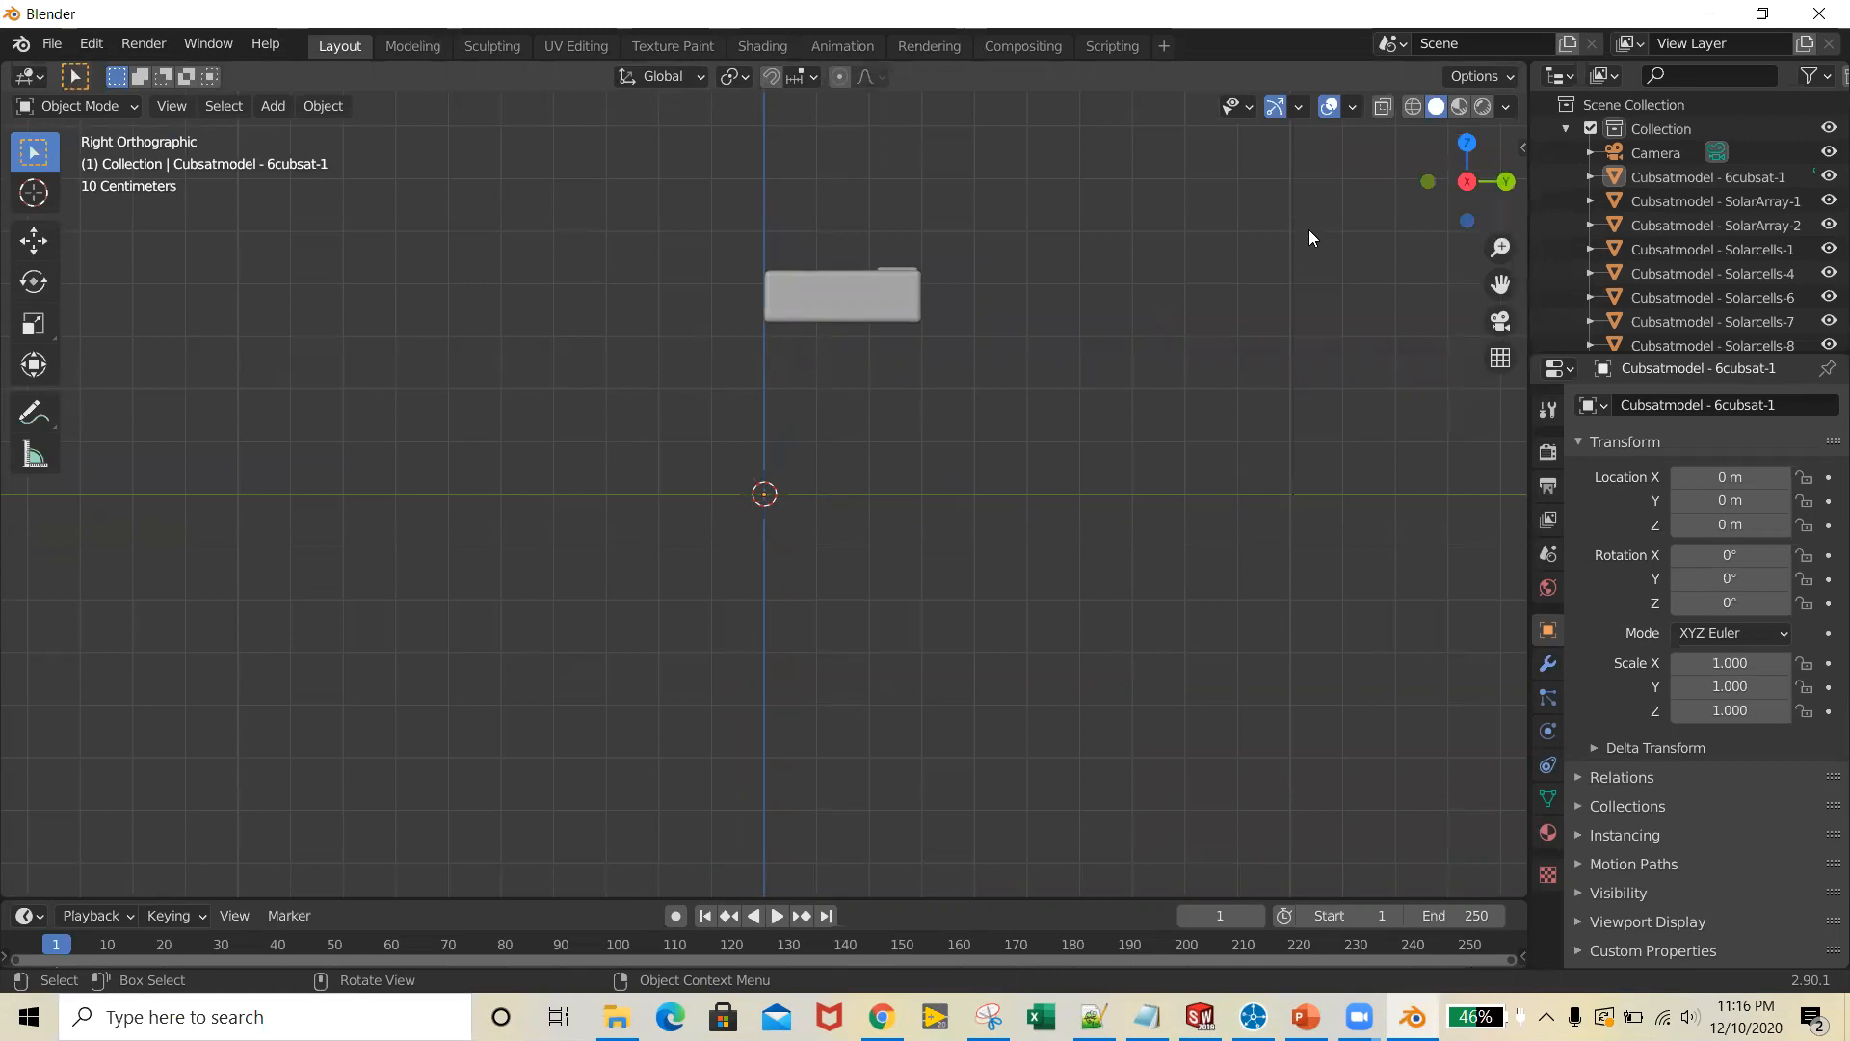
pyautogui.moveTo(1049, 536); pyautogui.dragTo(715, 274, button='middle')
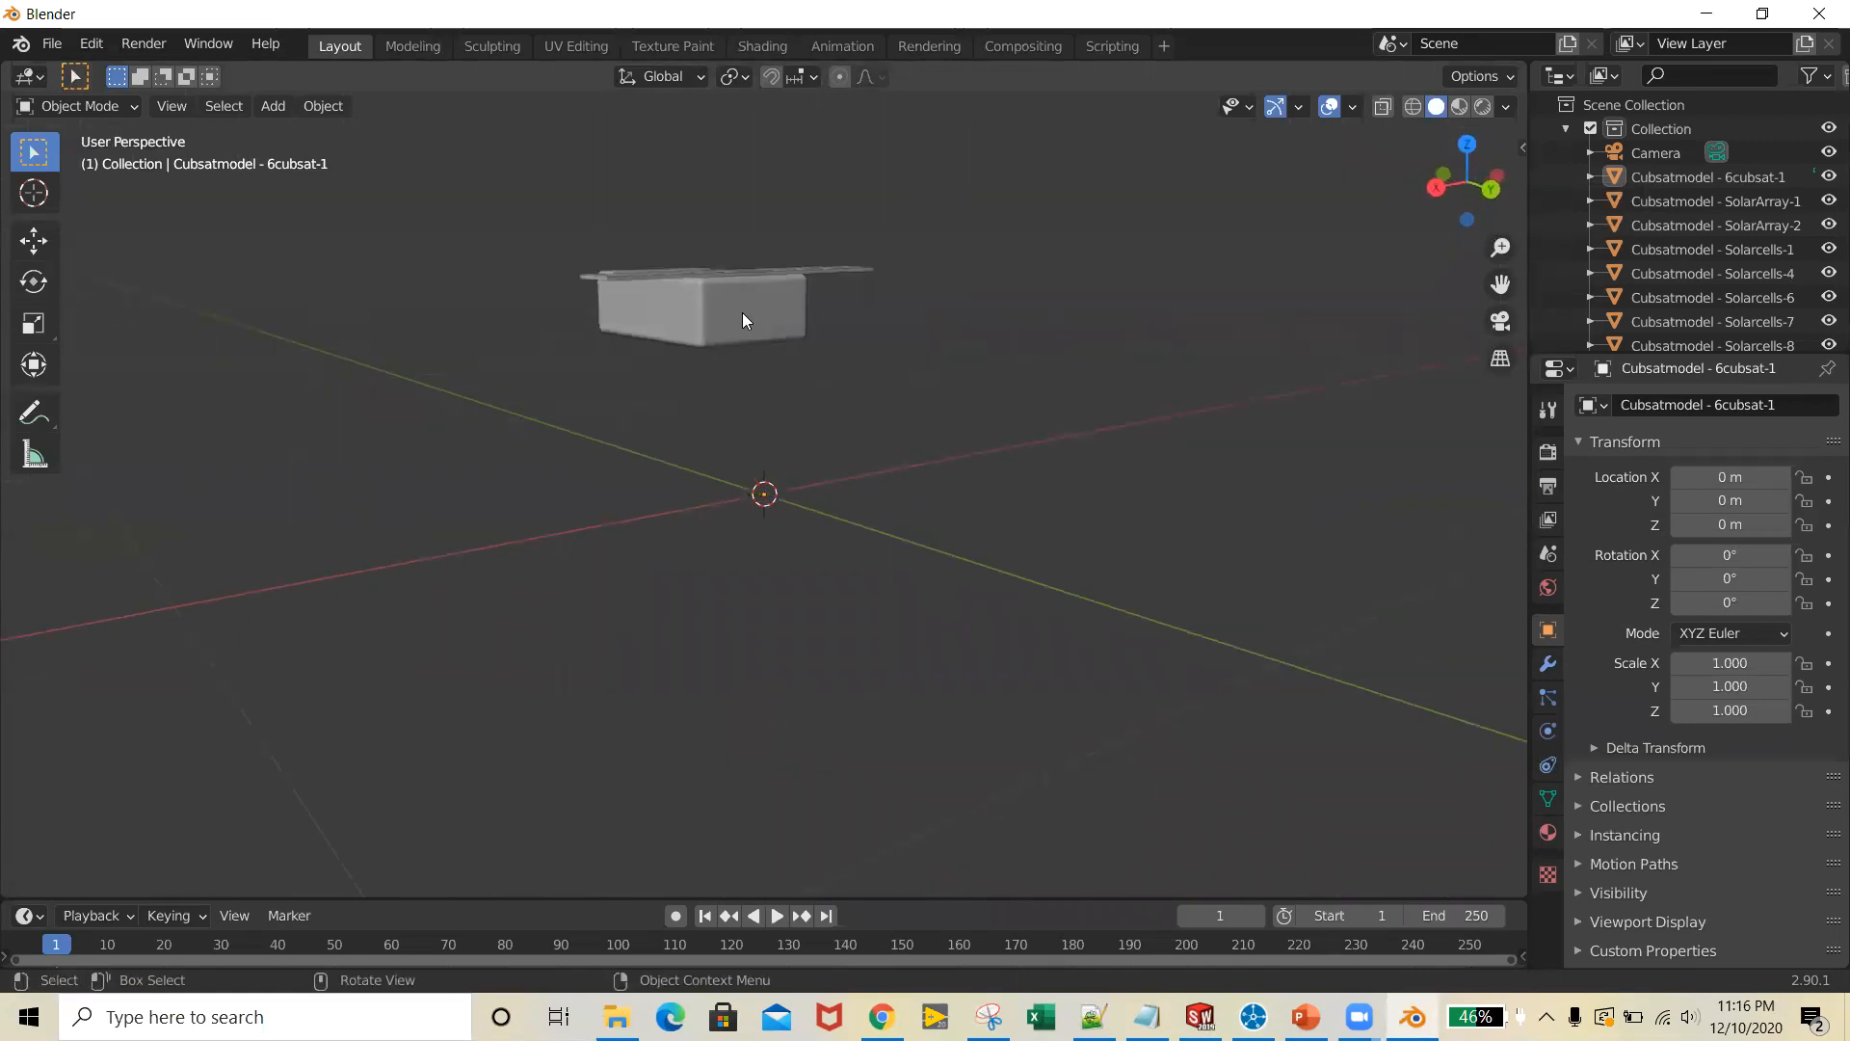
pyautogui.moveTo(867, 619); pyautogui.dragTo(1484, 252, button='middle')
pyautogui.click(1448, 187)
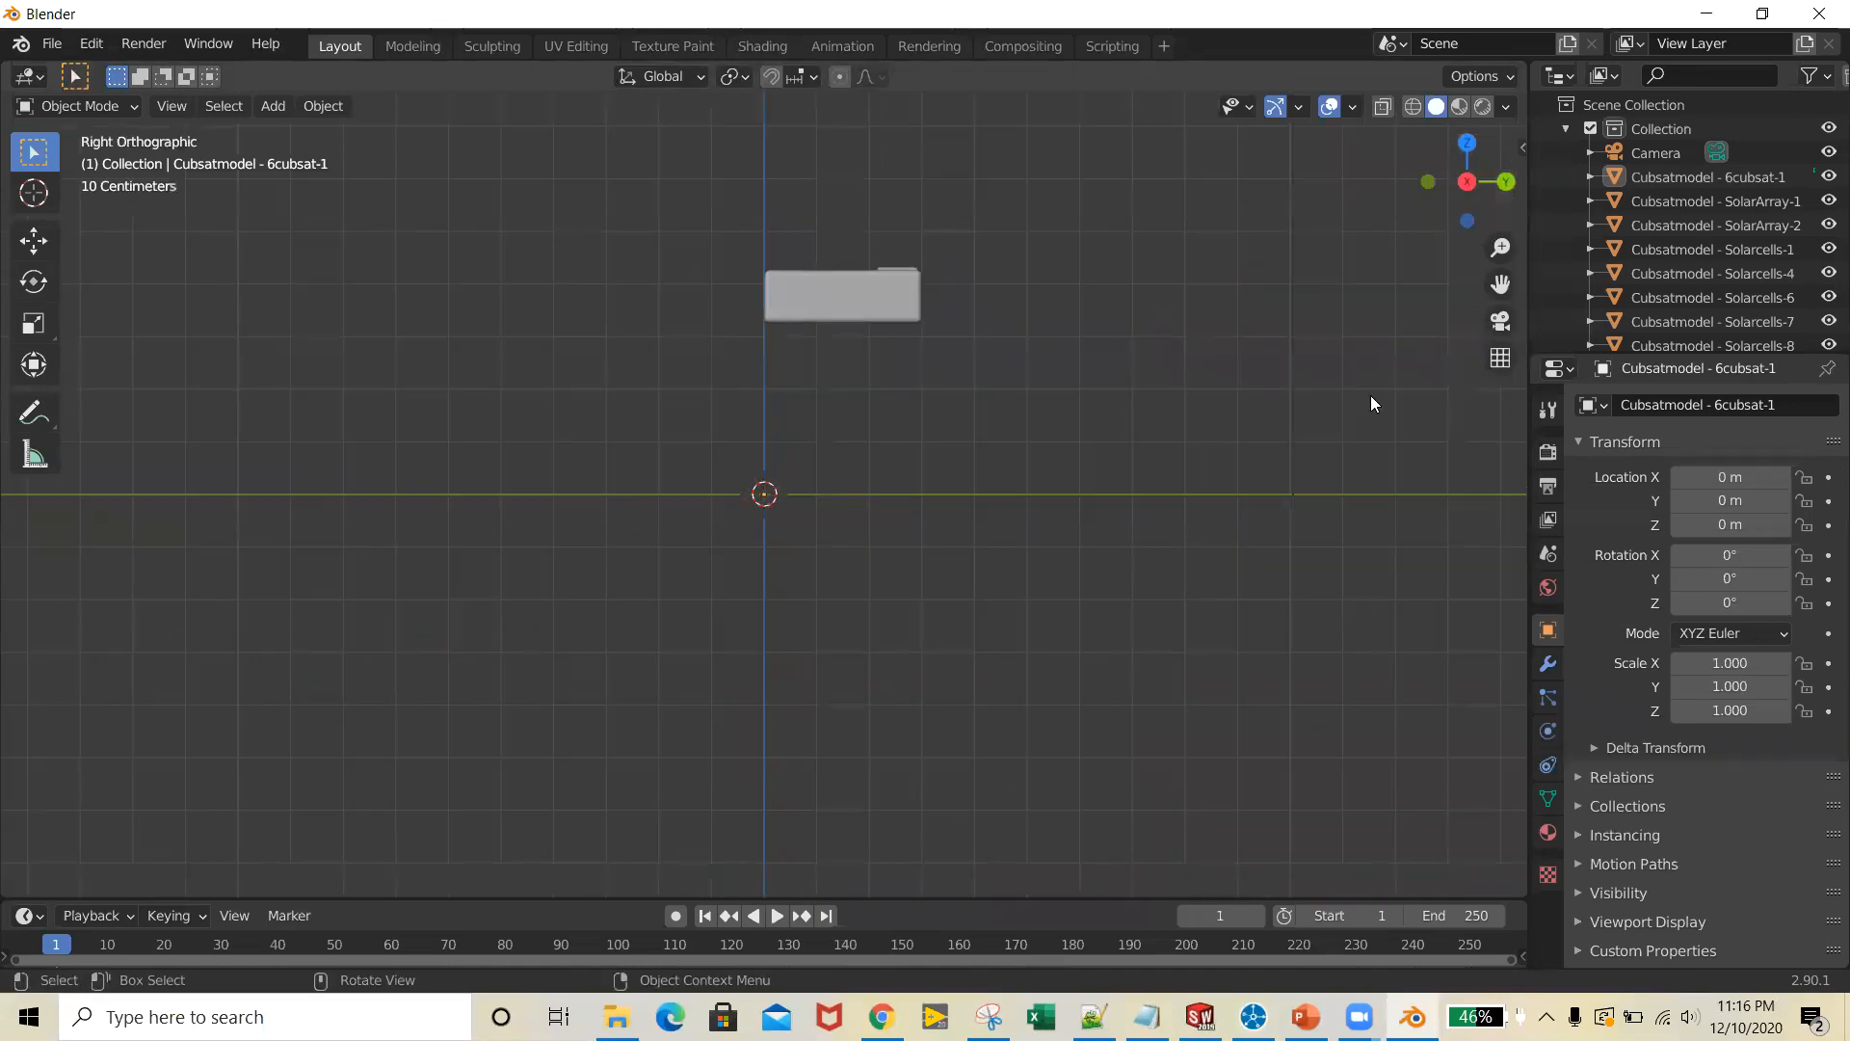
pyautogui.moveTo(663, 191); pyautogui.dragTo(1133, 367)
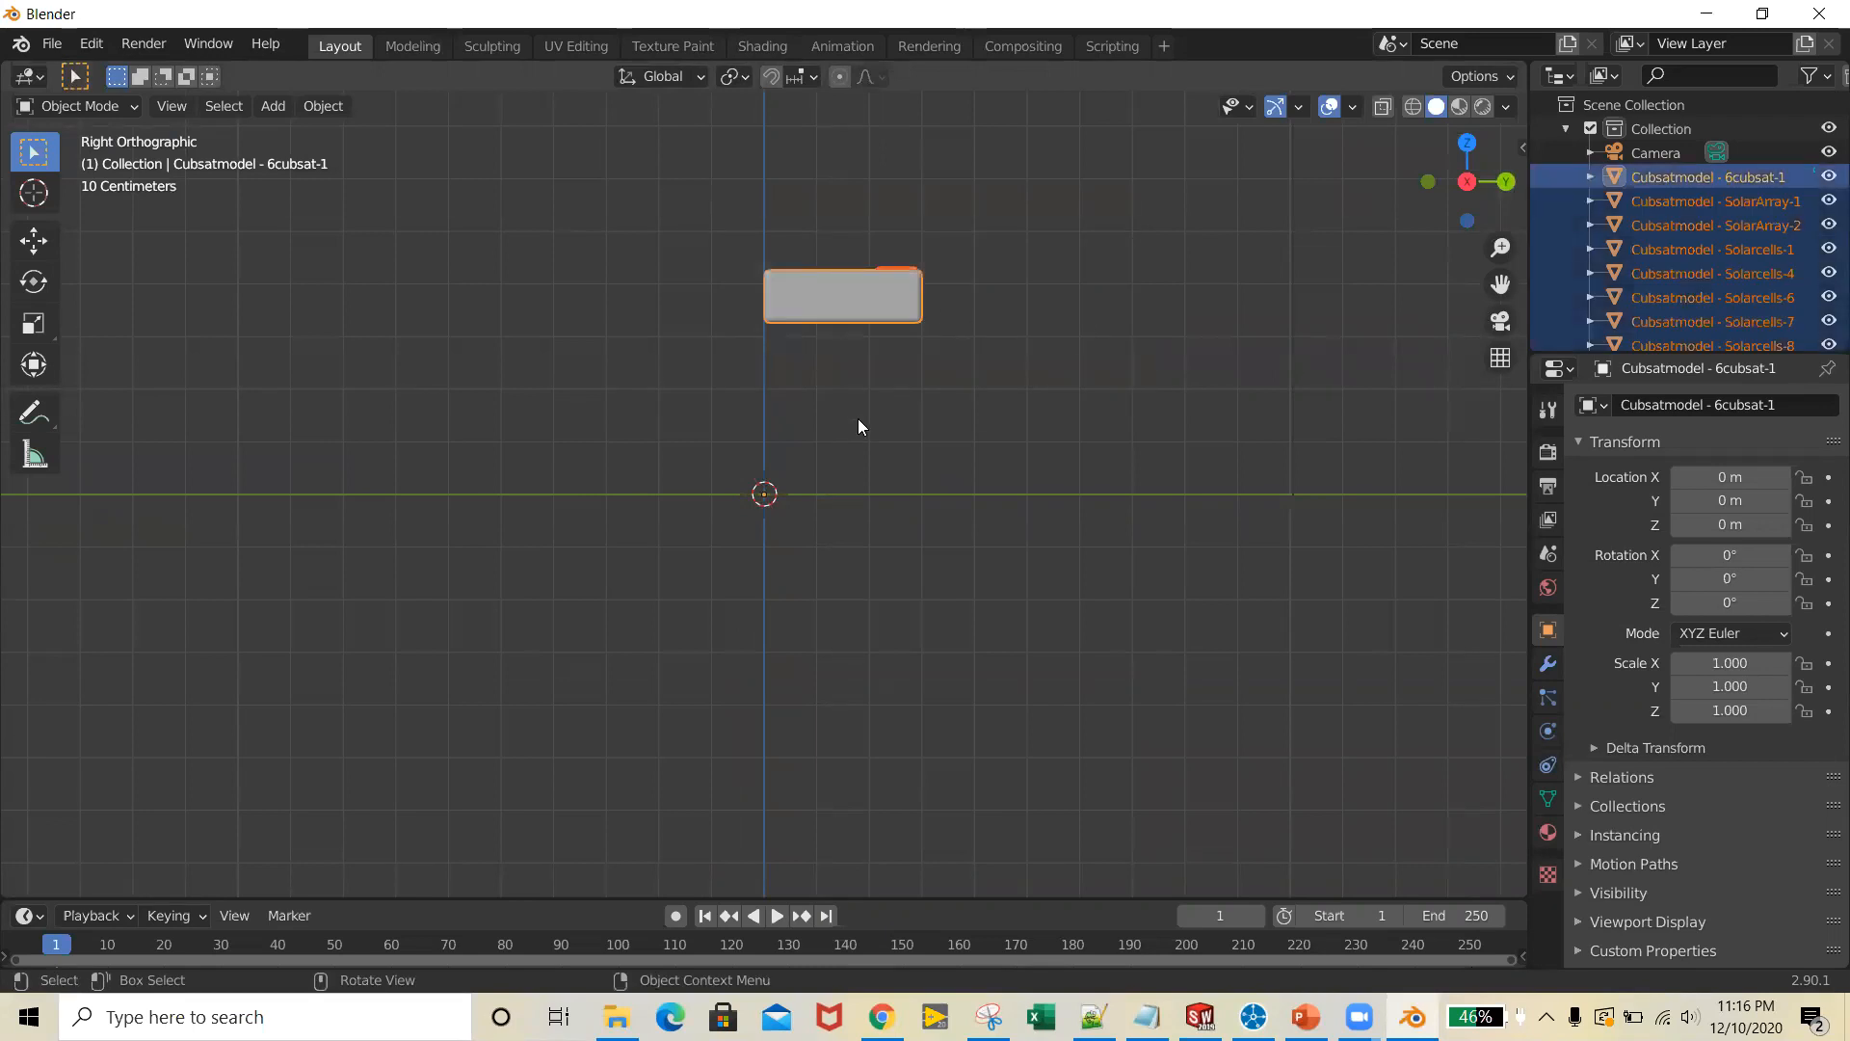
# Rotate the selected CubeSat parts by 90° about the global Z axis
pyautogui.click(34, 241)
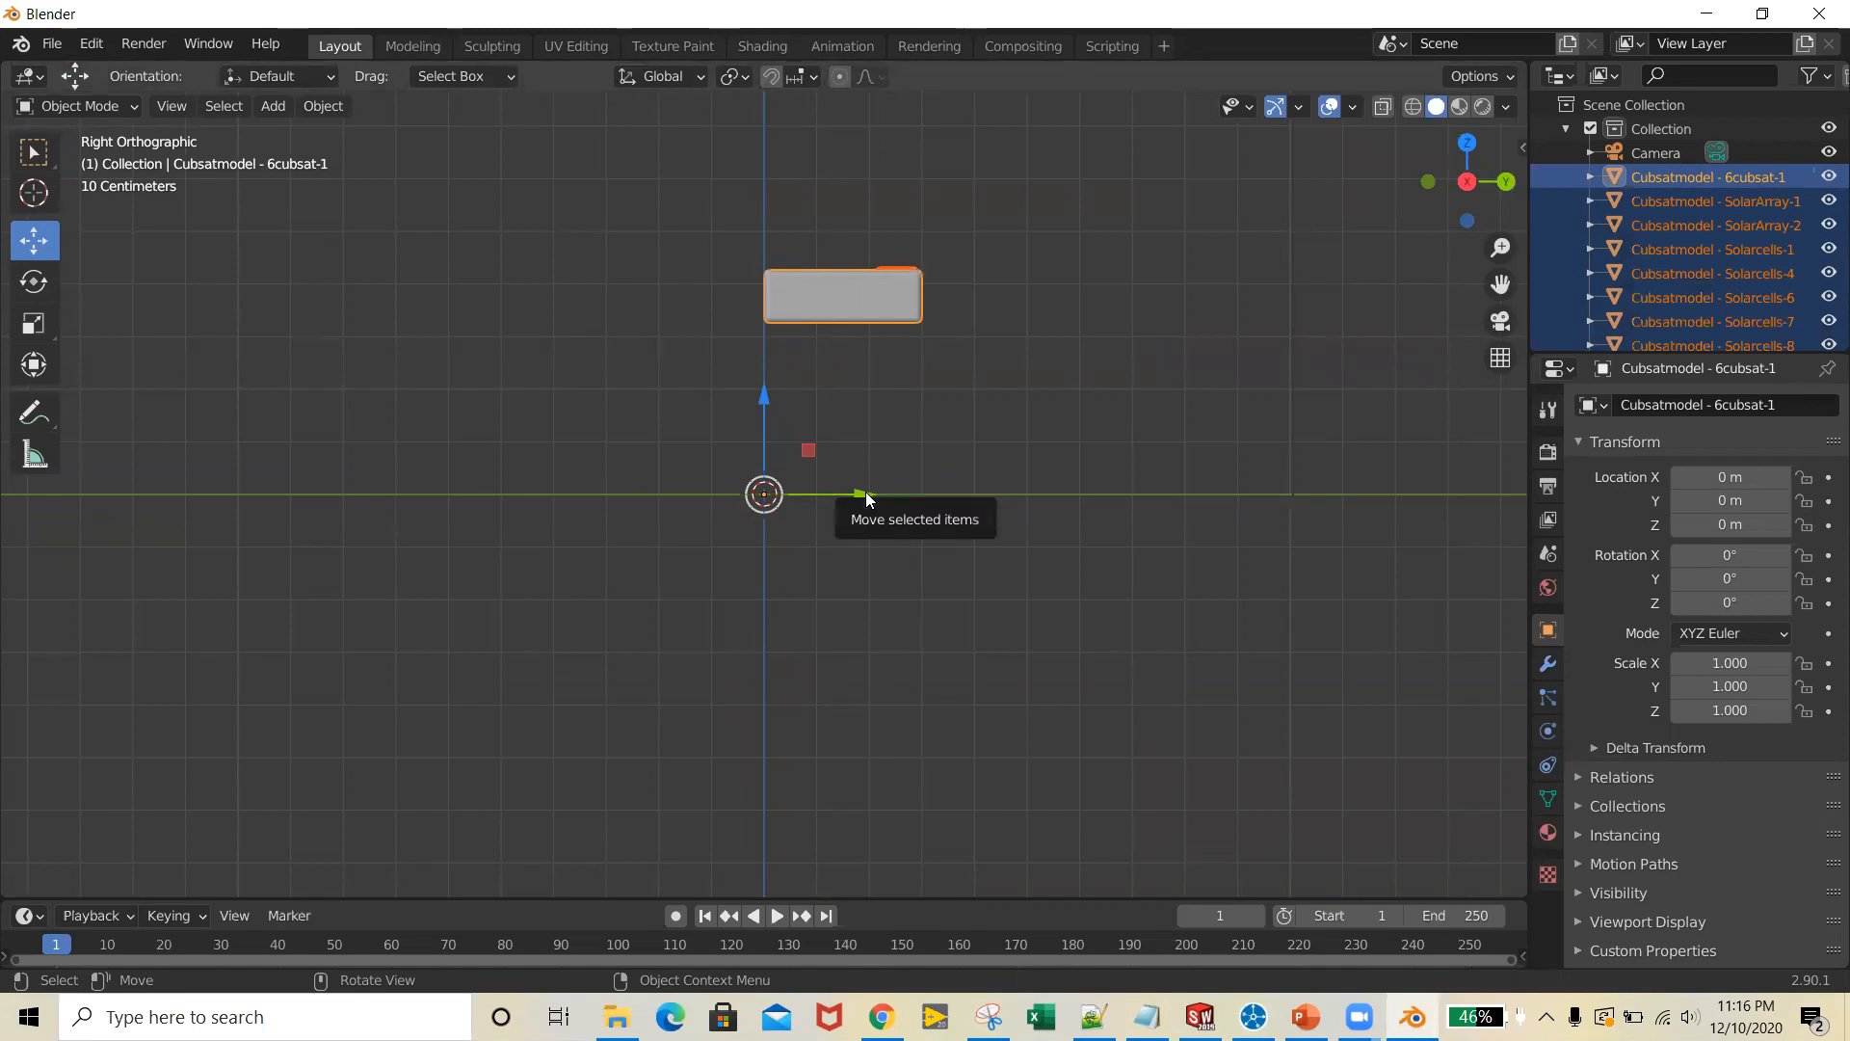
pyautogui.click(33, 282)
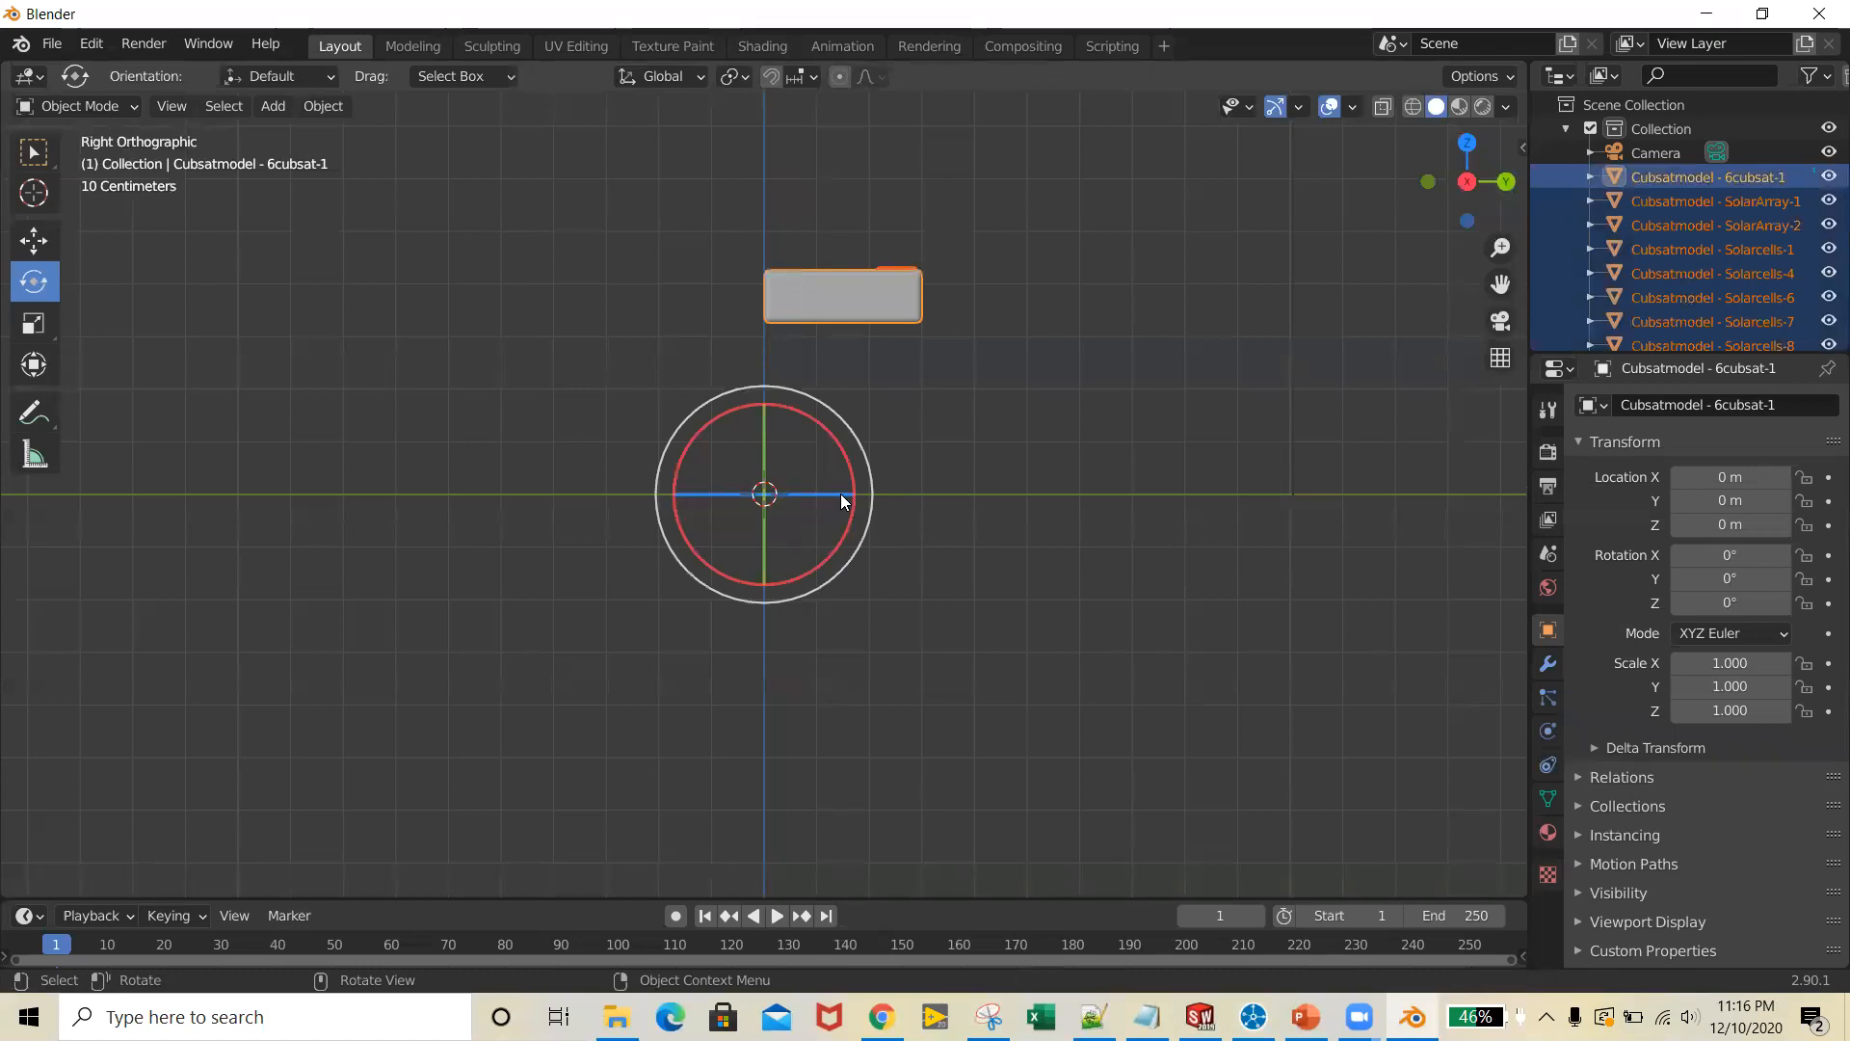
pyautogui.moveTo(838, 494); pyautogui.dragTo(794, 495)
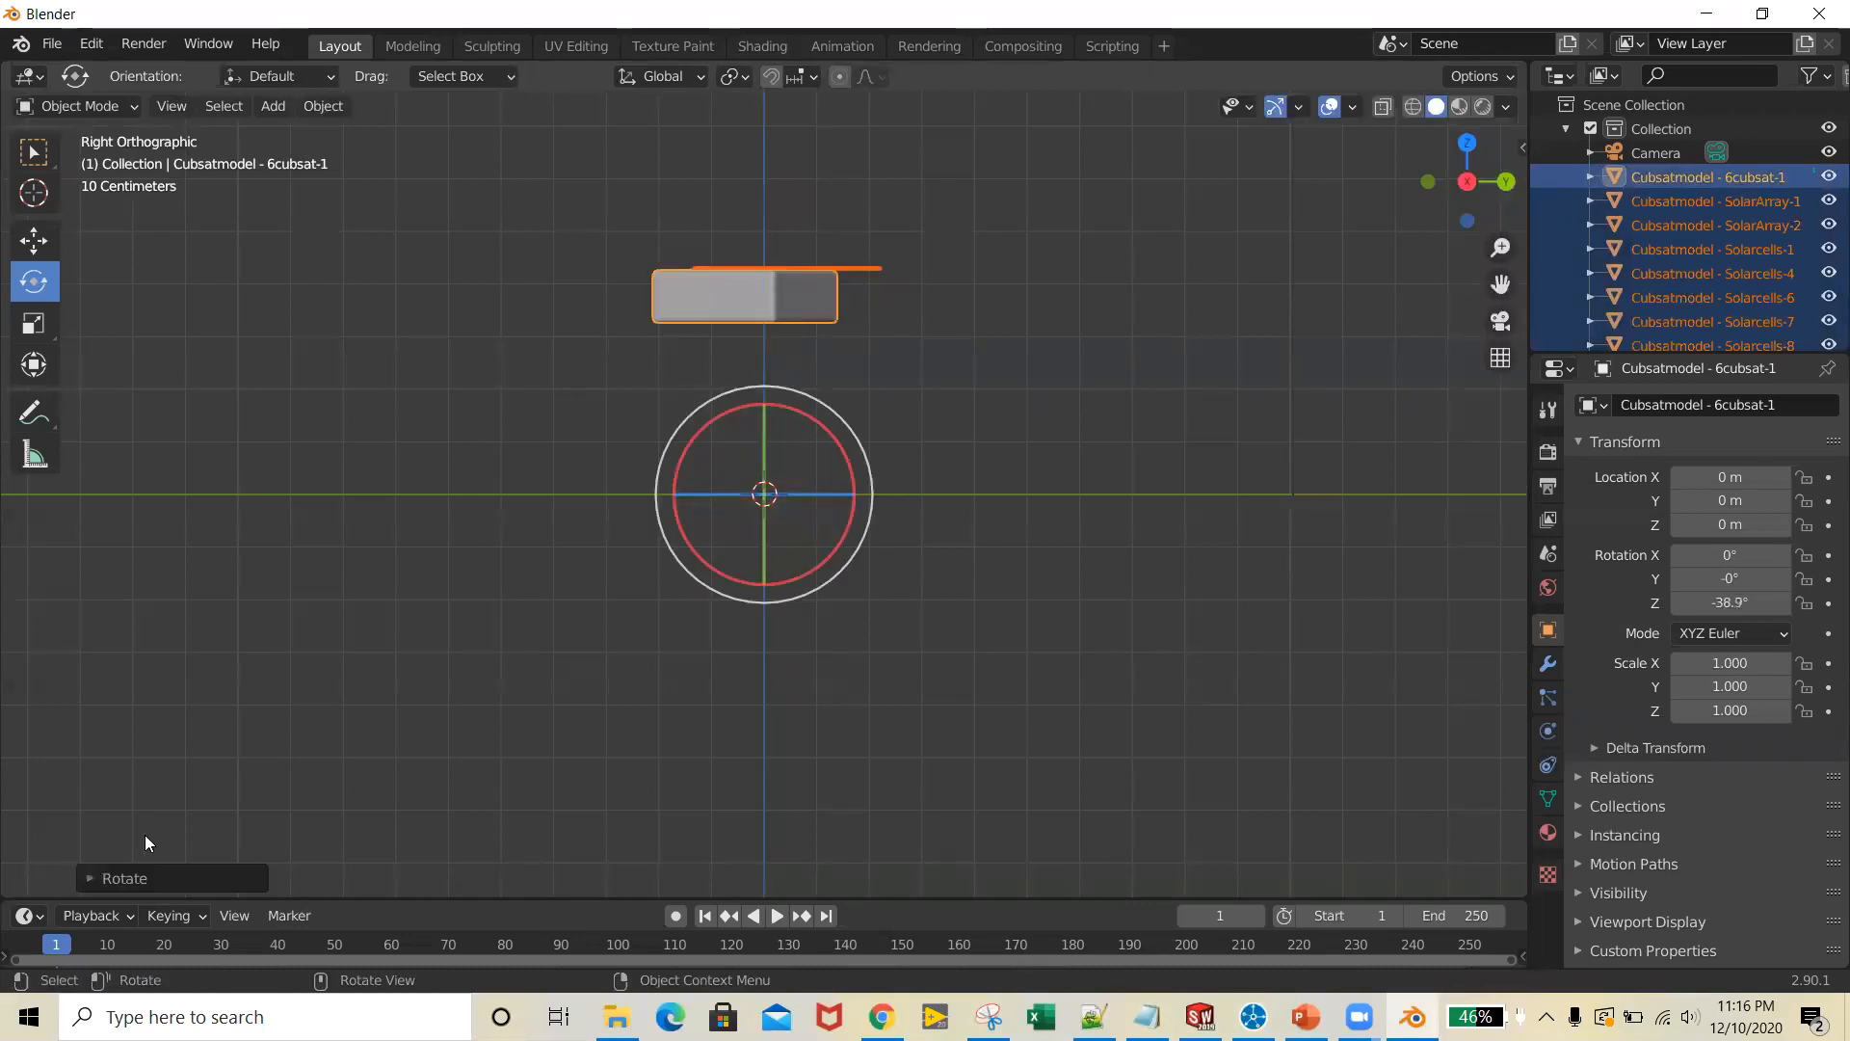
pyautogui.click(139, 875)
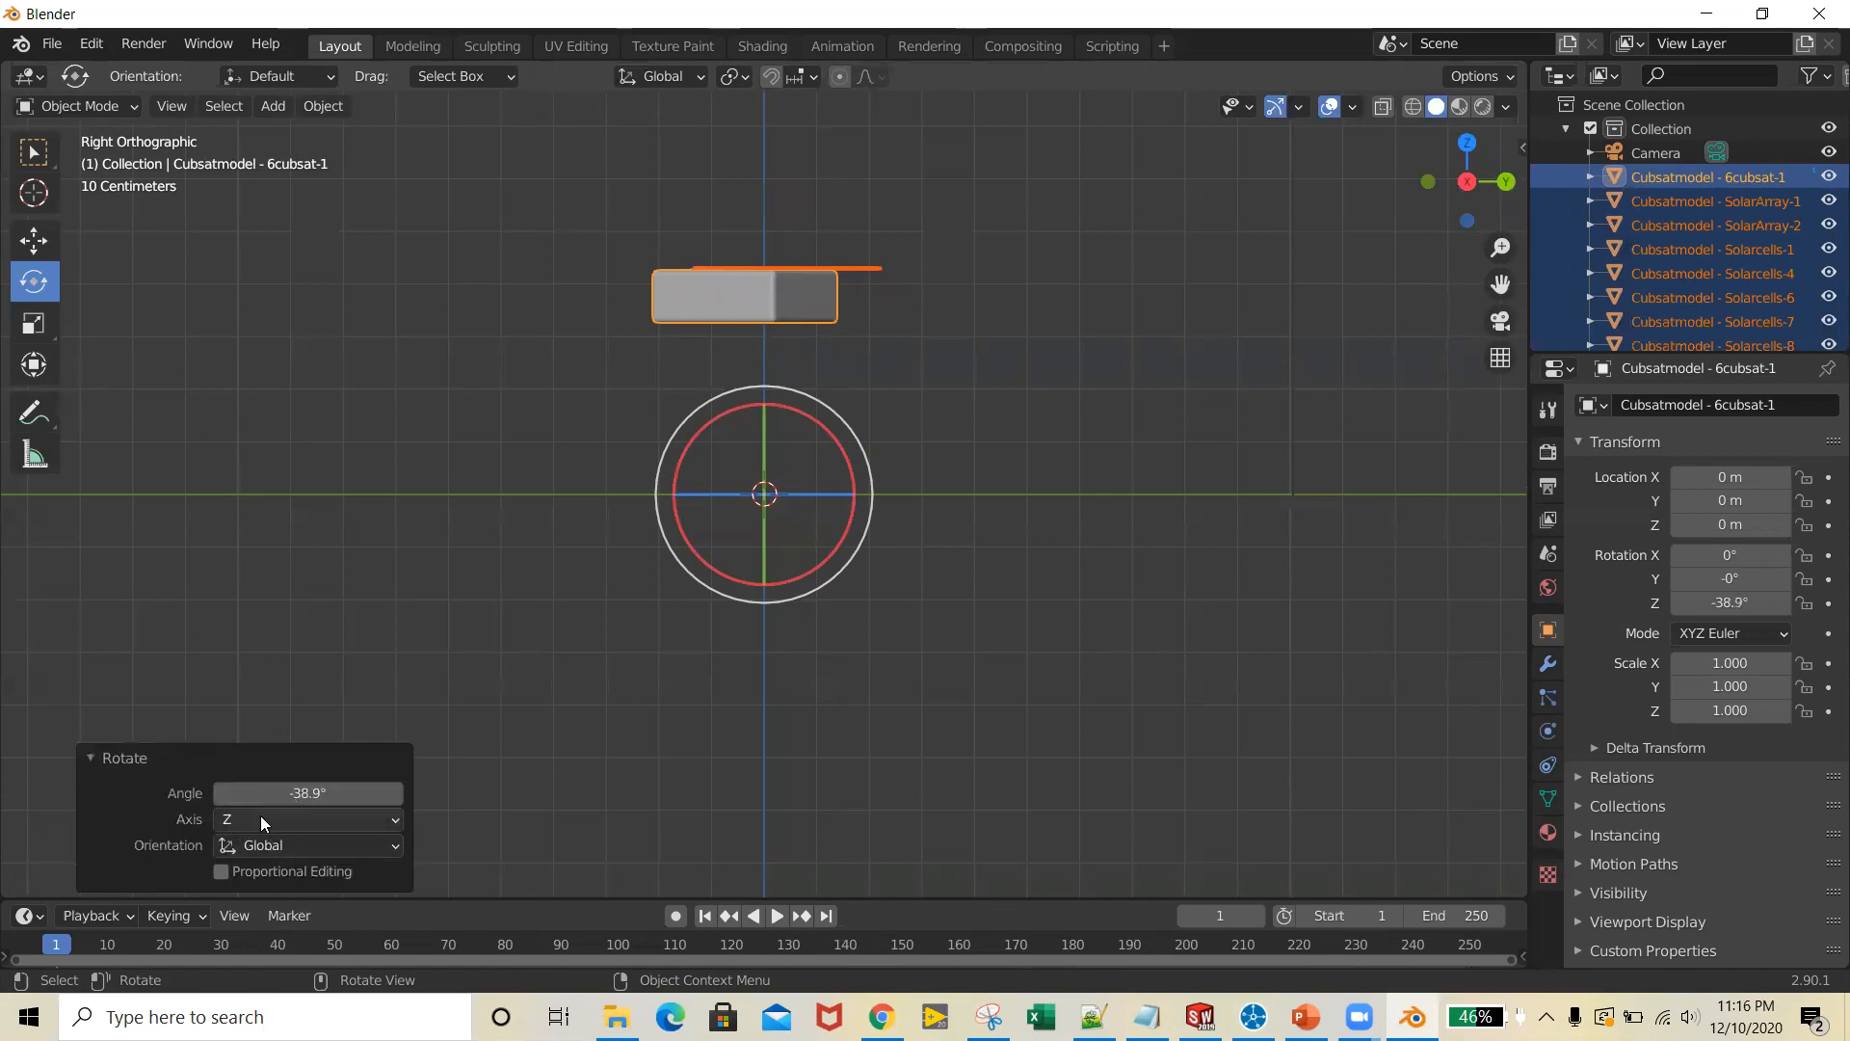
pyautogui.click(314, 792)
pyautogui.write('90')
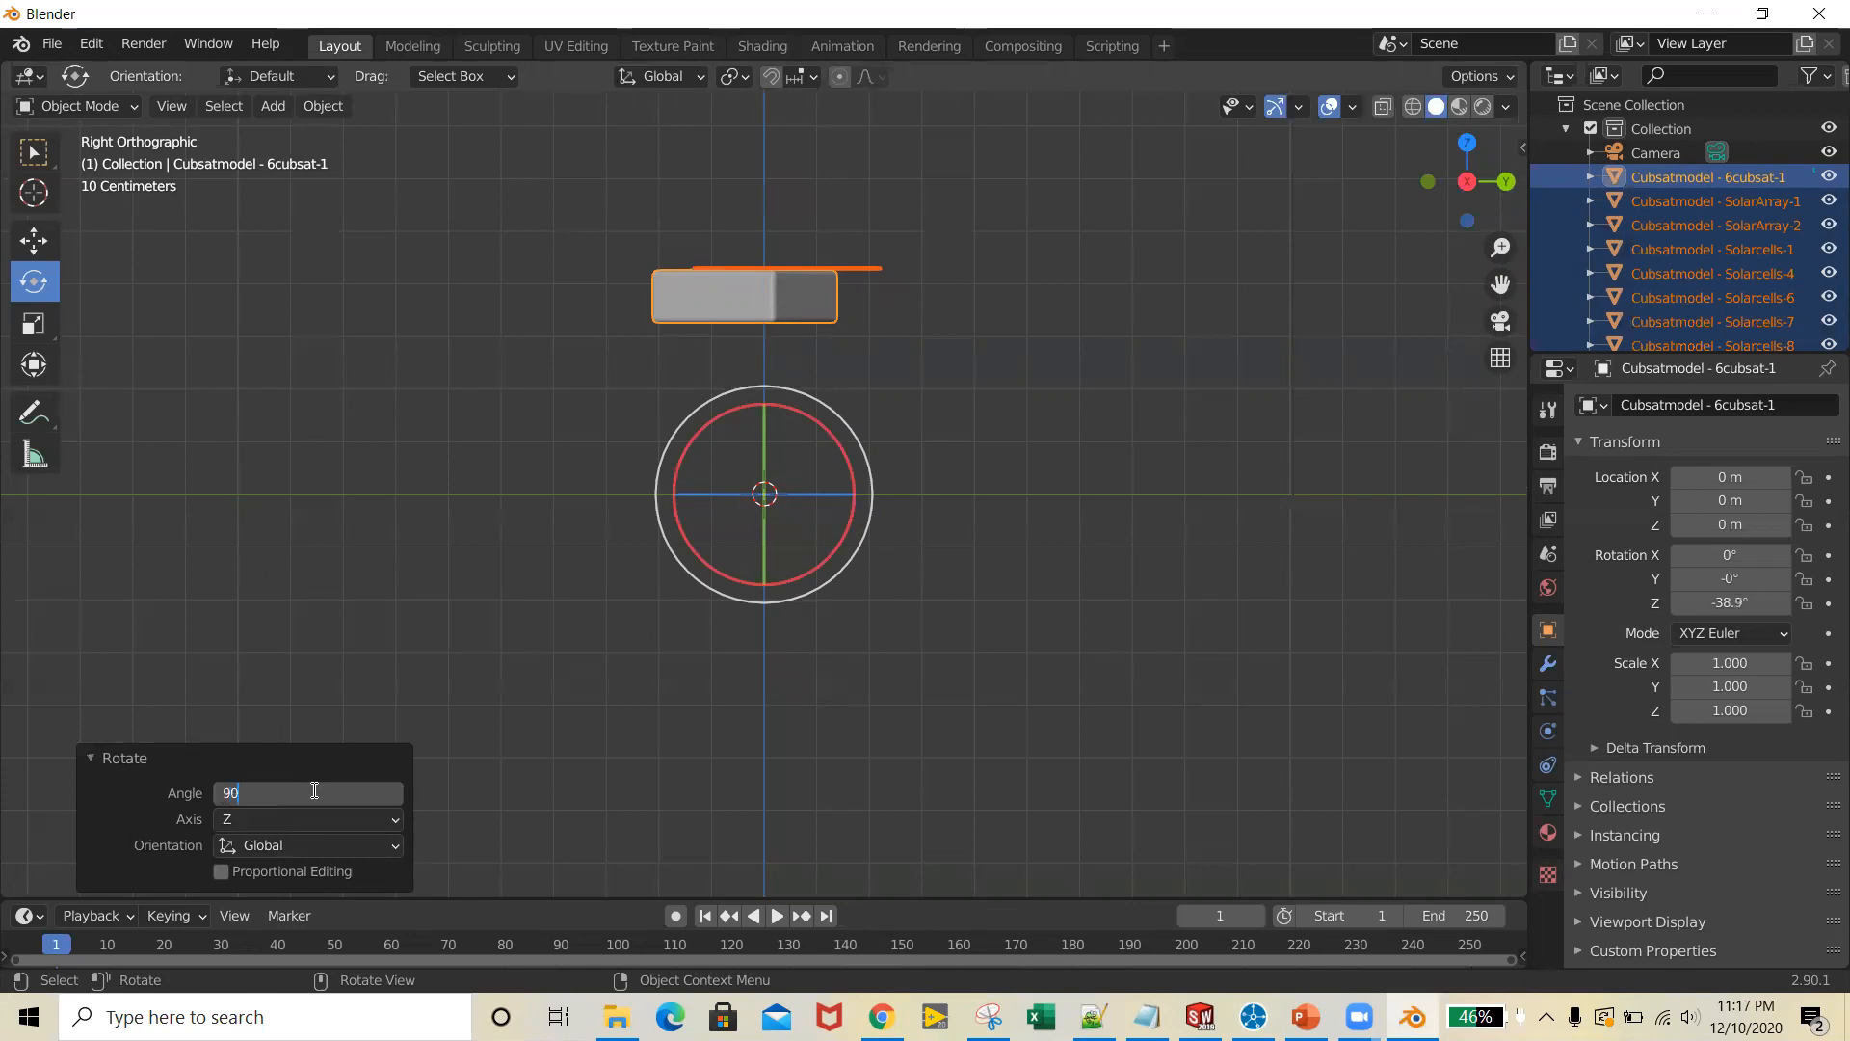
pyautogui.press('Return')
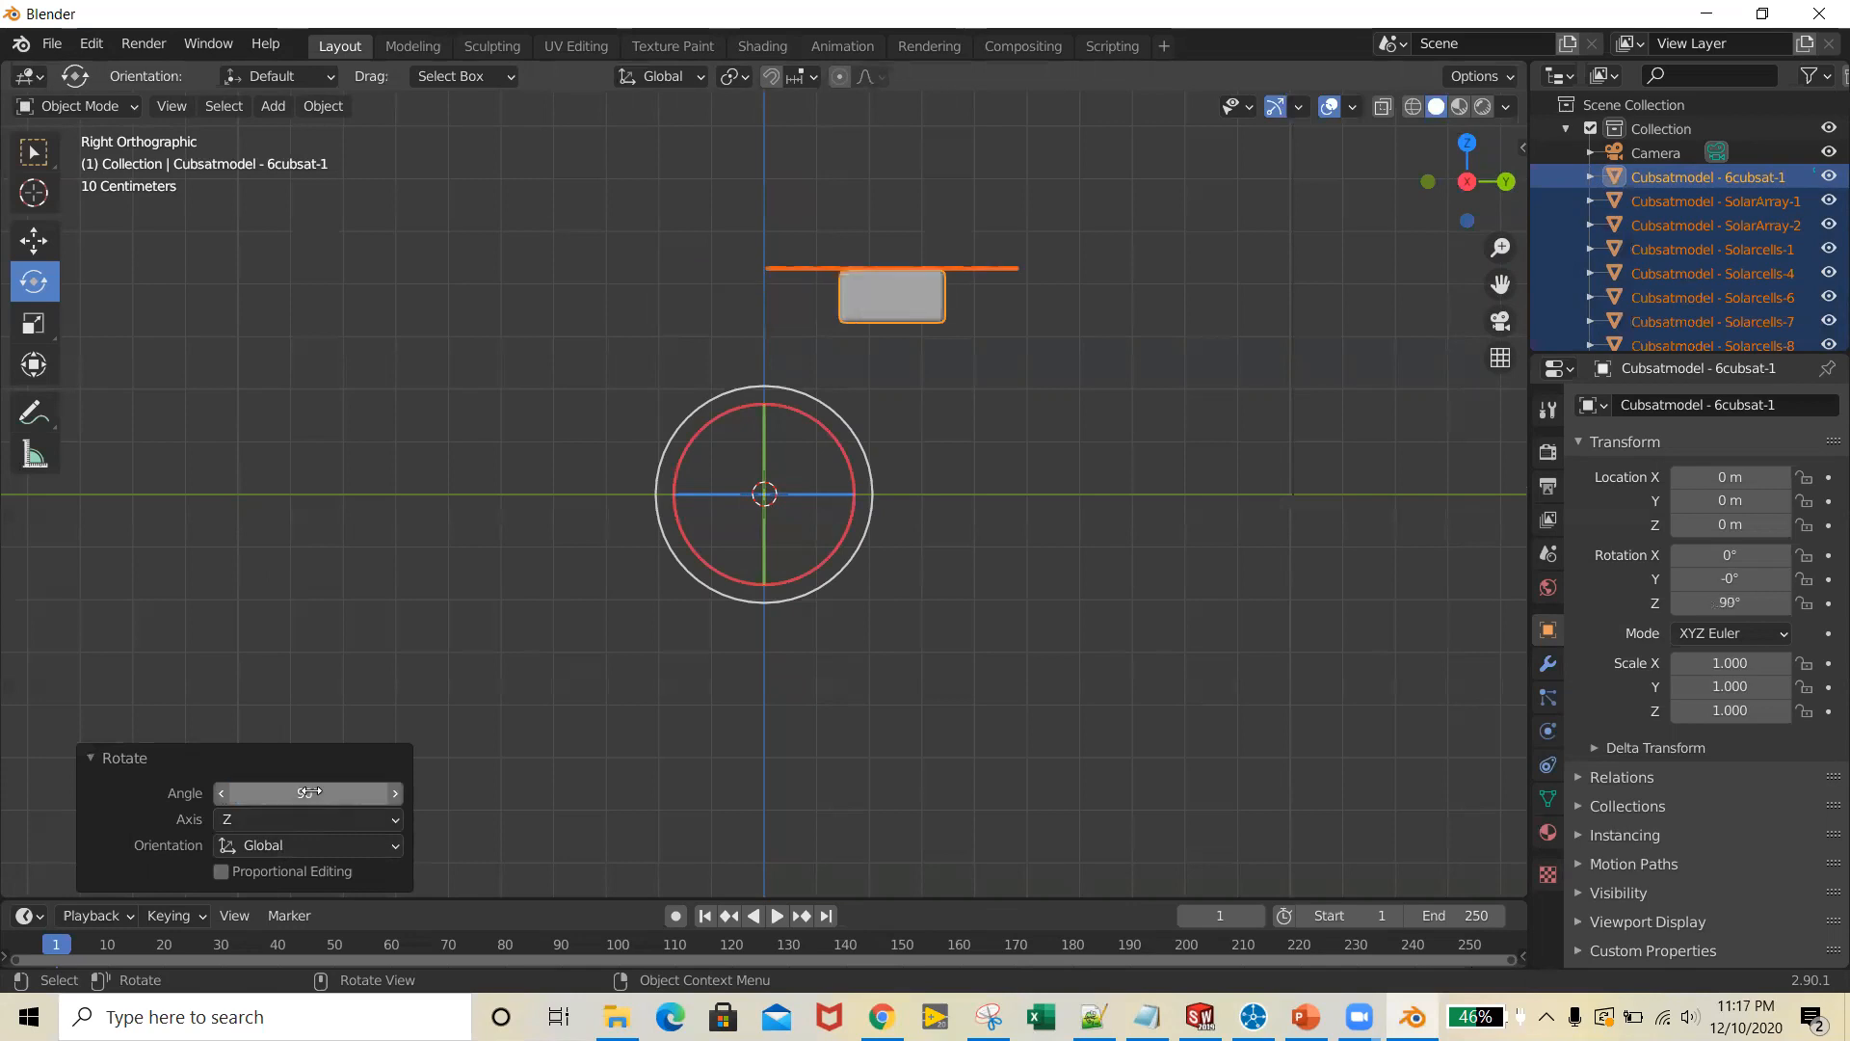
pyautogui.click(310, 792)
pyautogui.click(956, 713)
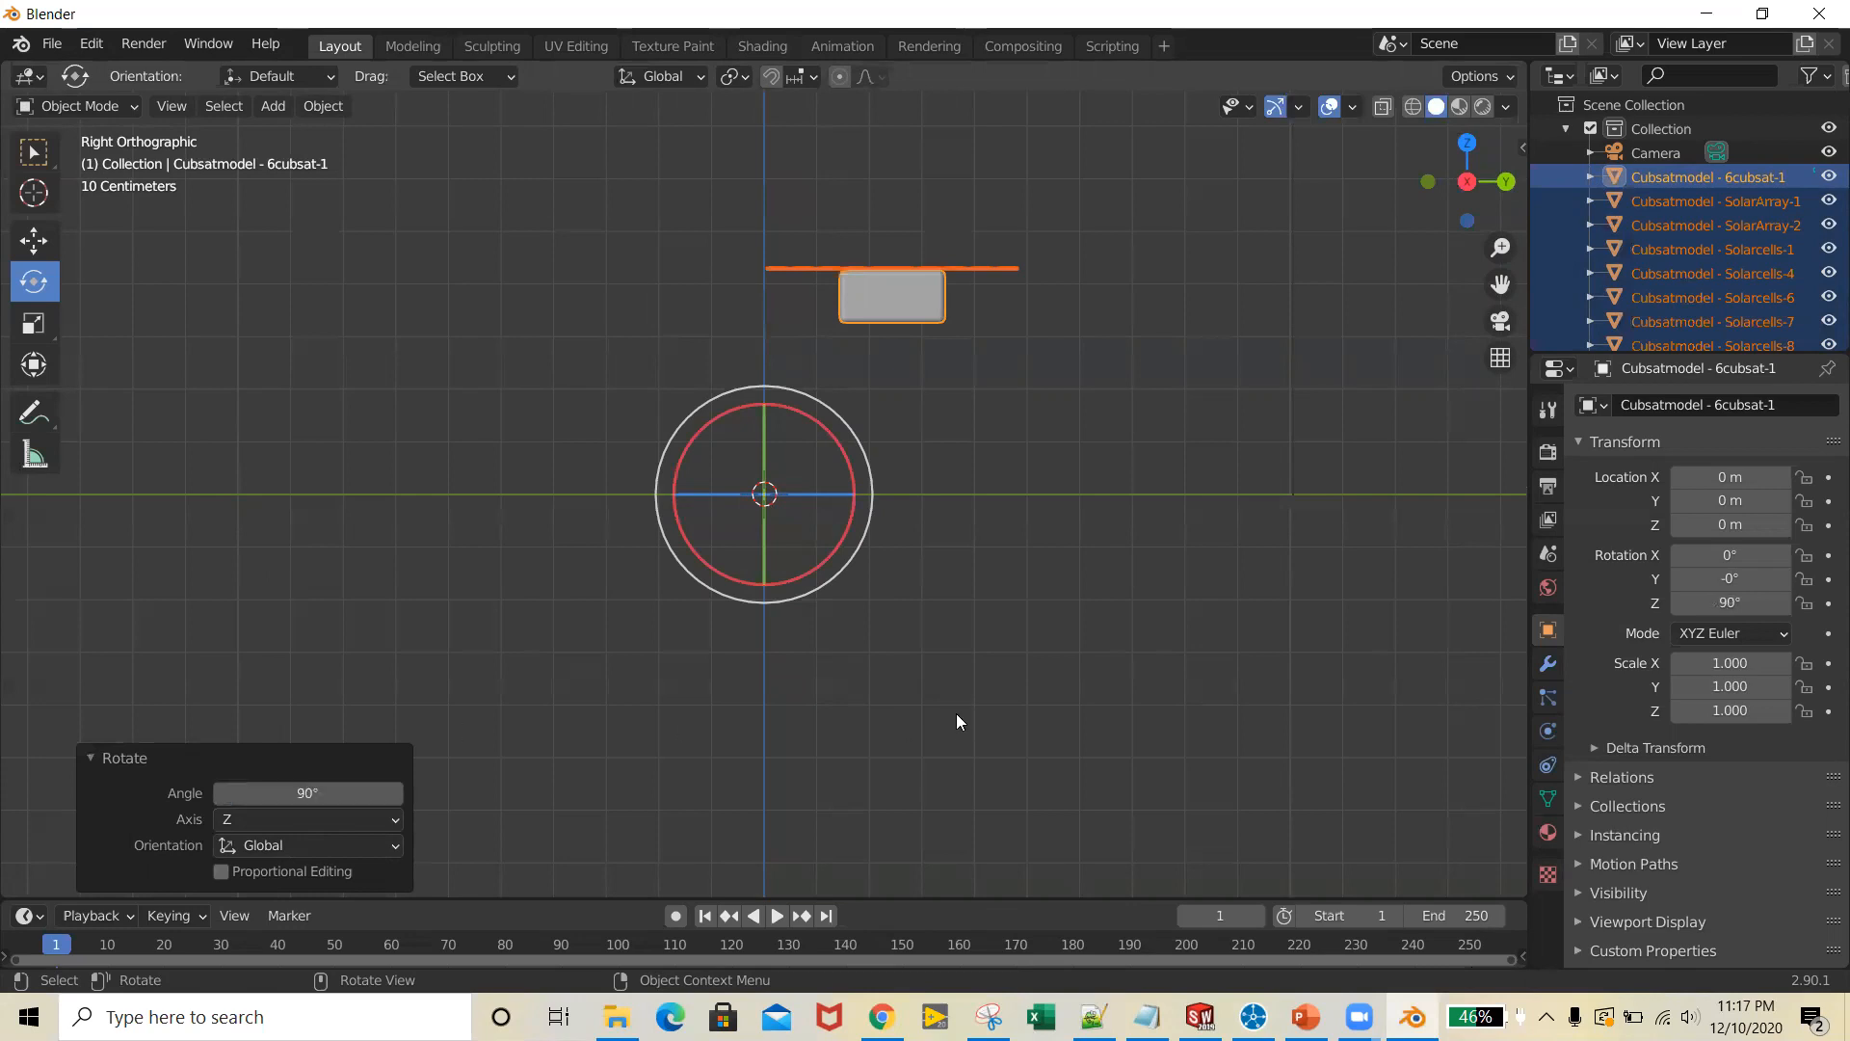
# Move the CubeSat about -0.37 m along Z and about -0.25 m along Y to centre it on the 3D cursor
pyautogui.click(35, 241)
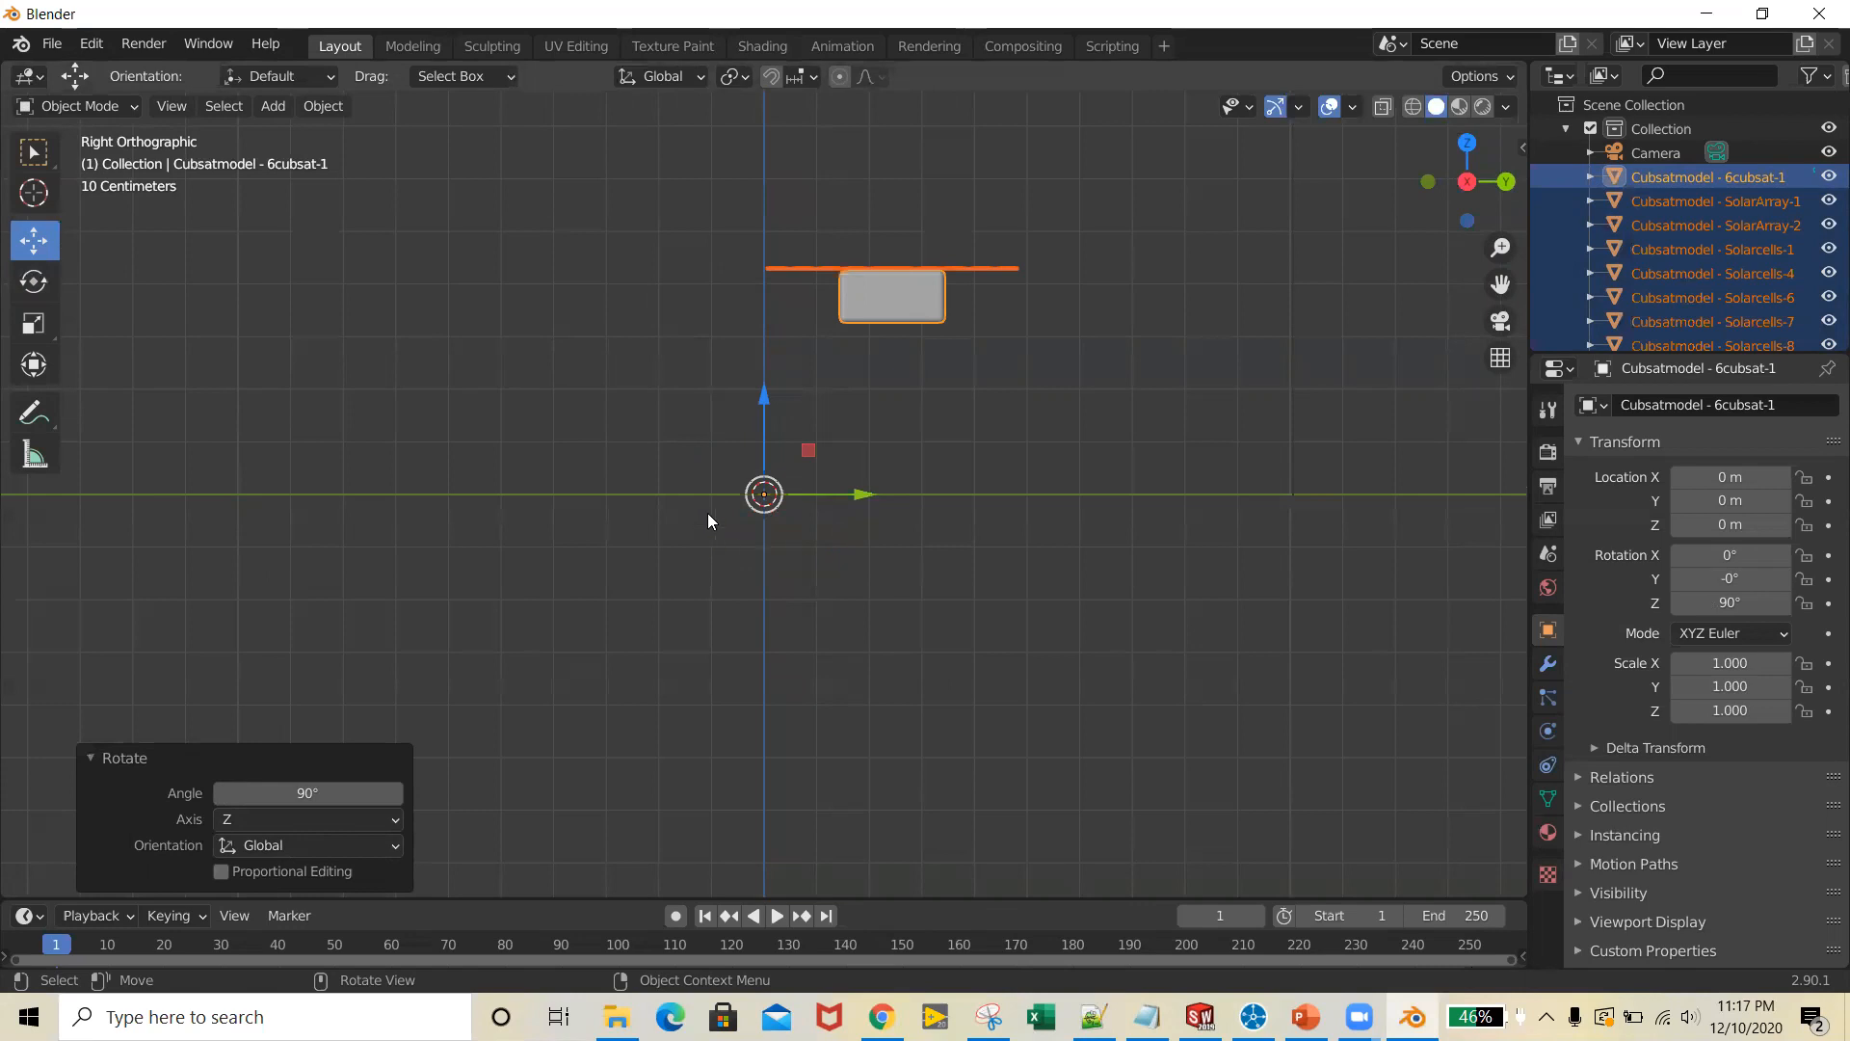
pyautogui.moveTo(762, 397); pyautogui.dragTo(761, 599)
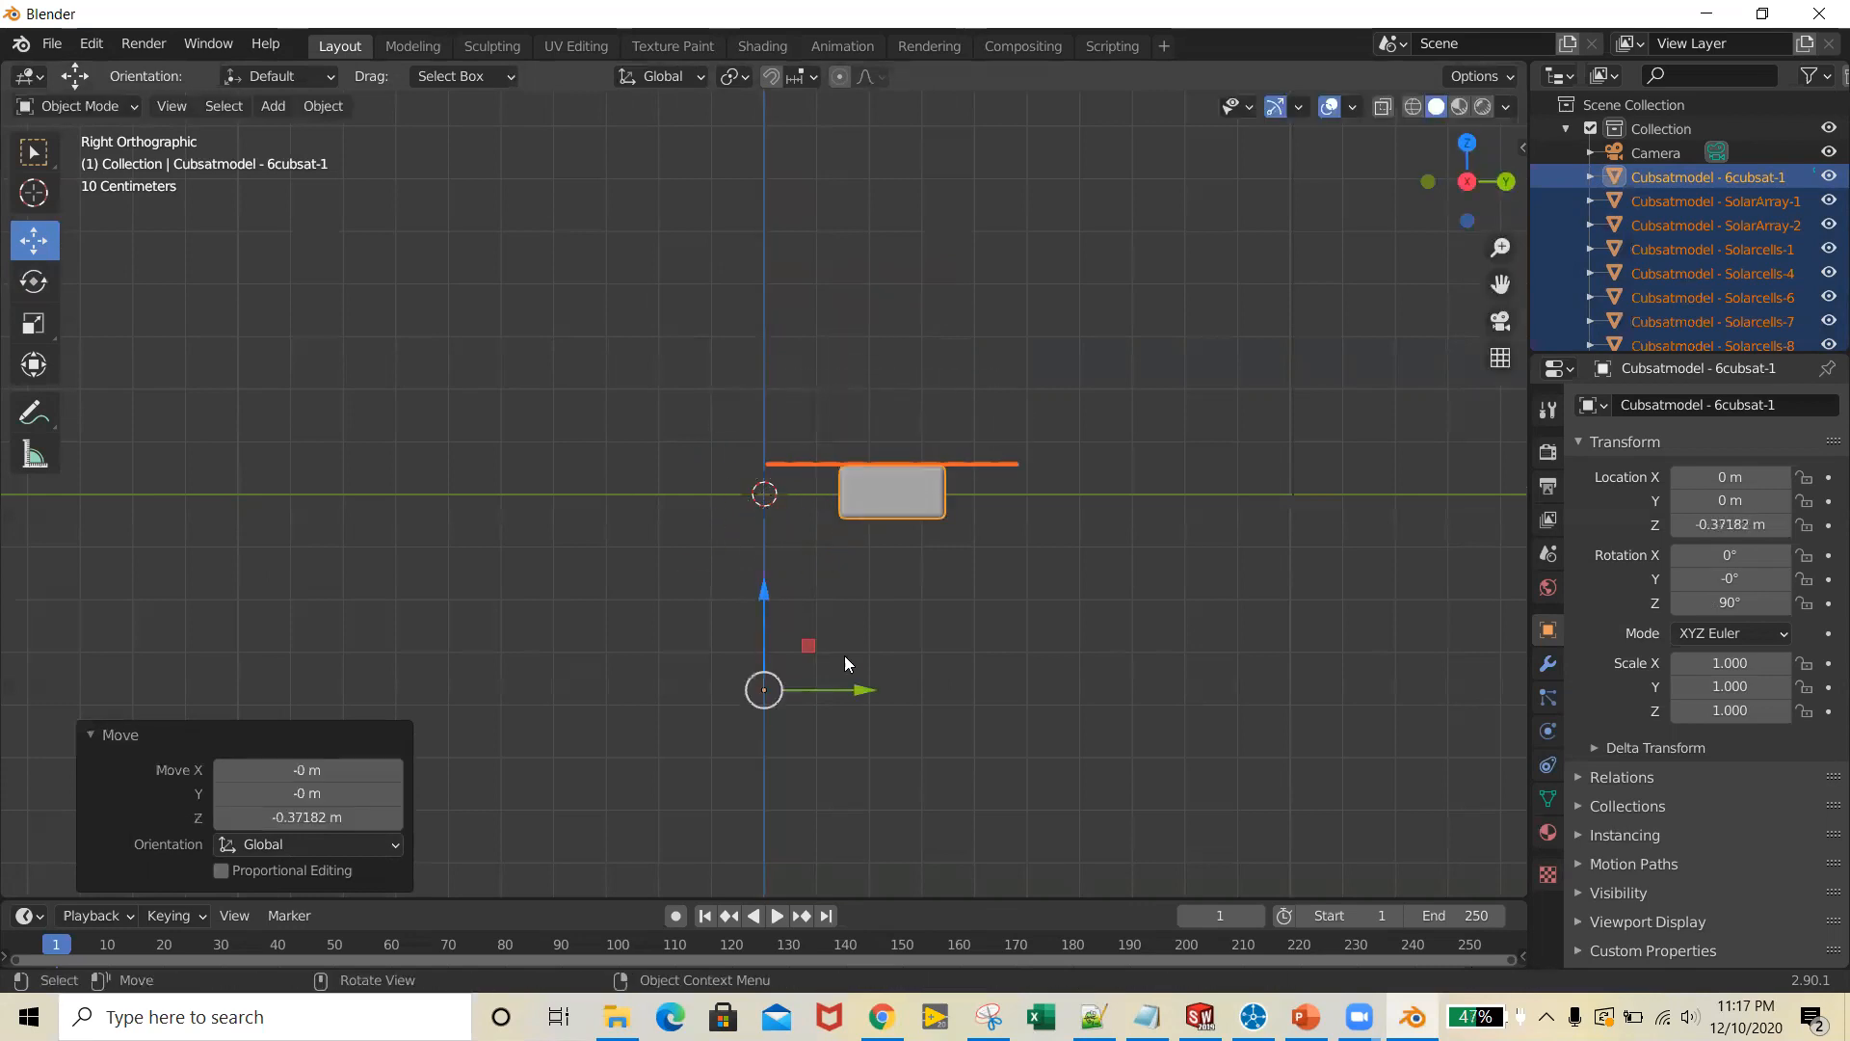
pyautogui.moveTo(870, 694); pyautogui.dragTo(739, 690)
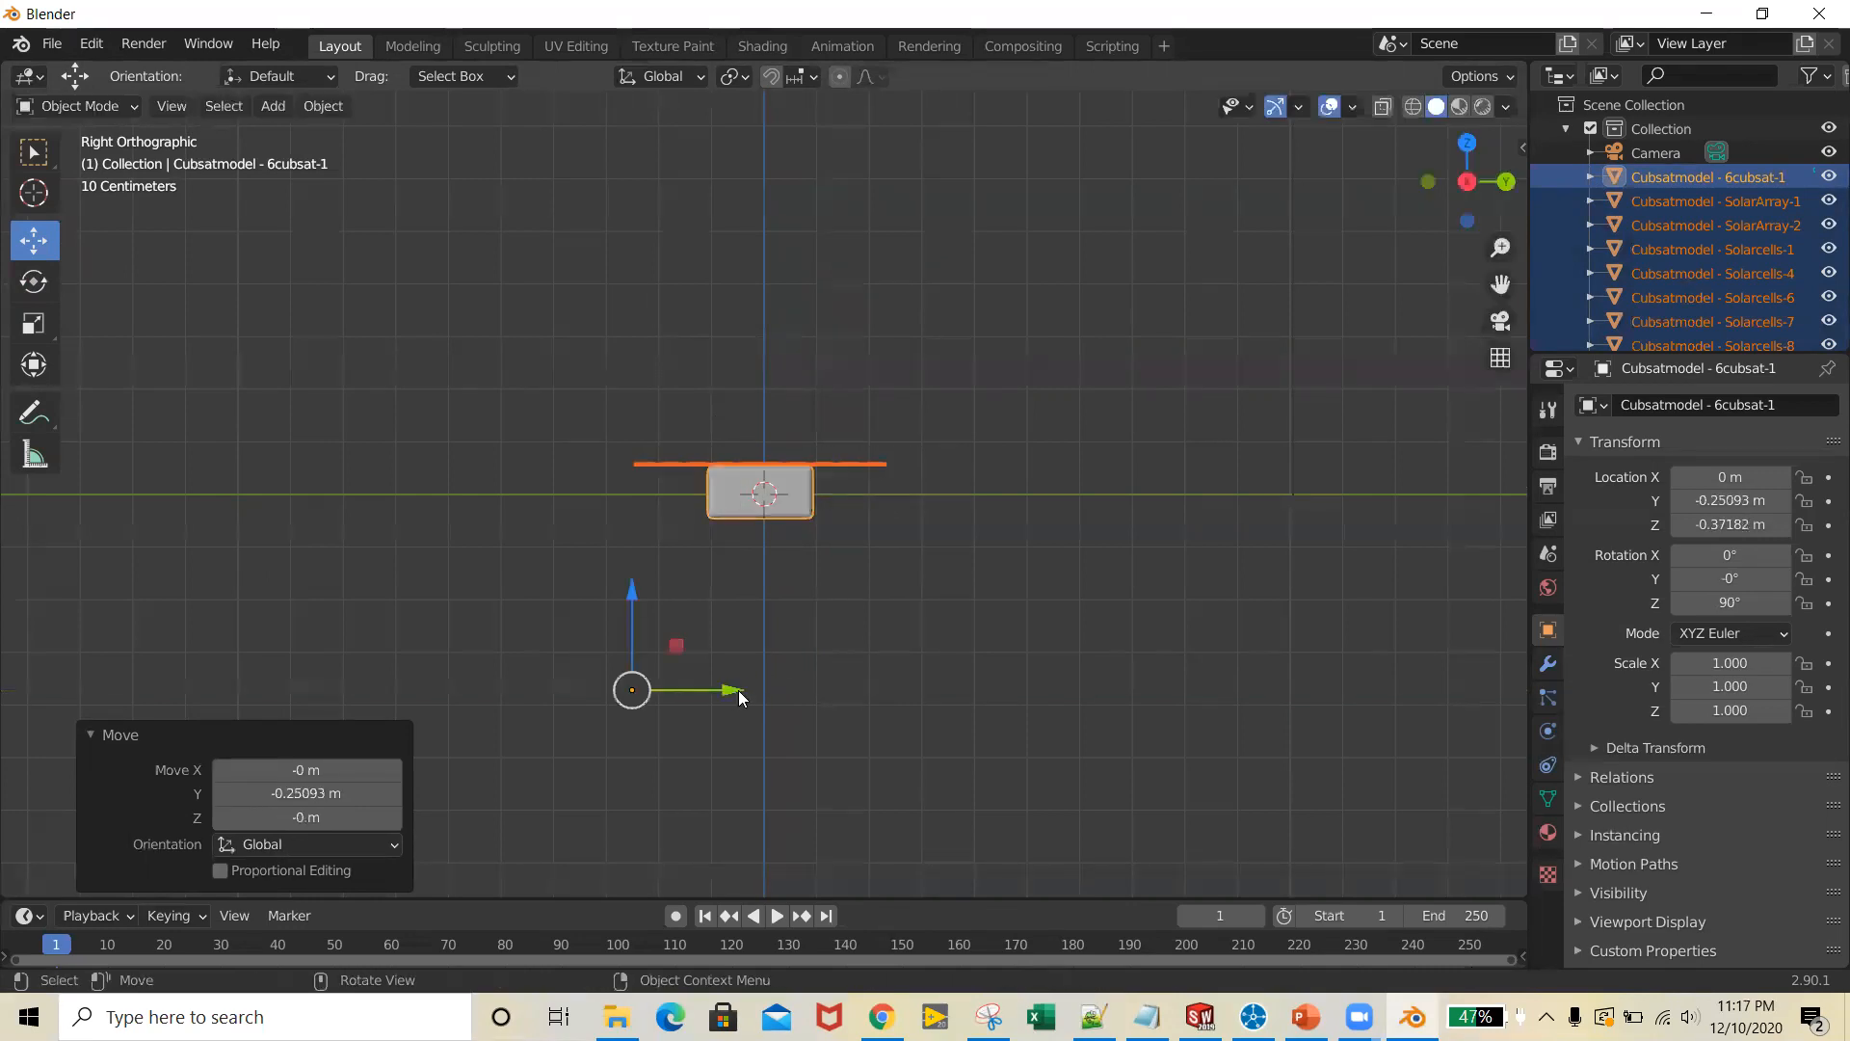
# Centre the CubeSat along X by shifting it about 0.16 m, and fine-tune its Y position by about 0.007 m
pyautogui.click(1506, 181)
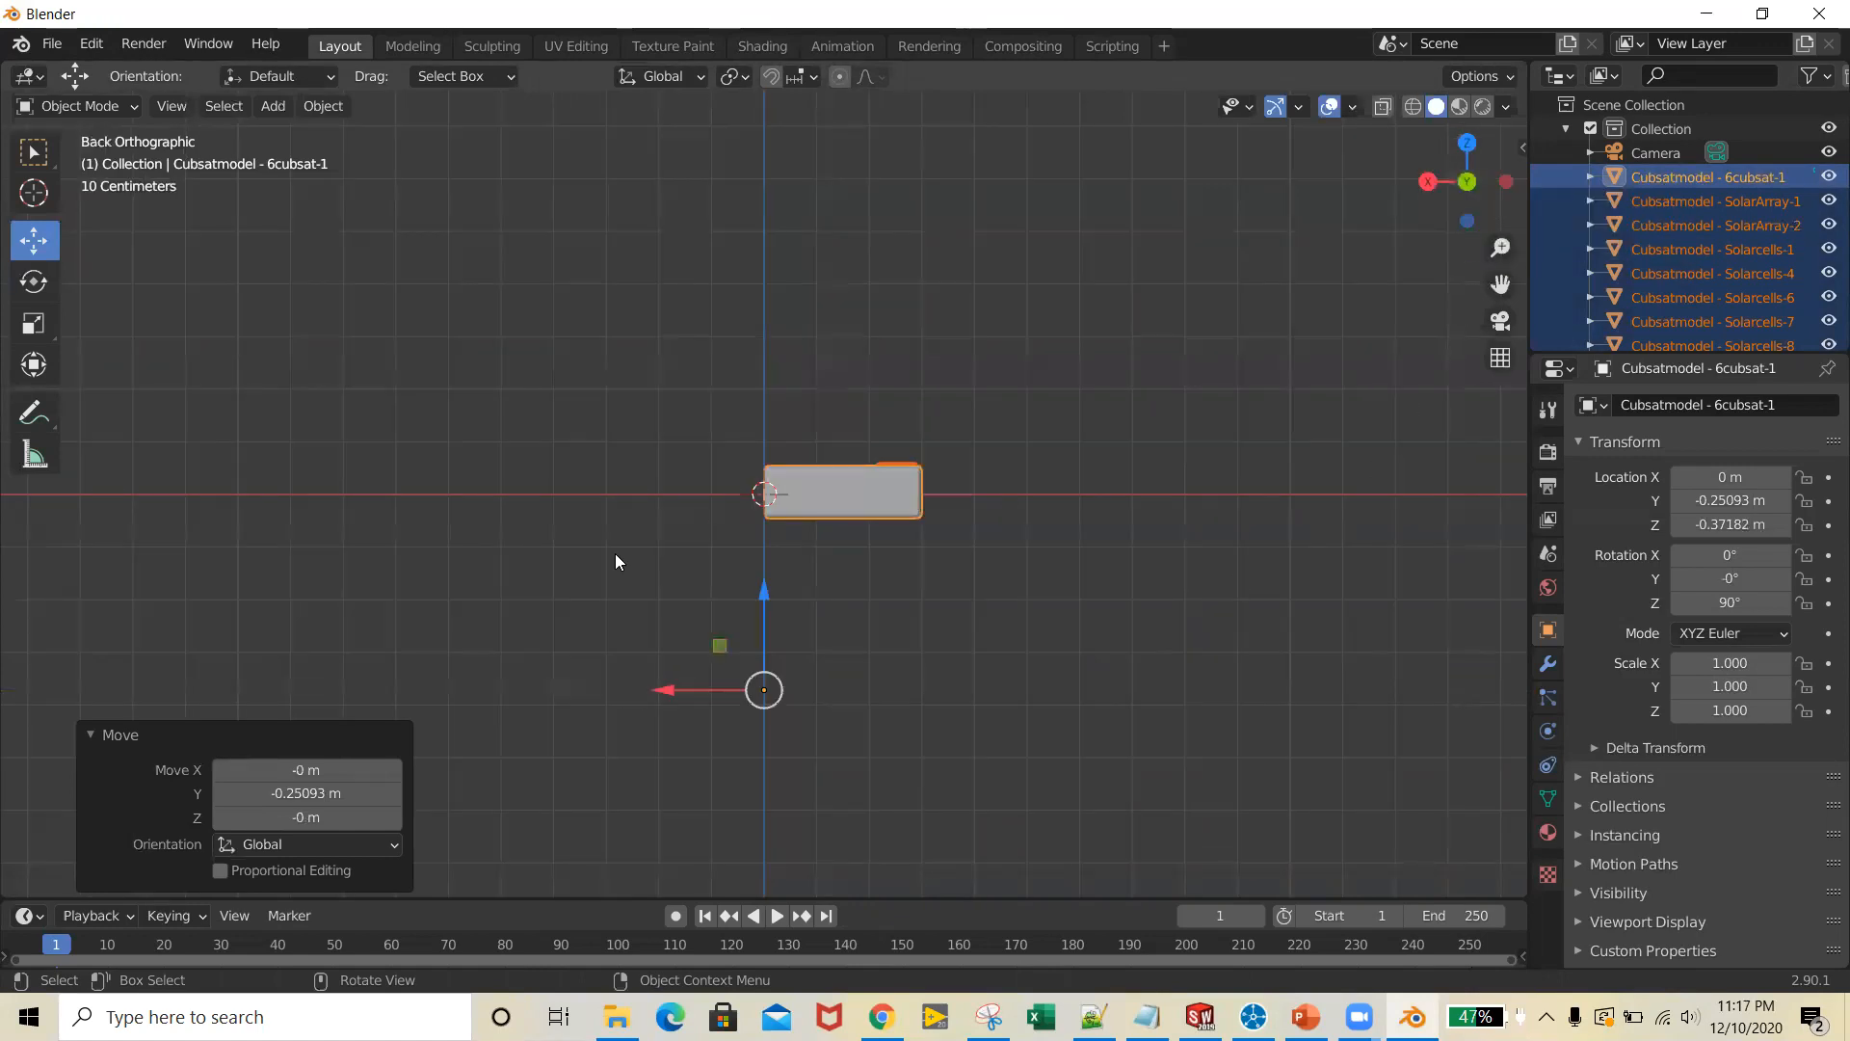
pyautogui.moveTo(715, 686); pyautogui.dragTo(627, 686)
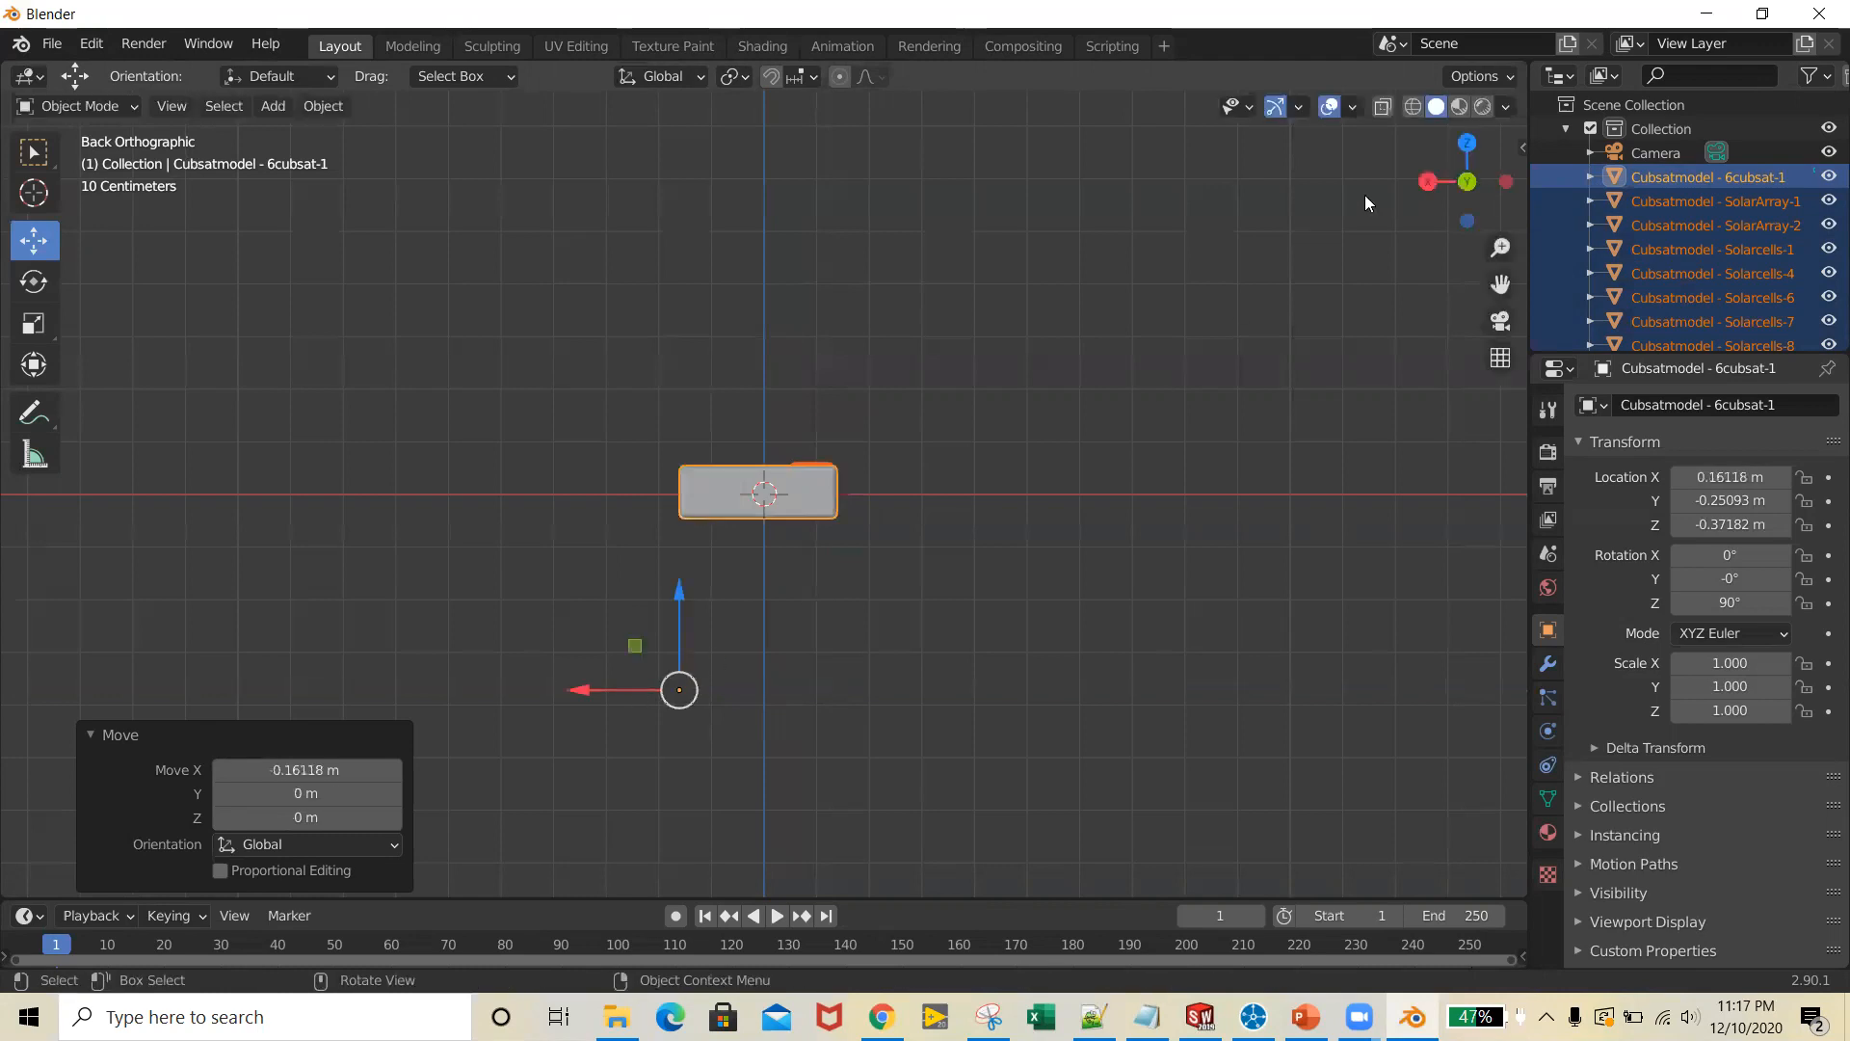
pyautogui.click(1465, 144)
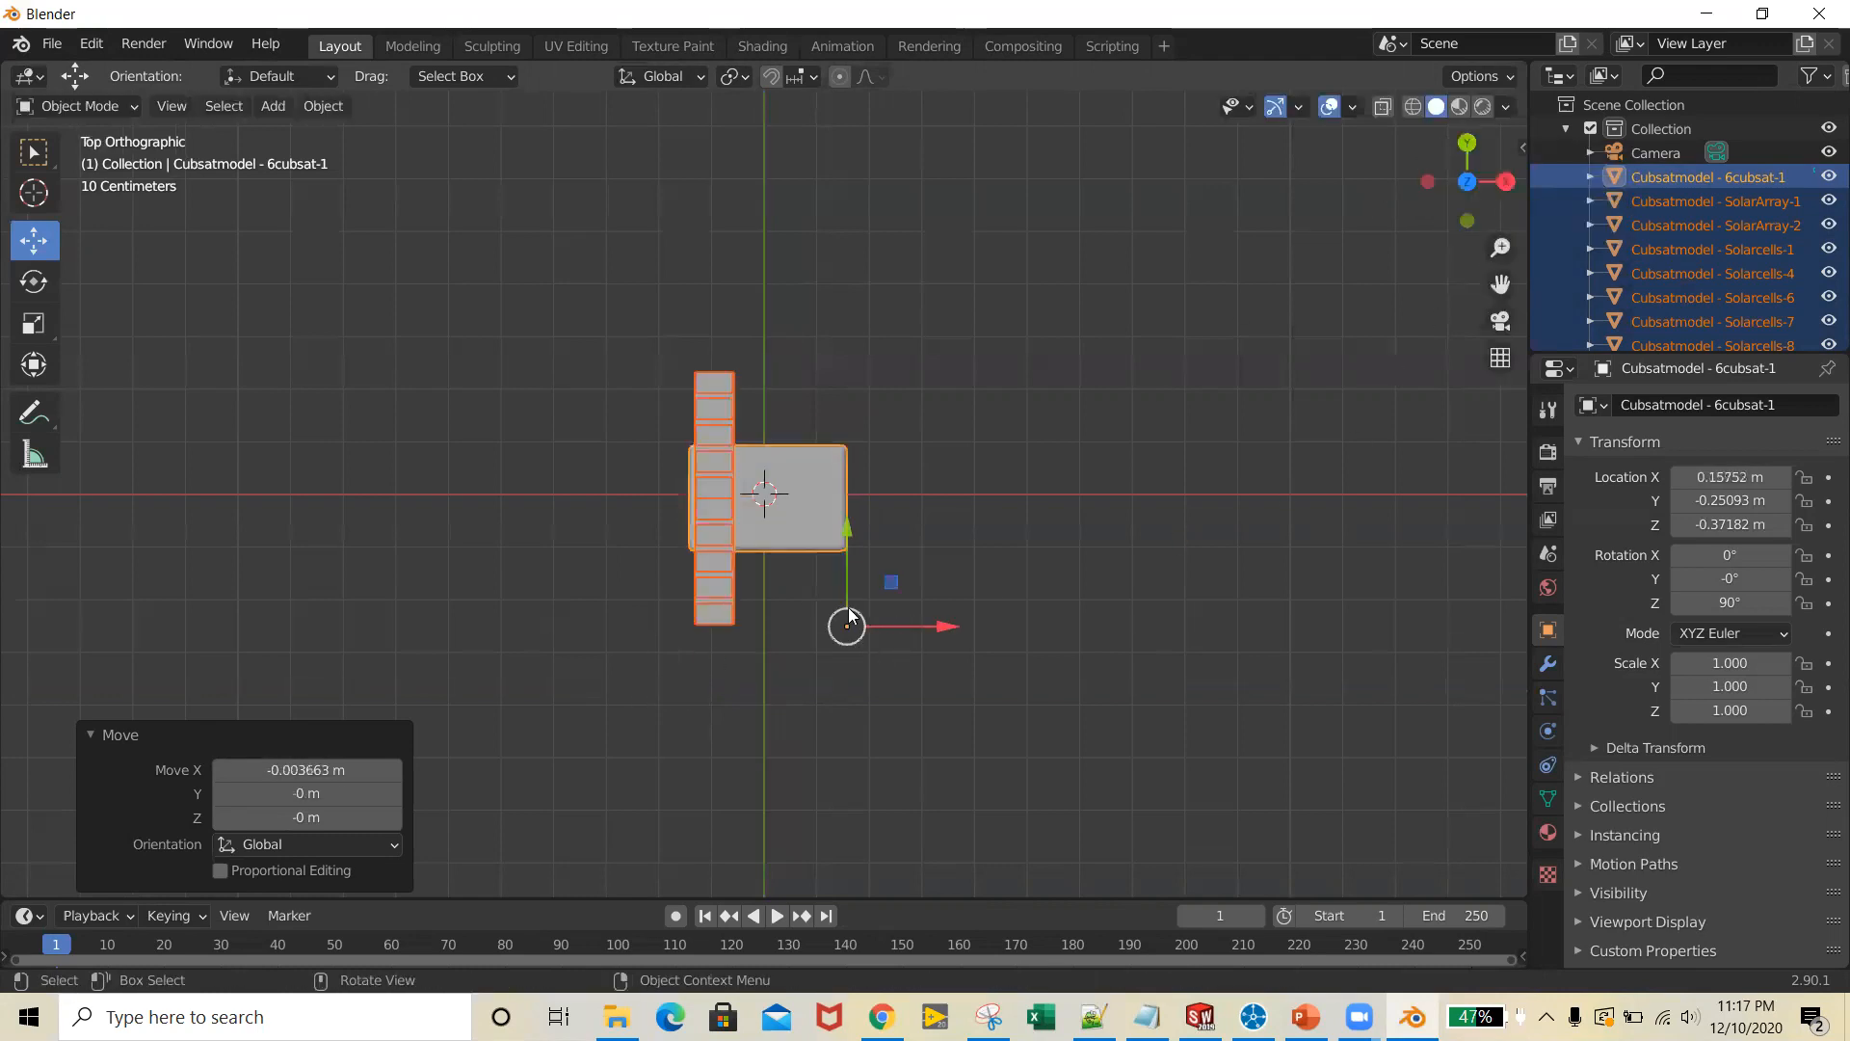
pyautogui.moveTo(848, 608); pyautogui.dragTo(847, 583)
pyautogui.click(1475, 178)
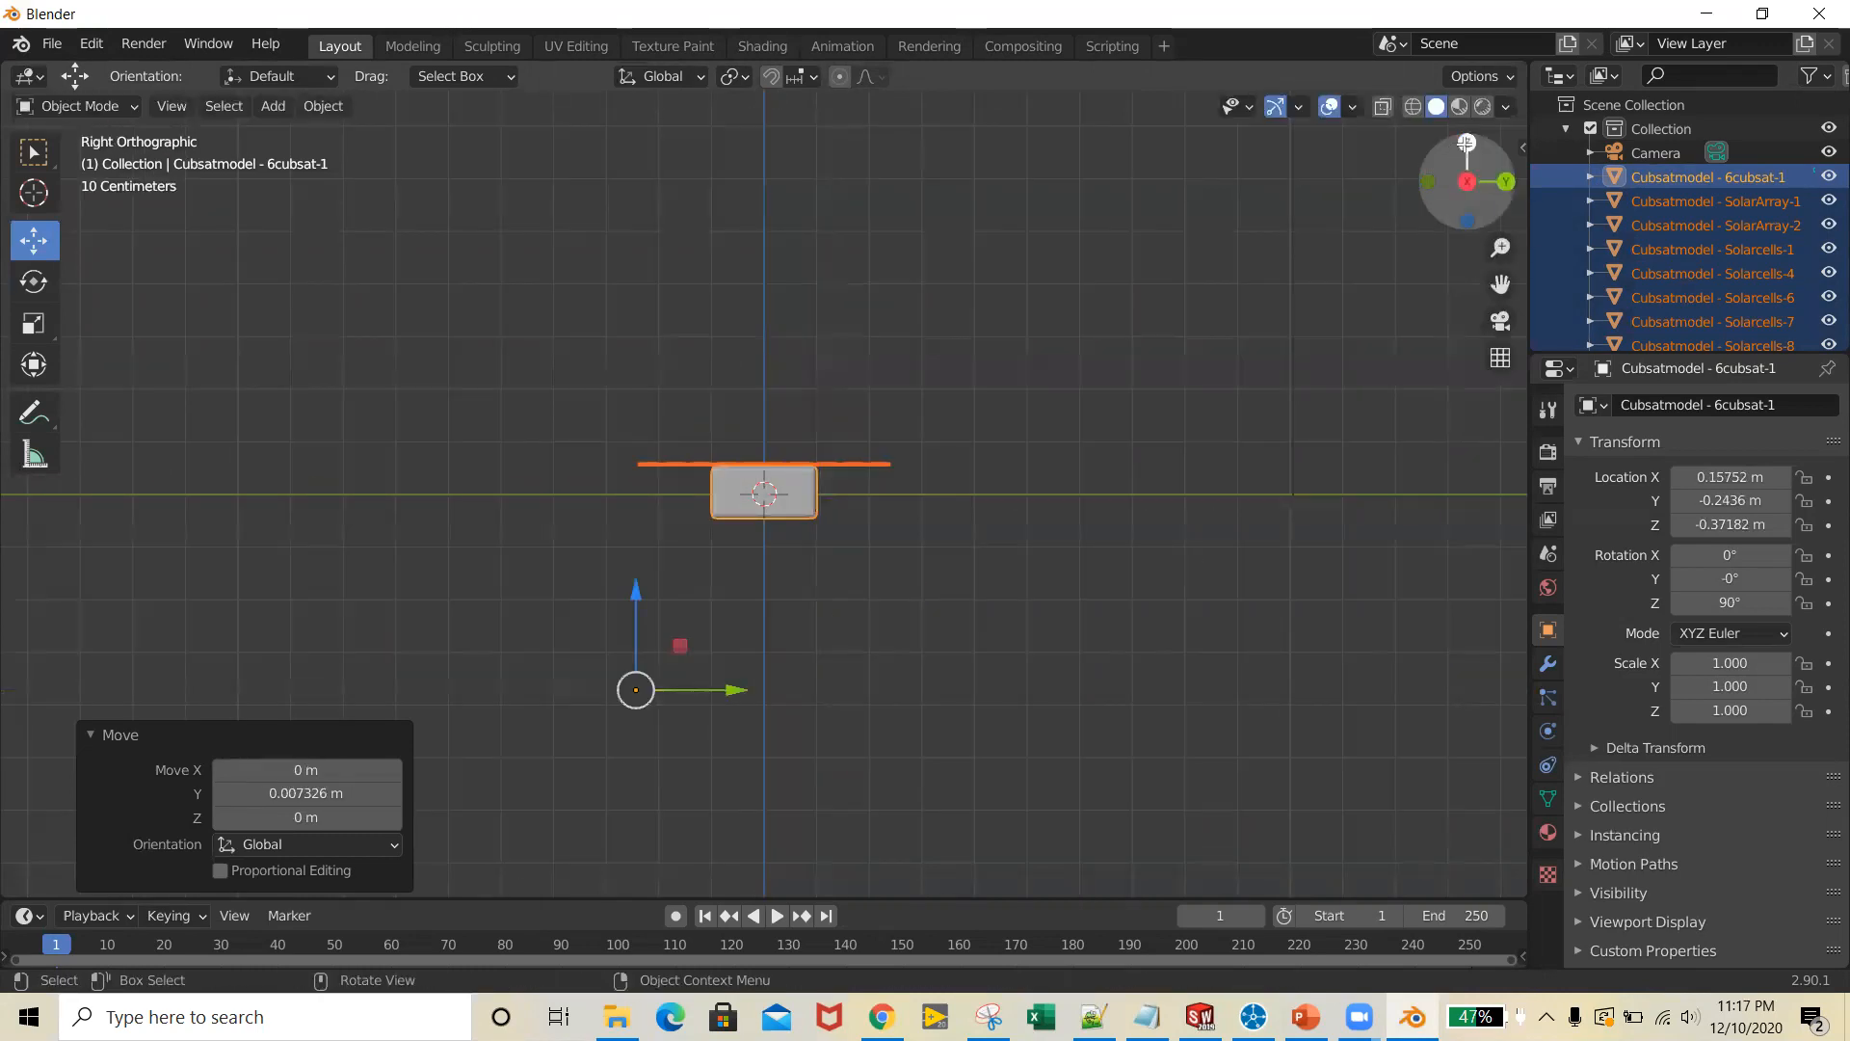
# Set the origin of all the CubeSat parts to the 3D cursor and check the model's orientation around it
pyautogui.click(719, 690)
pyautogui.moveTo(549, 428); pyautogui.dragTo(1108, 584)
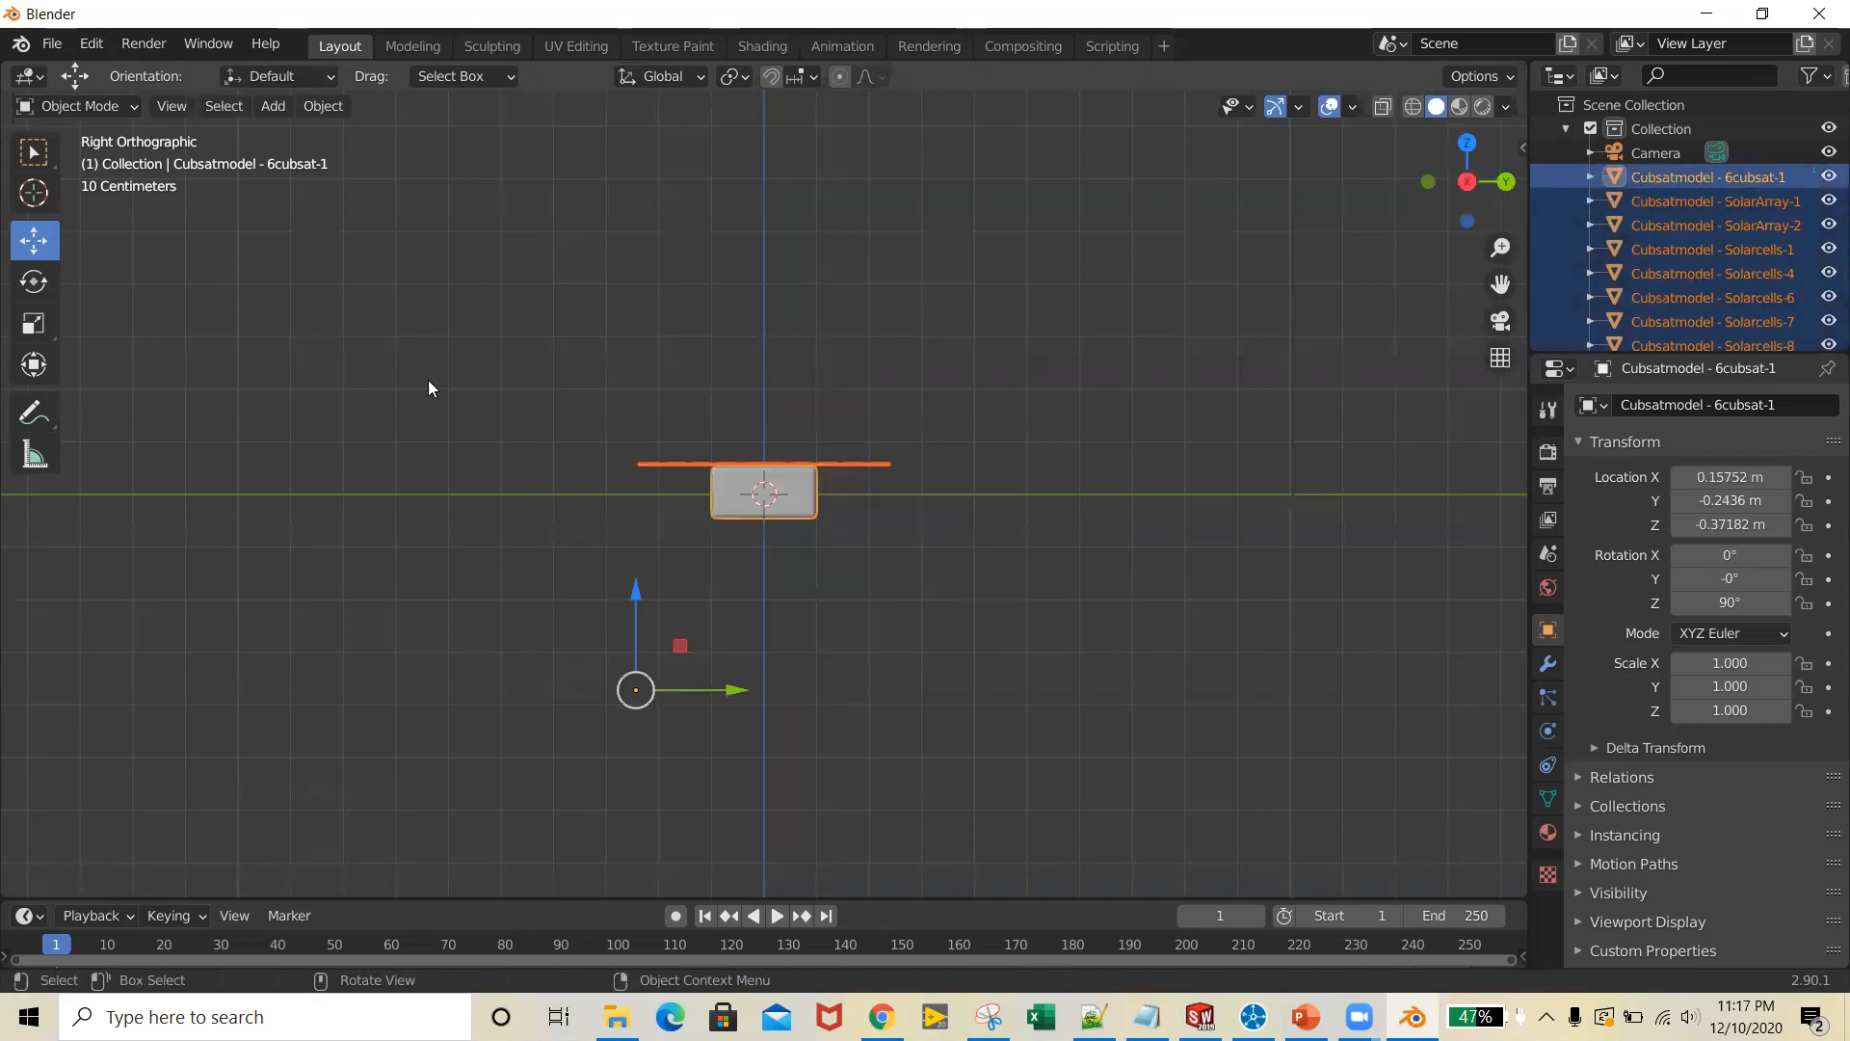
pyautogui.click(324, 106)
pyautogui.moveTo(390, 154)
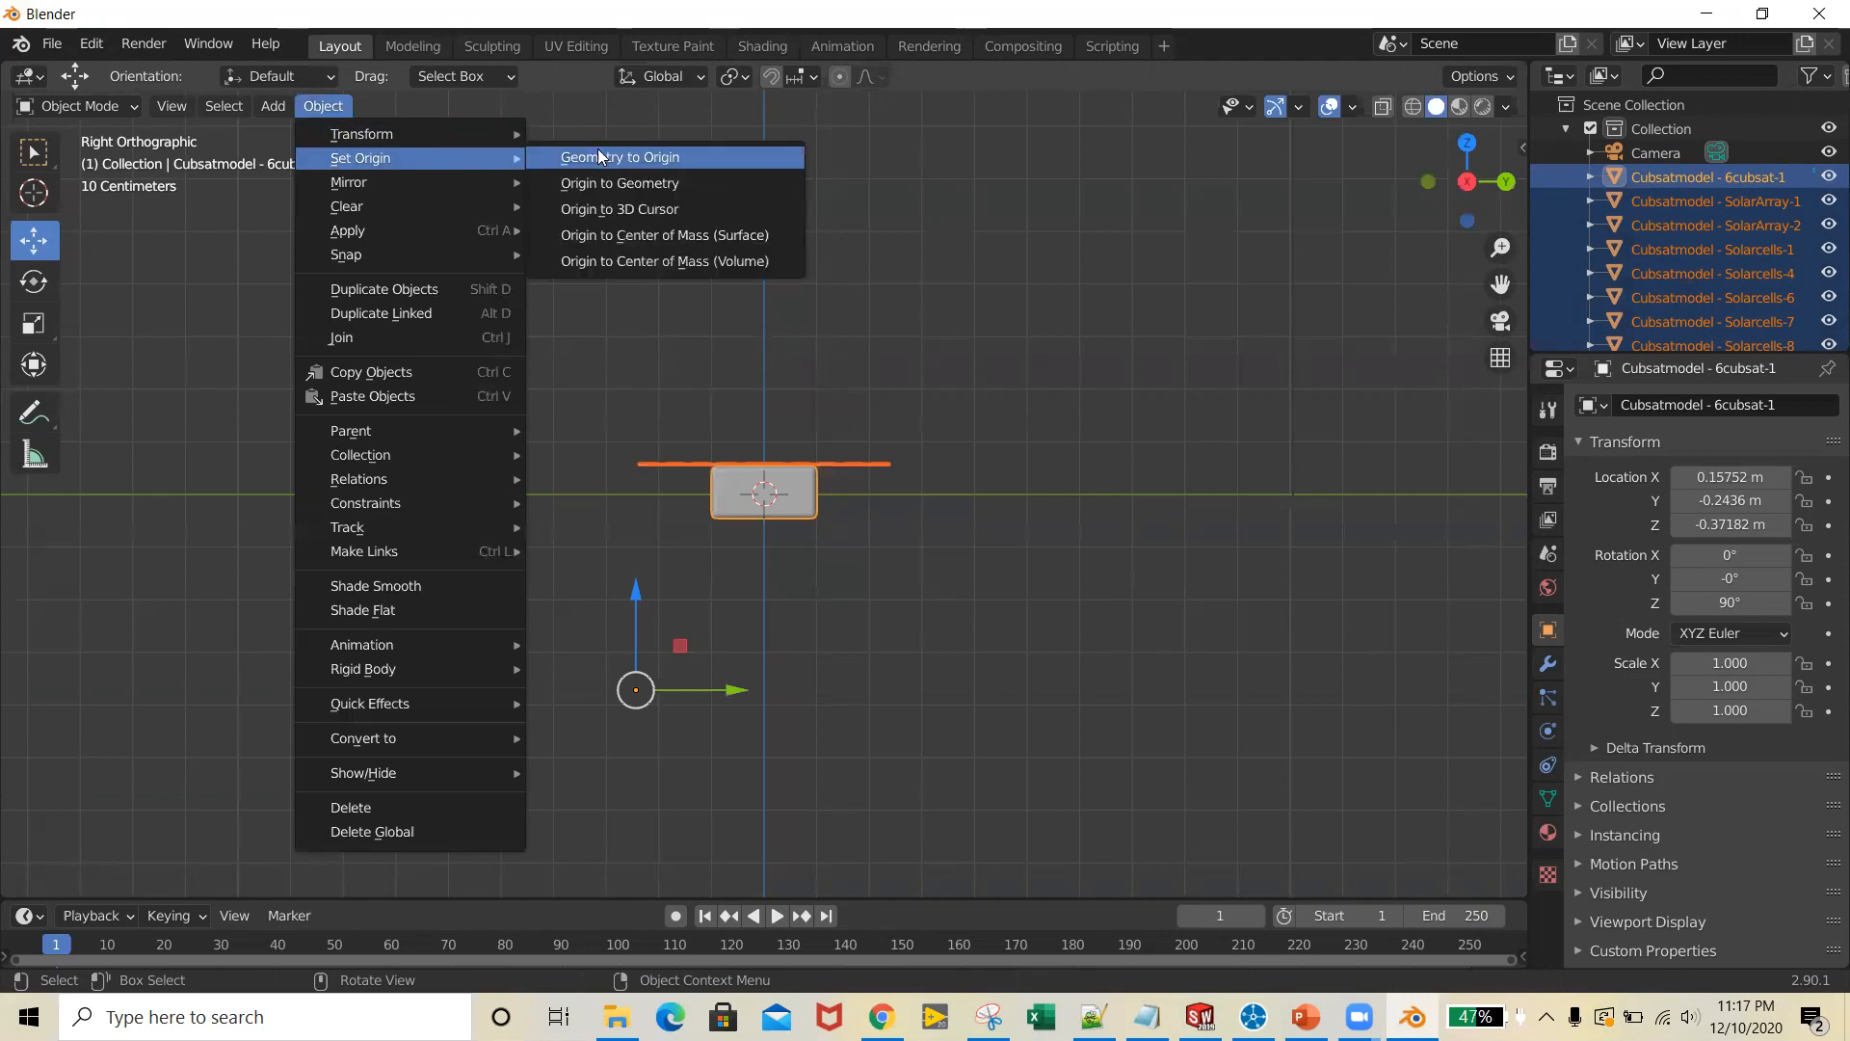
pyautogui.click(688, 208)
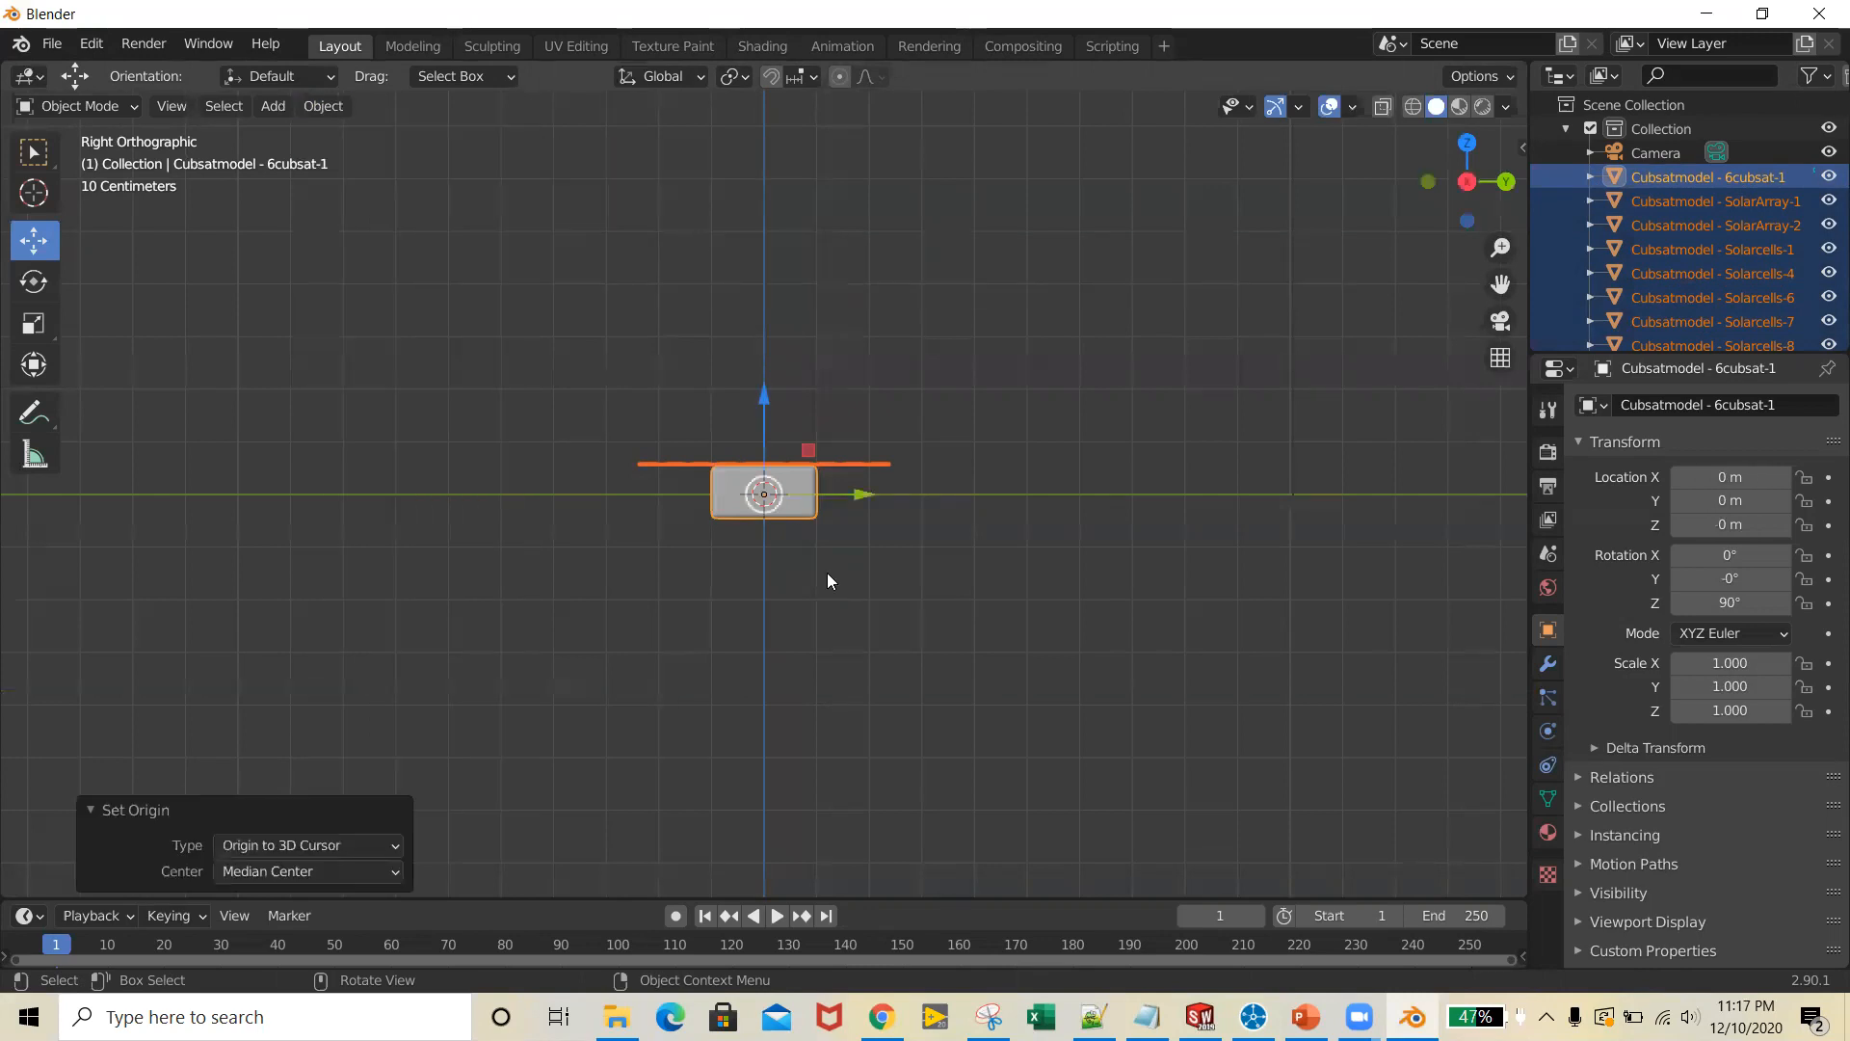
pyautogui.click(903, 594)
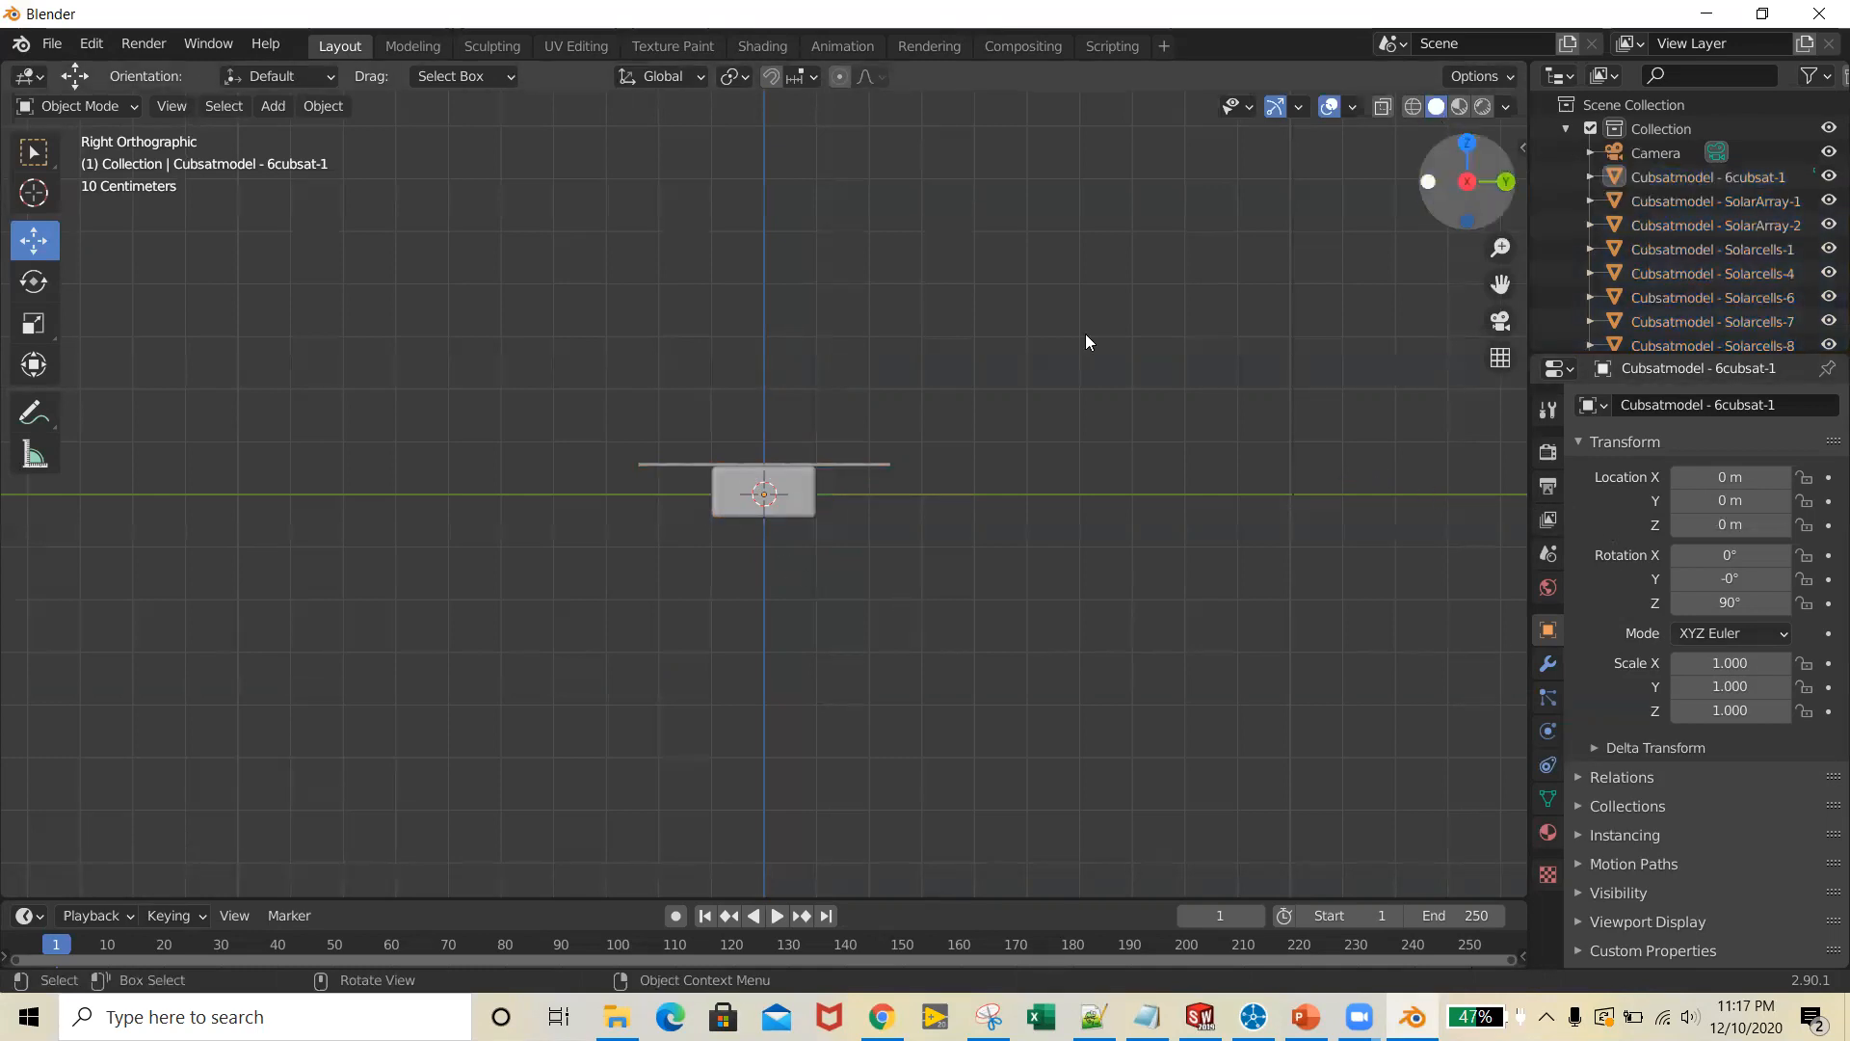
pyautogui.moveTo(1049, 575); pyautogui.dragTo(826, 504, button='middle')
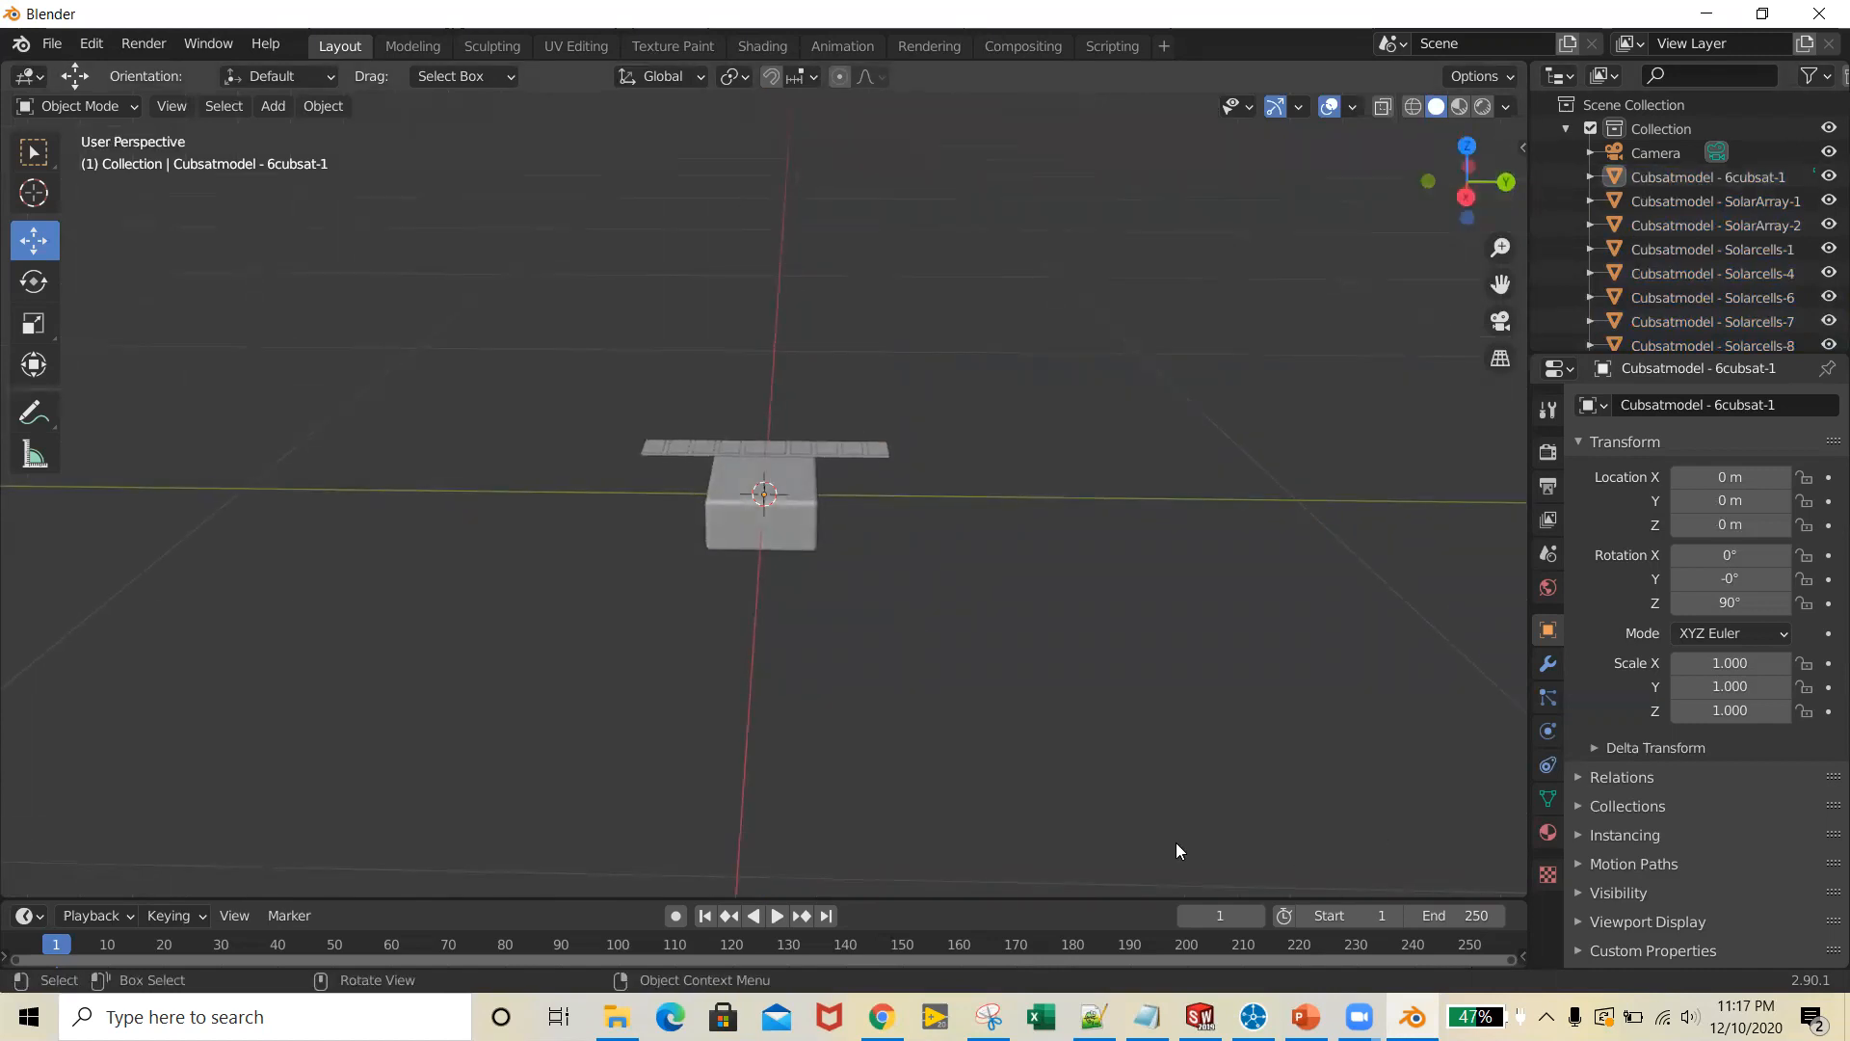
pyautogui.moveTo(1176, 781); pyautogui.dragTo(1158, 771, button='middle')
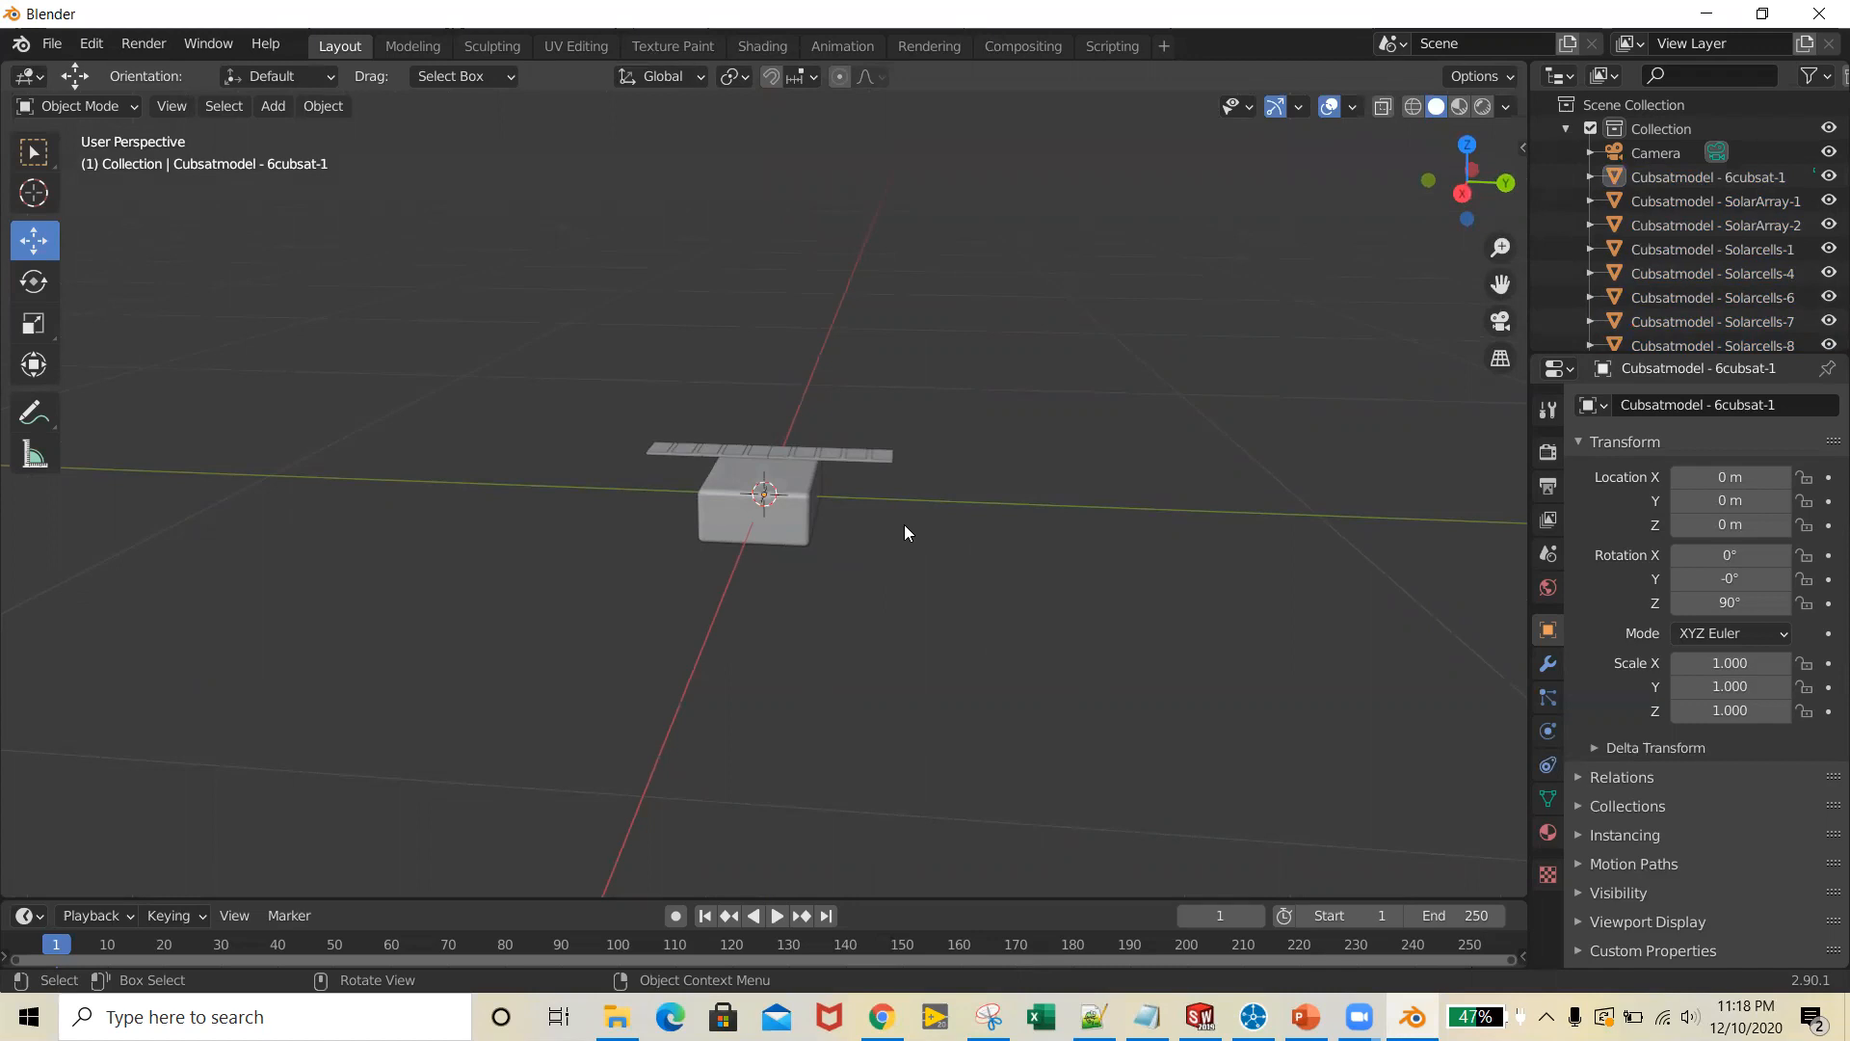
pyautogui.moveTo(934, 654); pyautogui.dragTo(1075, 605, button='middle')
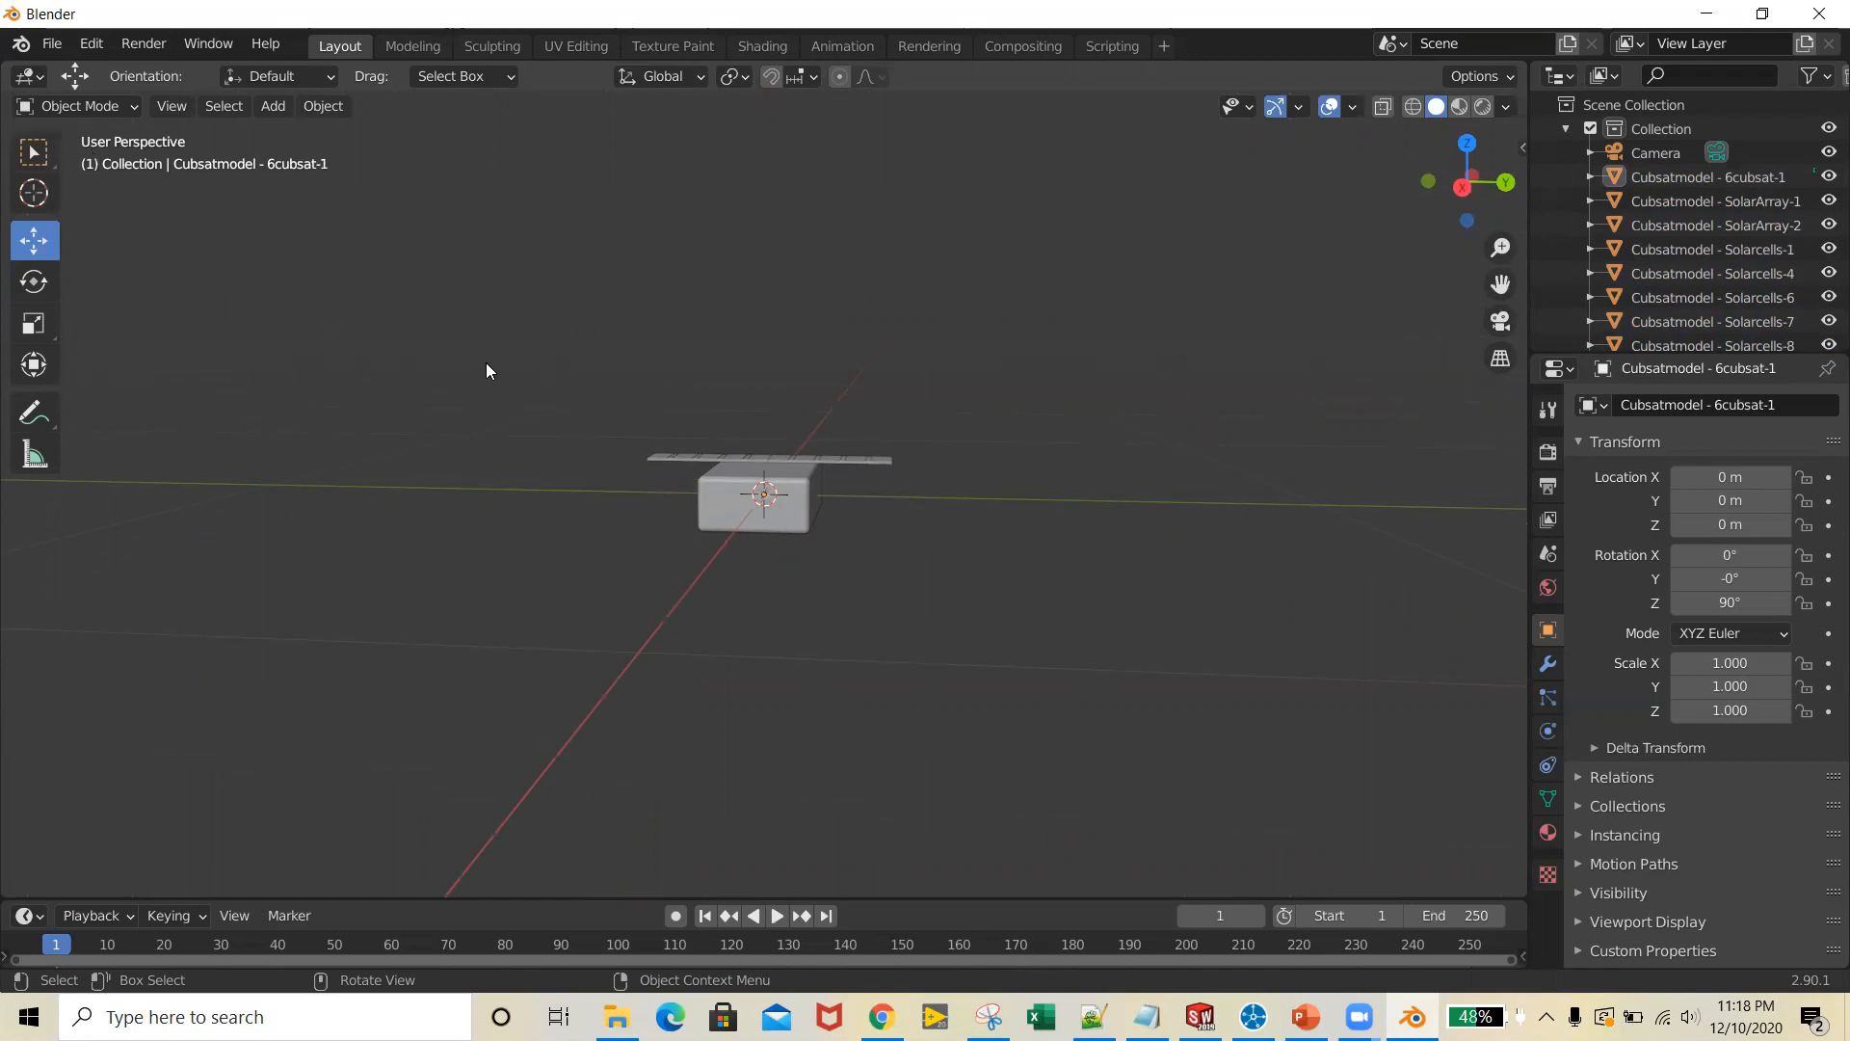
# Start a Collada (.dae) export with global orientation applied, using Y as forward axis and -Z as up axis
pyautogui.click(56, 45)
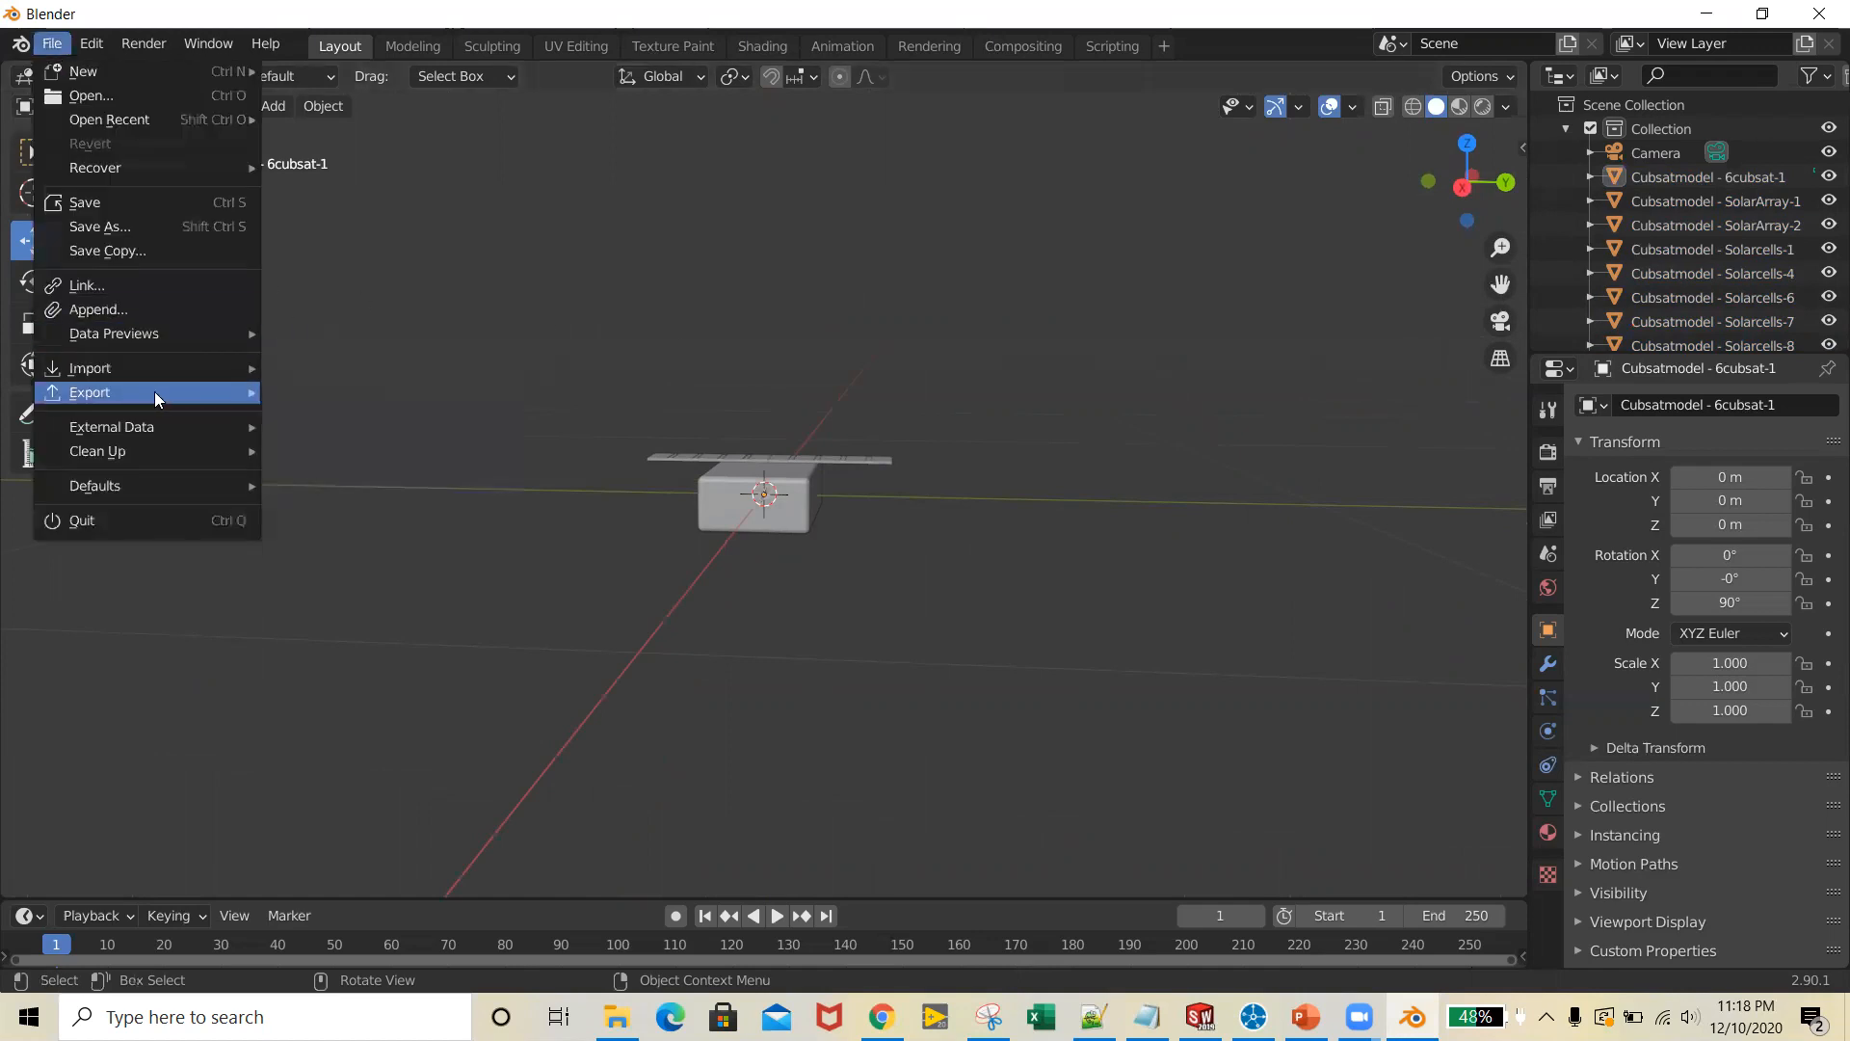
pyautogui.moveTo(154, 391)
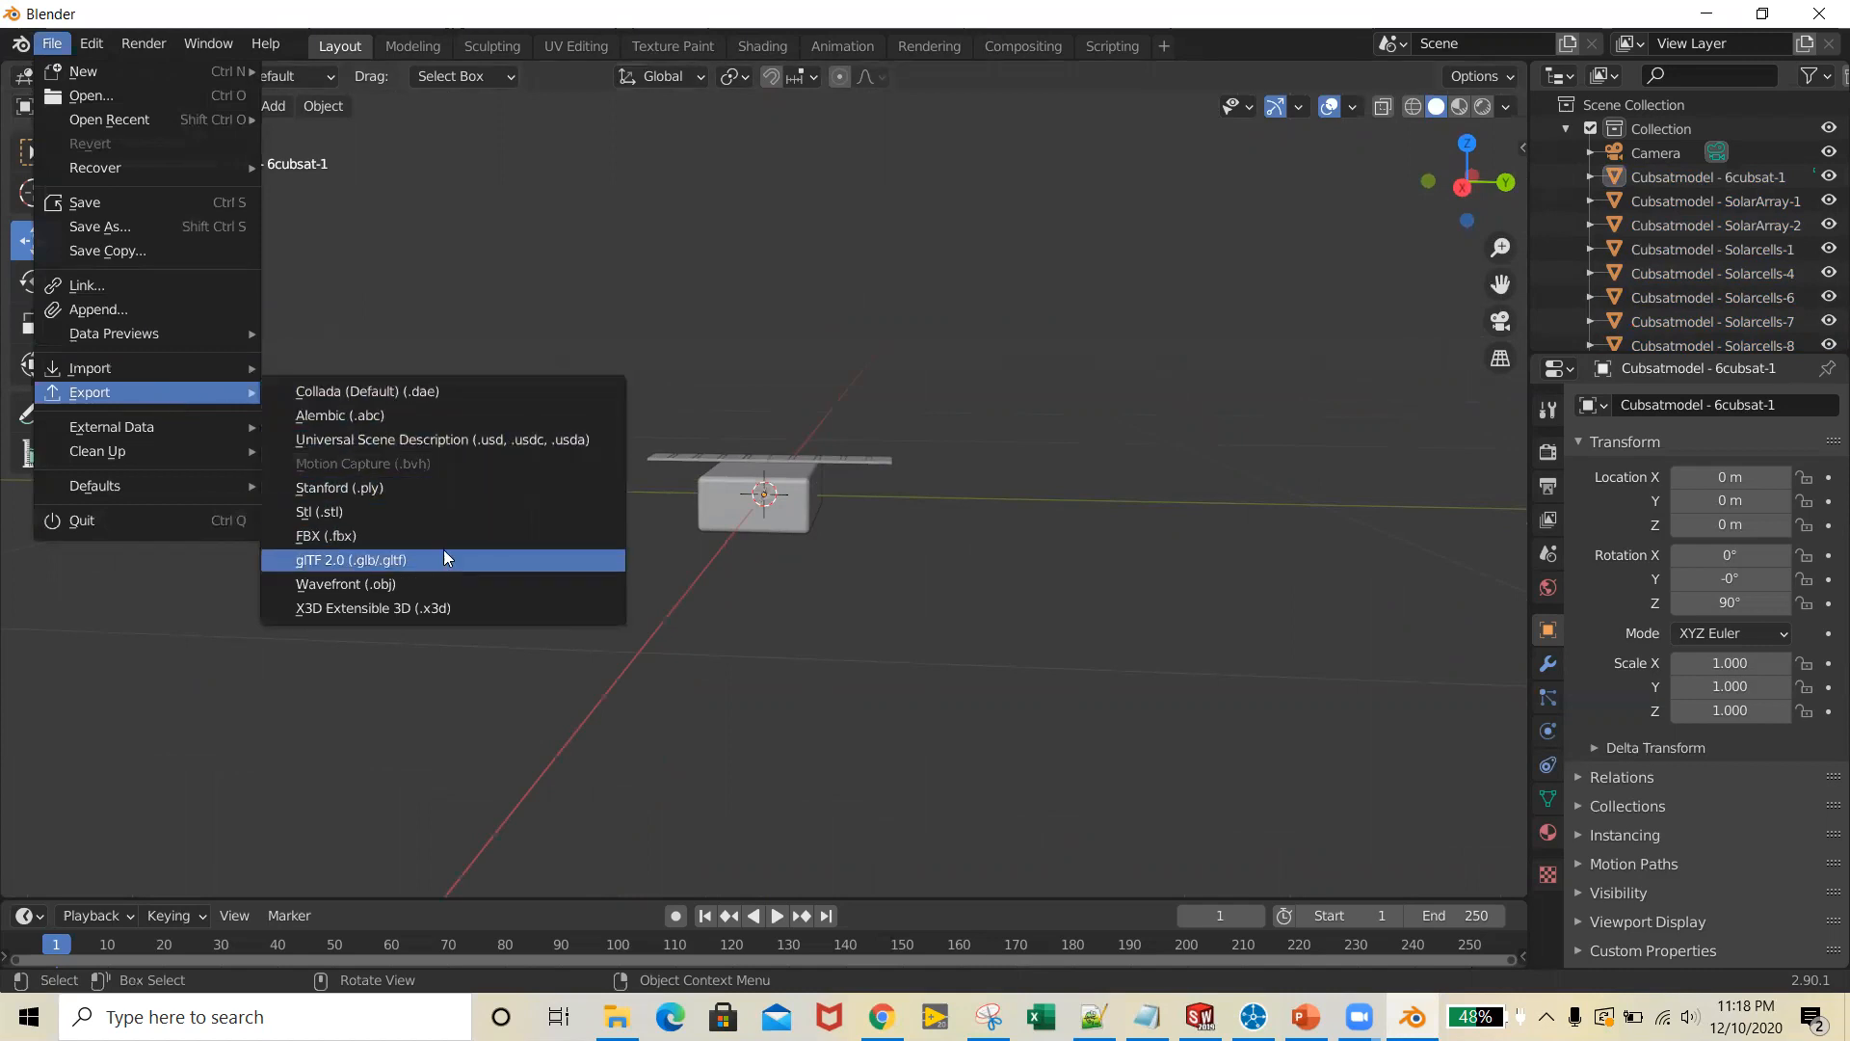
pyautogui.click(472, 389)
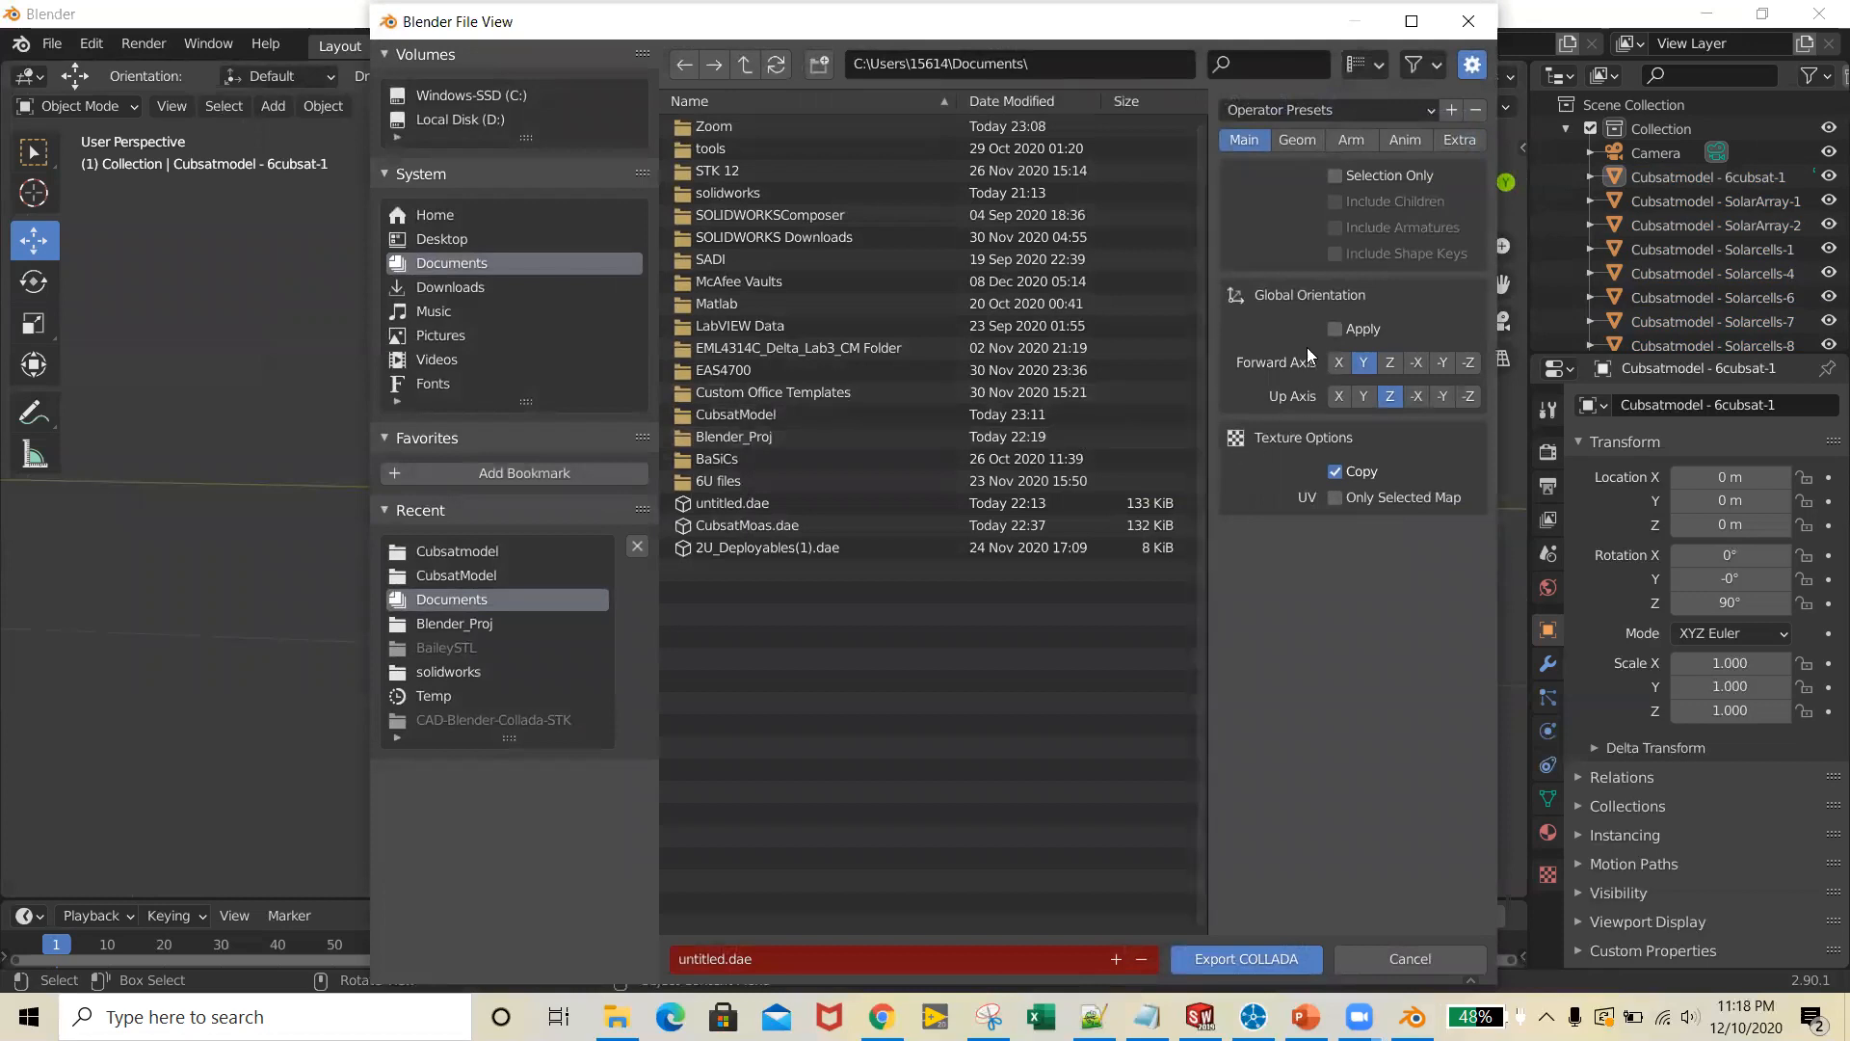
pyautogui.click(1335, 329)
pyautogui.click(1471, 401)
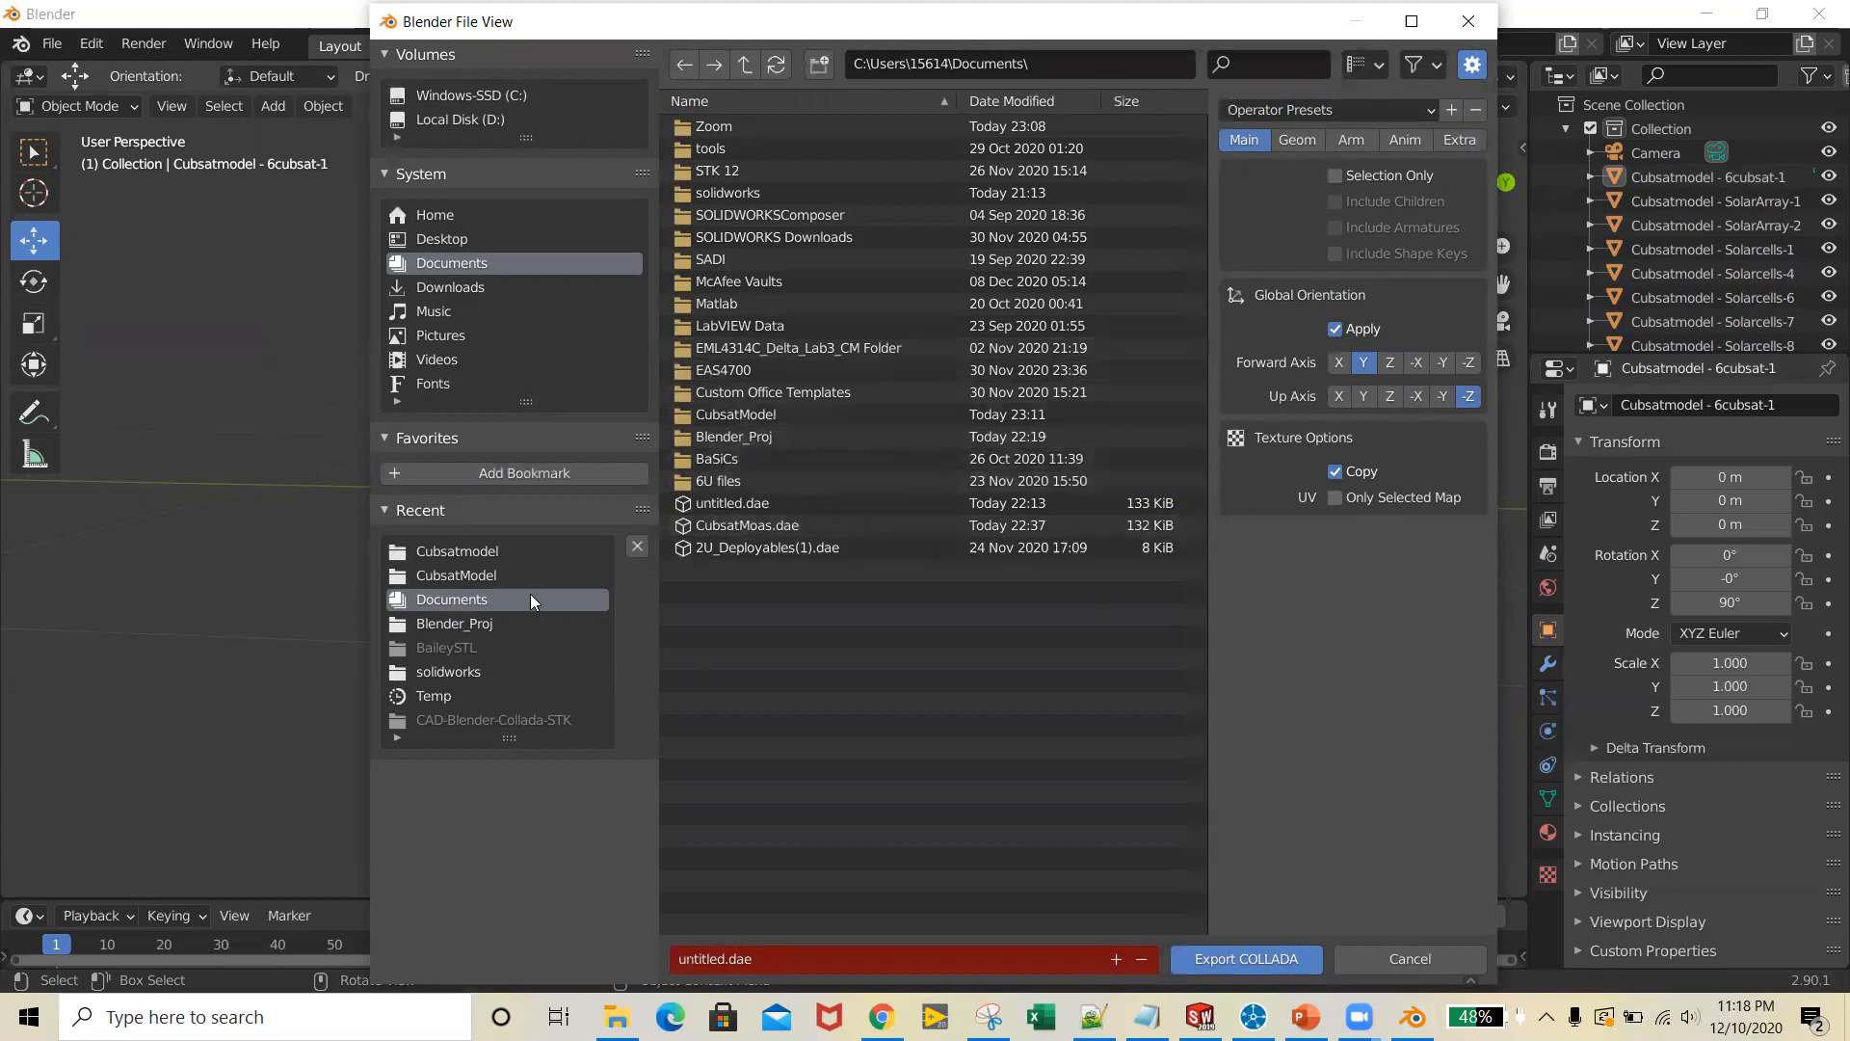
# Choose the Cubsatmodel folder on the Desktop as the location for the Collada export
pyautogui.click(486, 237)
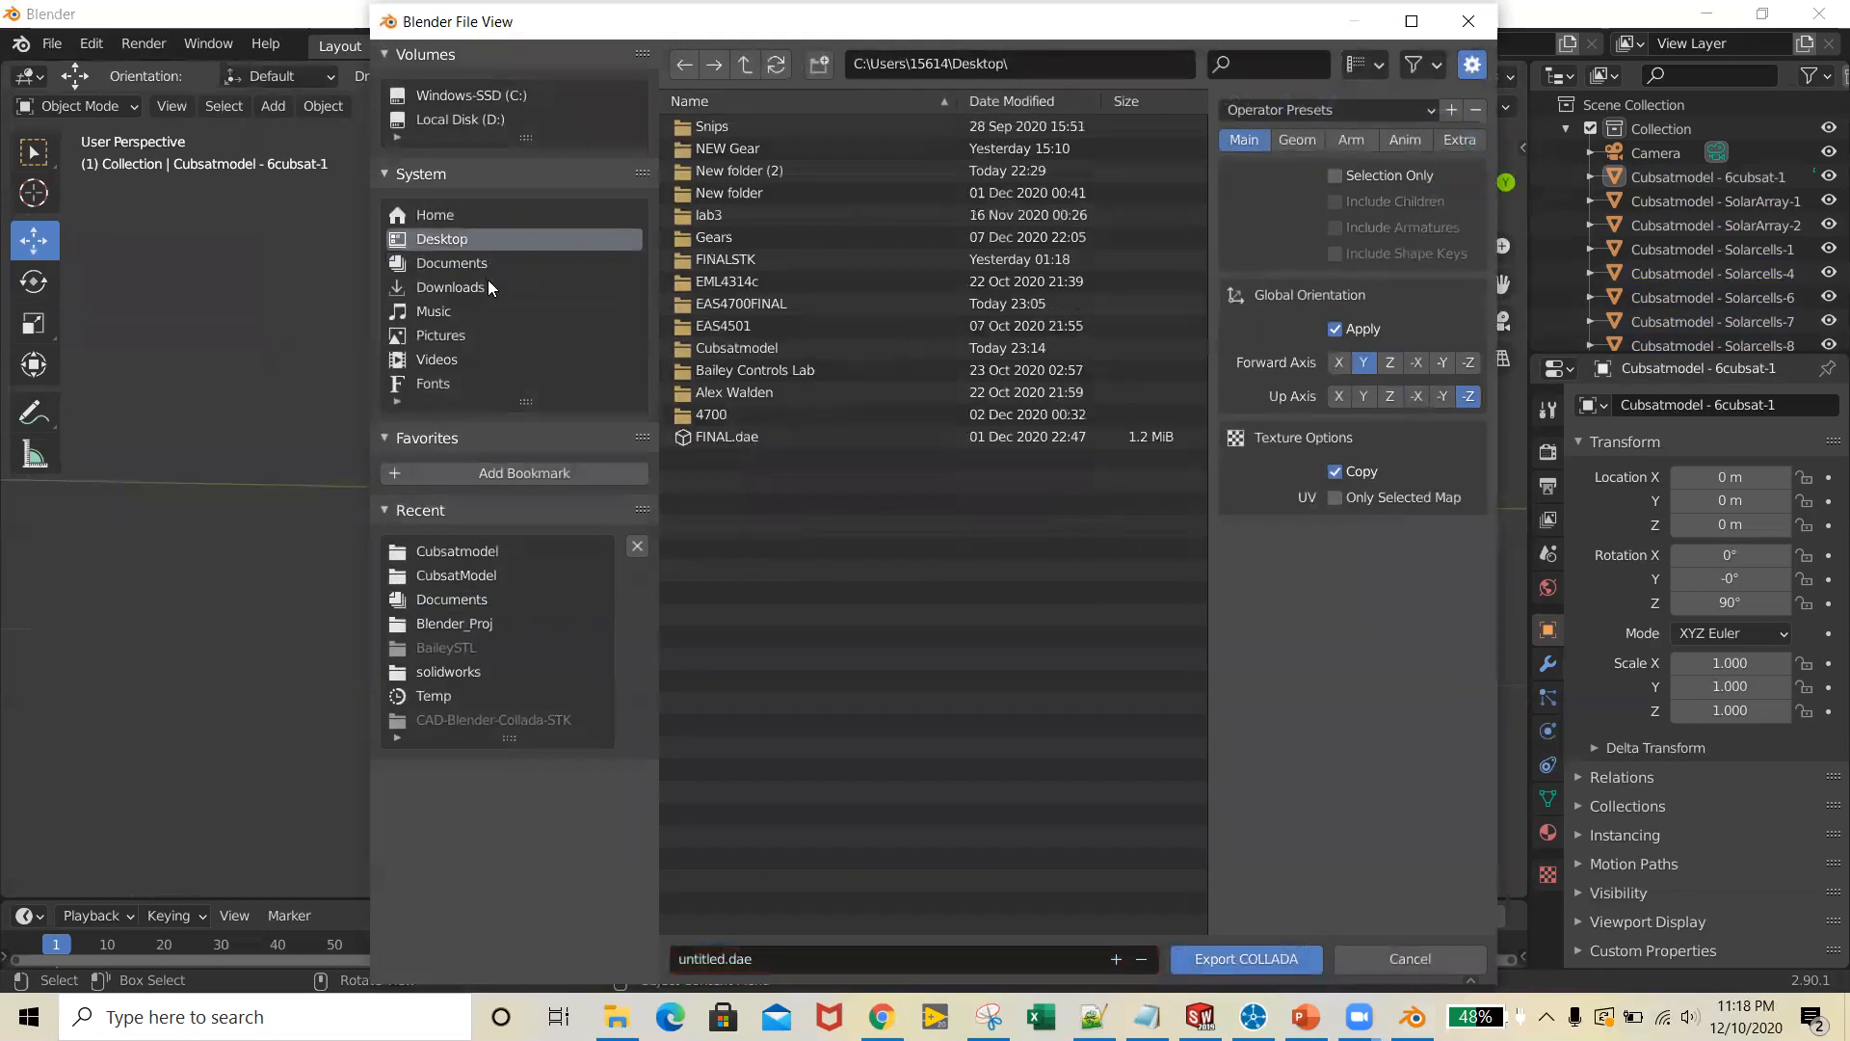
pyautogui.click(488, 287)
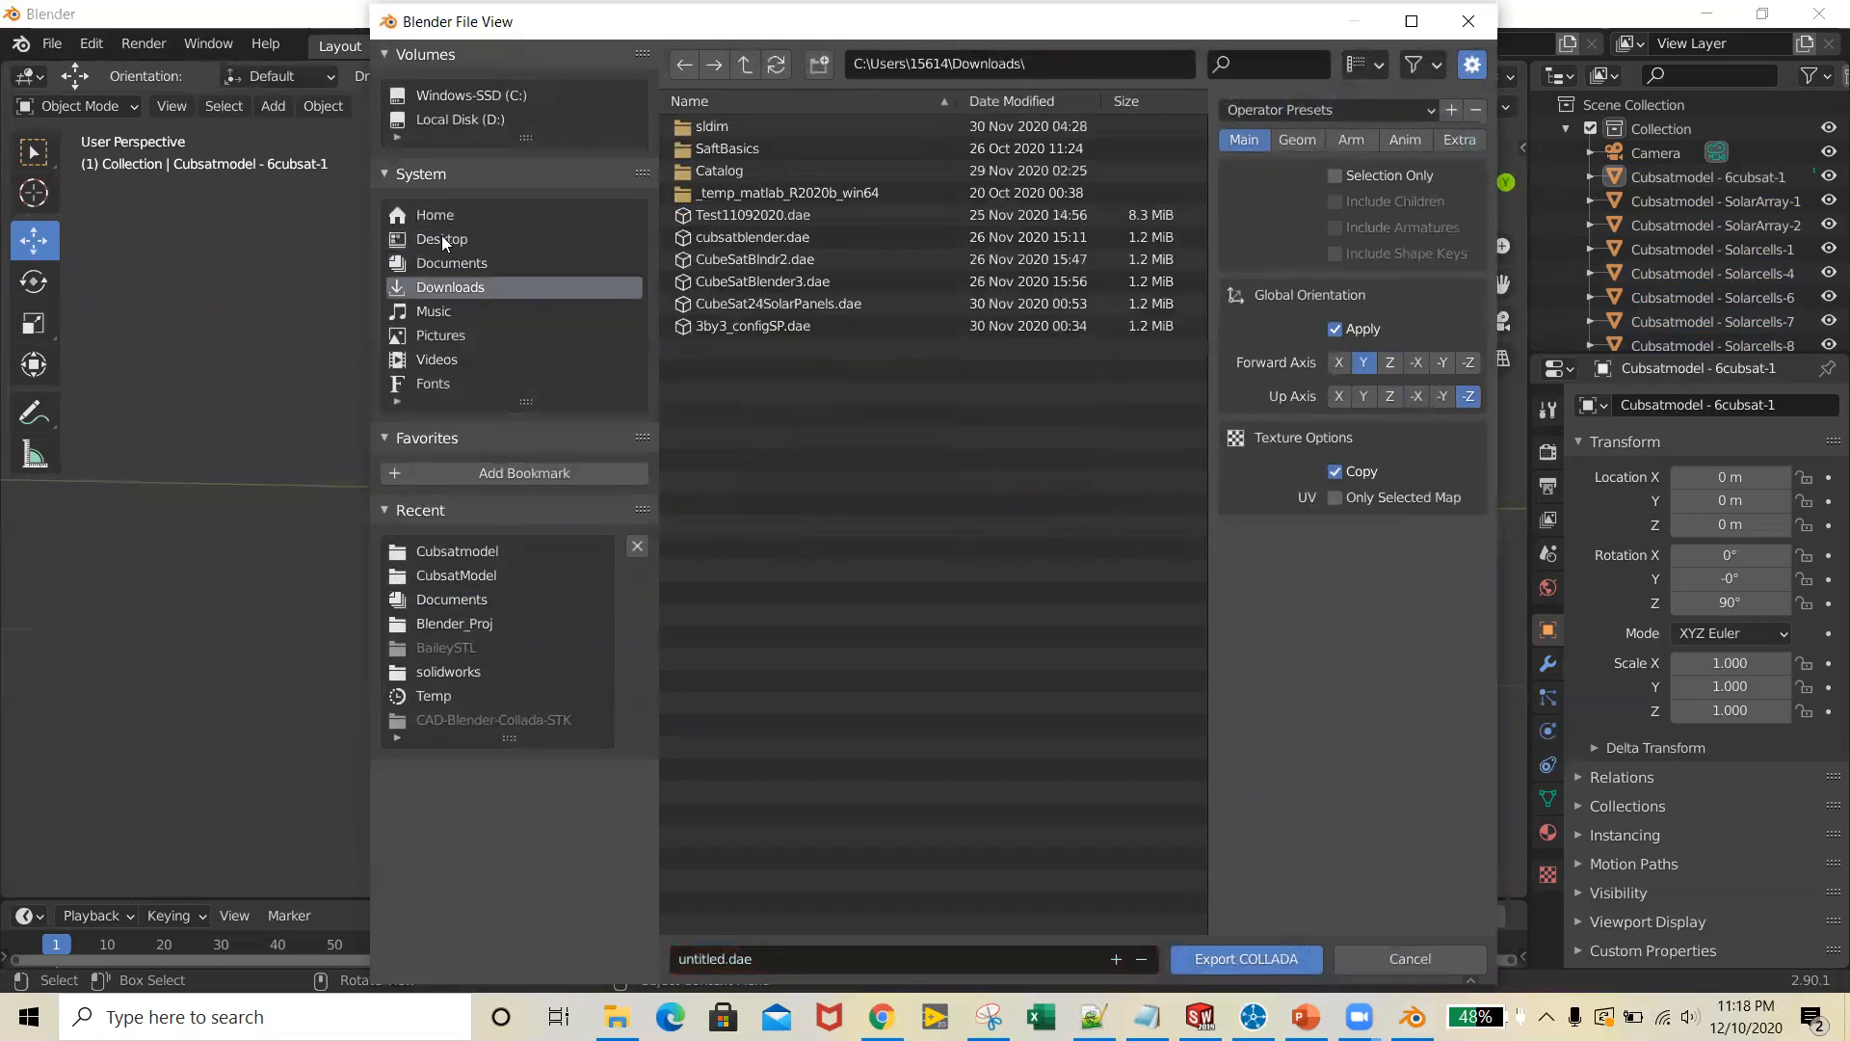
pyautogui.click(461, 239)
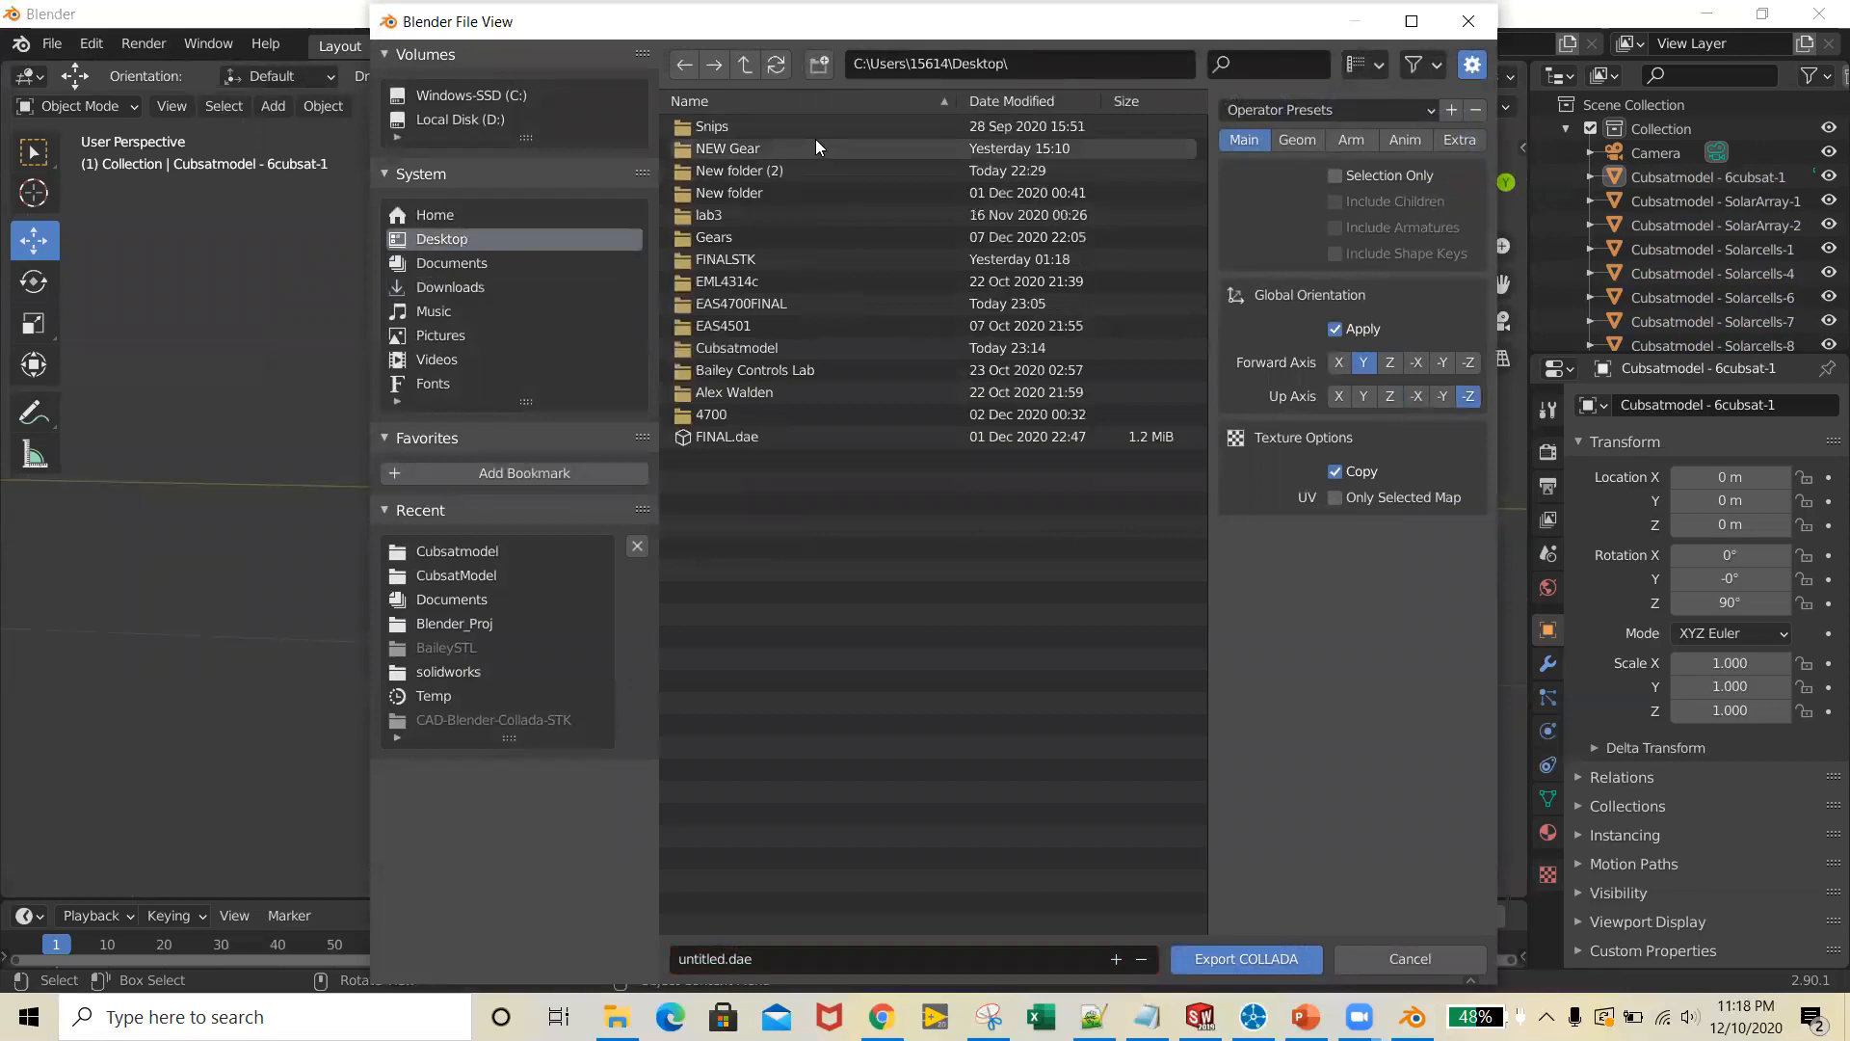
pyautogui.doubleClick(847, 348)
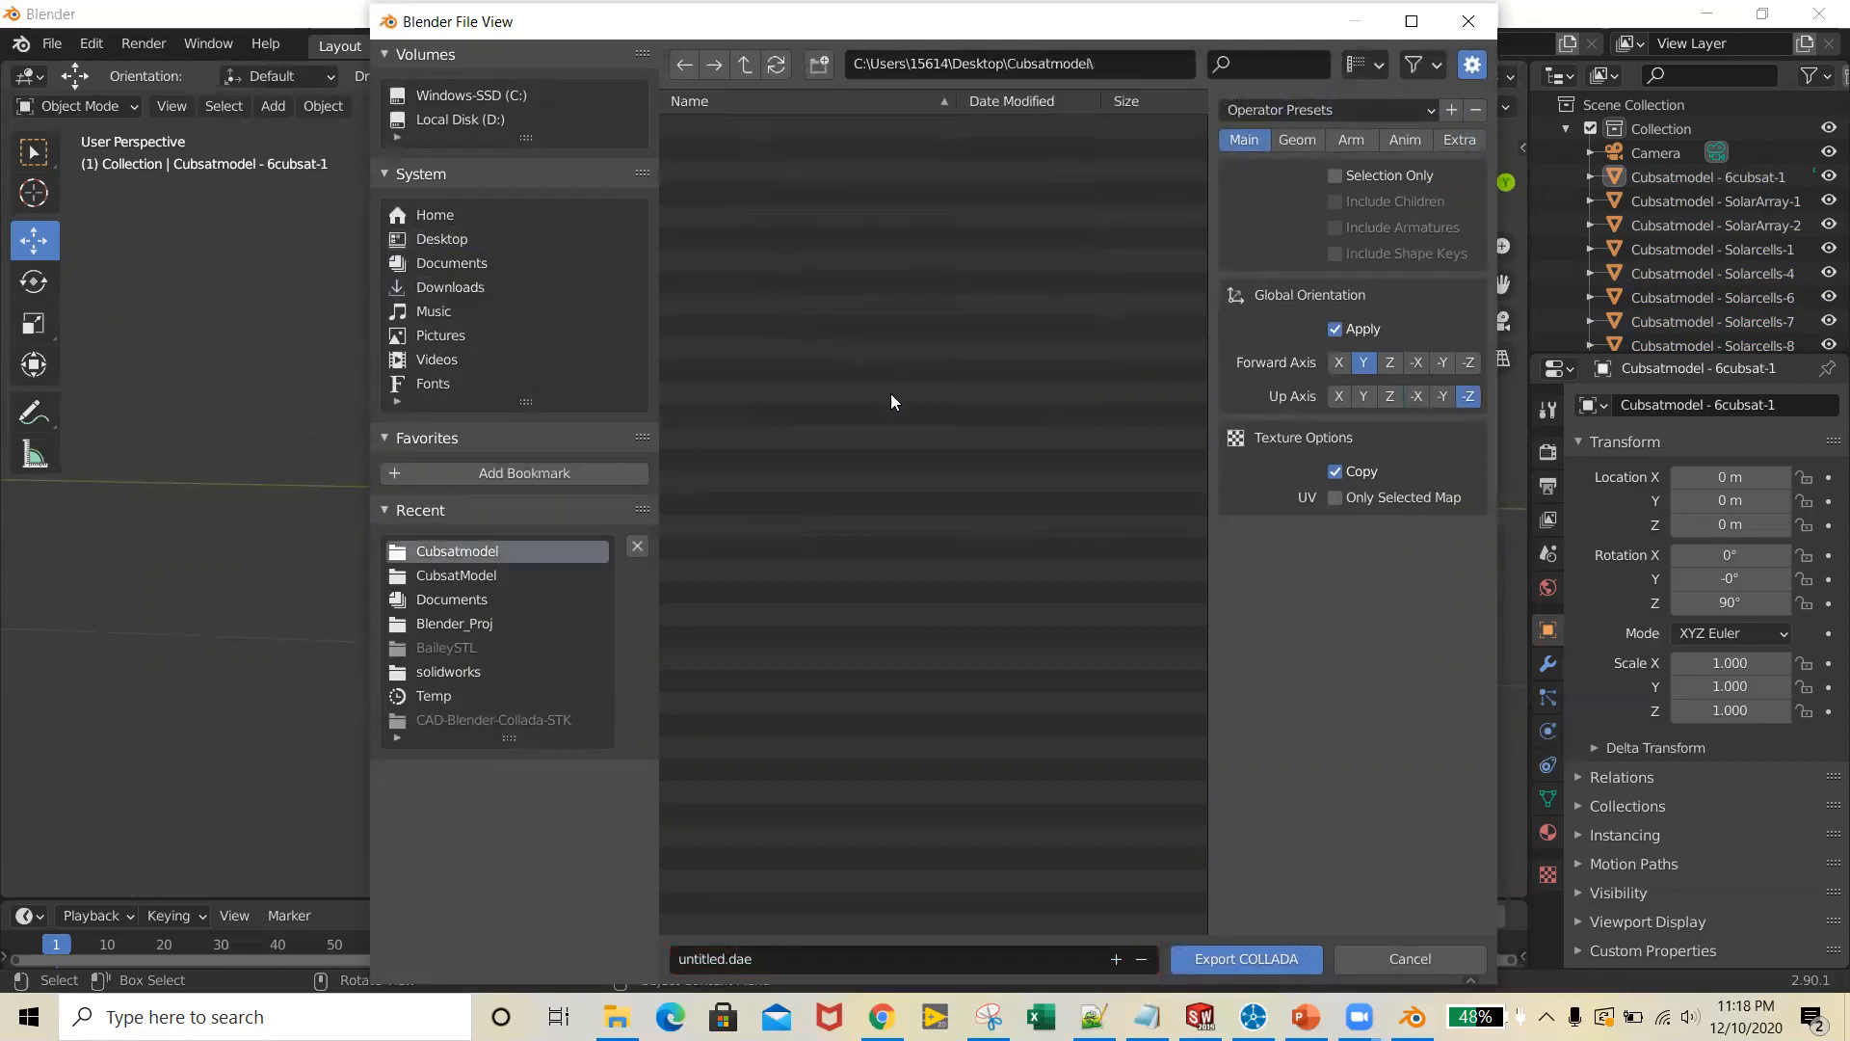
# Name the Collada file Cubsatmodel.dae and export it to the Cubsatmodel folder
pyautogui.click(723, 958)
pyautogui.write('Cubsatmodel')
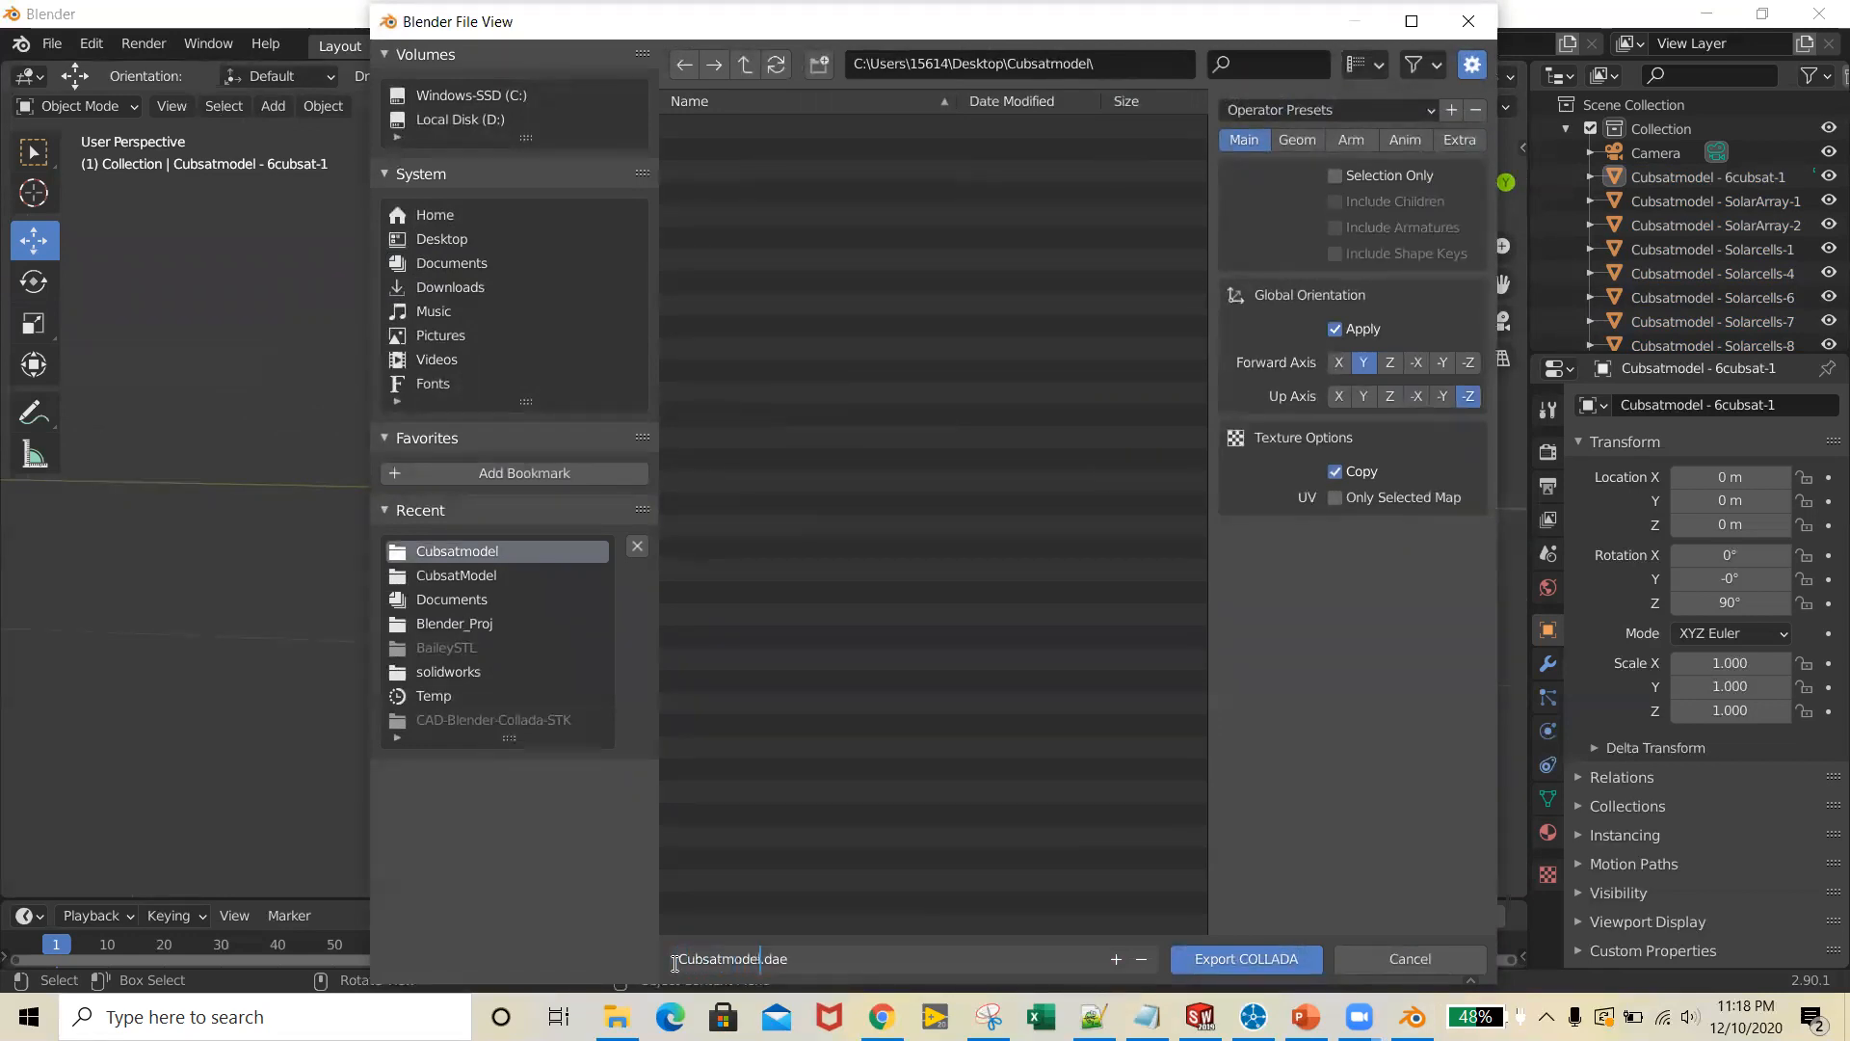
pyautogui.click(1232, 958)
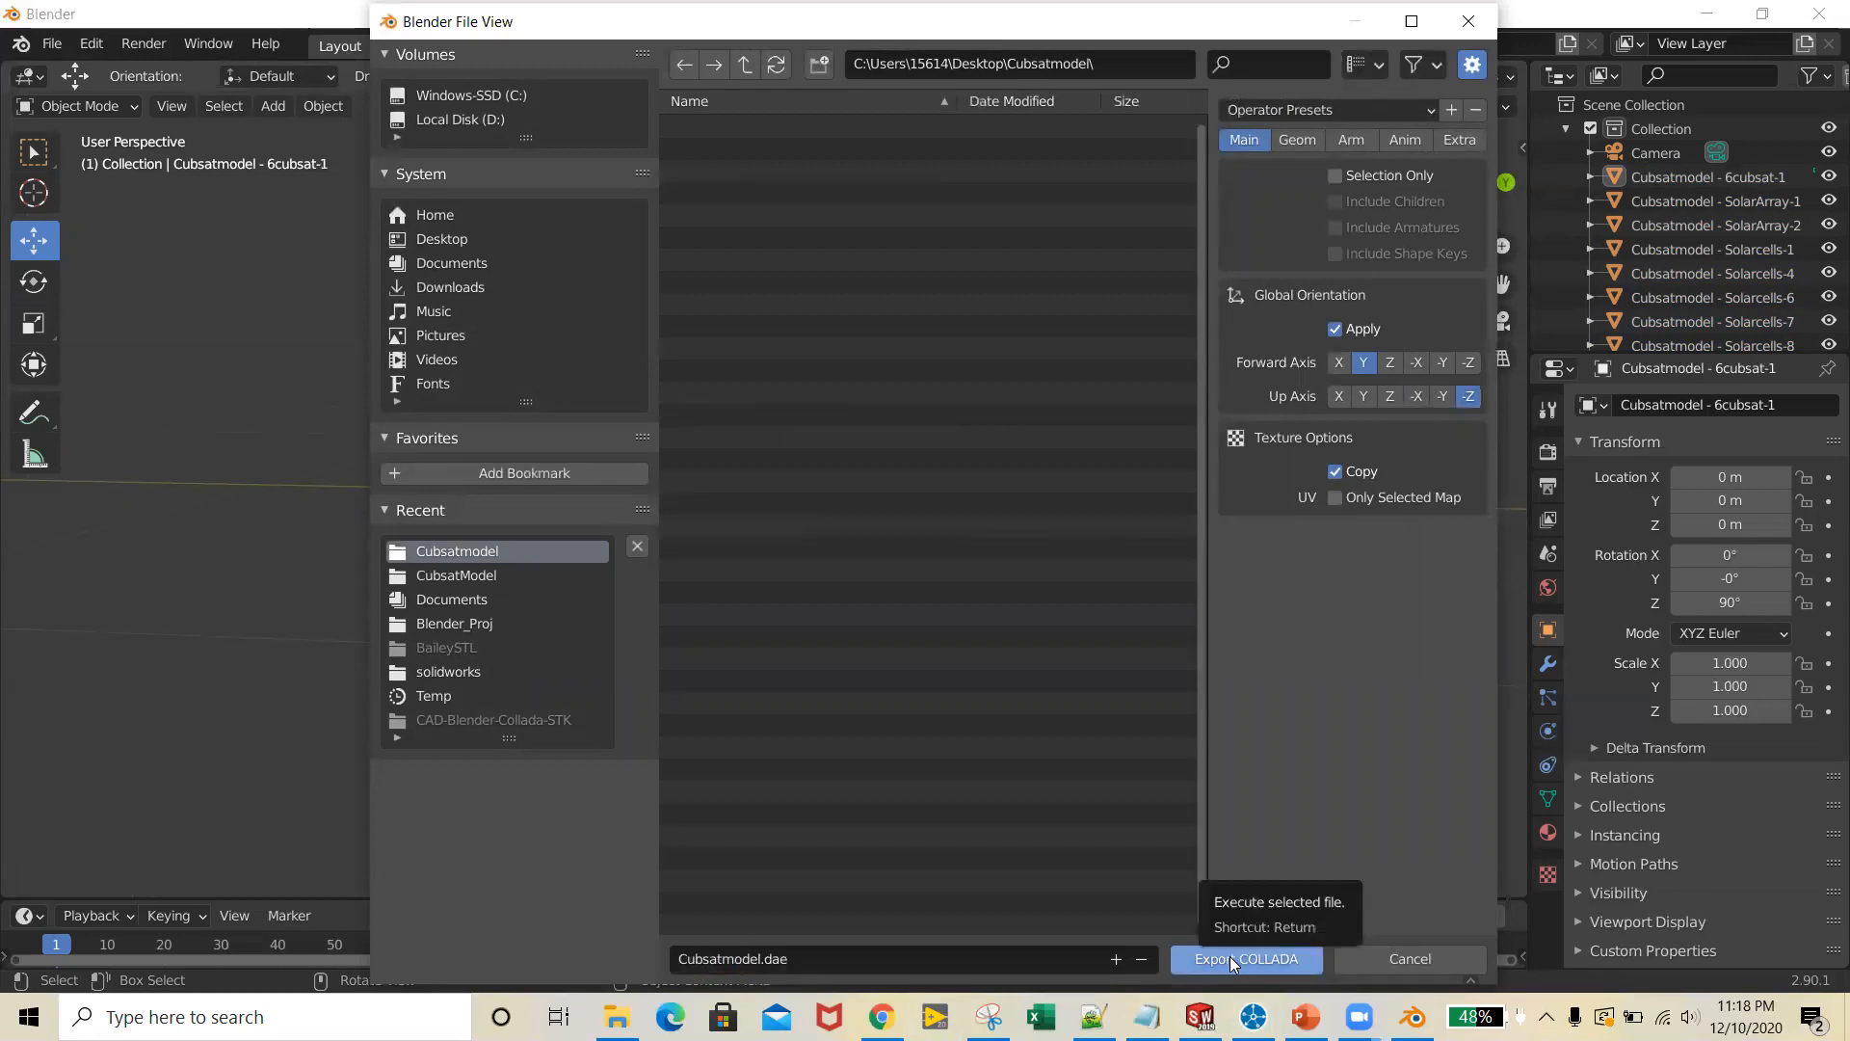
pyautogui.click(1229, 956)
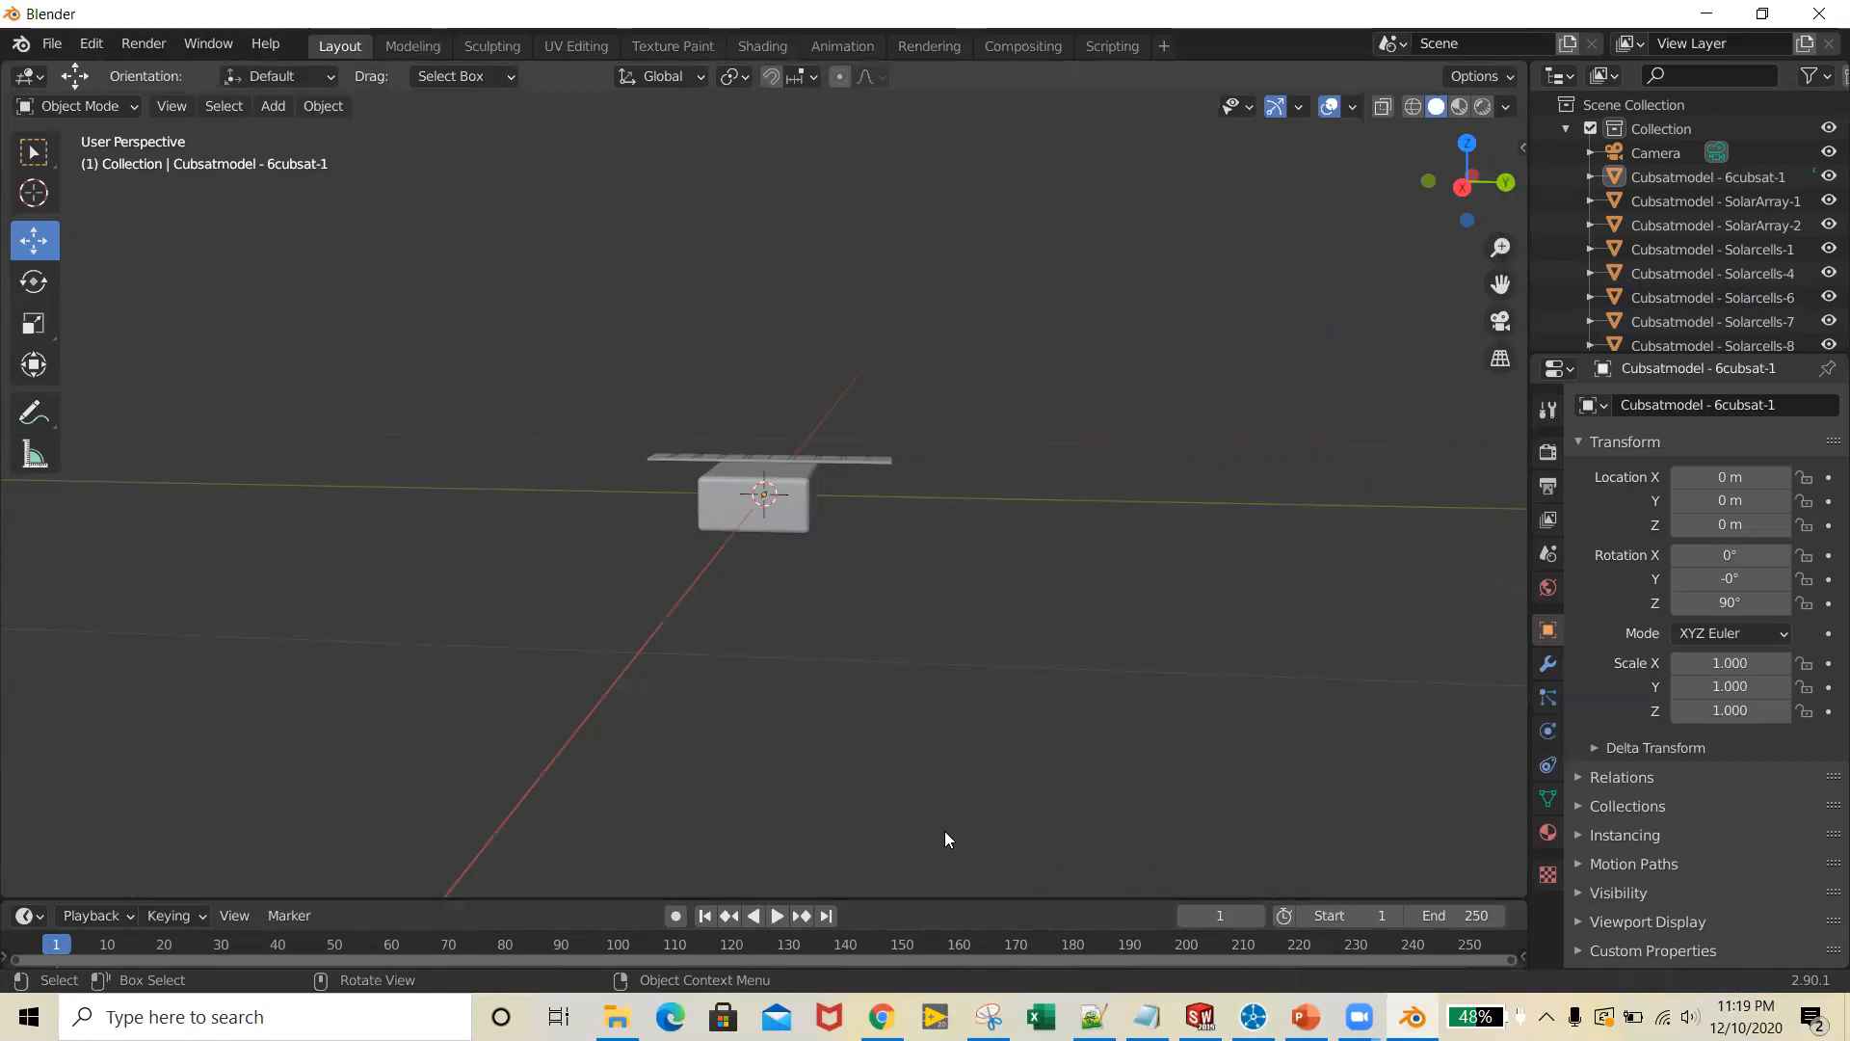
pyautogui.moveTo(919, 755); pyautogui.dragTo(917, 733, button='middle')
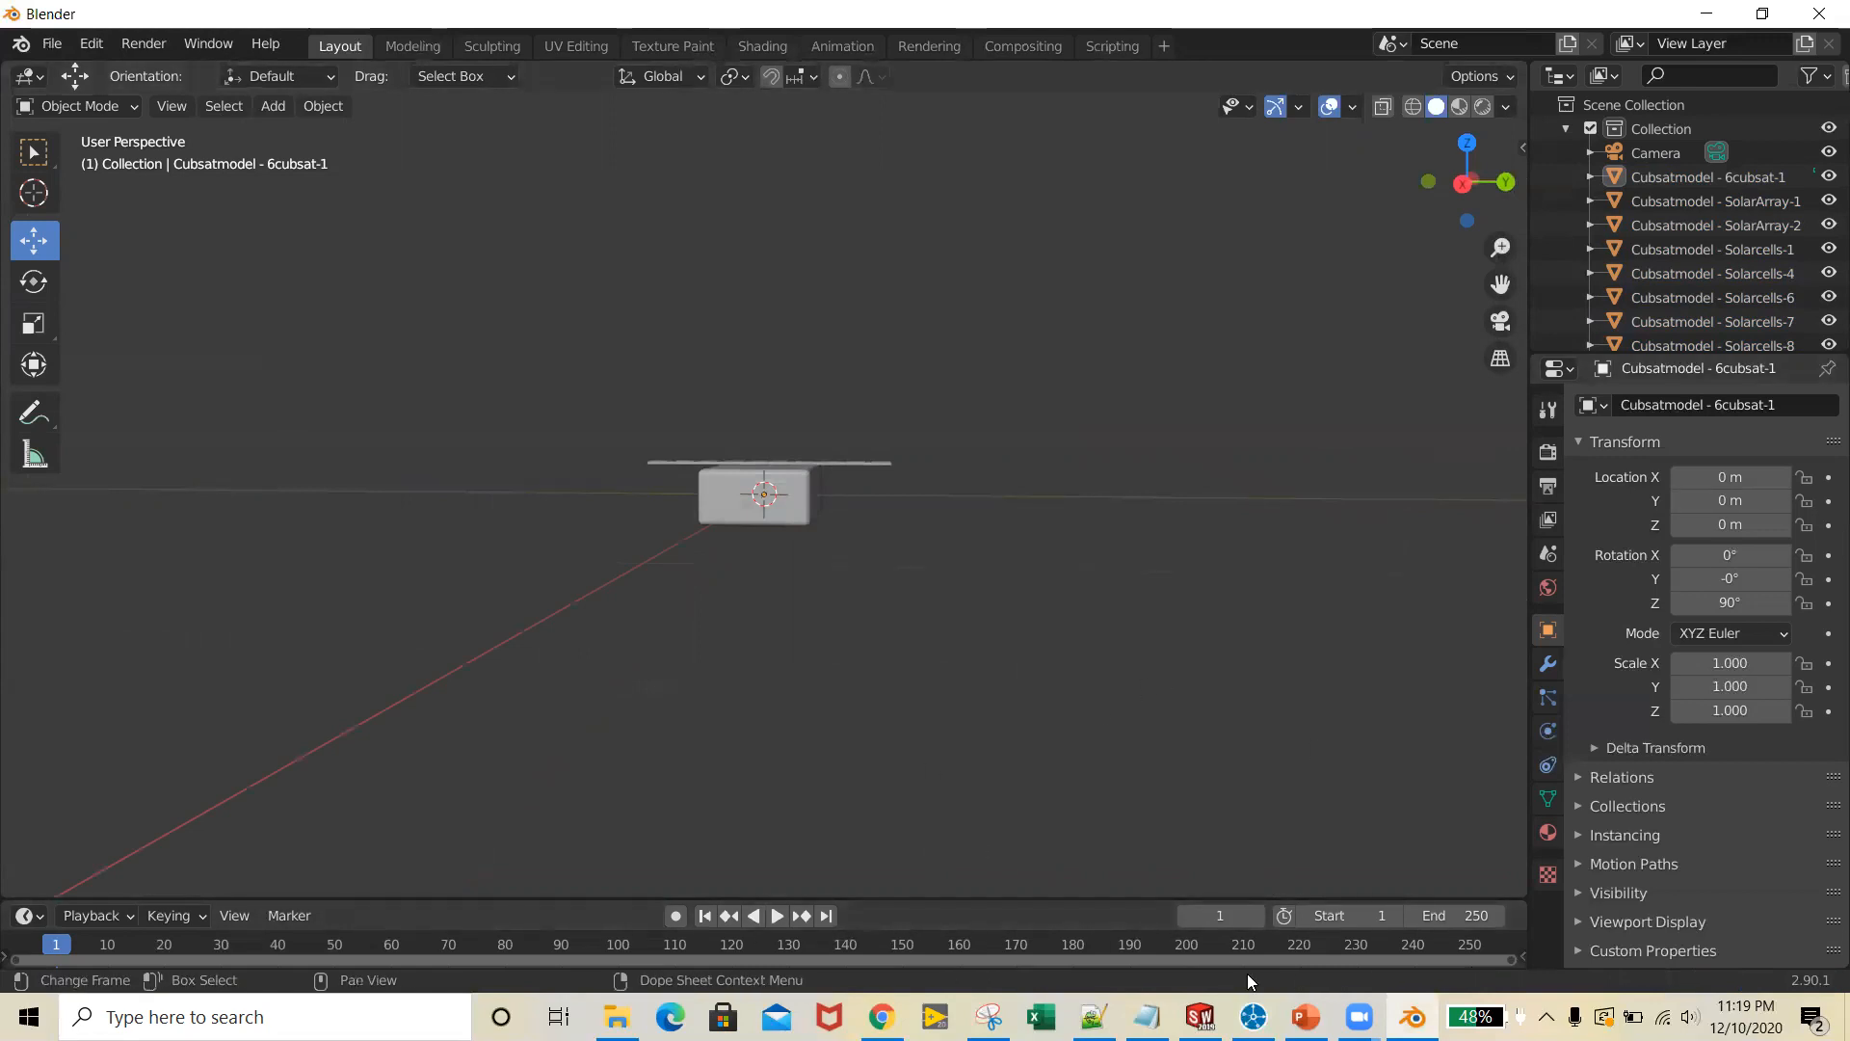
# Switch to Notepad++ and open Cubsatmodel.dae from the Cubsatmodel folder on the Desktop
pyautogui.click(1093, 1017)
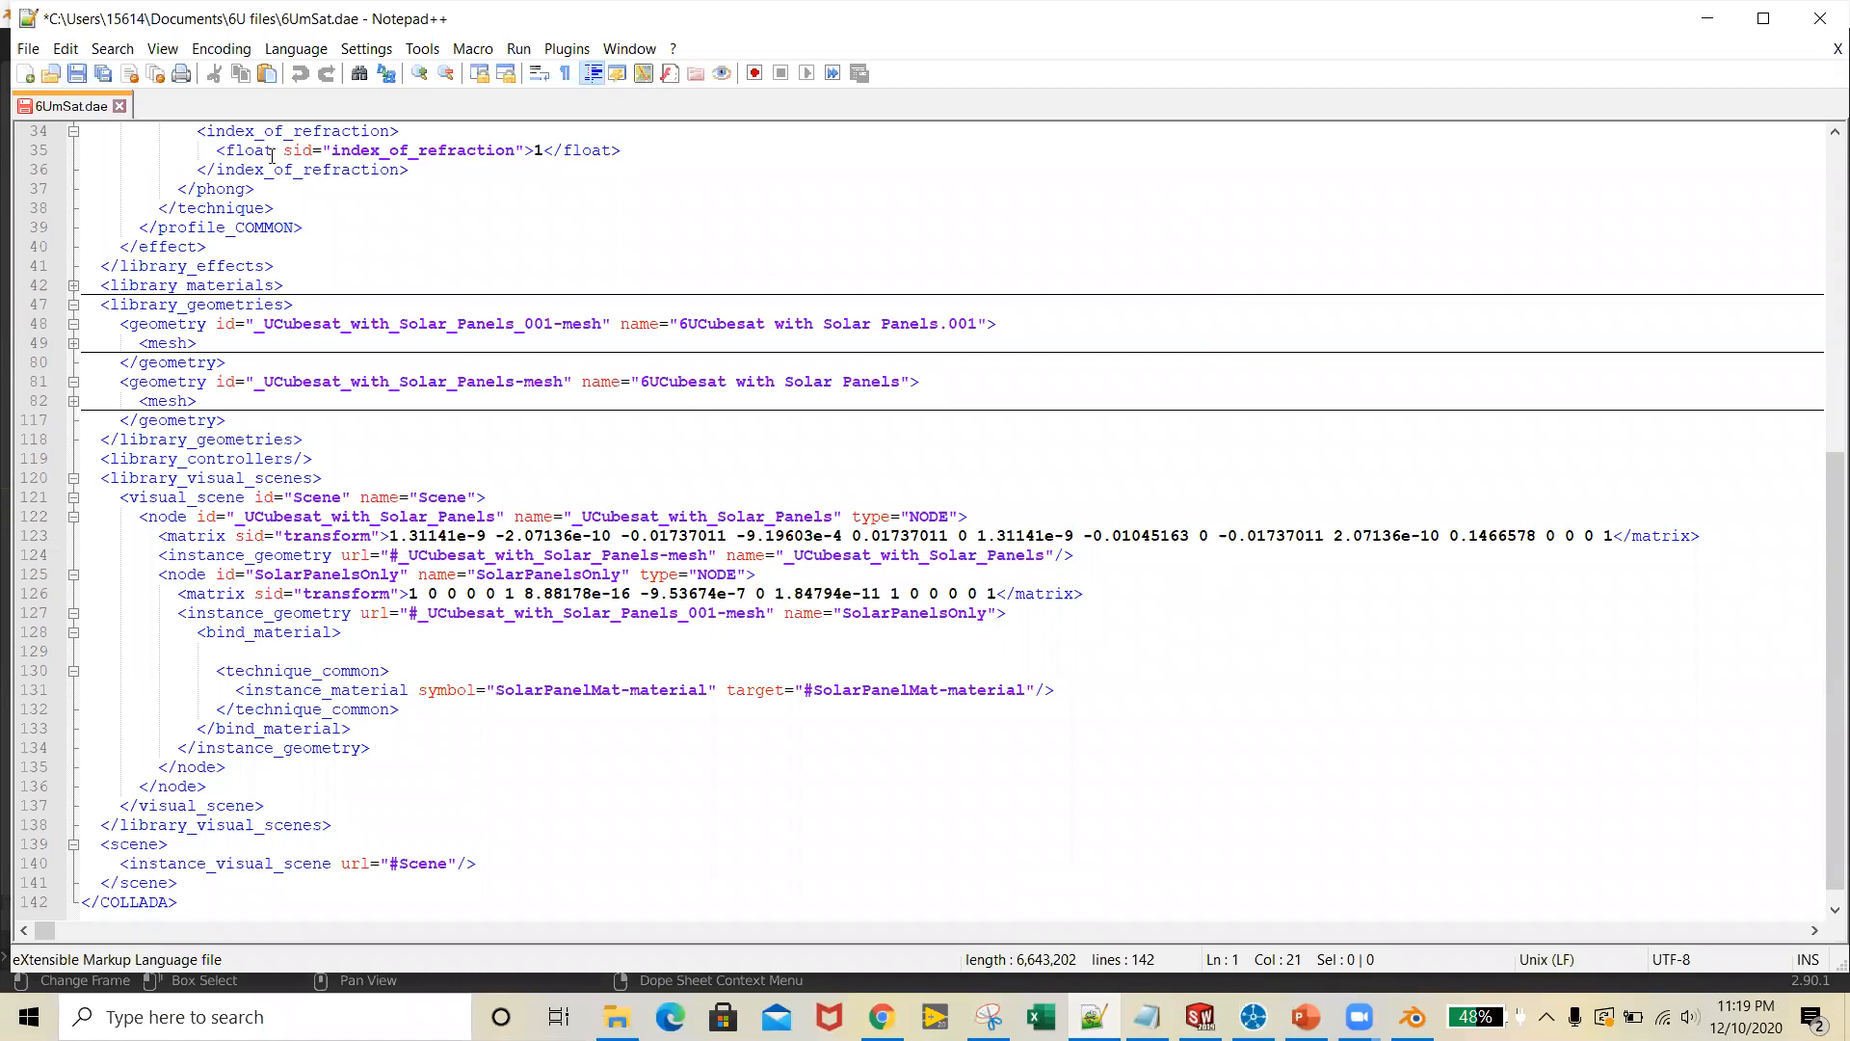
pyautogui.click(28, 48)
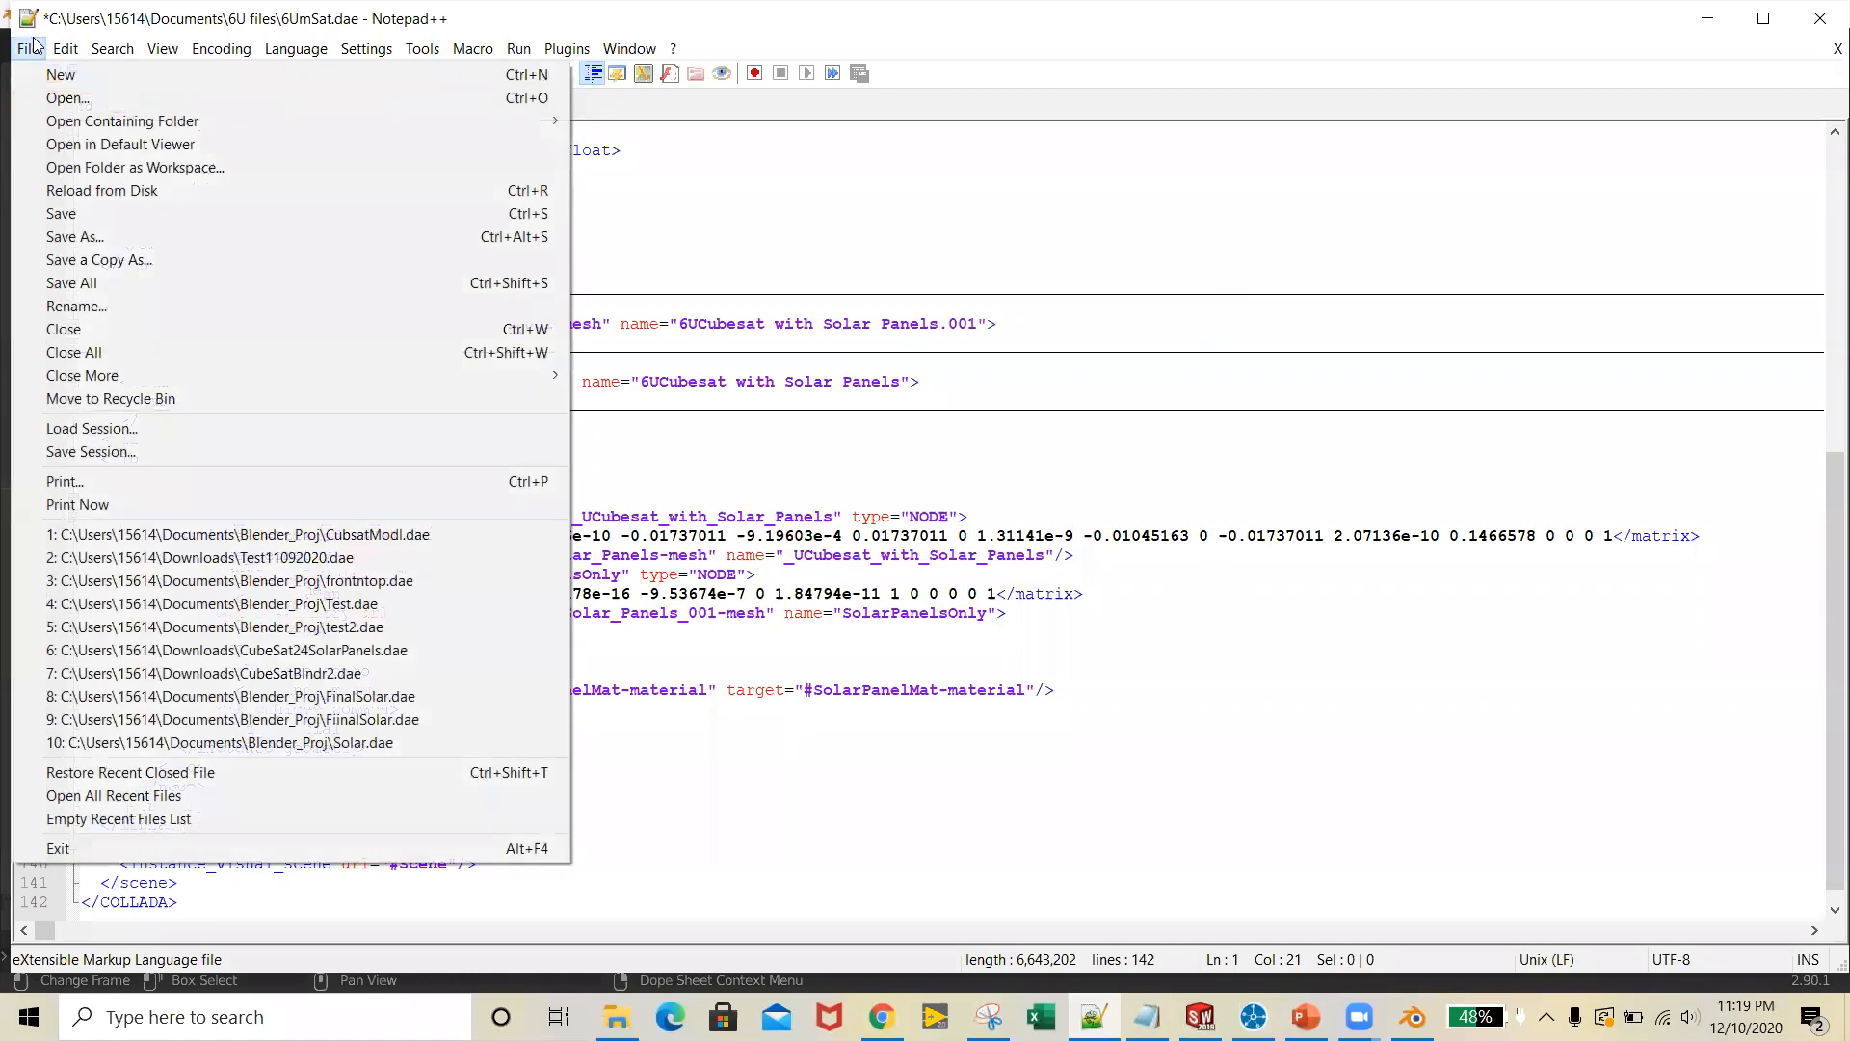
pyautogui.click(104, 101)
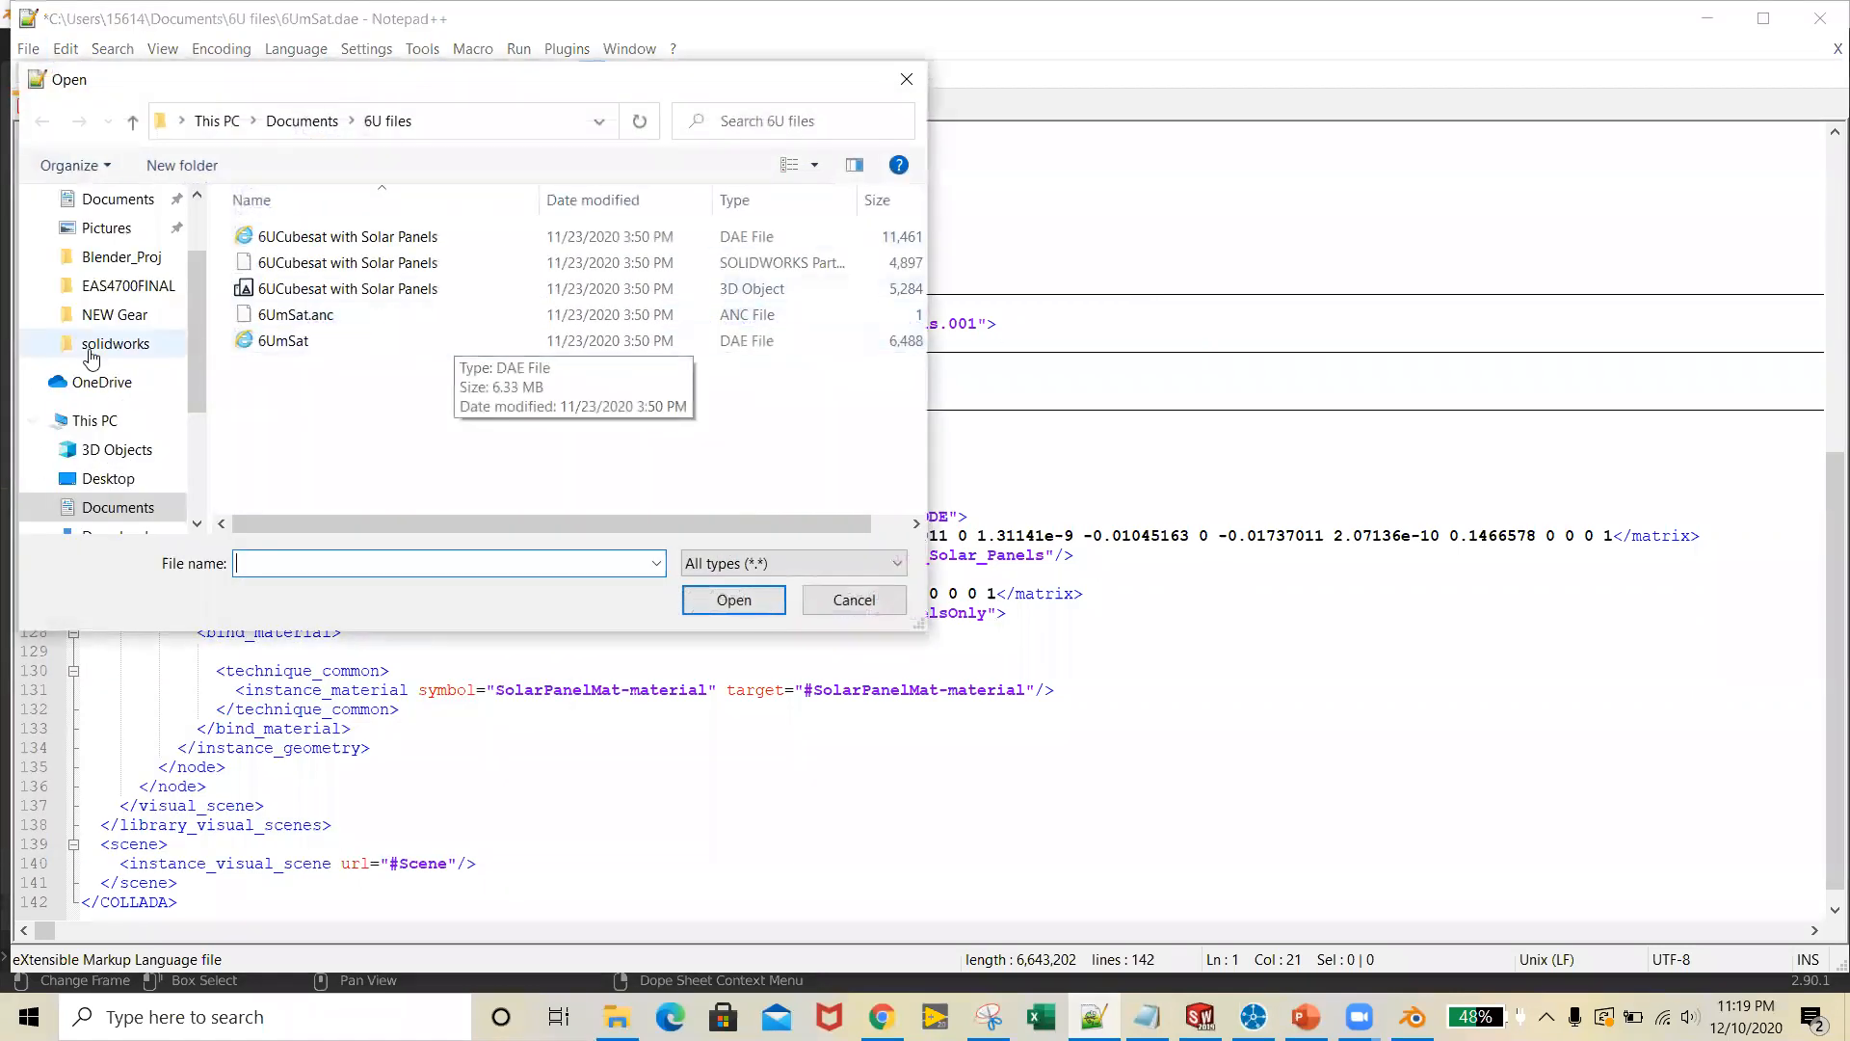
pyautogui.scroll(2, 91, 358)
pyautogui.click(111, 247)
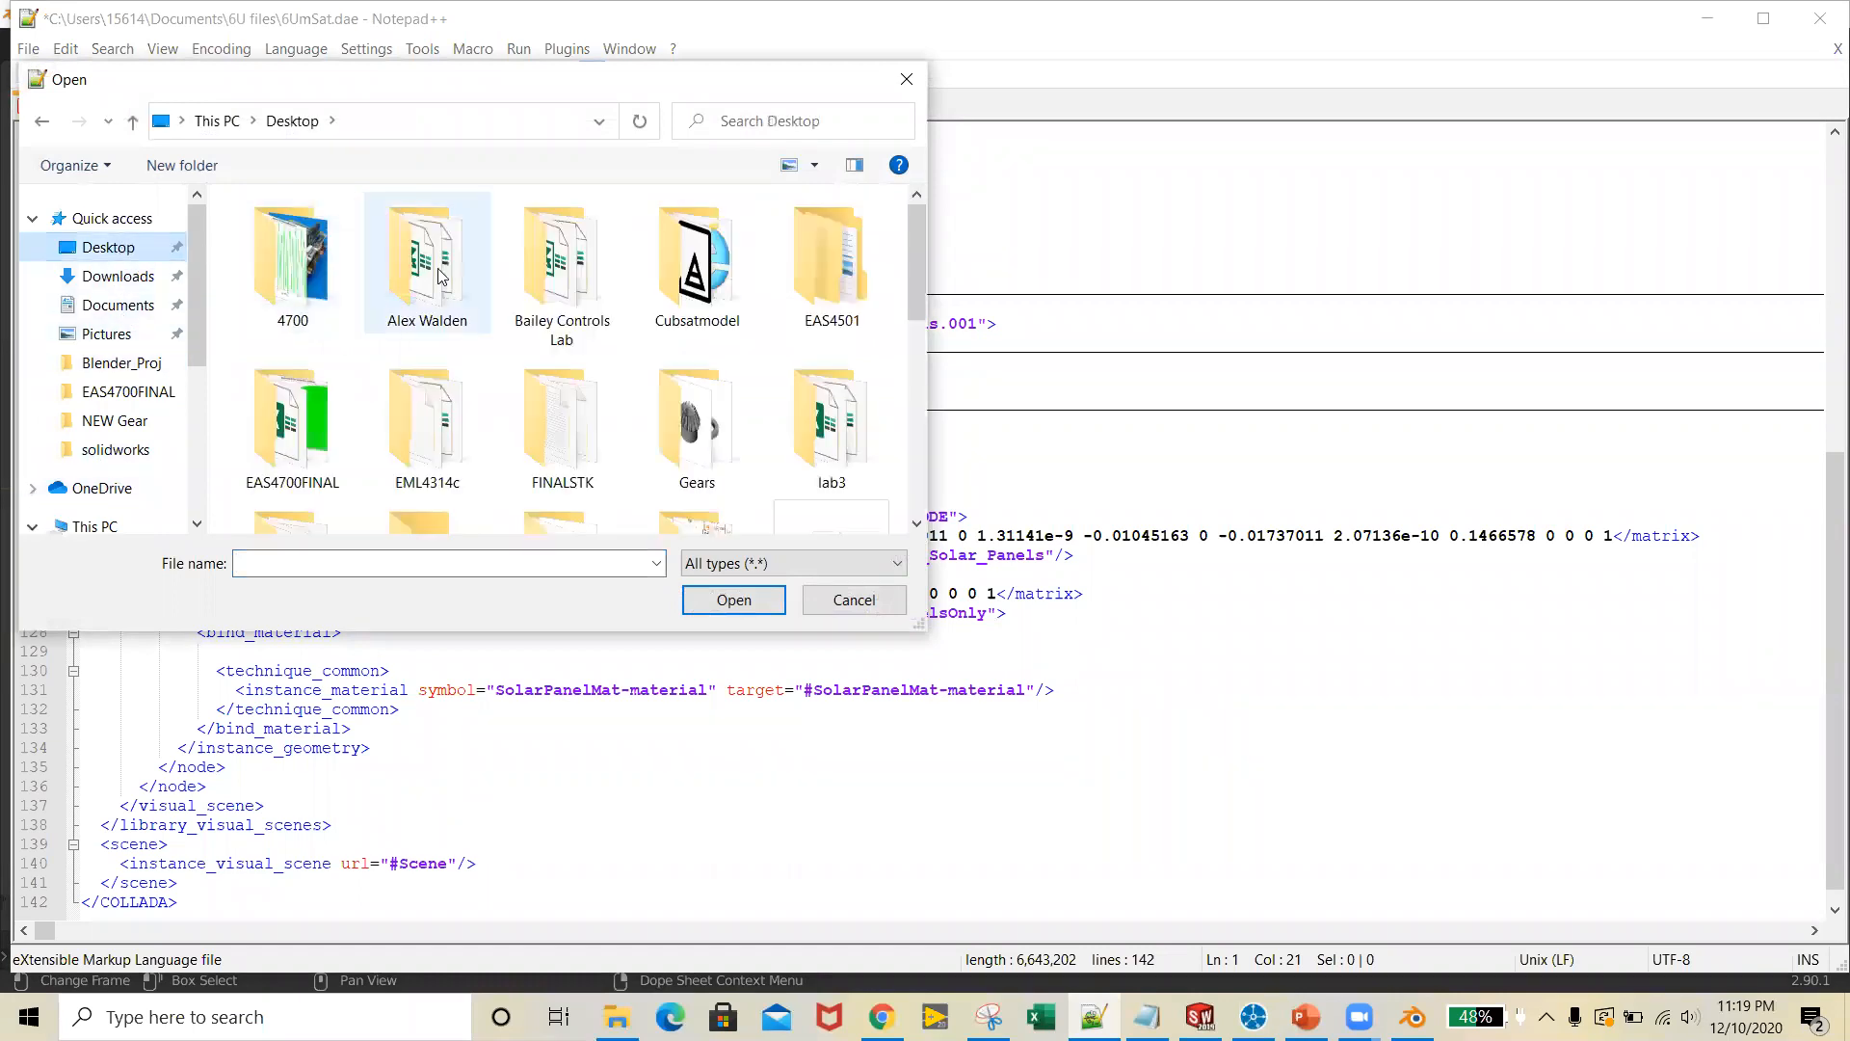
pyautogui.doubleClick(696, 261)
pyautogui.scroll(-3, 515, 395)
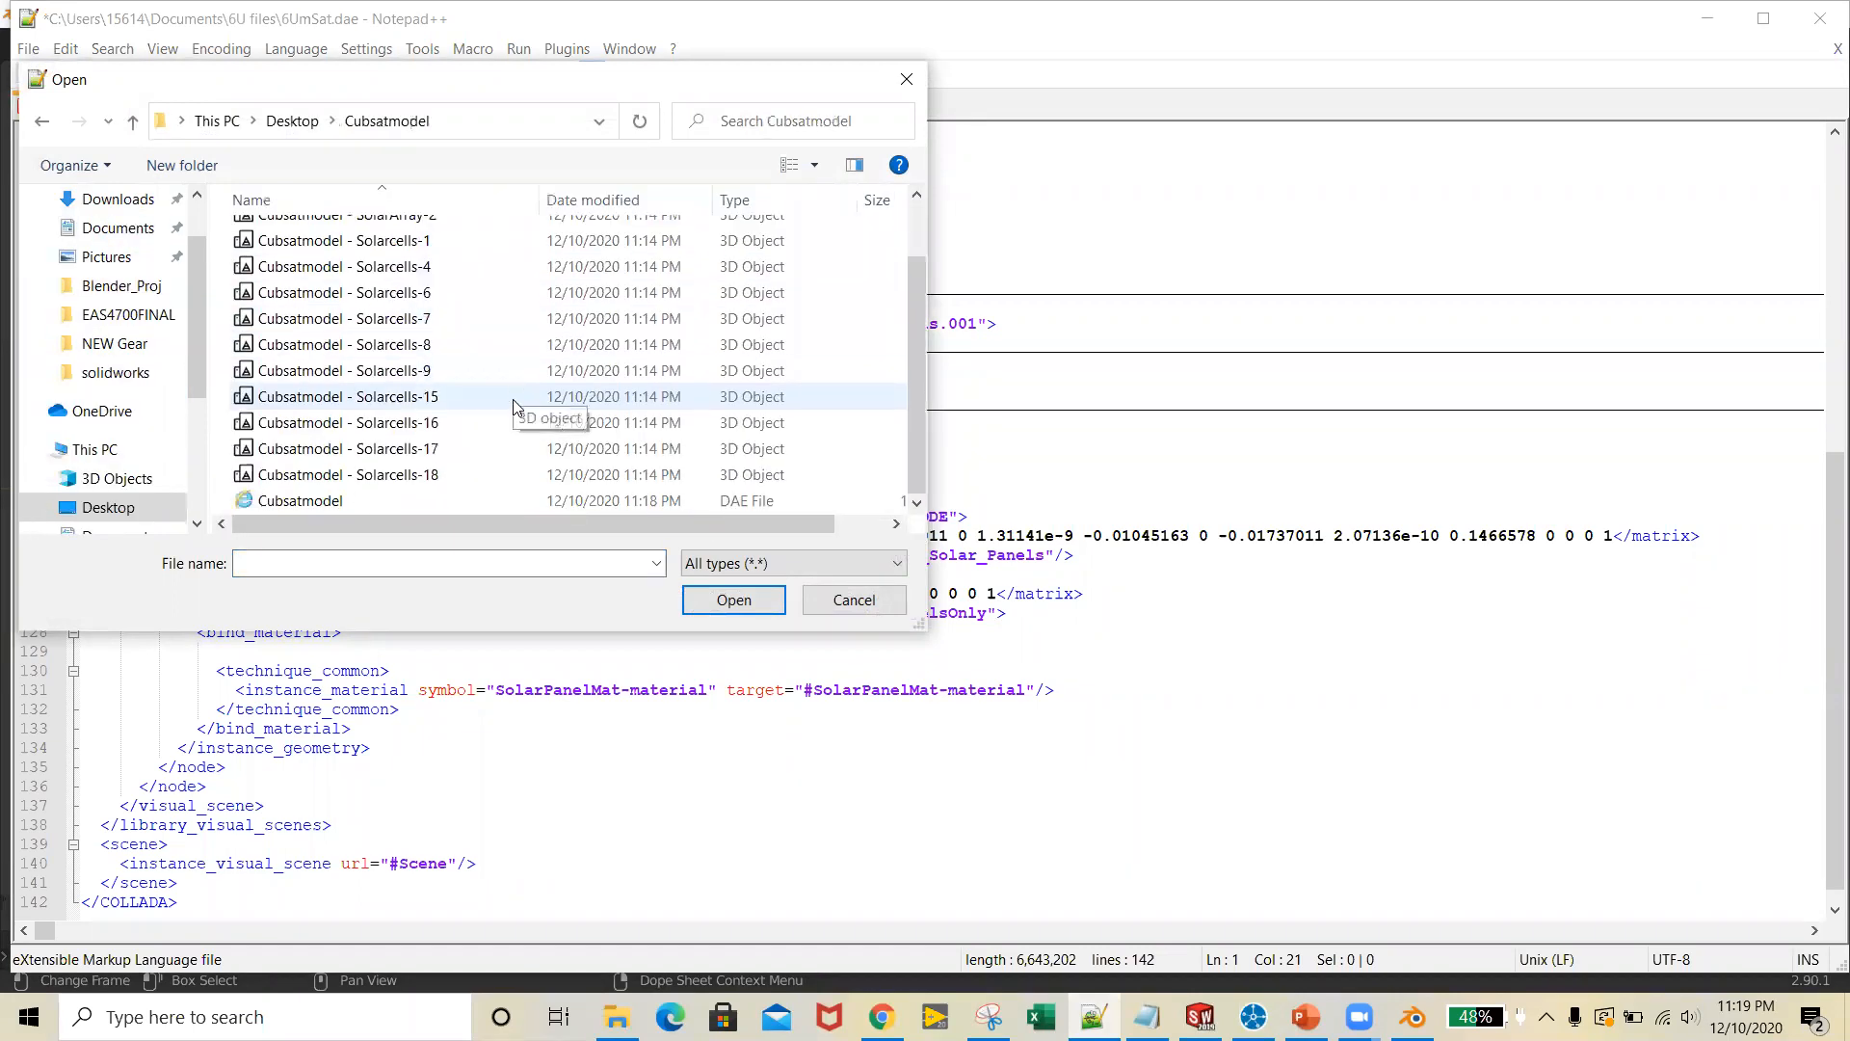
pyautogui.click(374, 503)
pyautogui.click(742, 604)
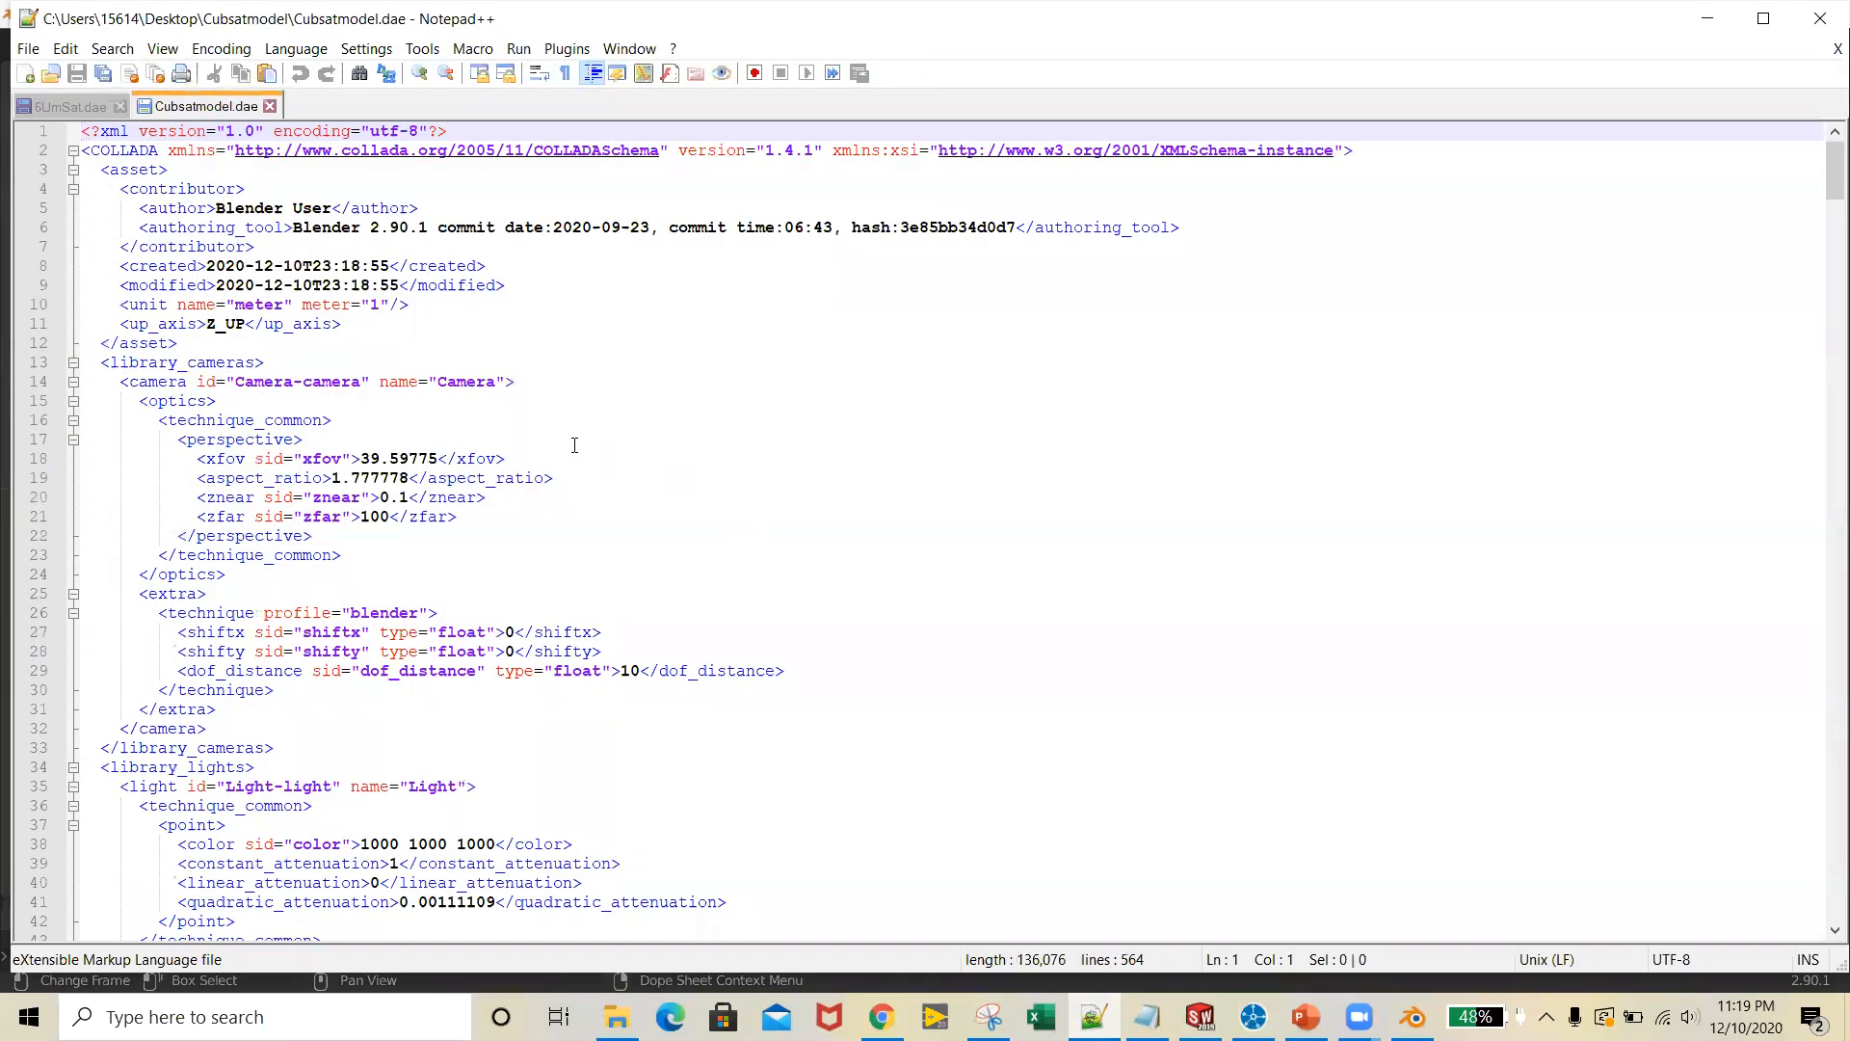
# Collapse the asset, cameras, lights and geometries sections, leaving library_visual_scenes expanded
pyautogui.click(73, 169)
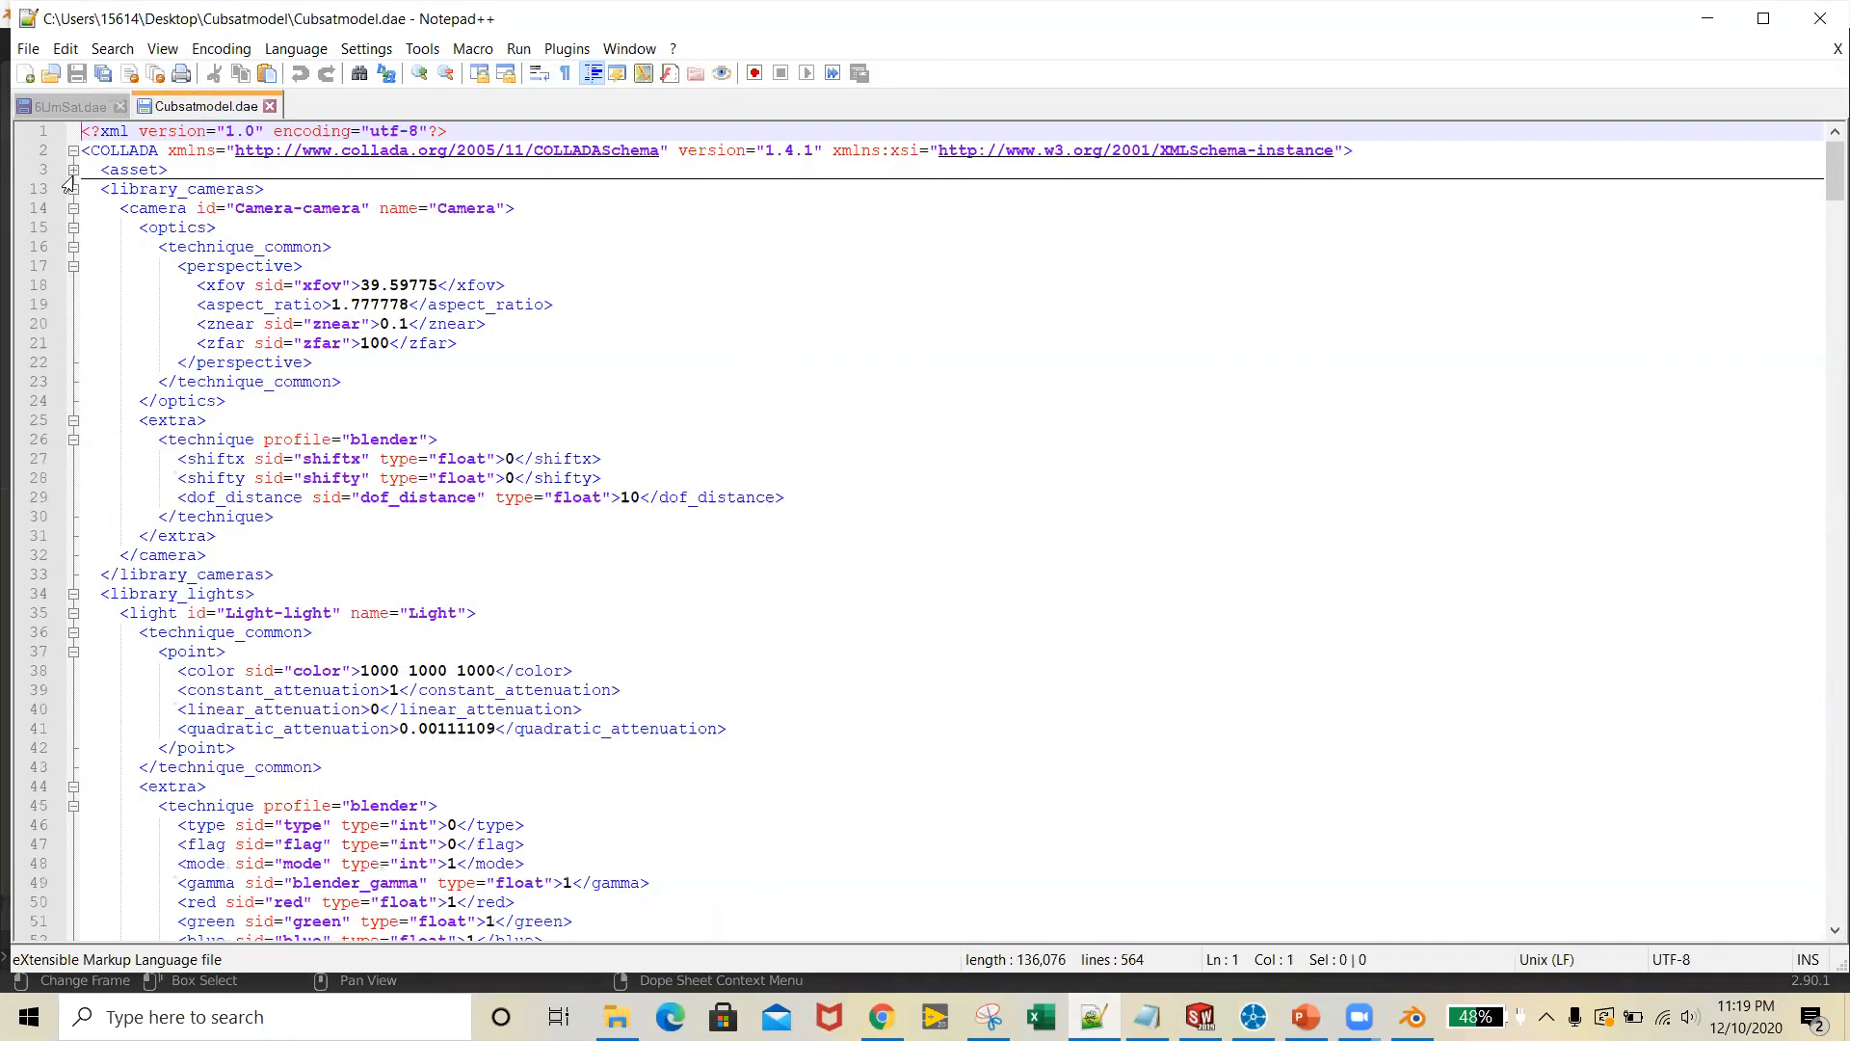
pyautogui.click(73, 150)
pyautogui.click(73, 150)
pyautogui.click(73, 189)
pyautogui.click(74, 208)
pyautogui.click(74, 247)
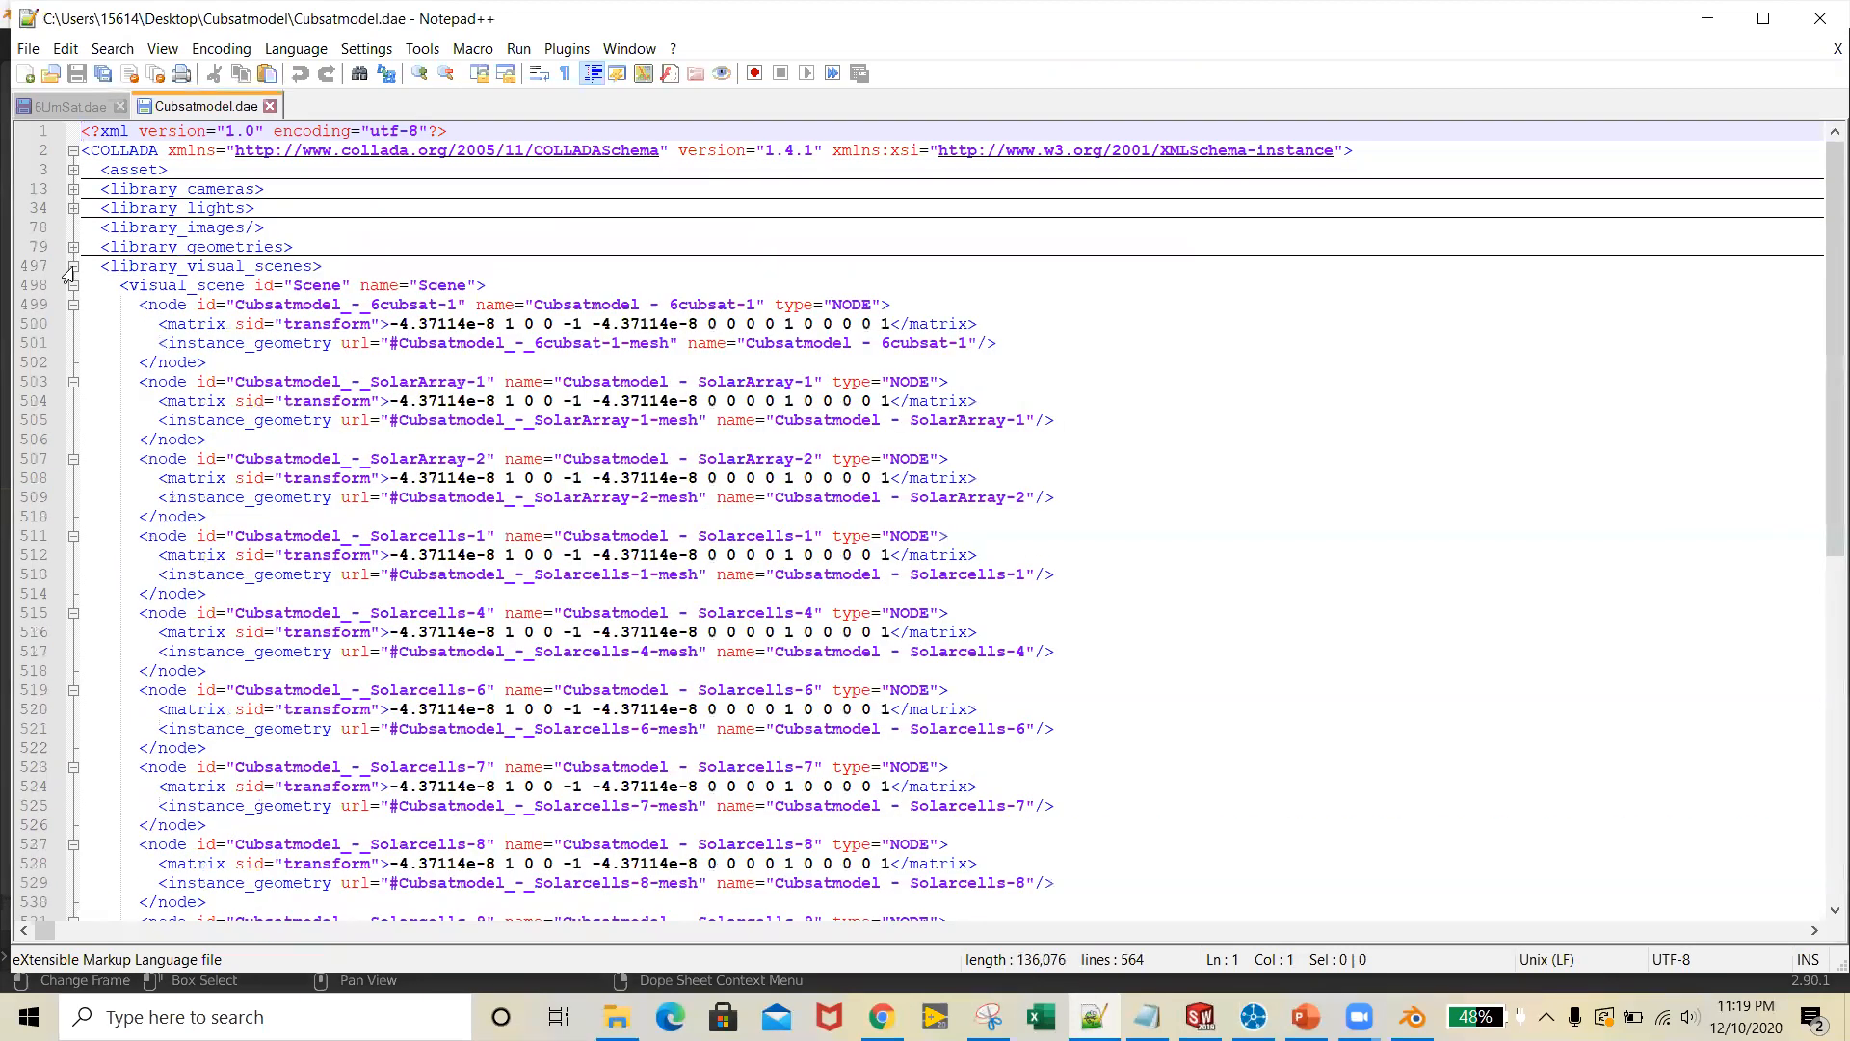
pyautogui.click(73, 266)
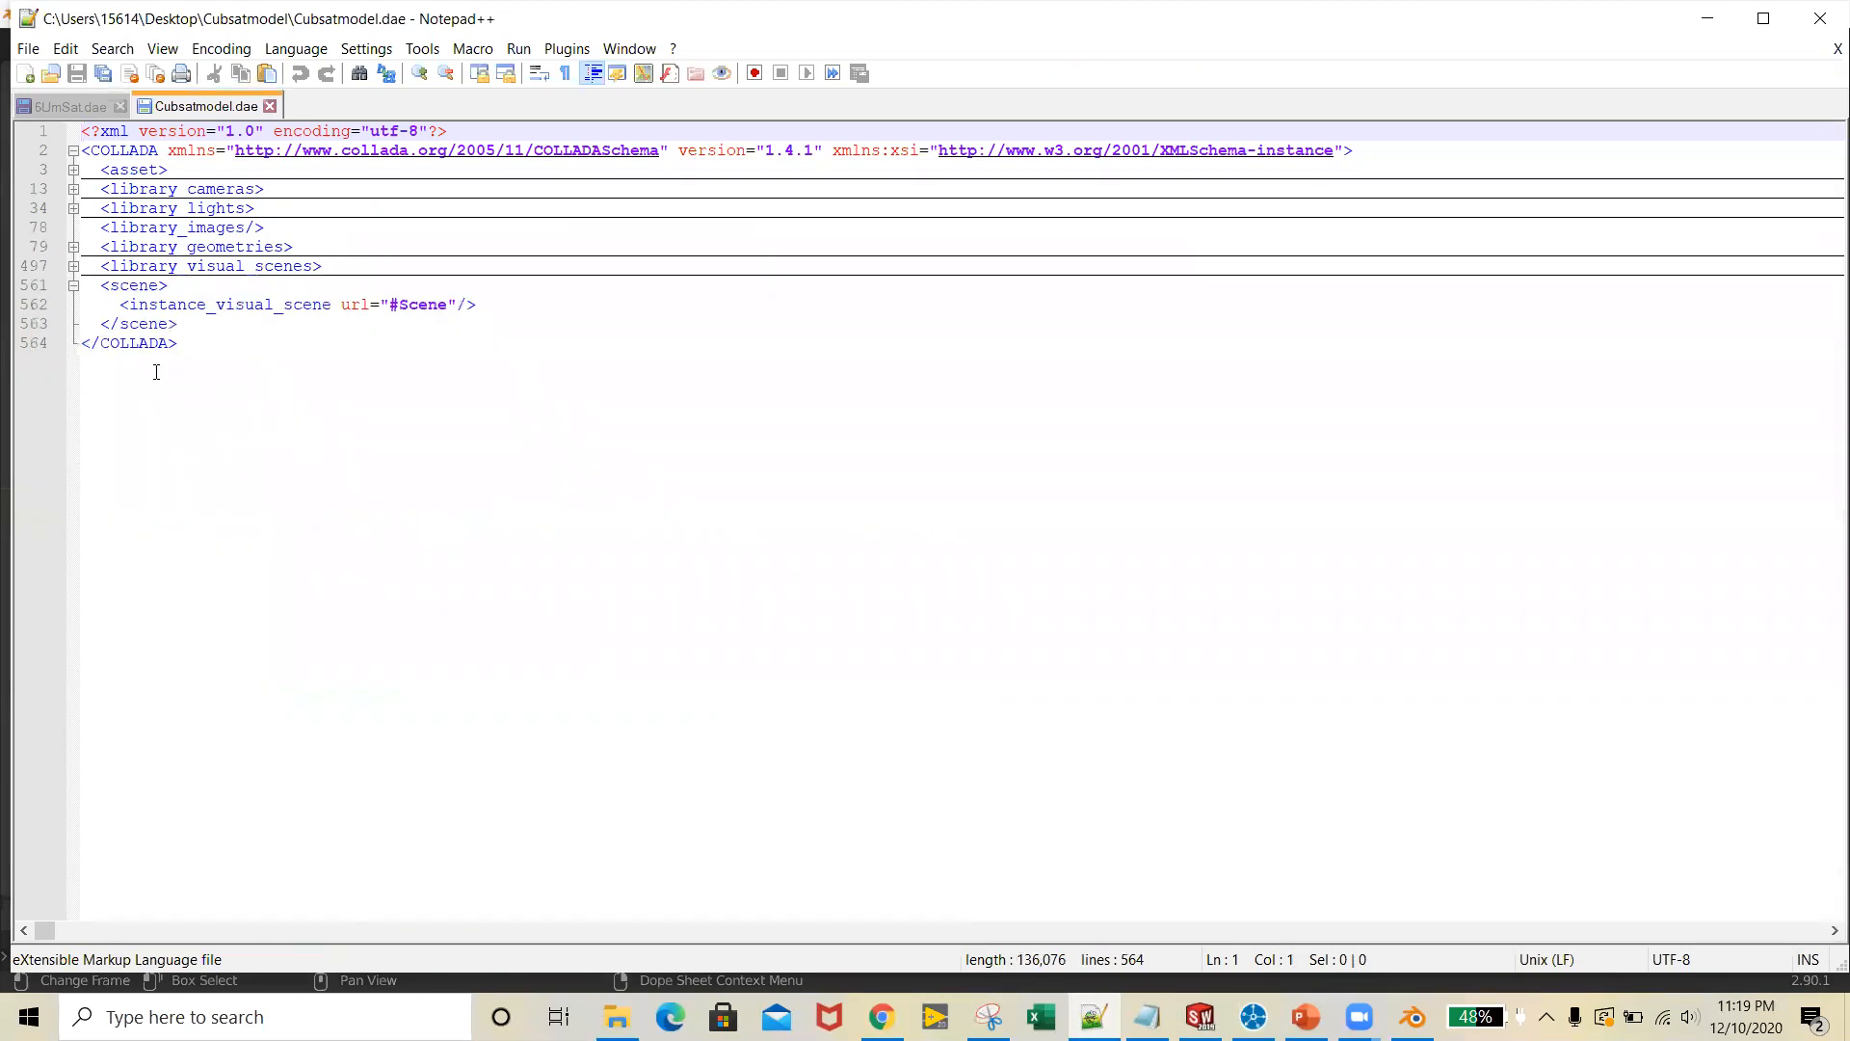
pyautogui.click(73, 266)
# Examine the library_visual_scenes section, including how each part's node opens and closes around its matrix and geometry lines
pyautogui.moveTo(129, 266); pyautogui.dragTo(177, 267)
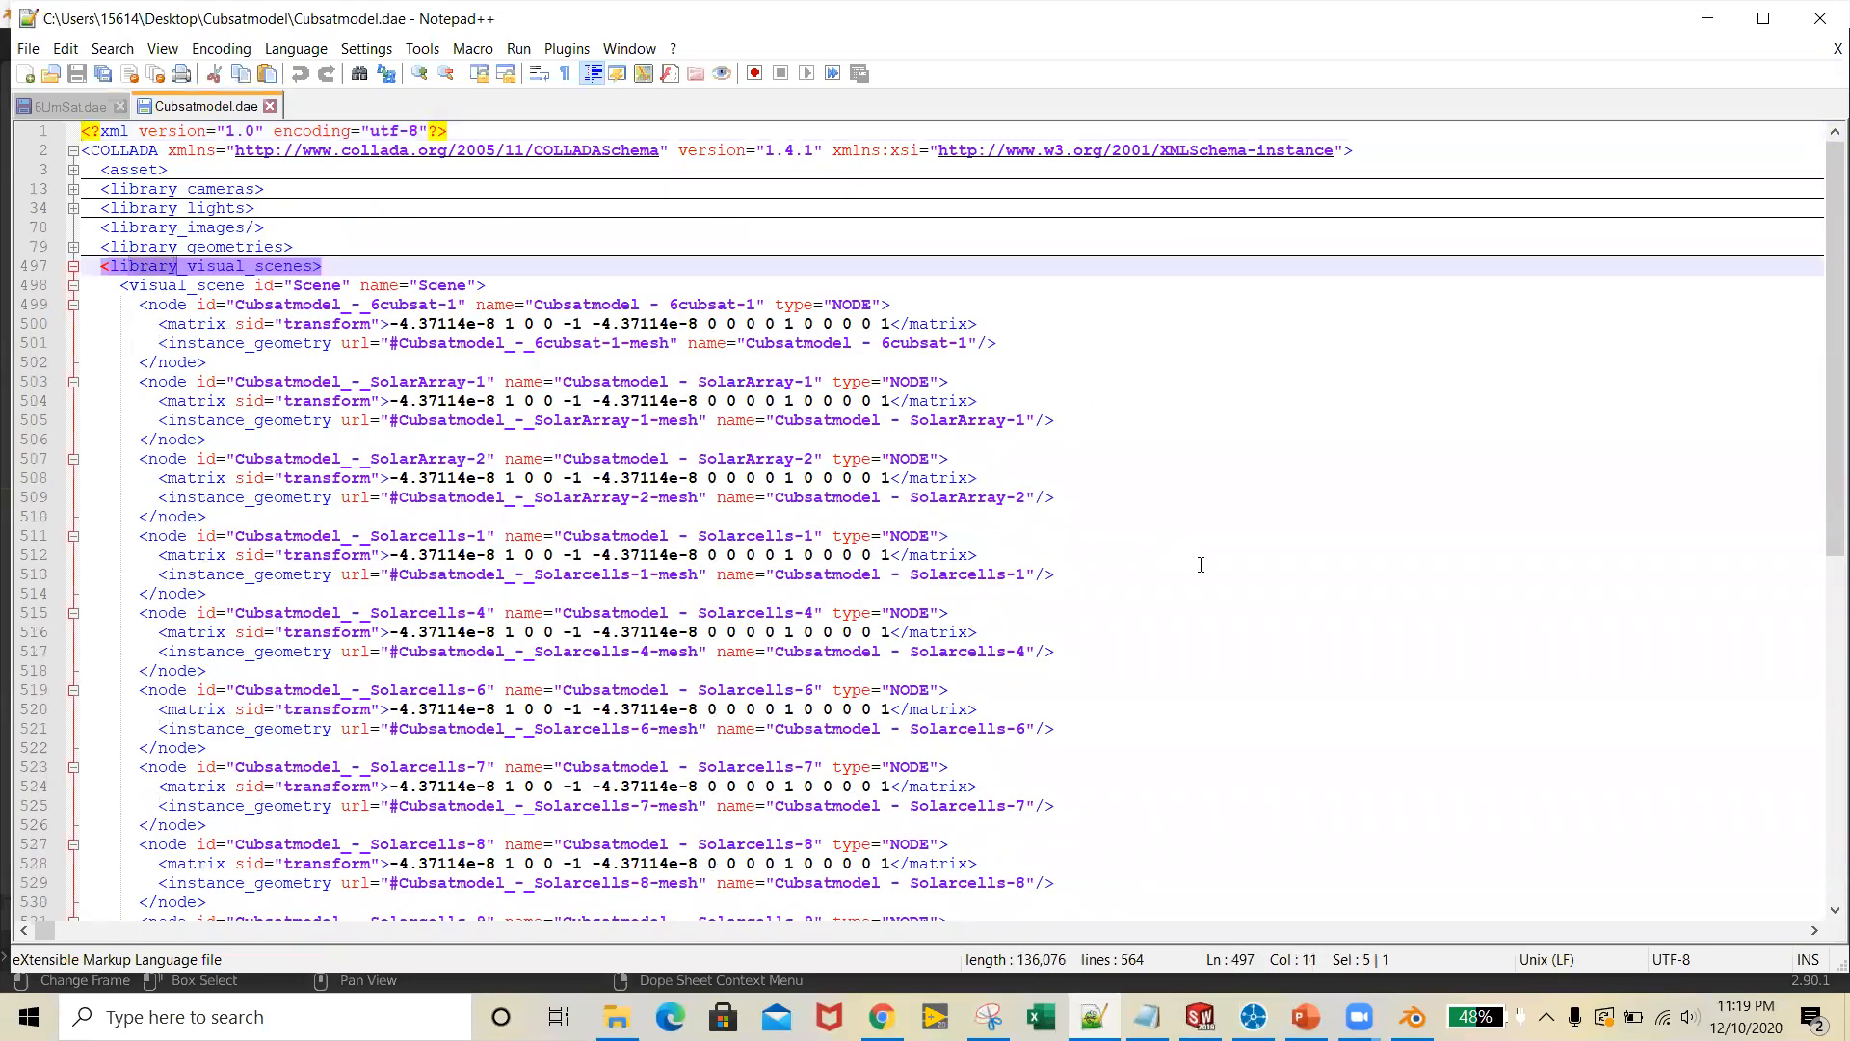
pyautogui.moveTo(1201, 564); pyautogui.dragTo(1157, 565)
pyautogui.click(545, 366)
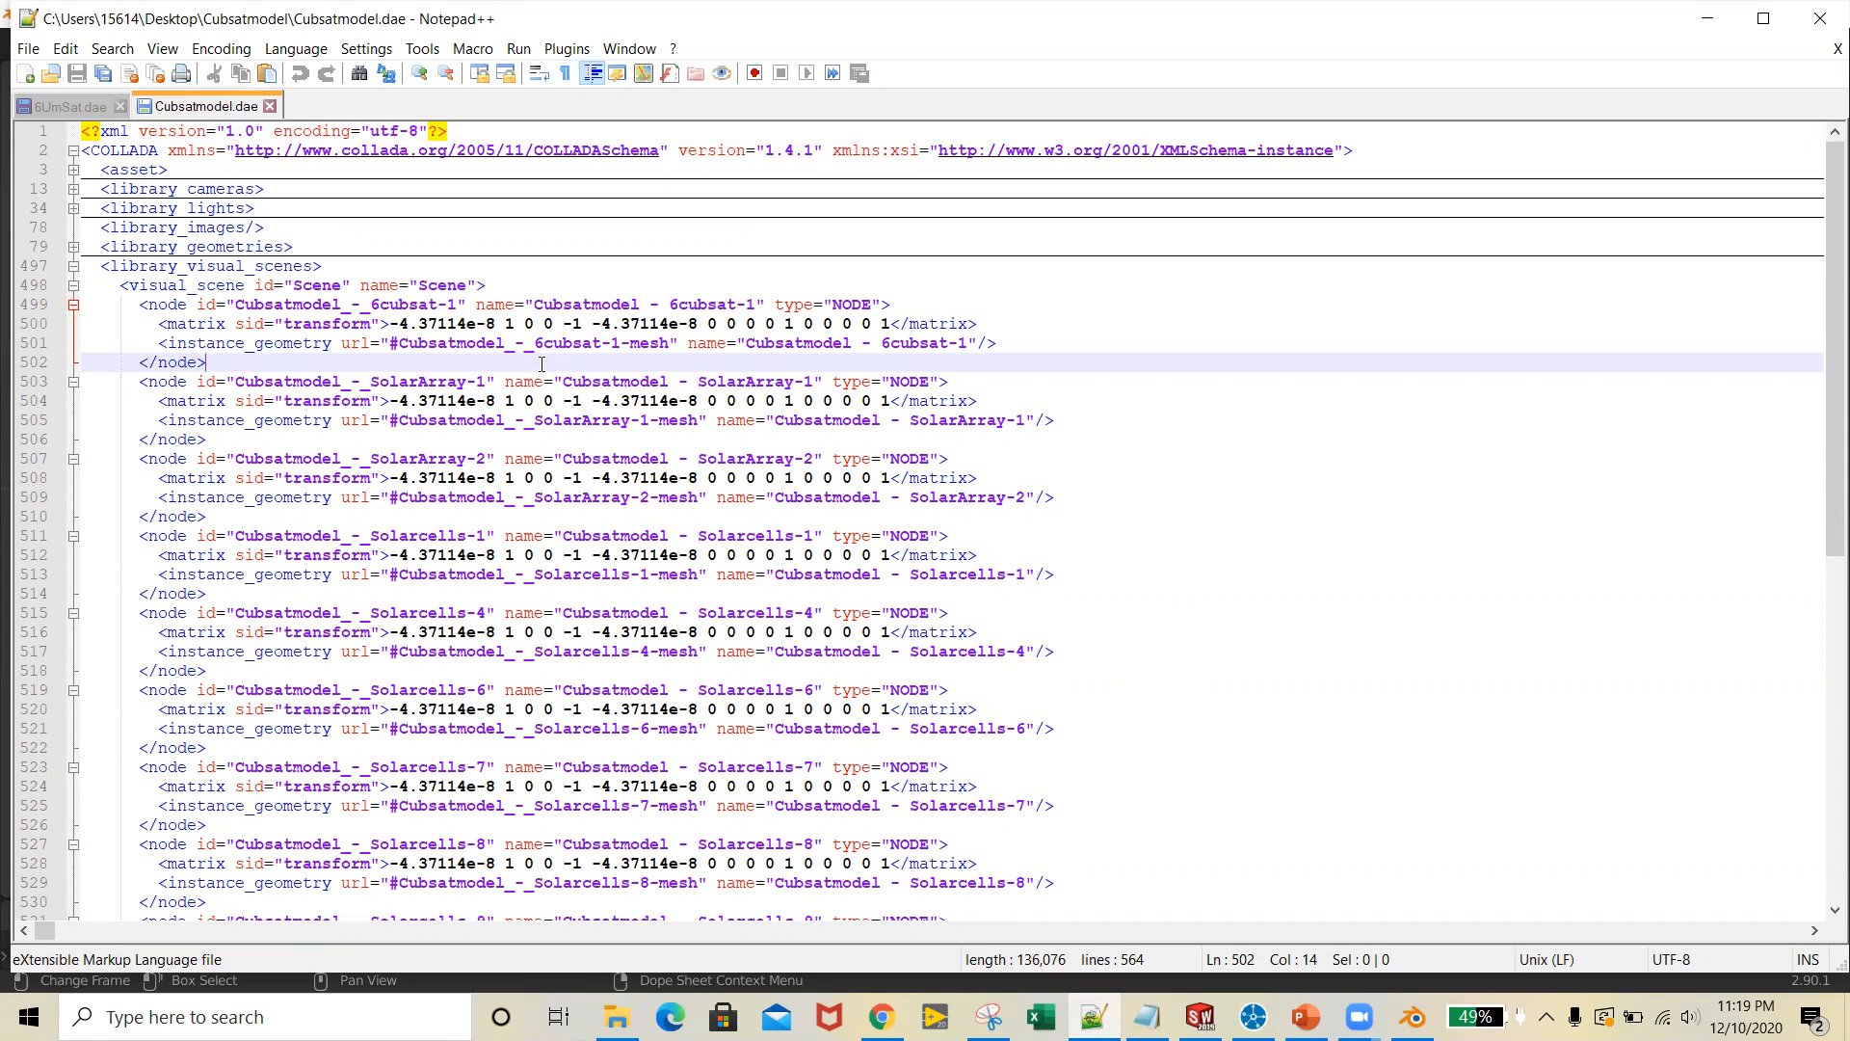
pyautogui.click(237, 347)
pyautogui.click(248, 289)
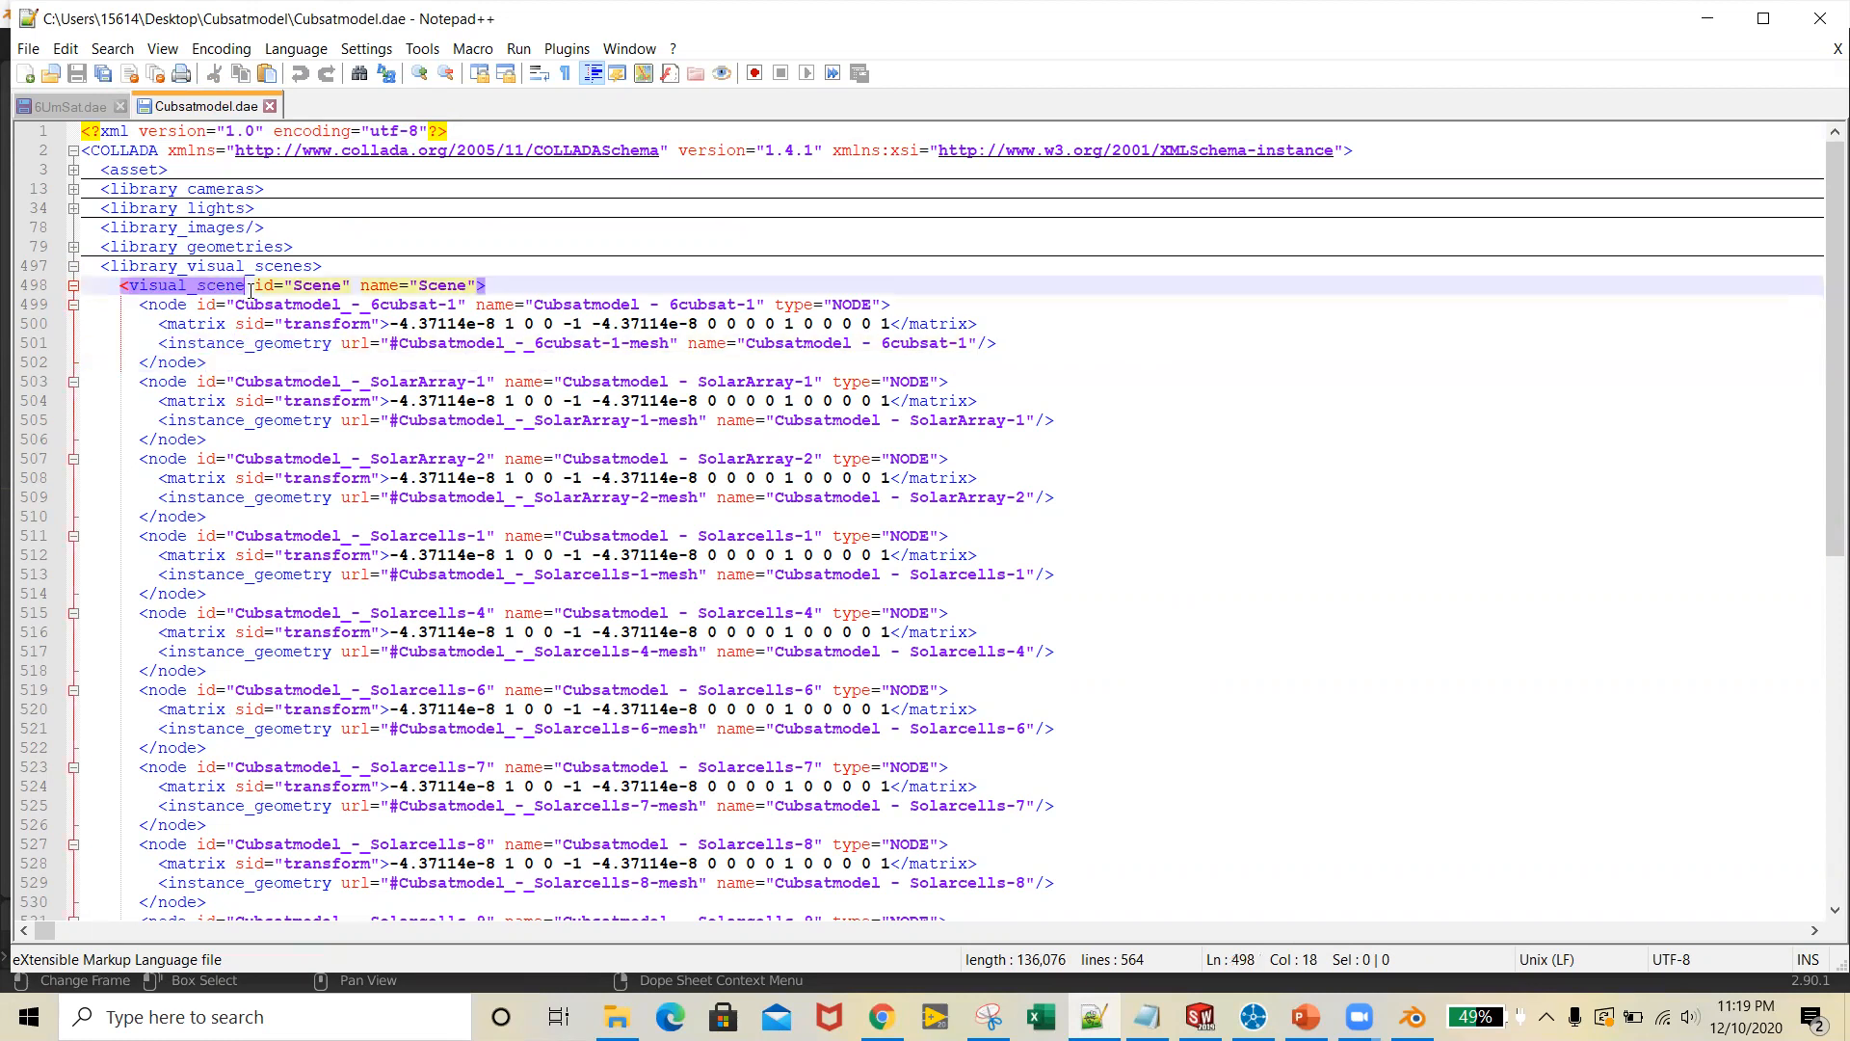
pyautogui.click(299, 381)
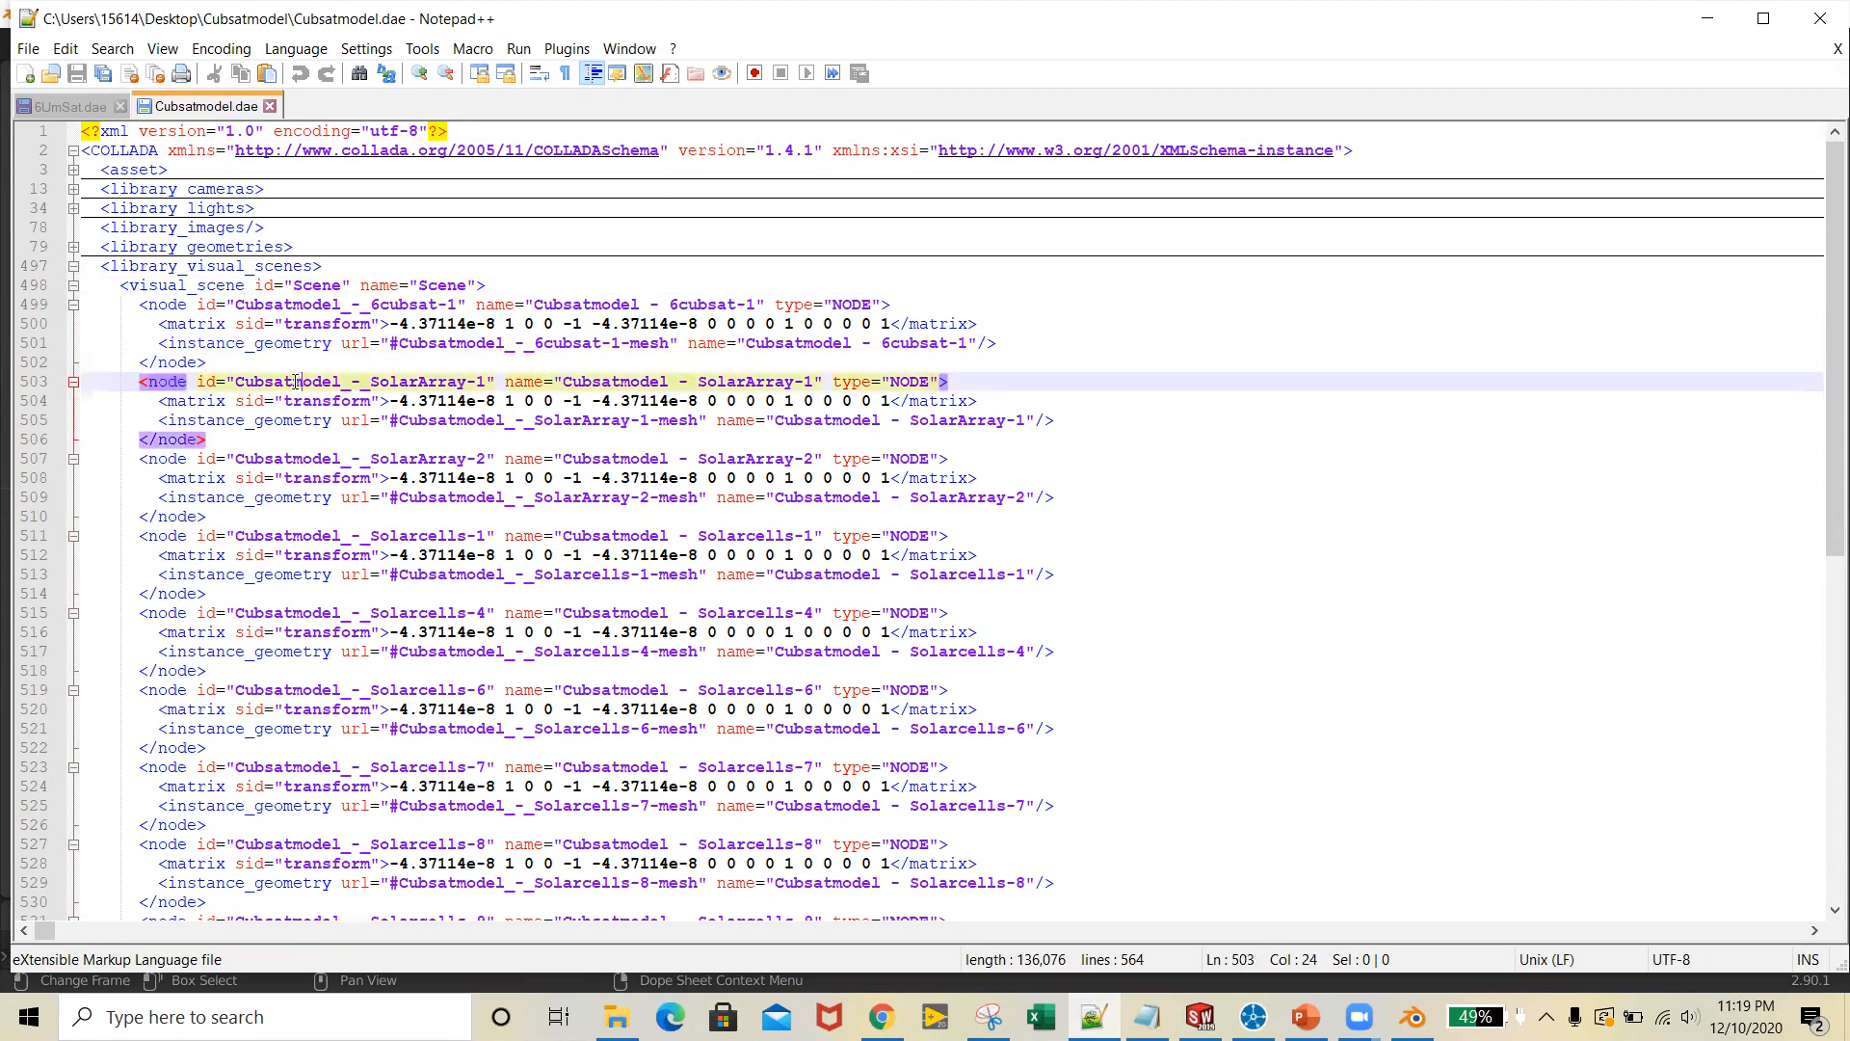
pyautogui.click(399, 446)
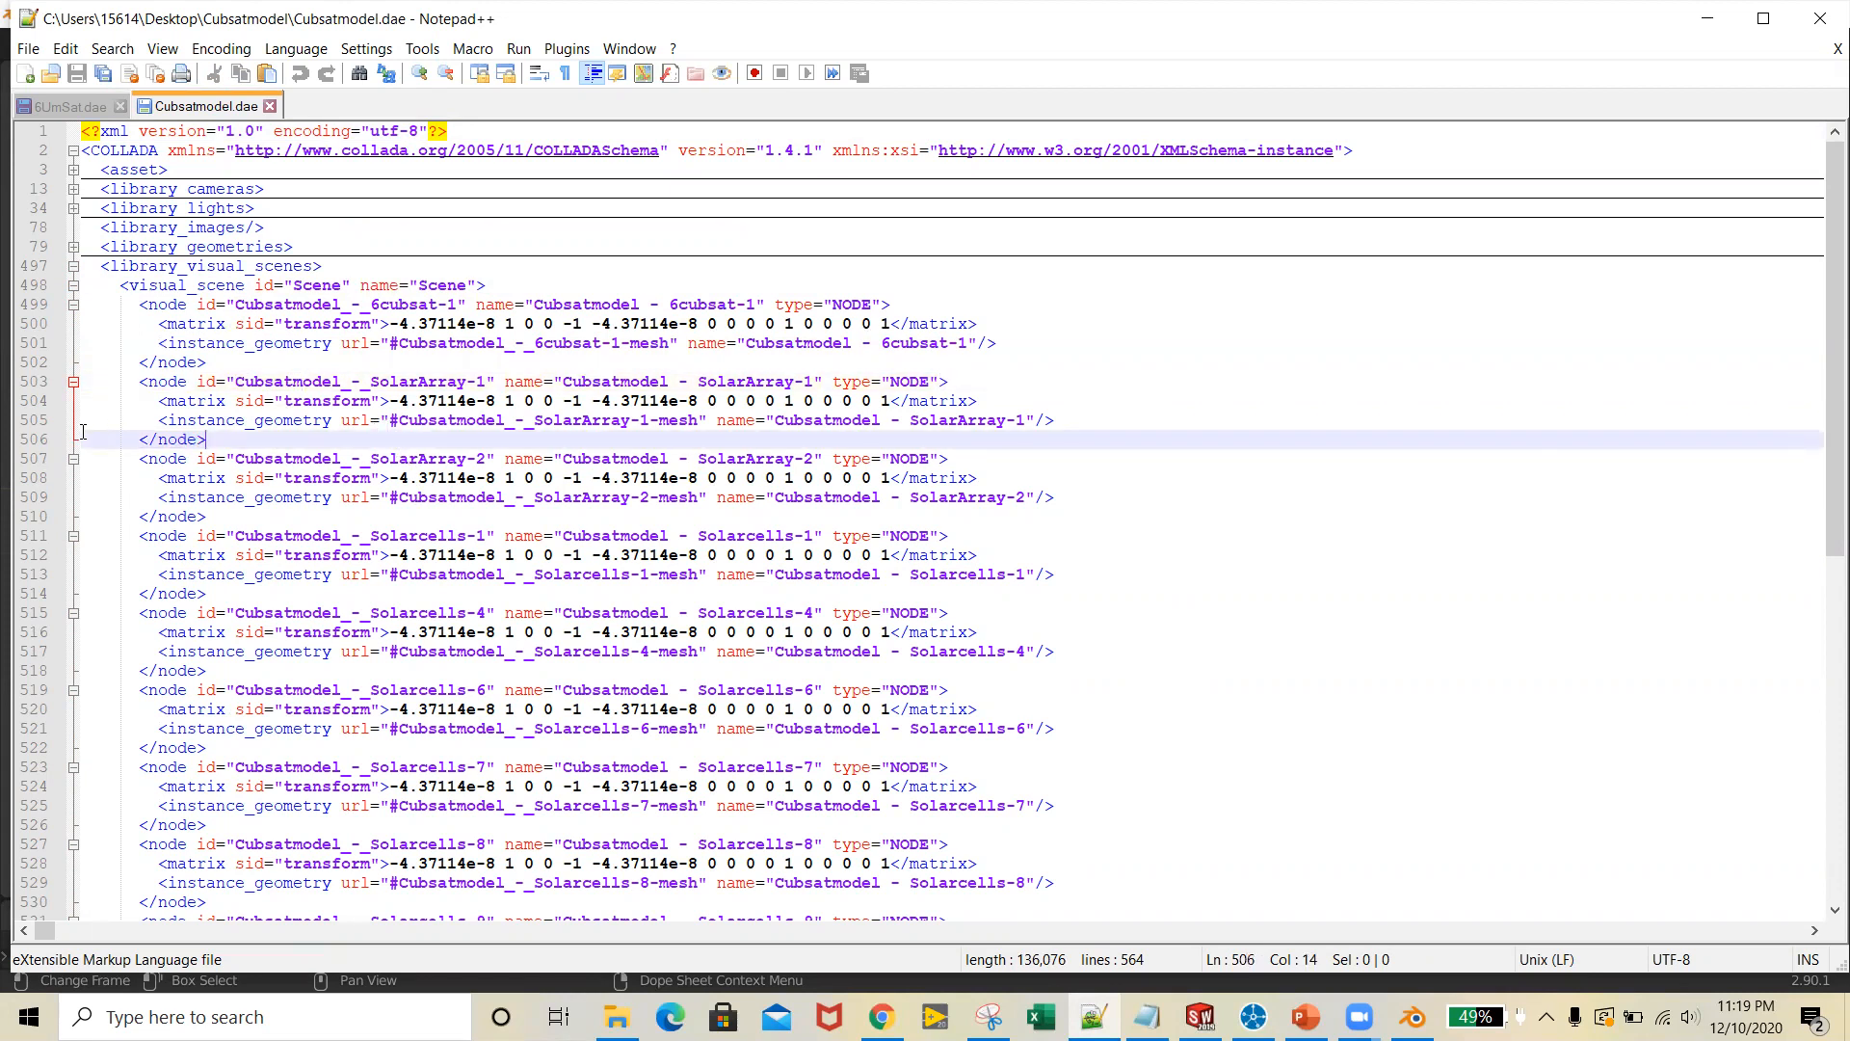
pyautogui.click(166, 306)
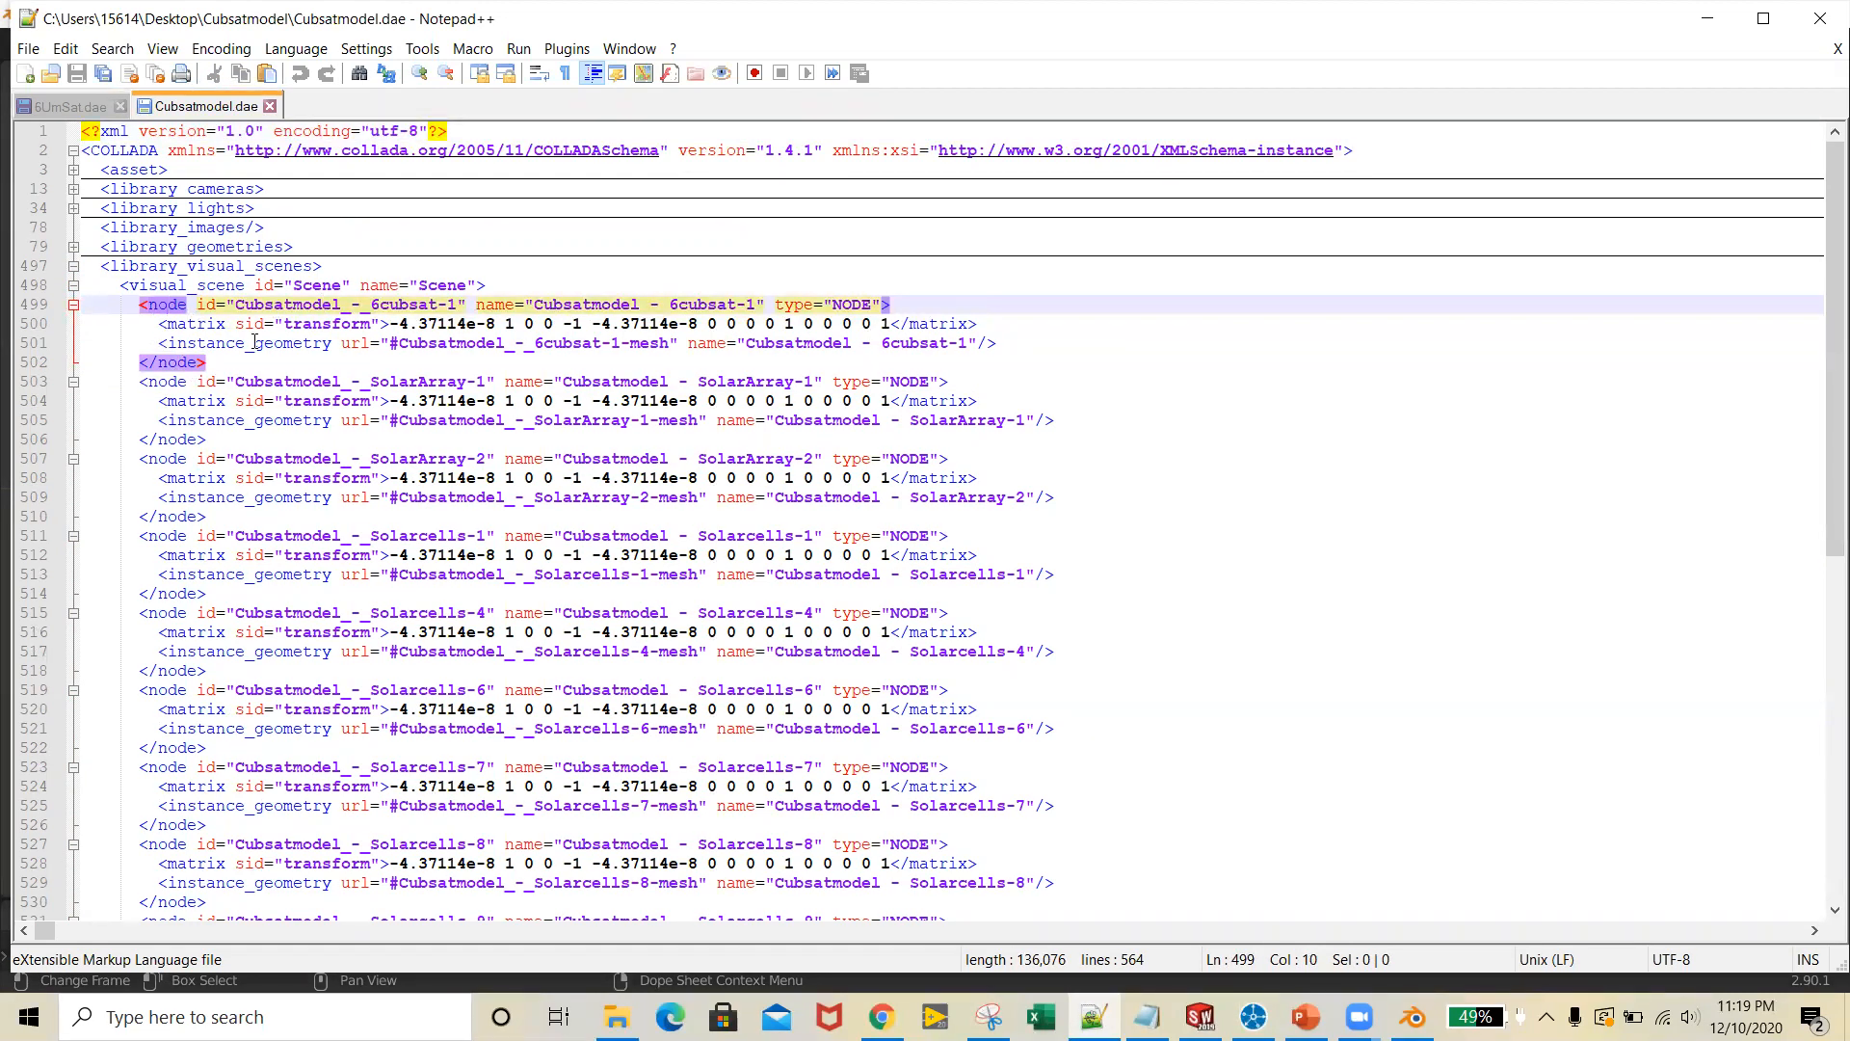
pyautogui.click(154, 363)
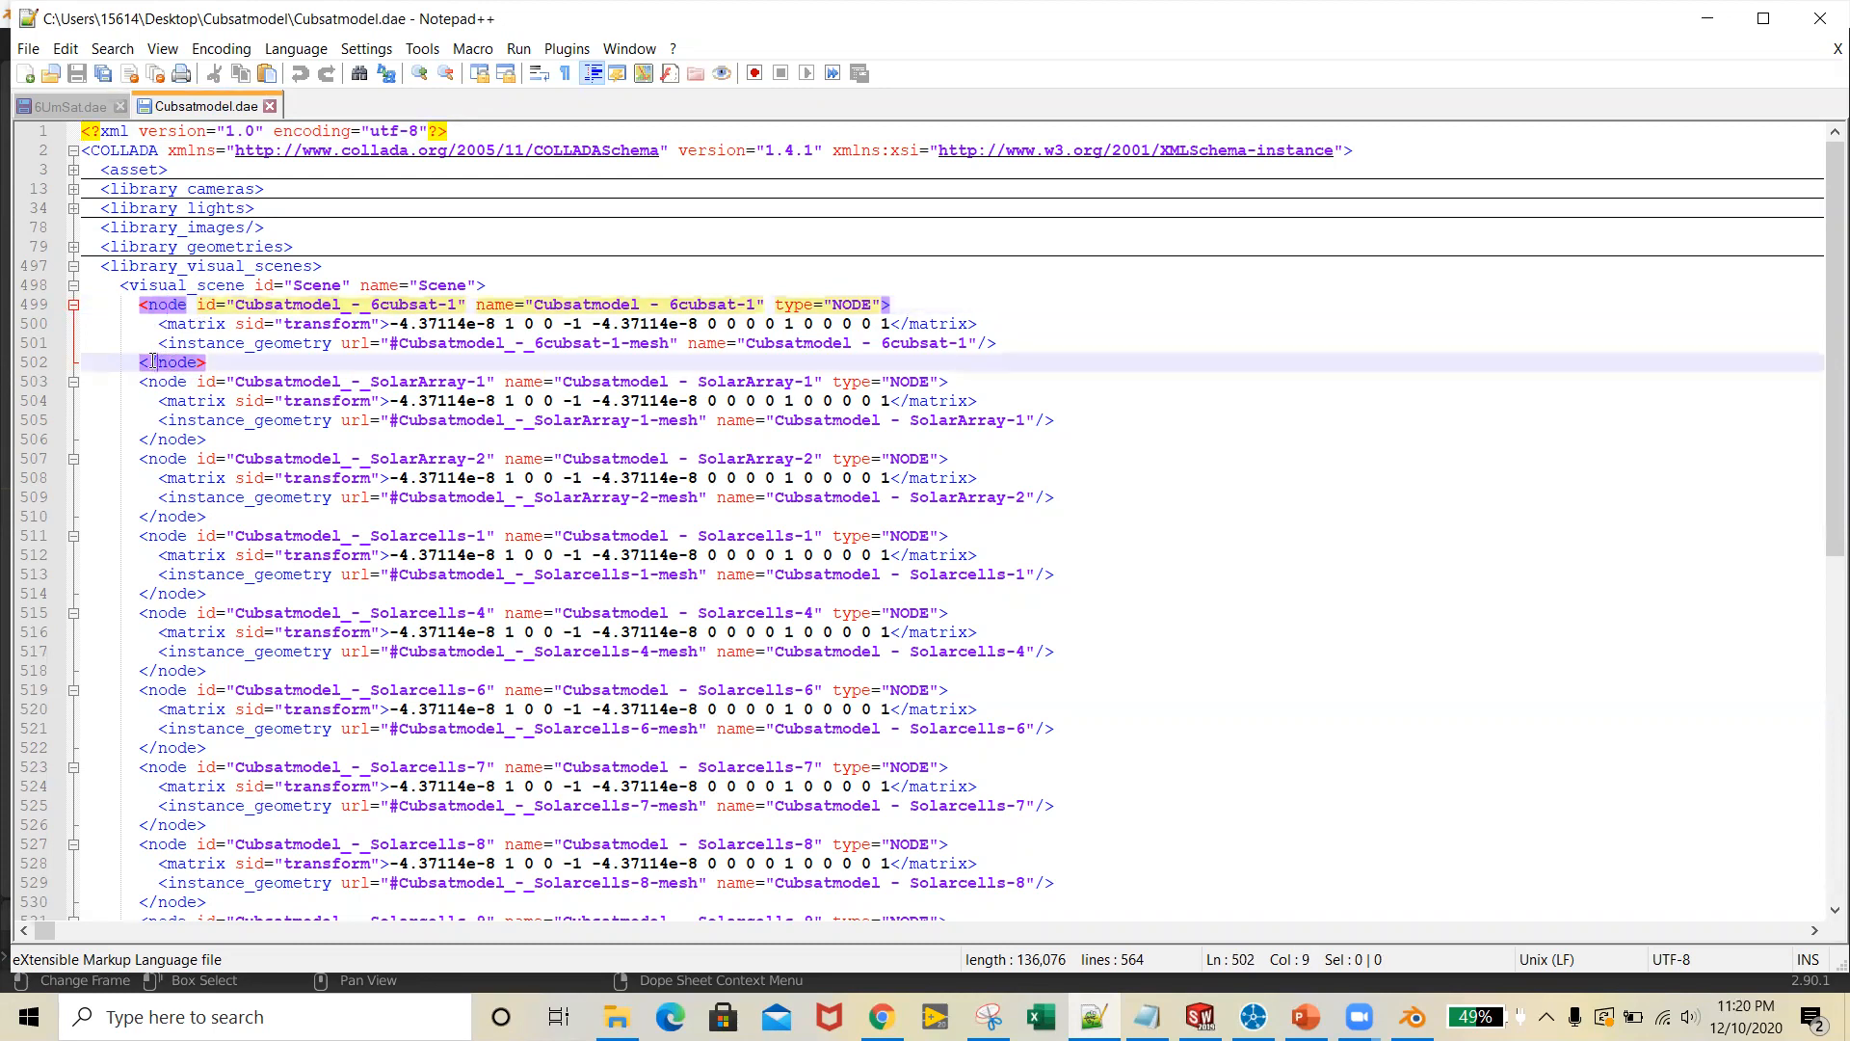
pyautogui.click(282, 361)
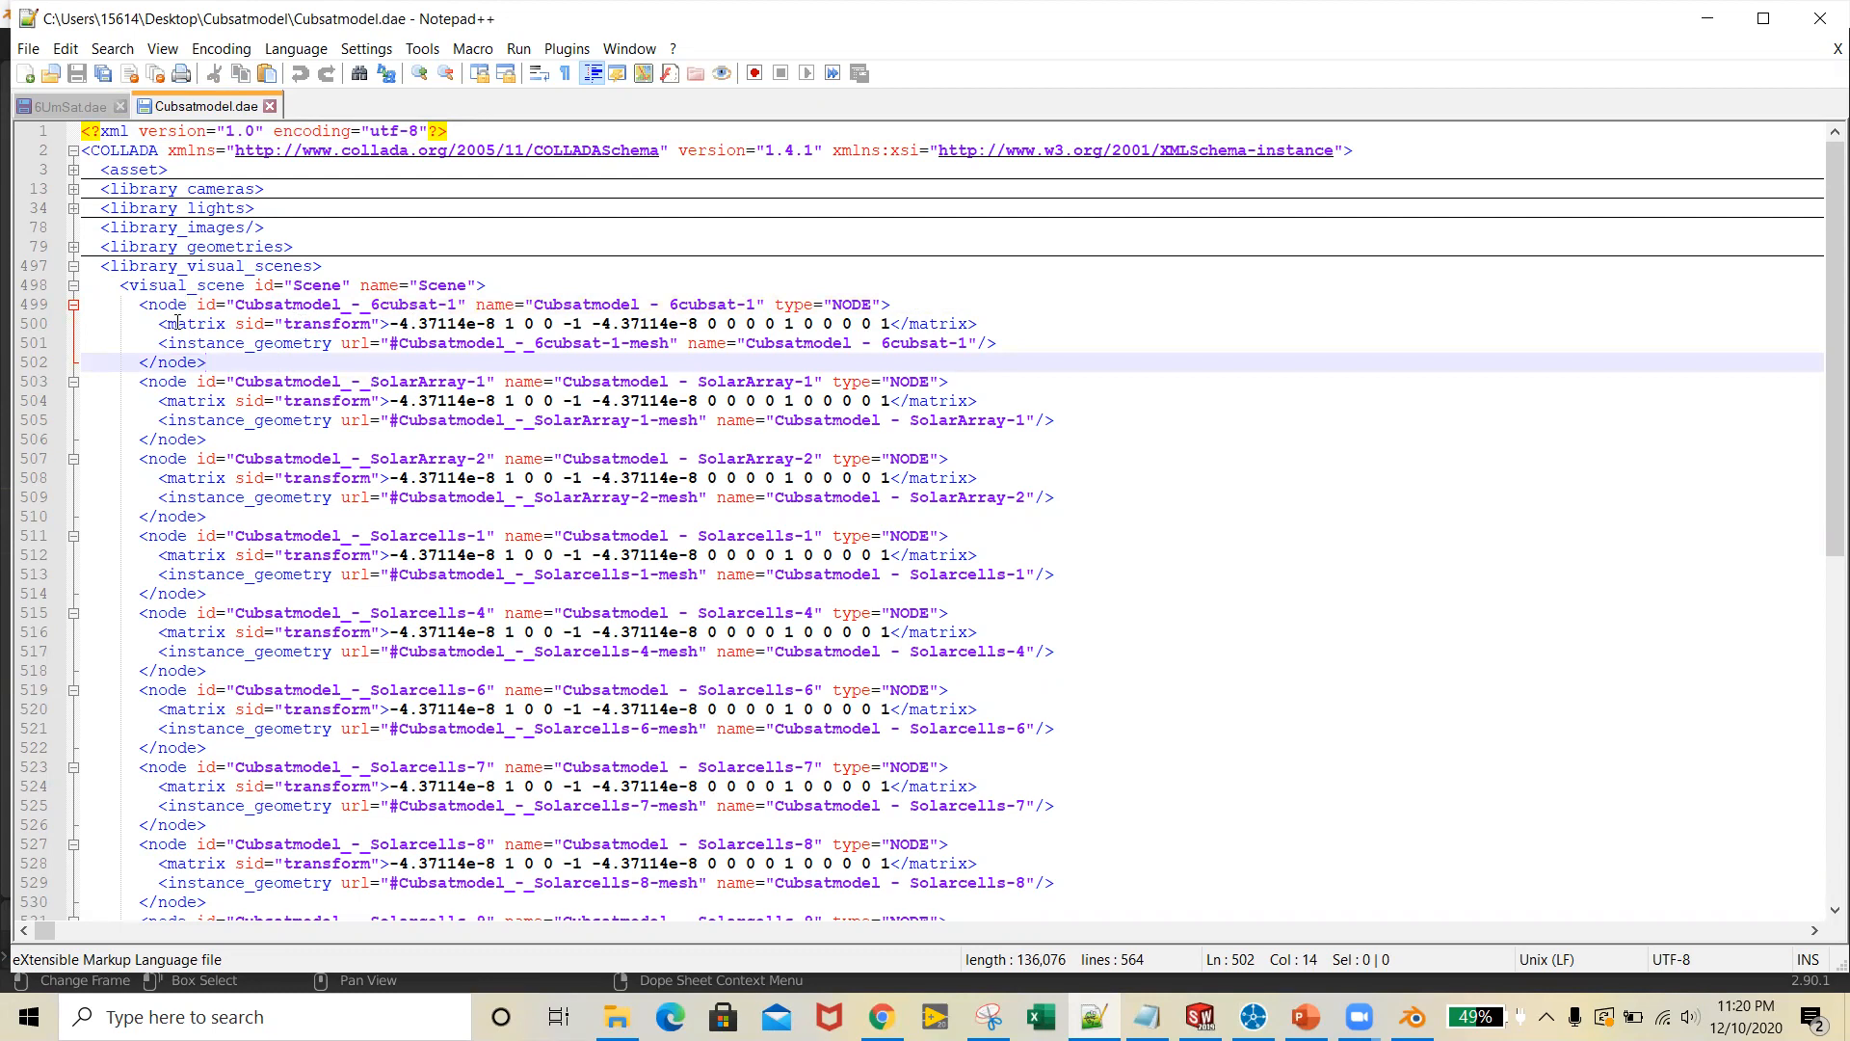
pyautogui.click(177, 306)
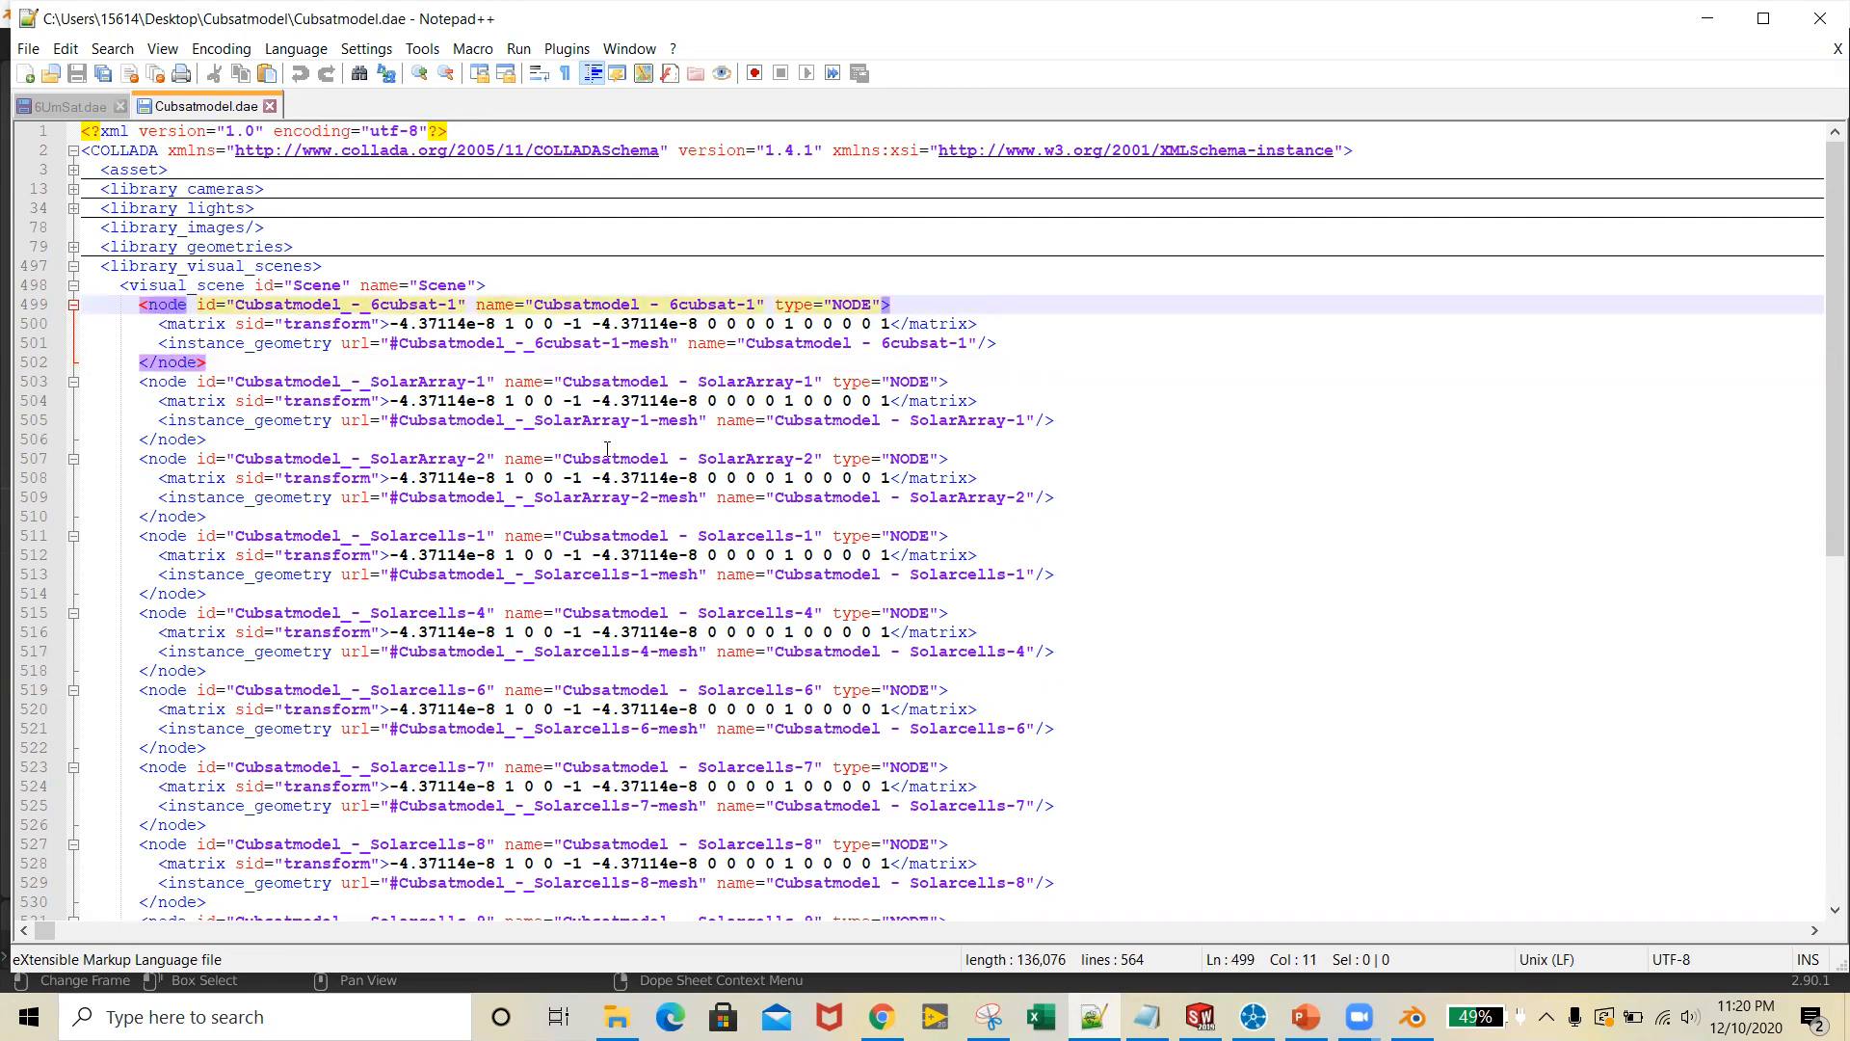
# Insert an opening <node> tag on a new line between the SolarArray-2 node and the Solarcells-1 node
pyautogui.moveTo(399, 308); pyautogui.dragTo(418, 306)
pyautogui.scroll(-1, 451, 379)
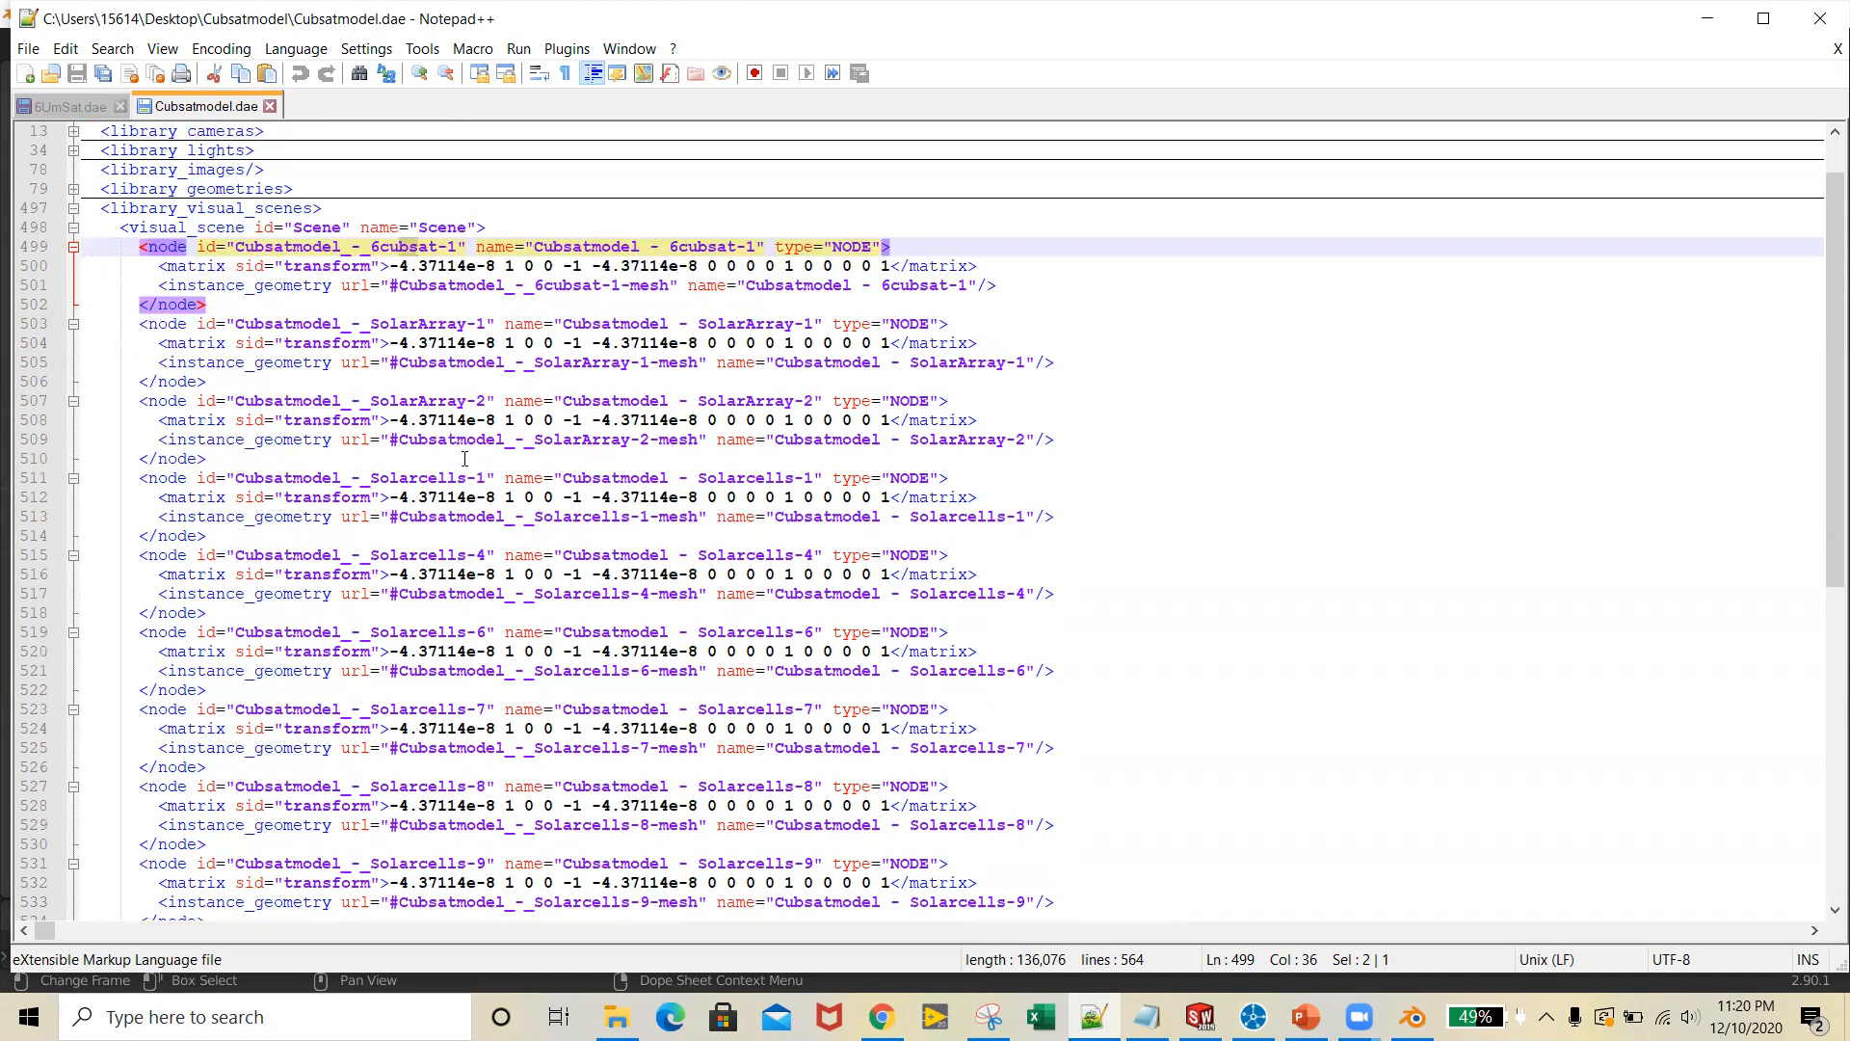
pyautogui.click(418, 439)
pyautogui.click(297, 461)
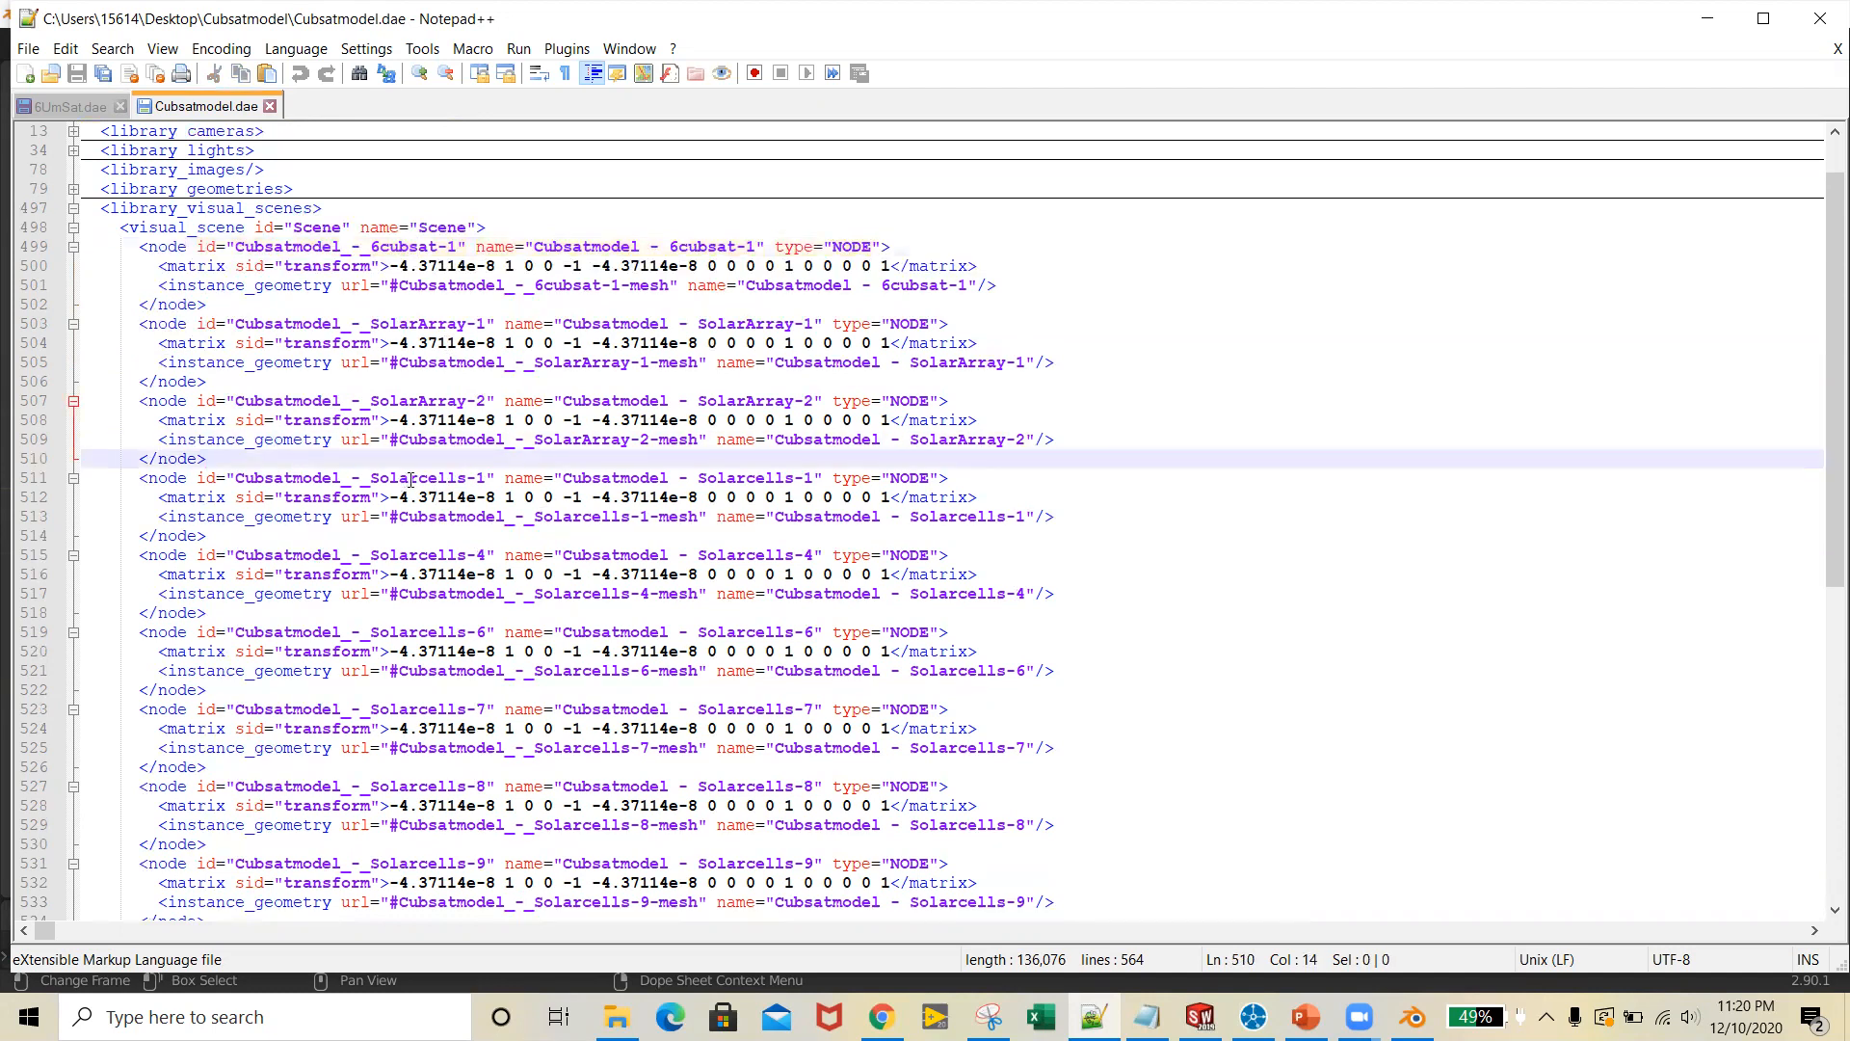
pyautogui.moveTo(447, 479); pyautogui.dragTo(486, 481)
pyautogui.moveTo(429, 556); pyautogui.dragTo(447, 559)
pyautogui.click(374, 464)
pyautogui.press('Return')
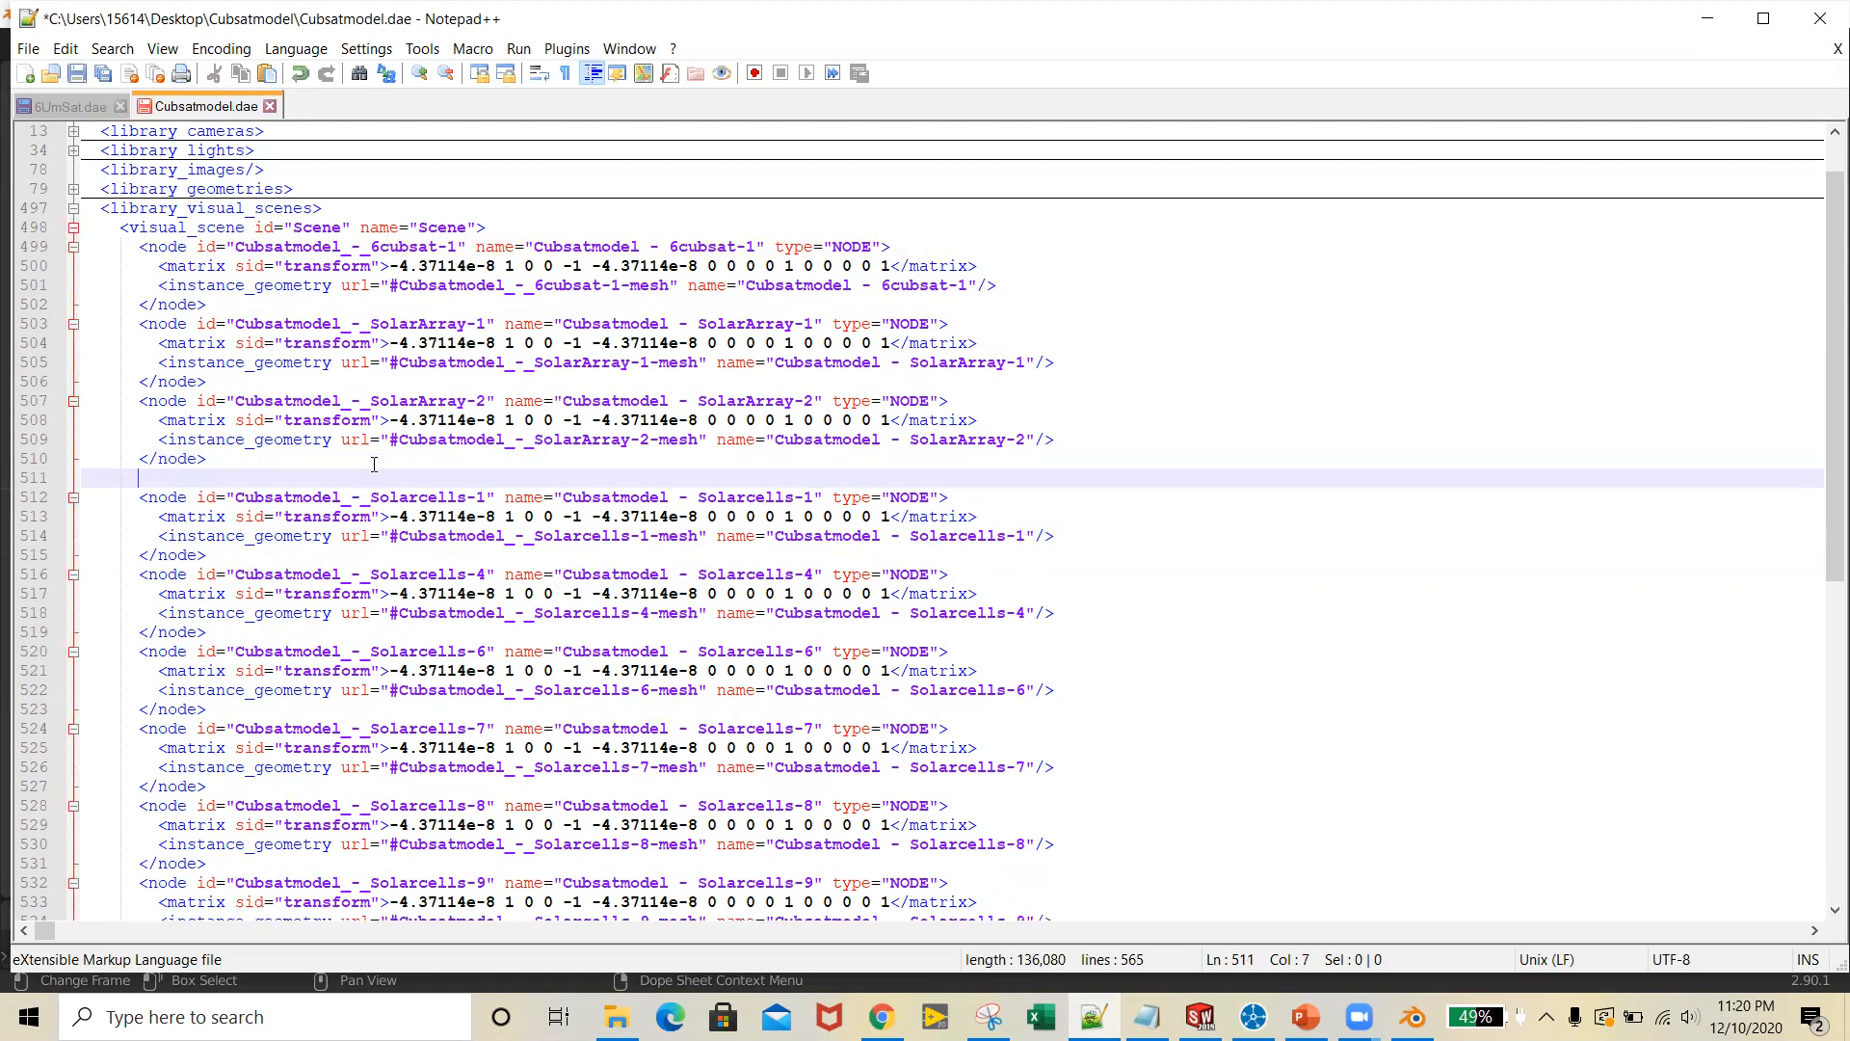
pyautogui.write('<node')
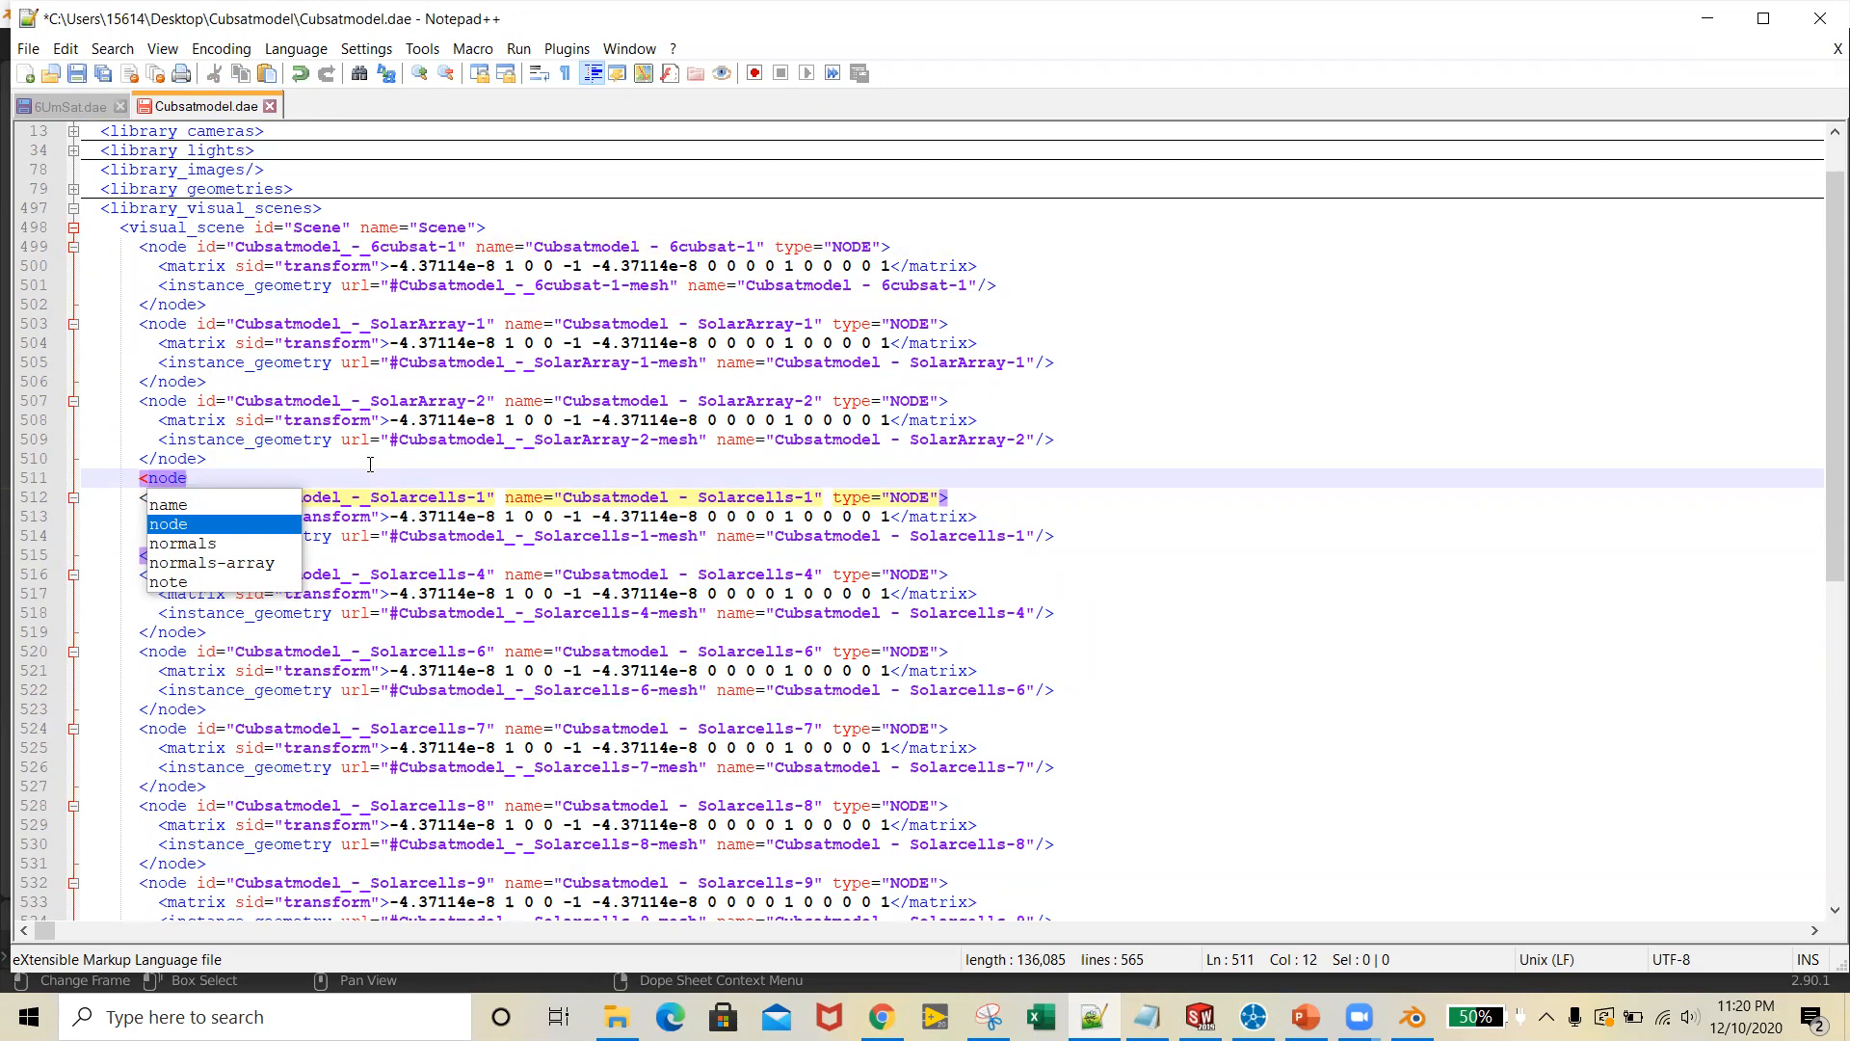
pyautogui.write('>')
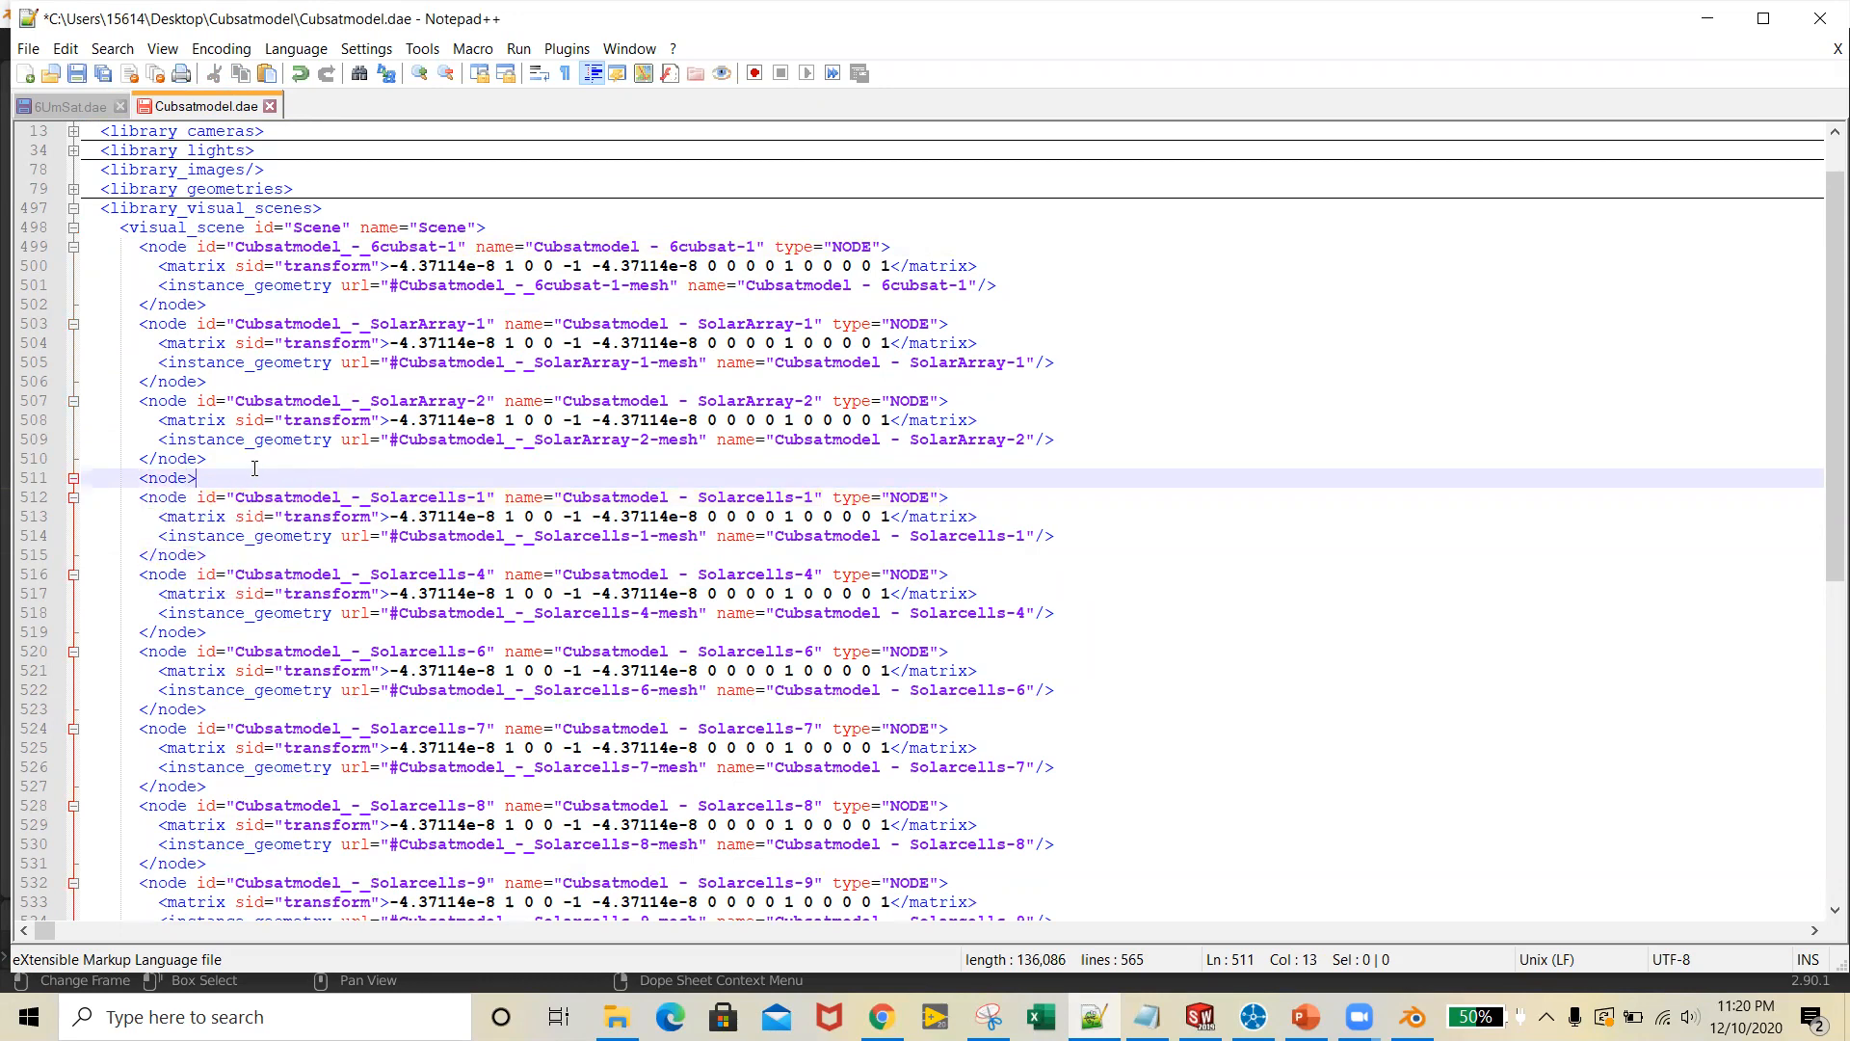
# Add a closing </node> tag after the Solarcells-18 node, before the Camera node, with a blank line above the tag
pyautogui.scroll(-10, 254, 469)
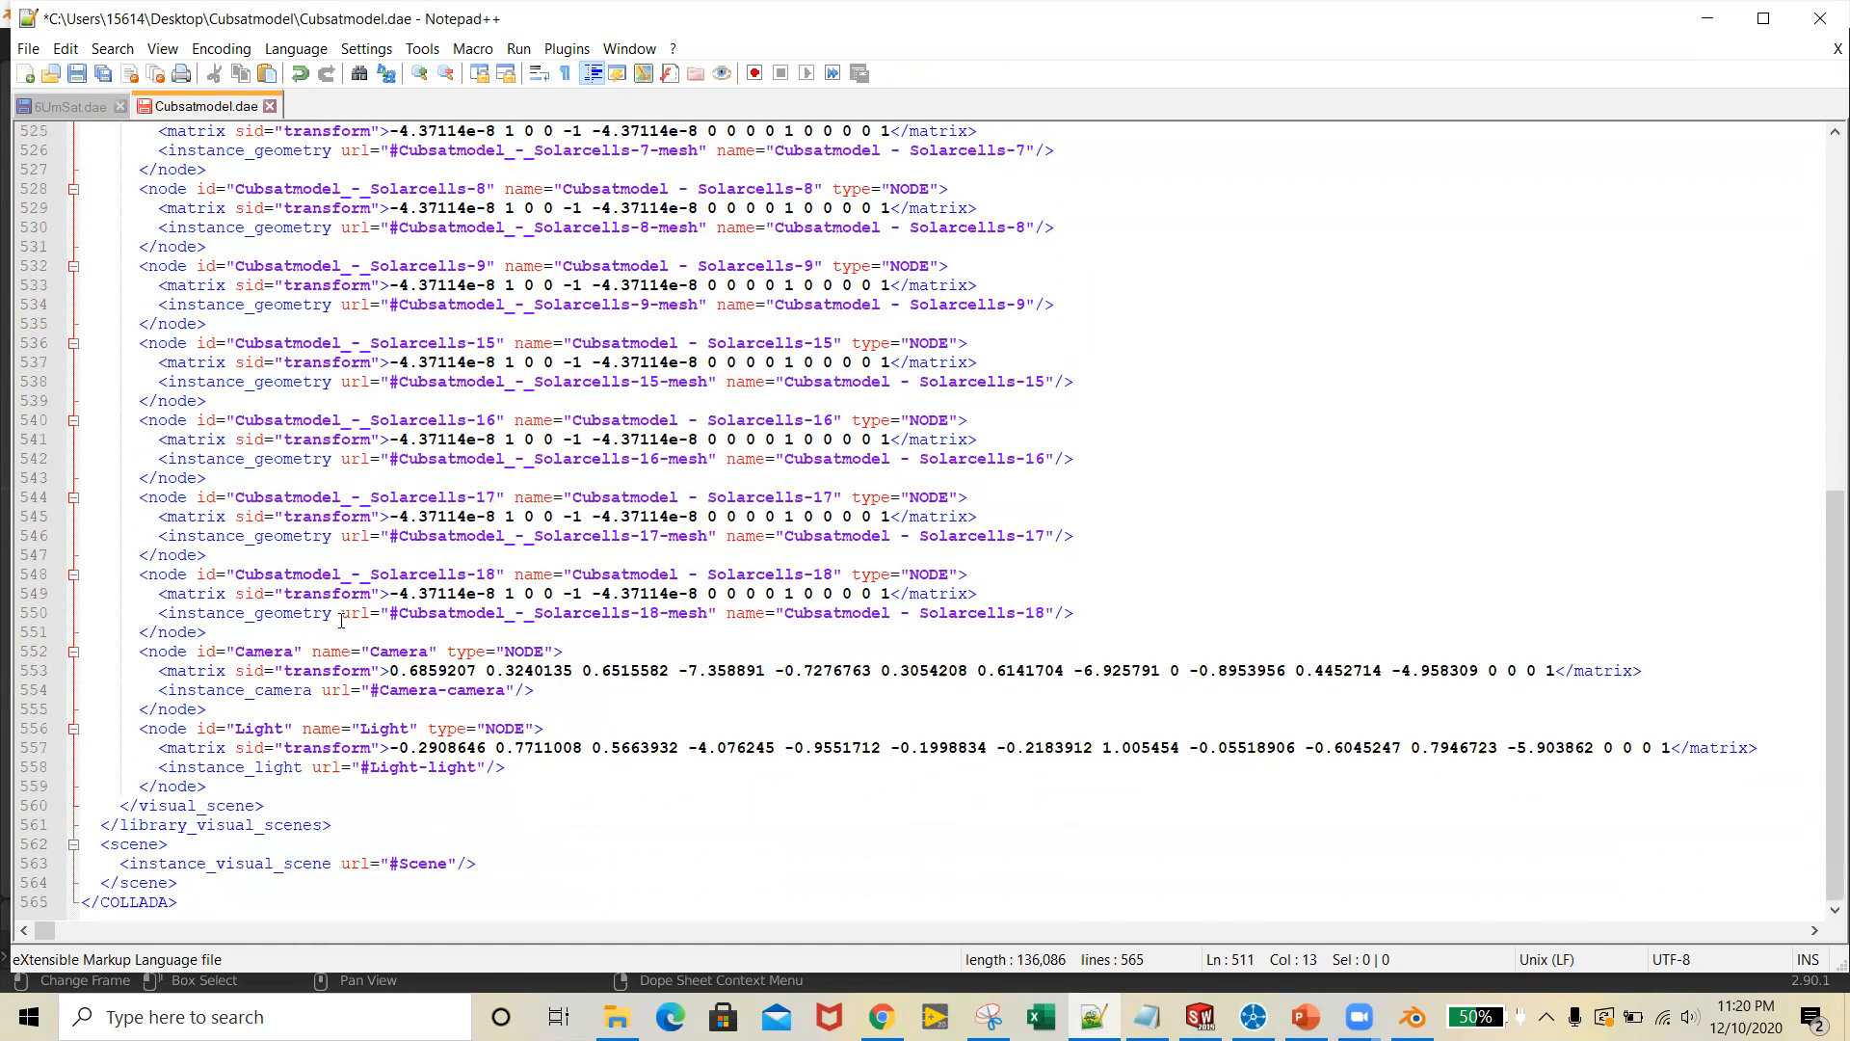
pyautogui.click(228, 630)
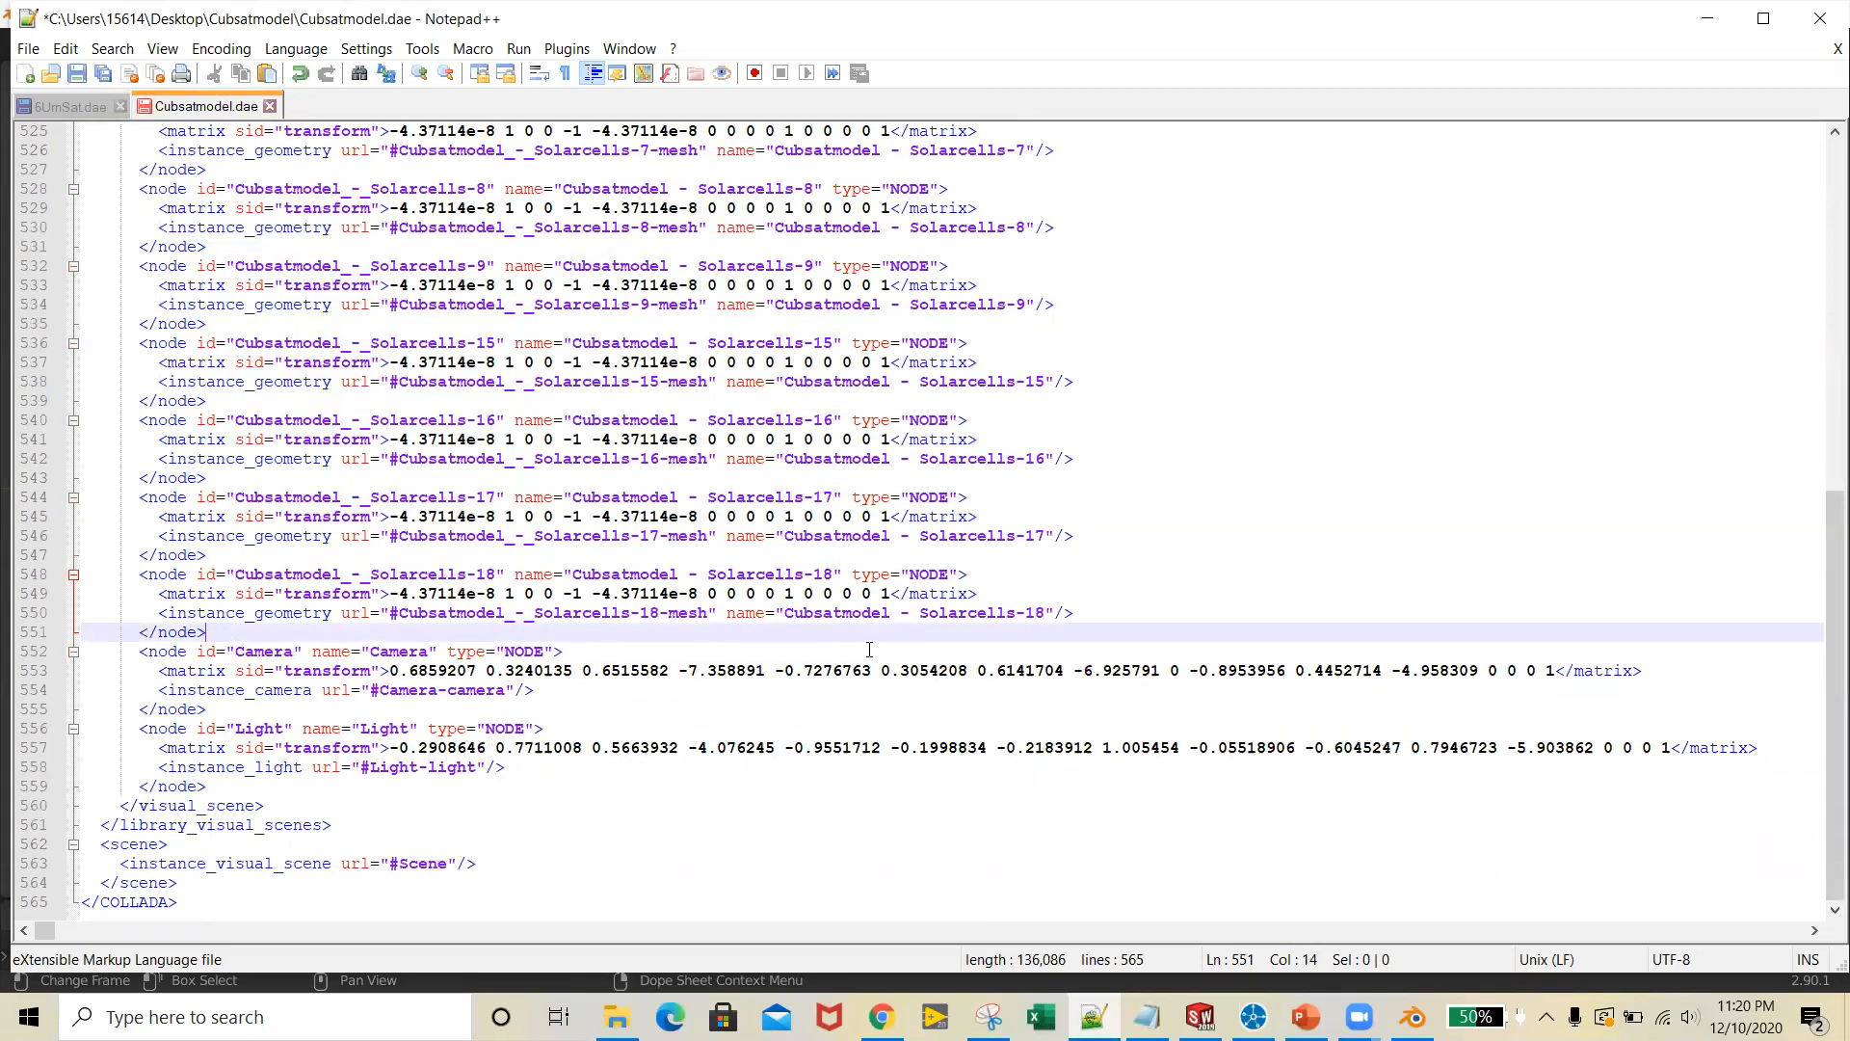
pyautogui.press('Return')
pyautogui.press('Return')
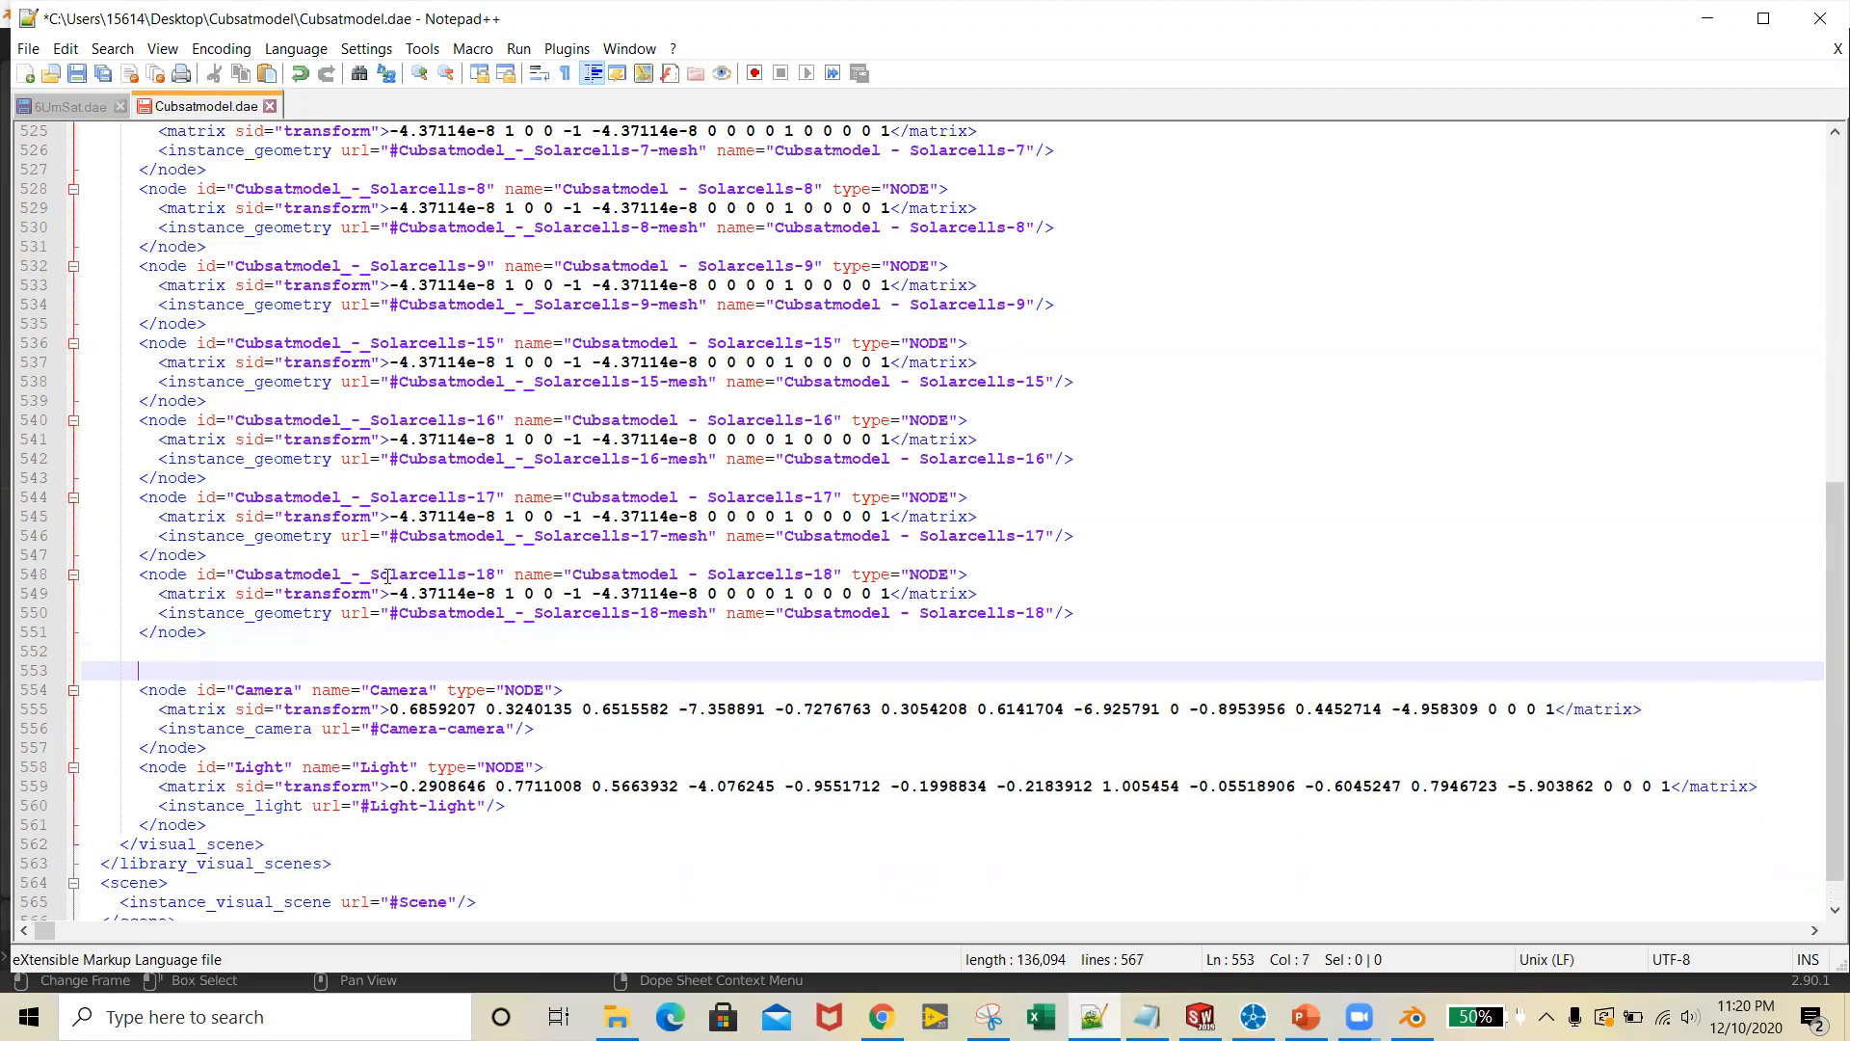
pyautogui.write('</node')
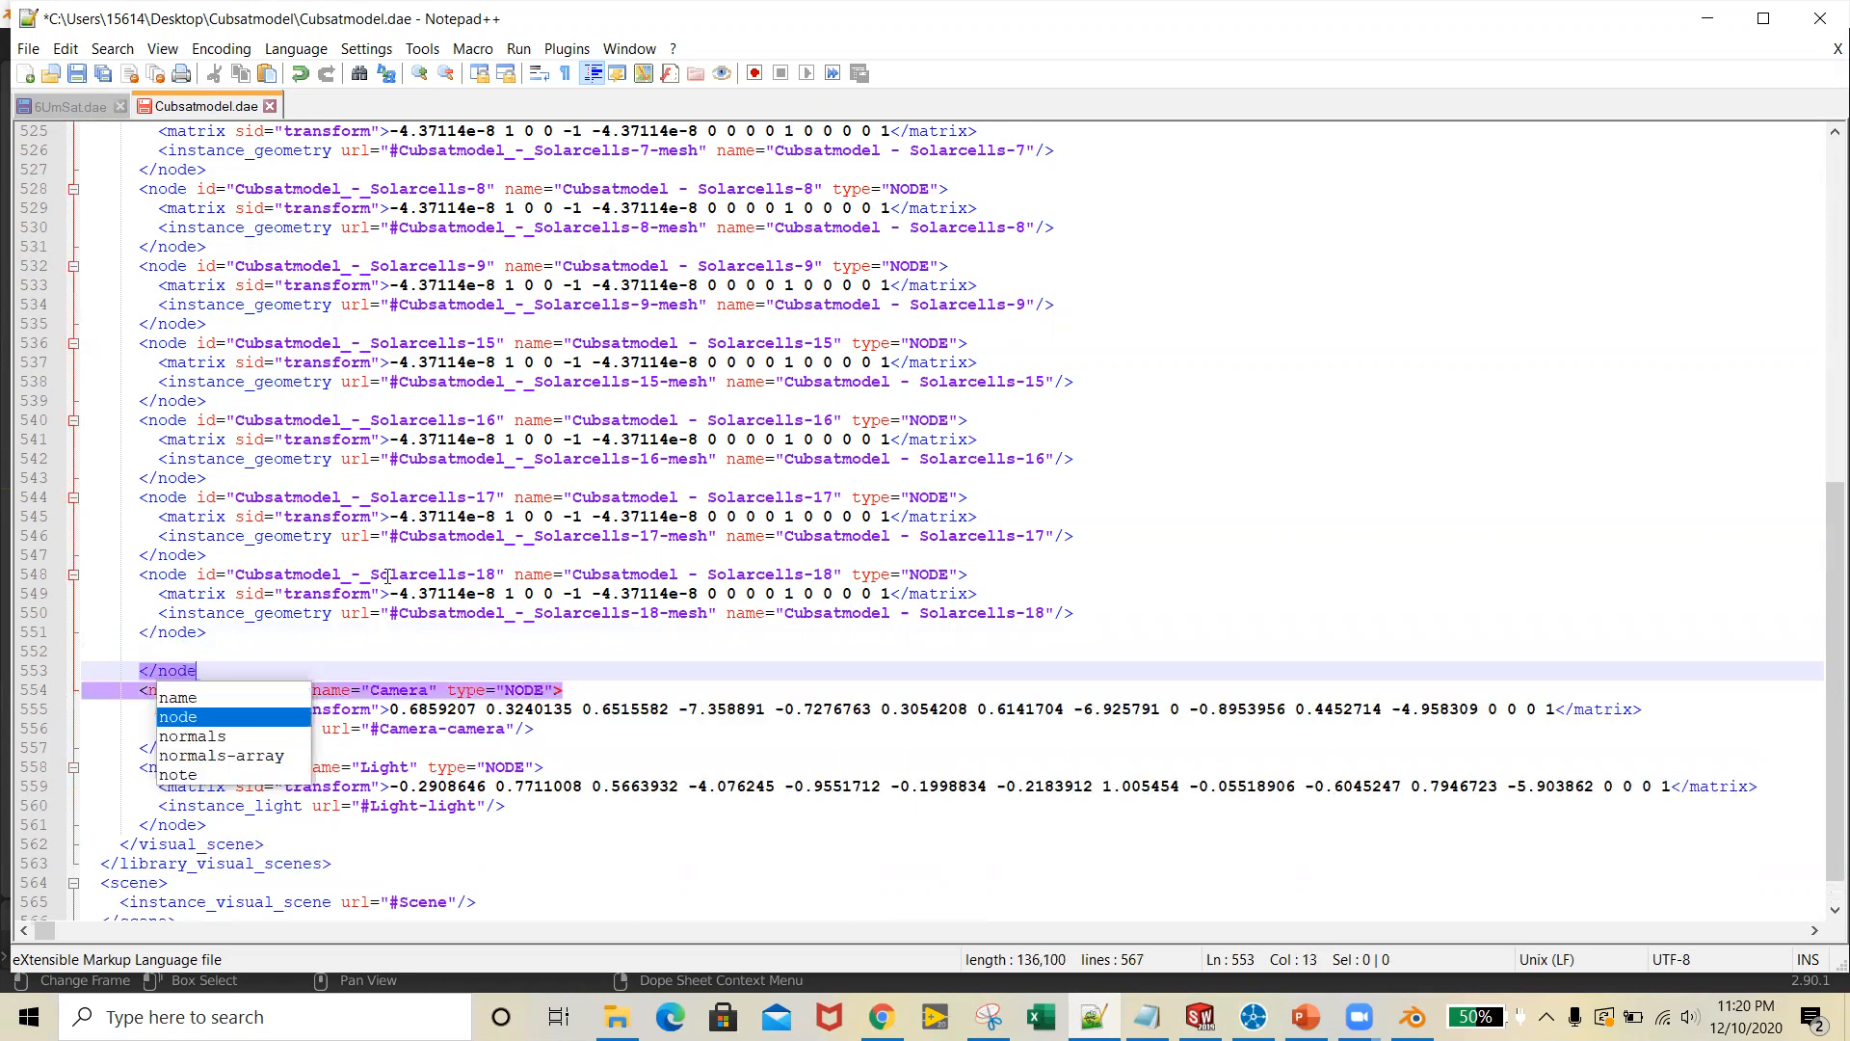
pyautogui.write('>')
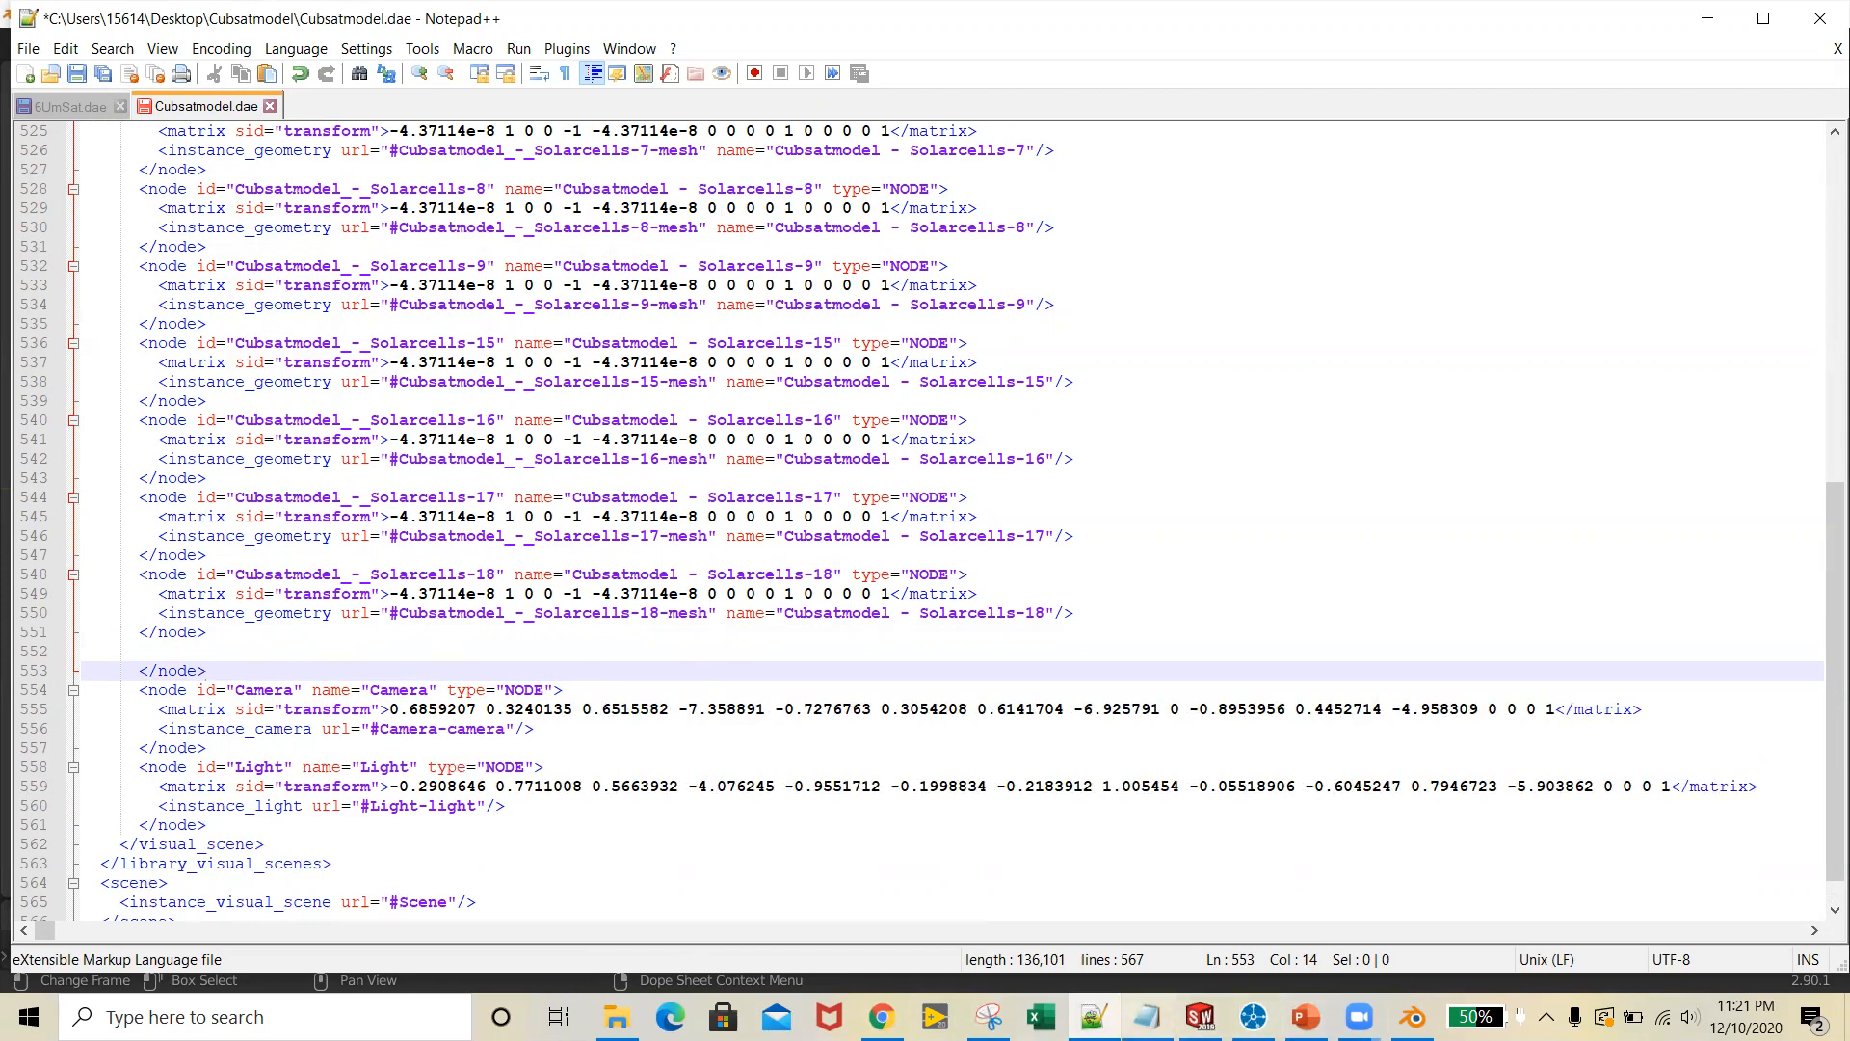
# Copy the attach_point extra block for Solar_Panels with efficiency 30.7 from Notepad and paste it on the blank line after the Solarcells-18 node
pyautogui.click(1147, 1017)
pyautogui.moveTo(410, 349); pyautogui.dragTo(247, 246)
pyautogui.hotkey('ctrl', 'c')
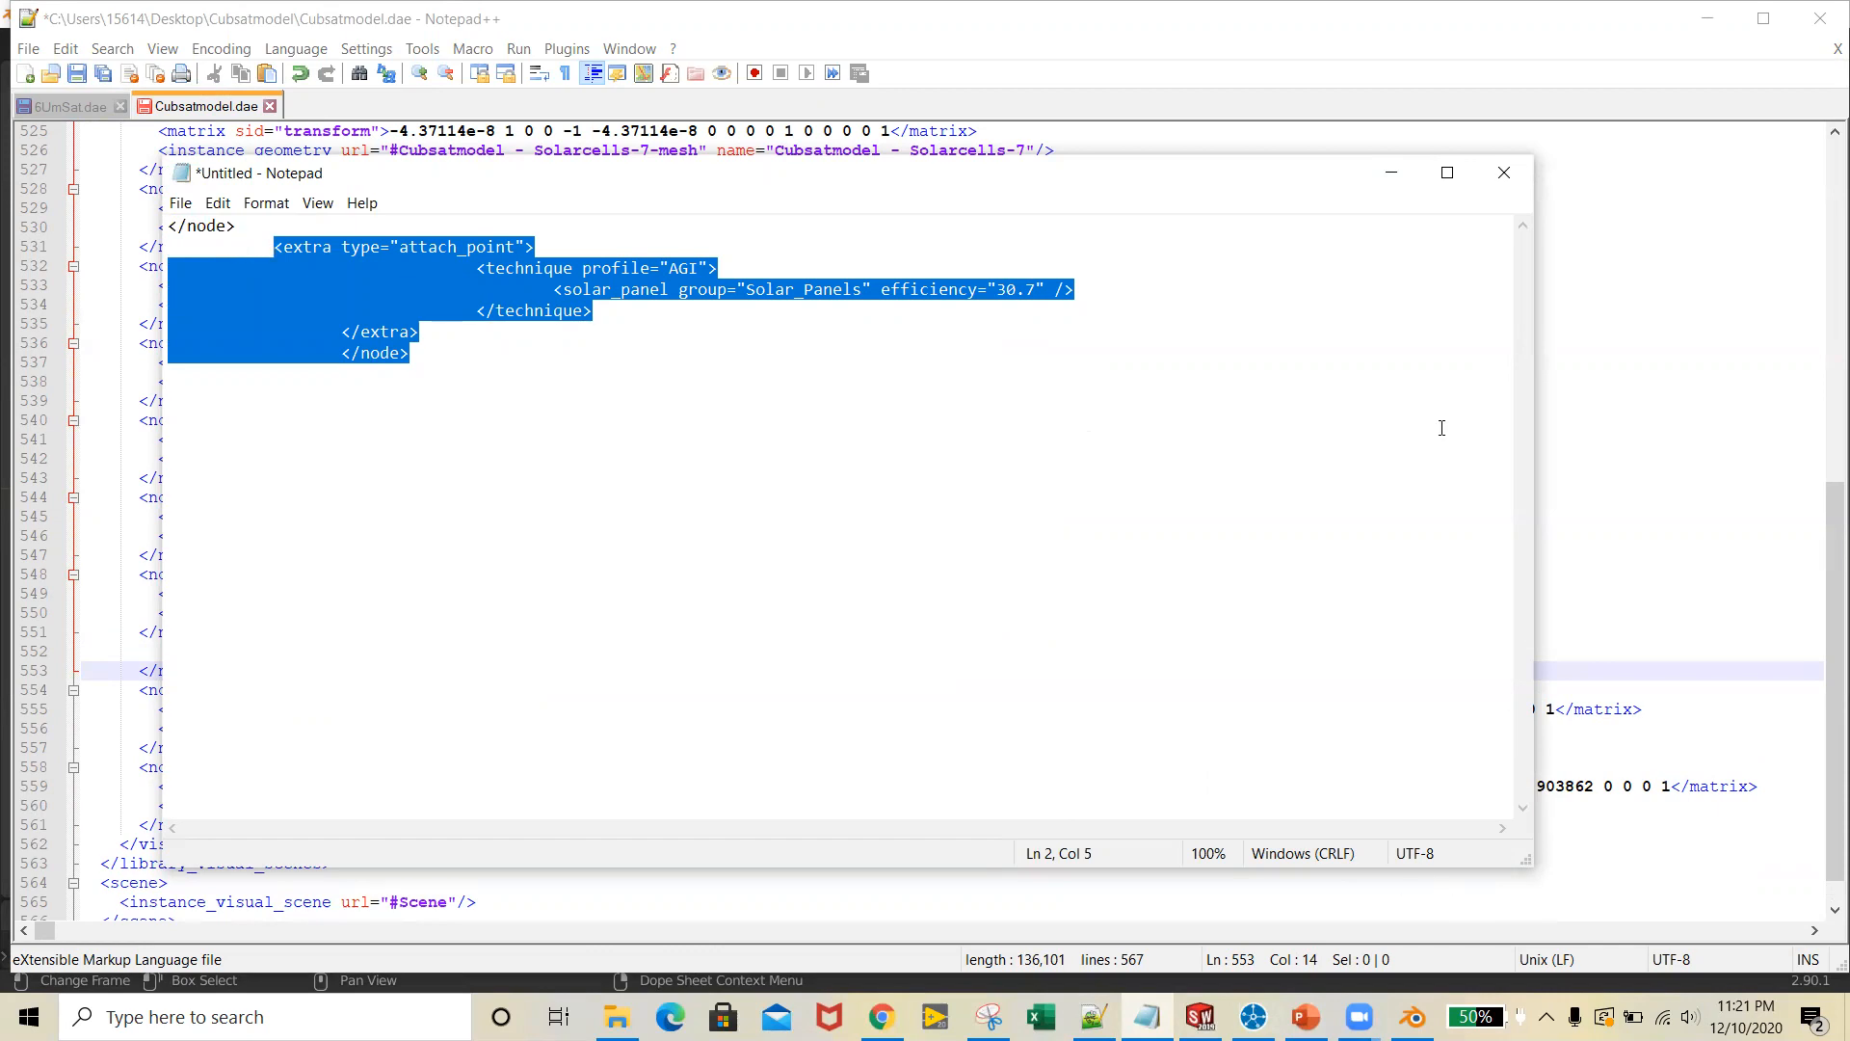
pyautogui.click(1391, 173)
pyautogui.click(424, 649)
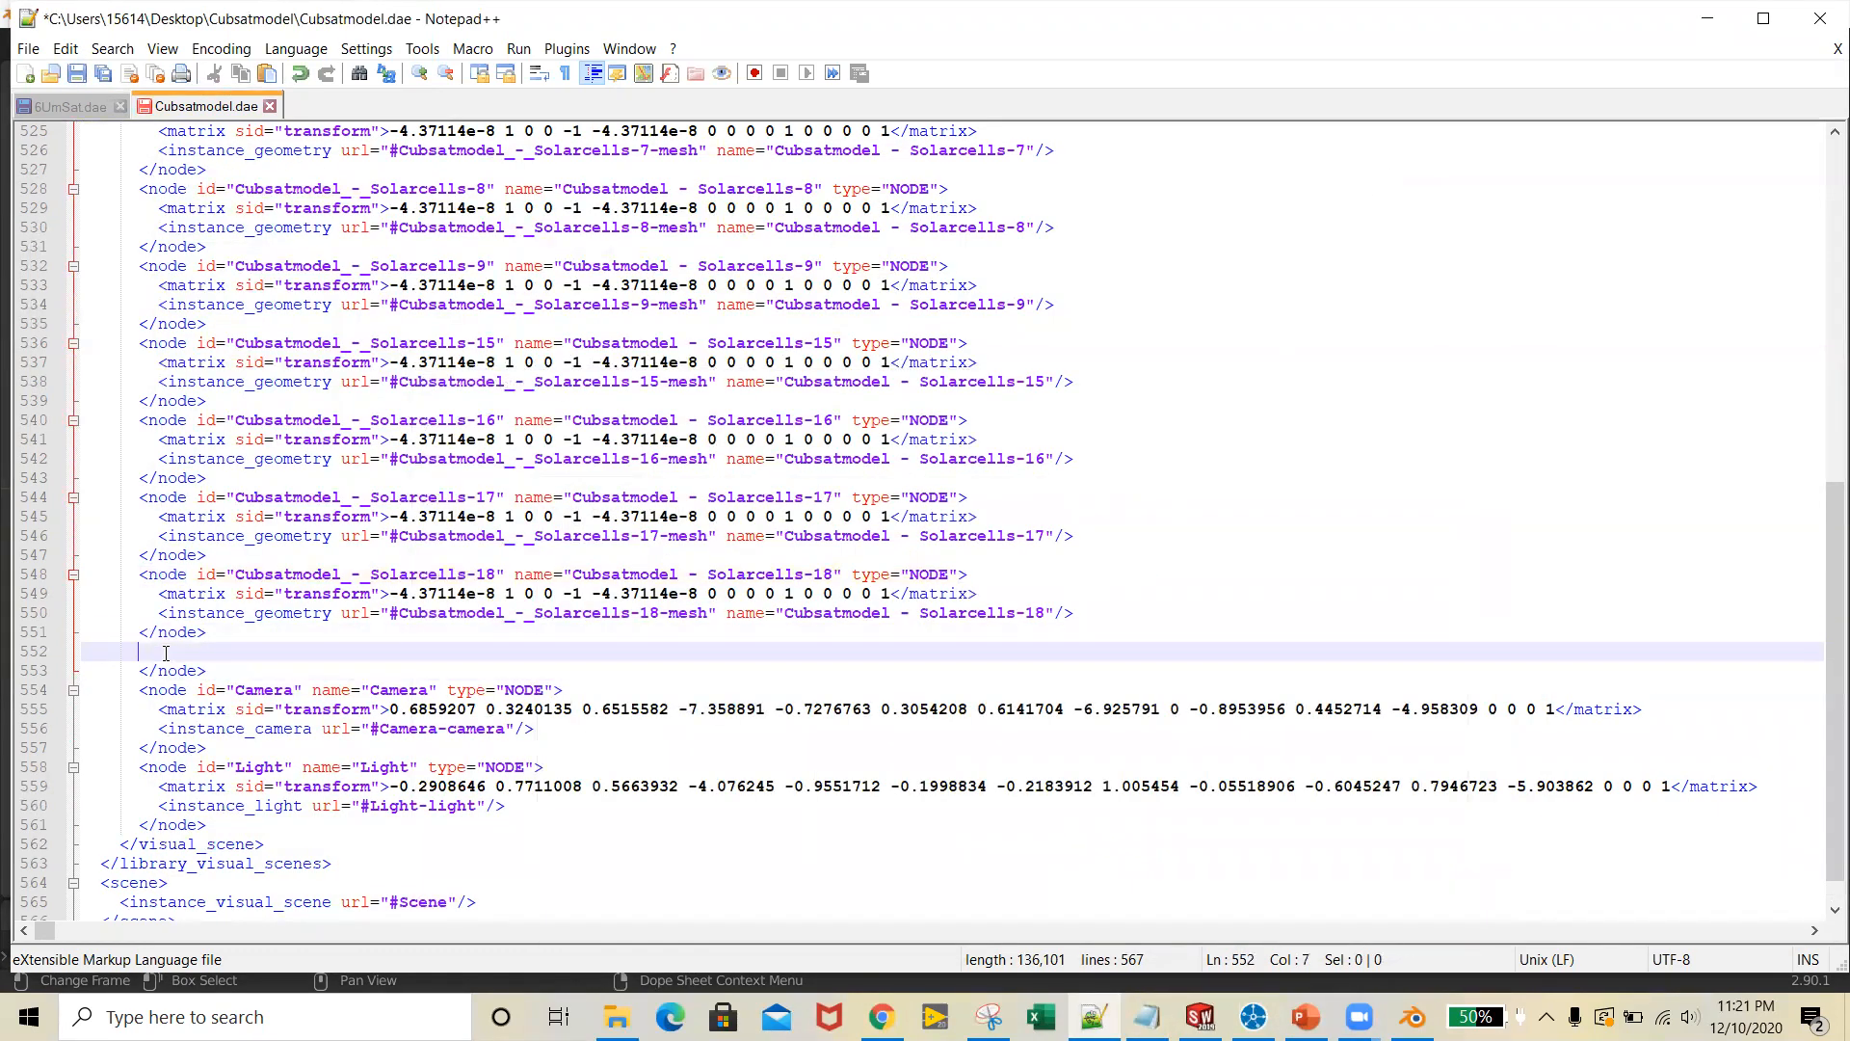
pyautogui.hotkey('ctrl', 'v')
pyautogui.click(314, 760)
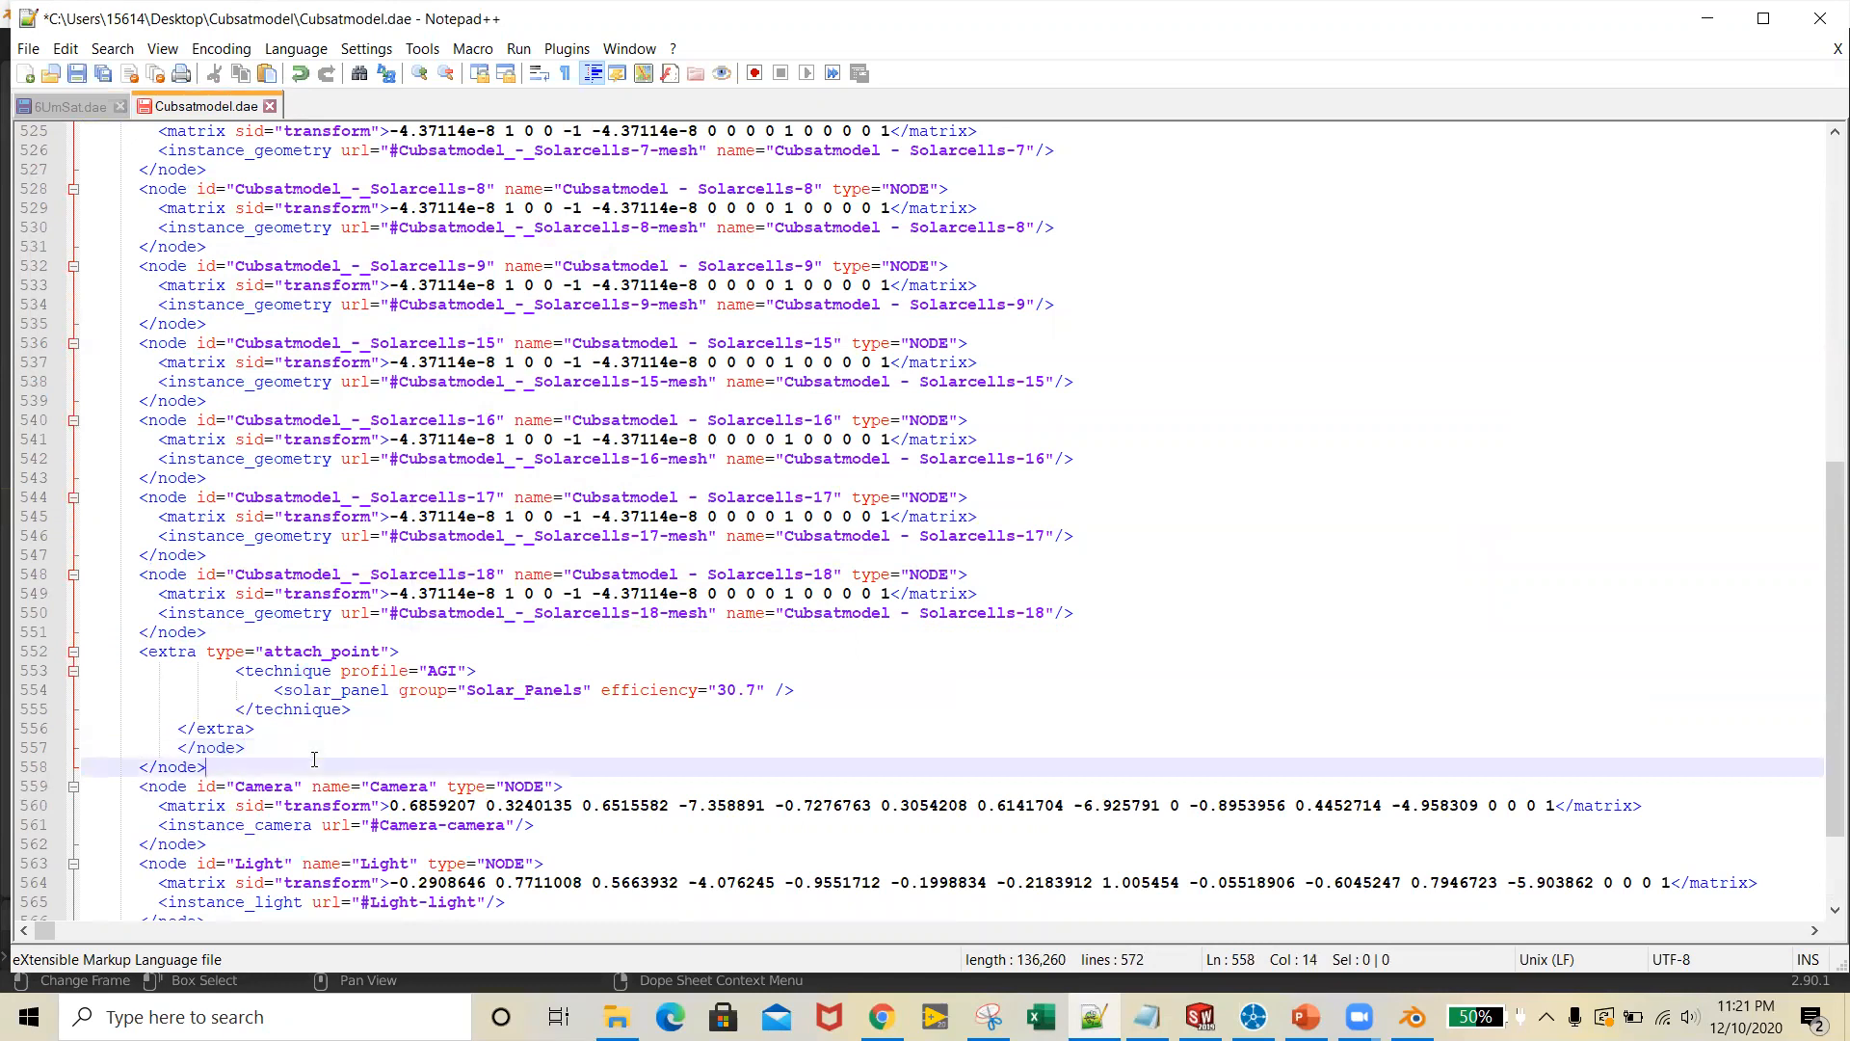
# Delete the duplicate </node> tag after the </extra> line, leaving one closing tag before the Camera node
pyautogui.moveTo(245, 748); pyautogui.dragTo(175, 749)
pyautogui.press('Delete')
pyautogui.press('BackSpace')
pyautogui.press('BackSpace')
pyautogui.press('BackSpace')
pyautogui.press('BackSpace')
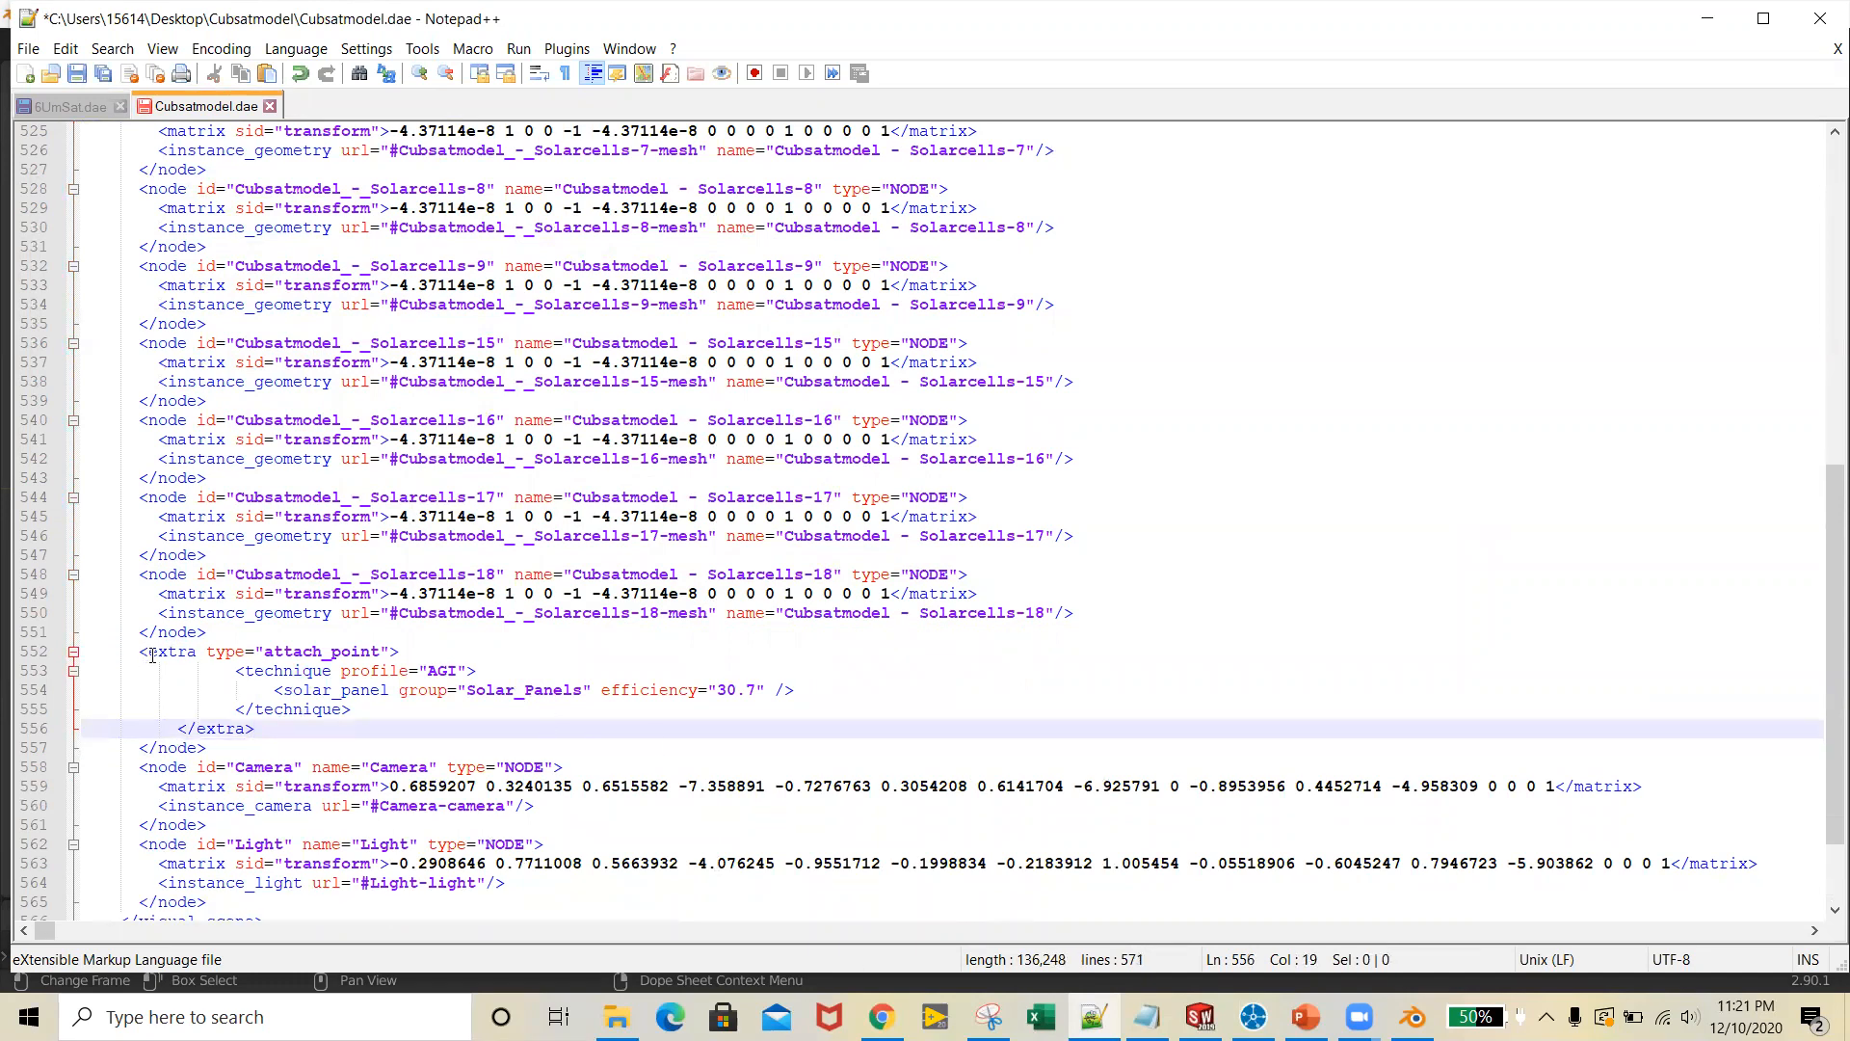
# Examine the pasted extra block's attach_point, AGI technique and solar_panel tags, including the Solar_Panels group name
pyautogui.click(186, 652)
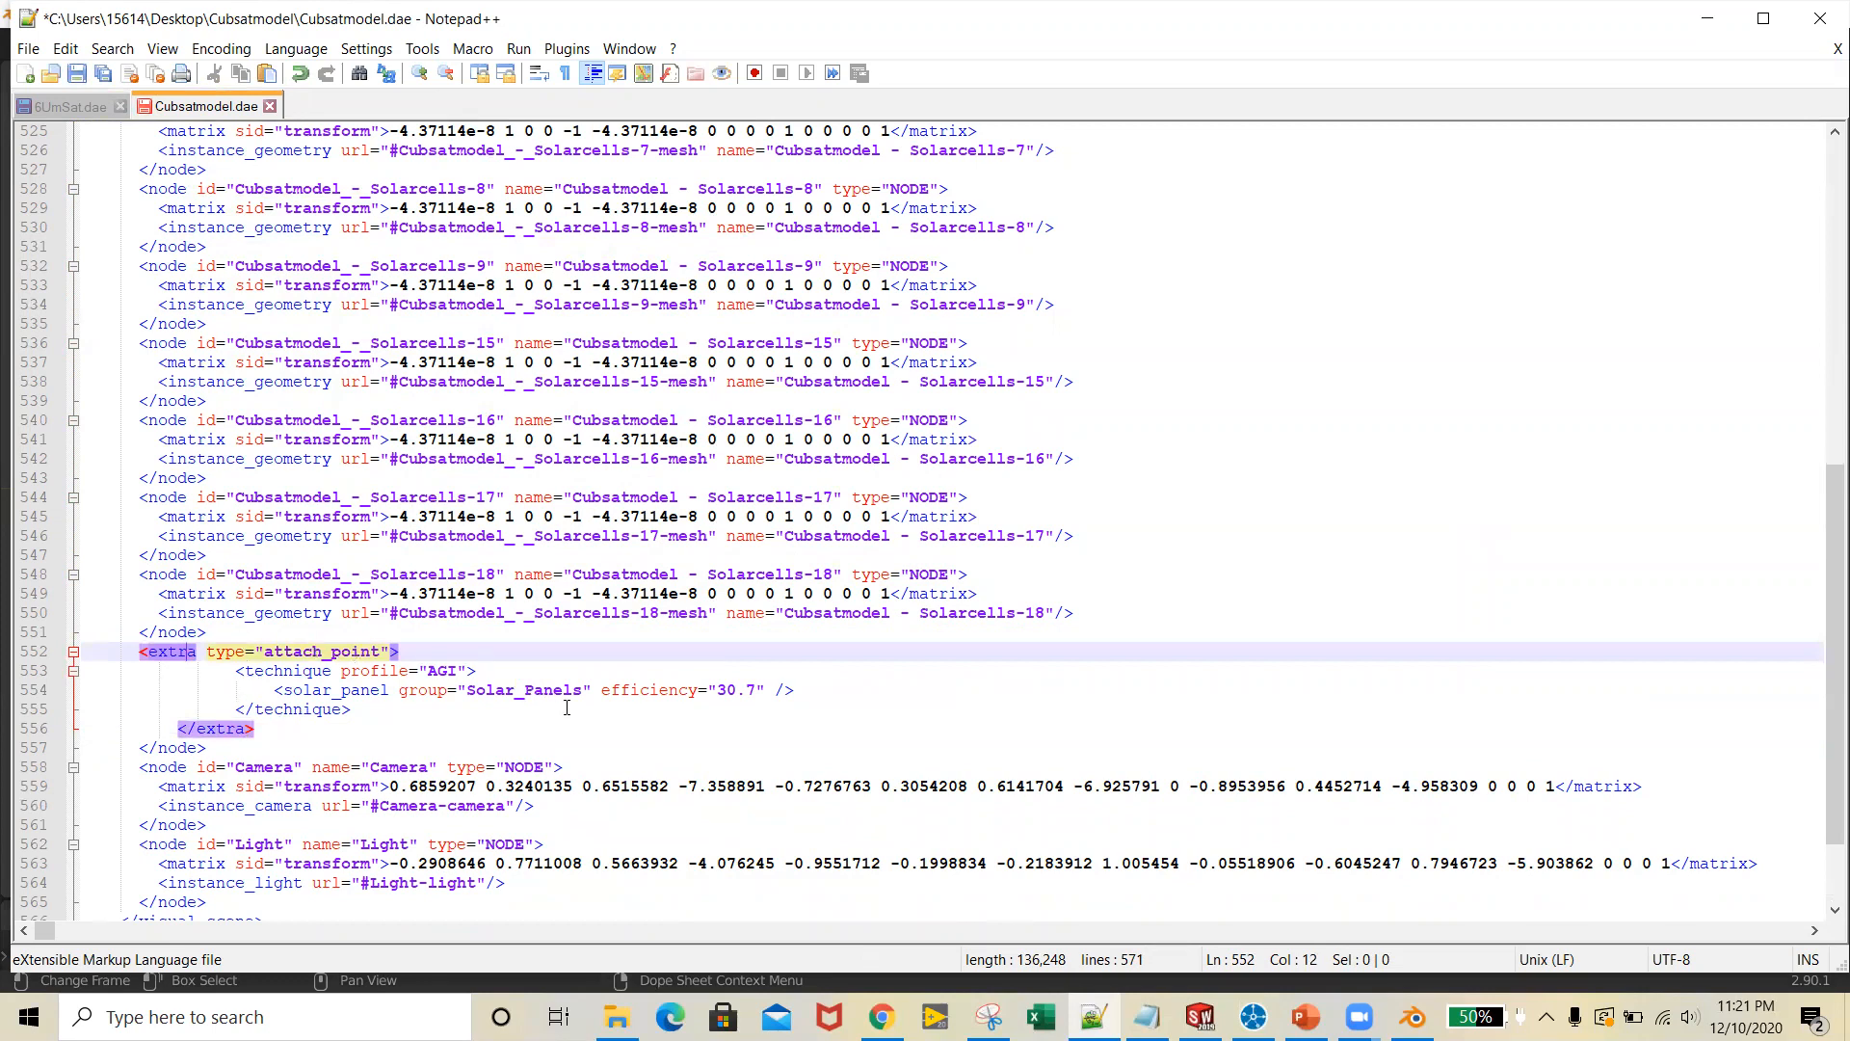
pyautogui.click(270, 671)
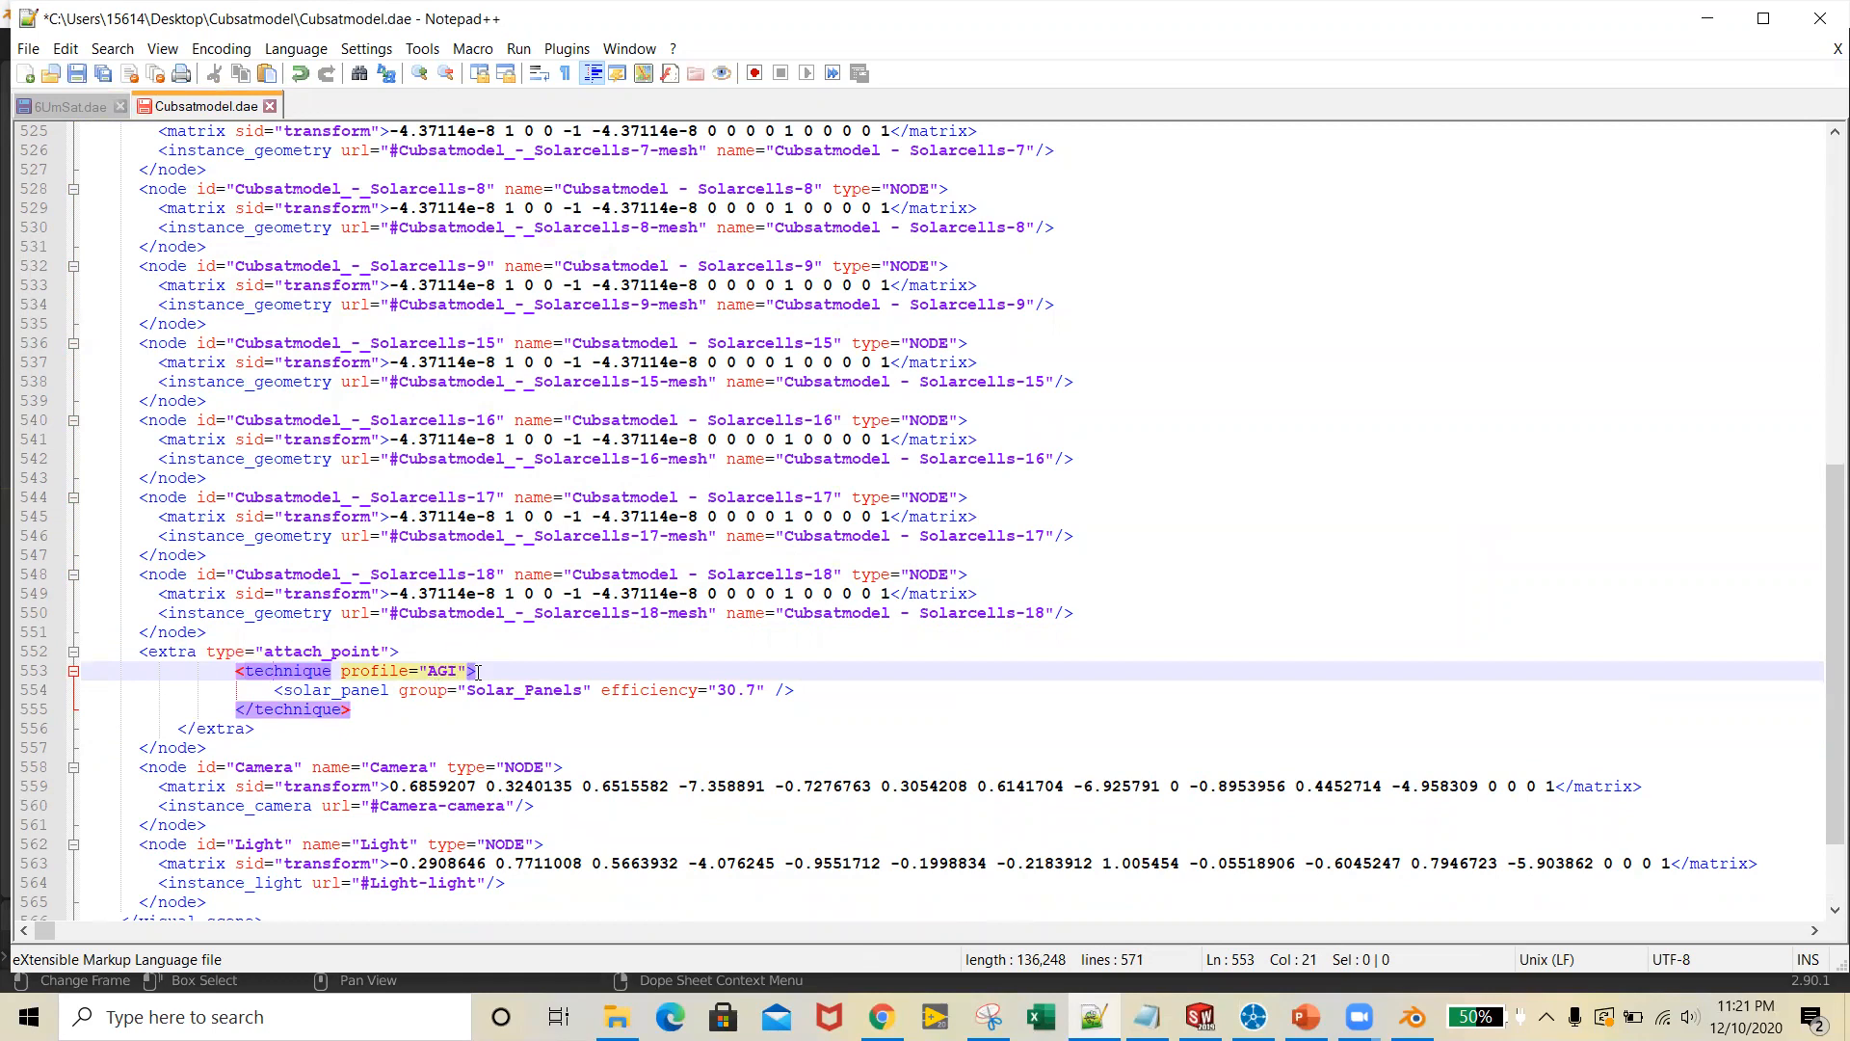
pyautogui.click(368, 690)
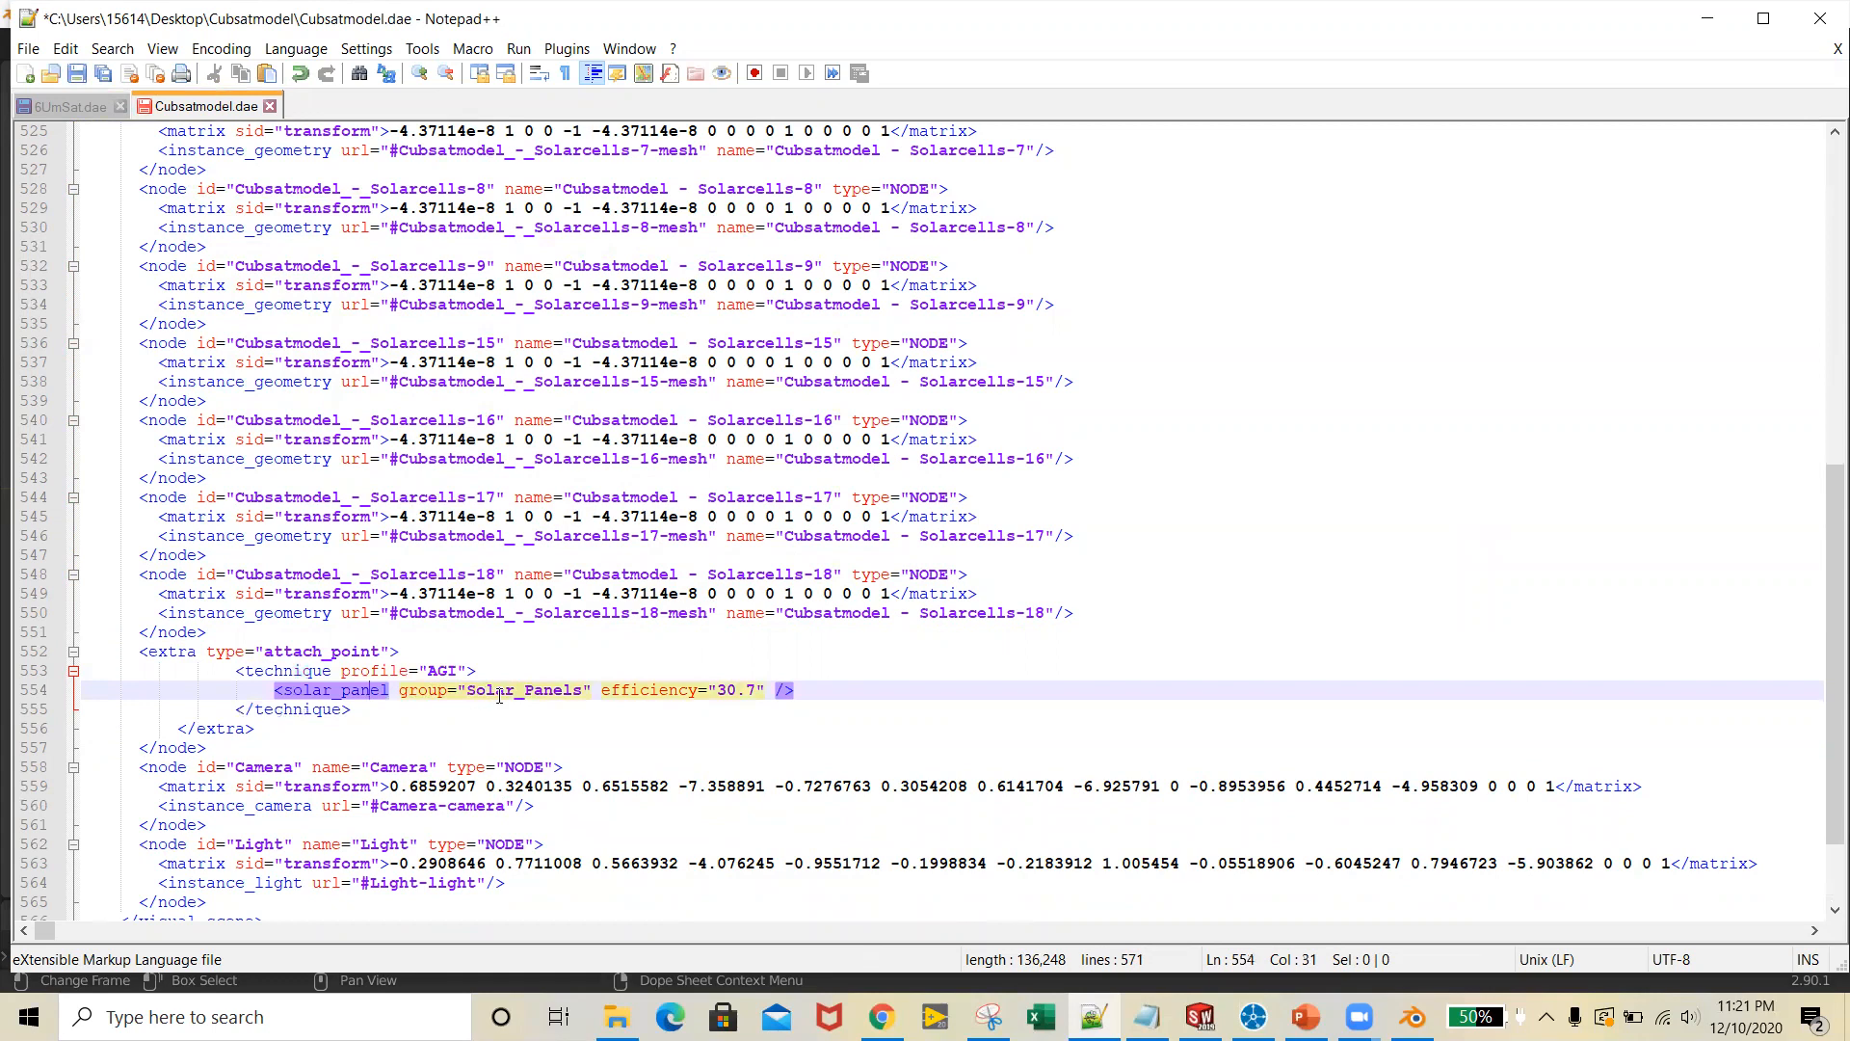
pyautogui.click(547, 690)
pyautogui.press('Right')
pyautogui.press('Right')
pyautogui.press('Right')
pyautogui.click(524, 692)
# Set the efficiency attribute of the solar_panel tag to 28
pyautogui.click(668, 690)
pyautogui.click(757, 690)
pyautogui.press('BackSpace')
pyautogui.press('BackSpace')
pyautogui.press('BackSpace')
pyautogui.press('BackSpace')
pyautogui.write('28')
pyautogui.click(504, 654)
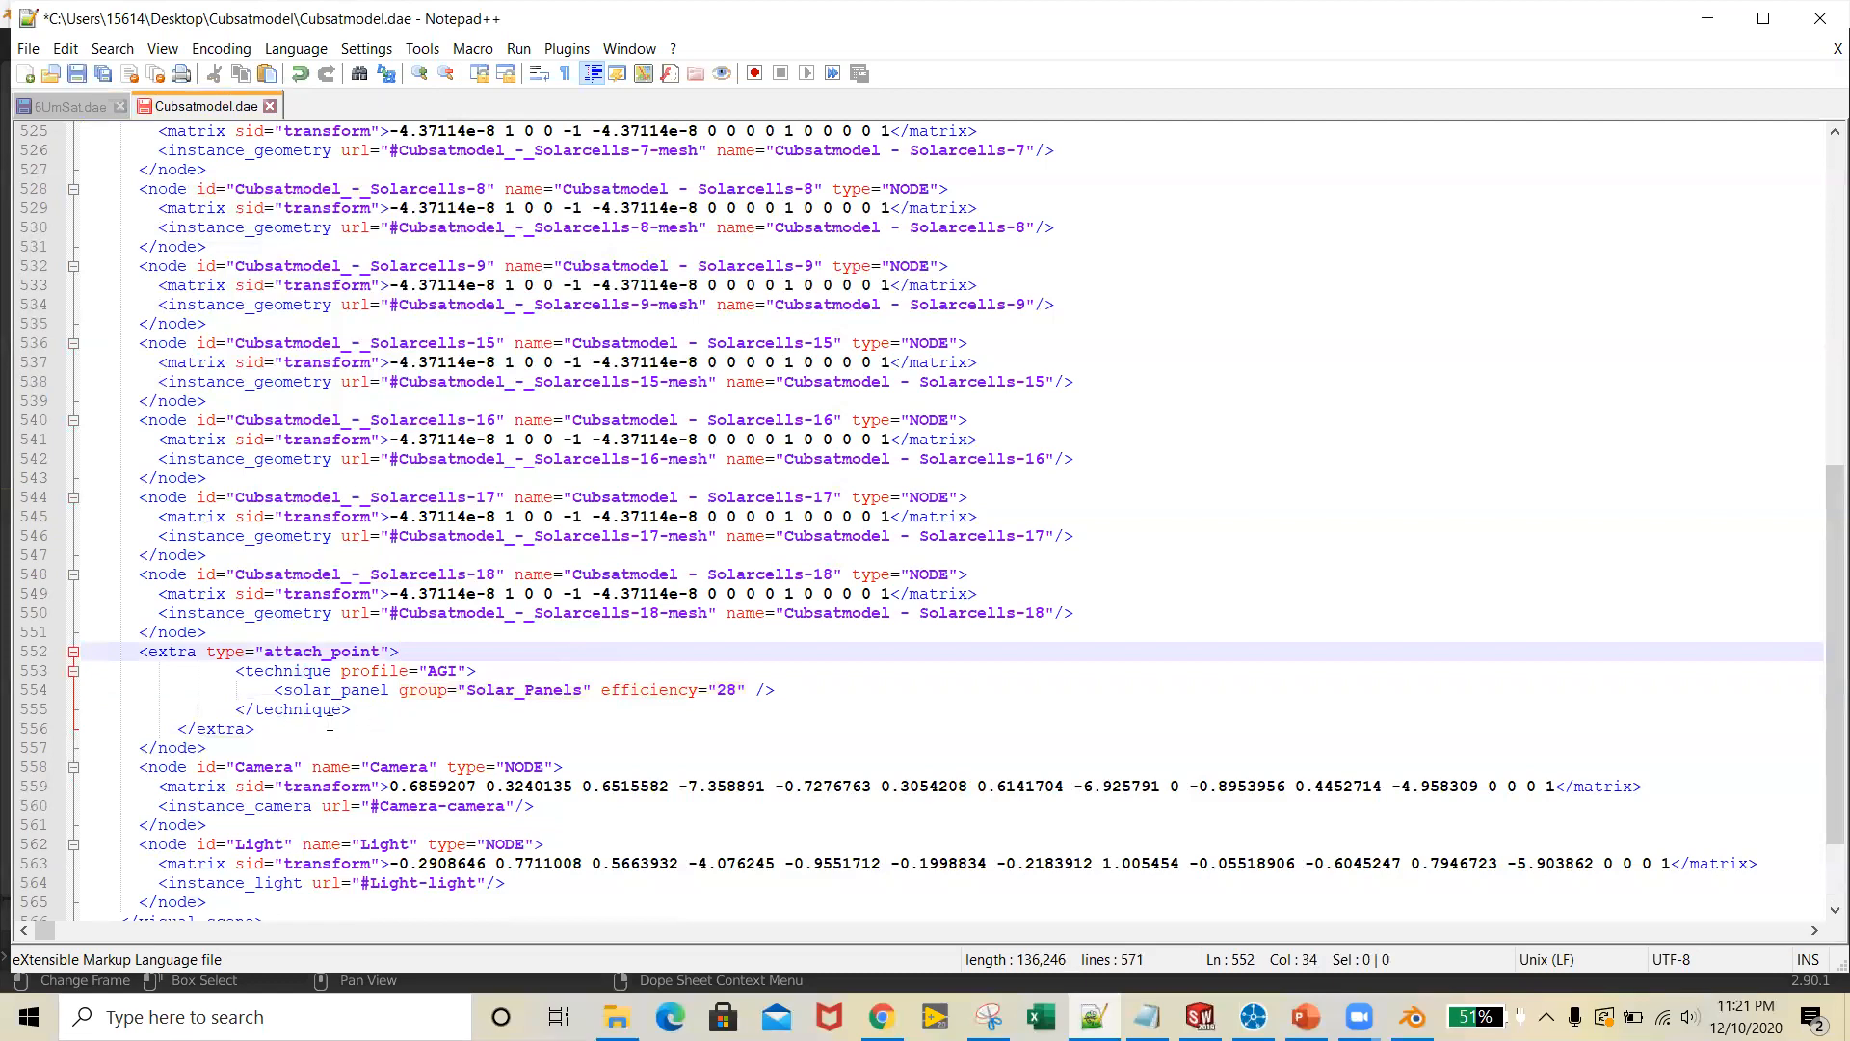
# Check that the added opening and closing node tags enclose all the Solarcells nodes and the extra block
pyautogui.scroll(-1, 329, 724)
pyautogui.scroll(1, 328, 725)
pyautogui.click(180, 748)
pyautogui.scroll(11, 183, 744)
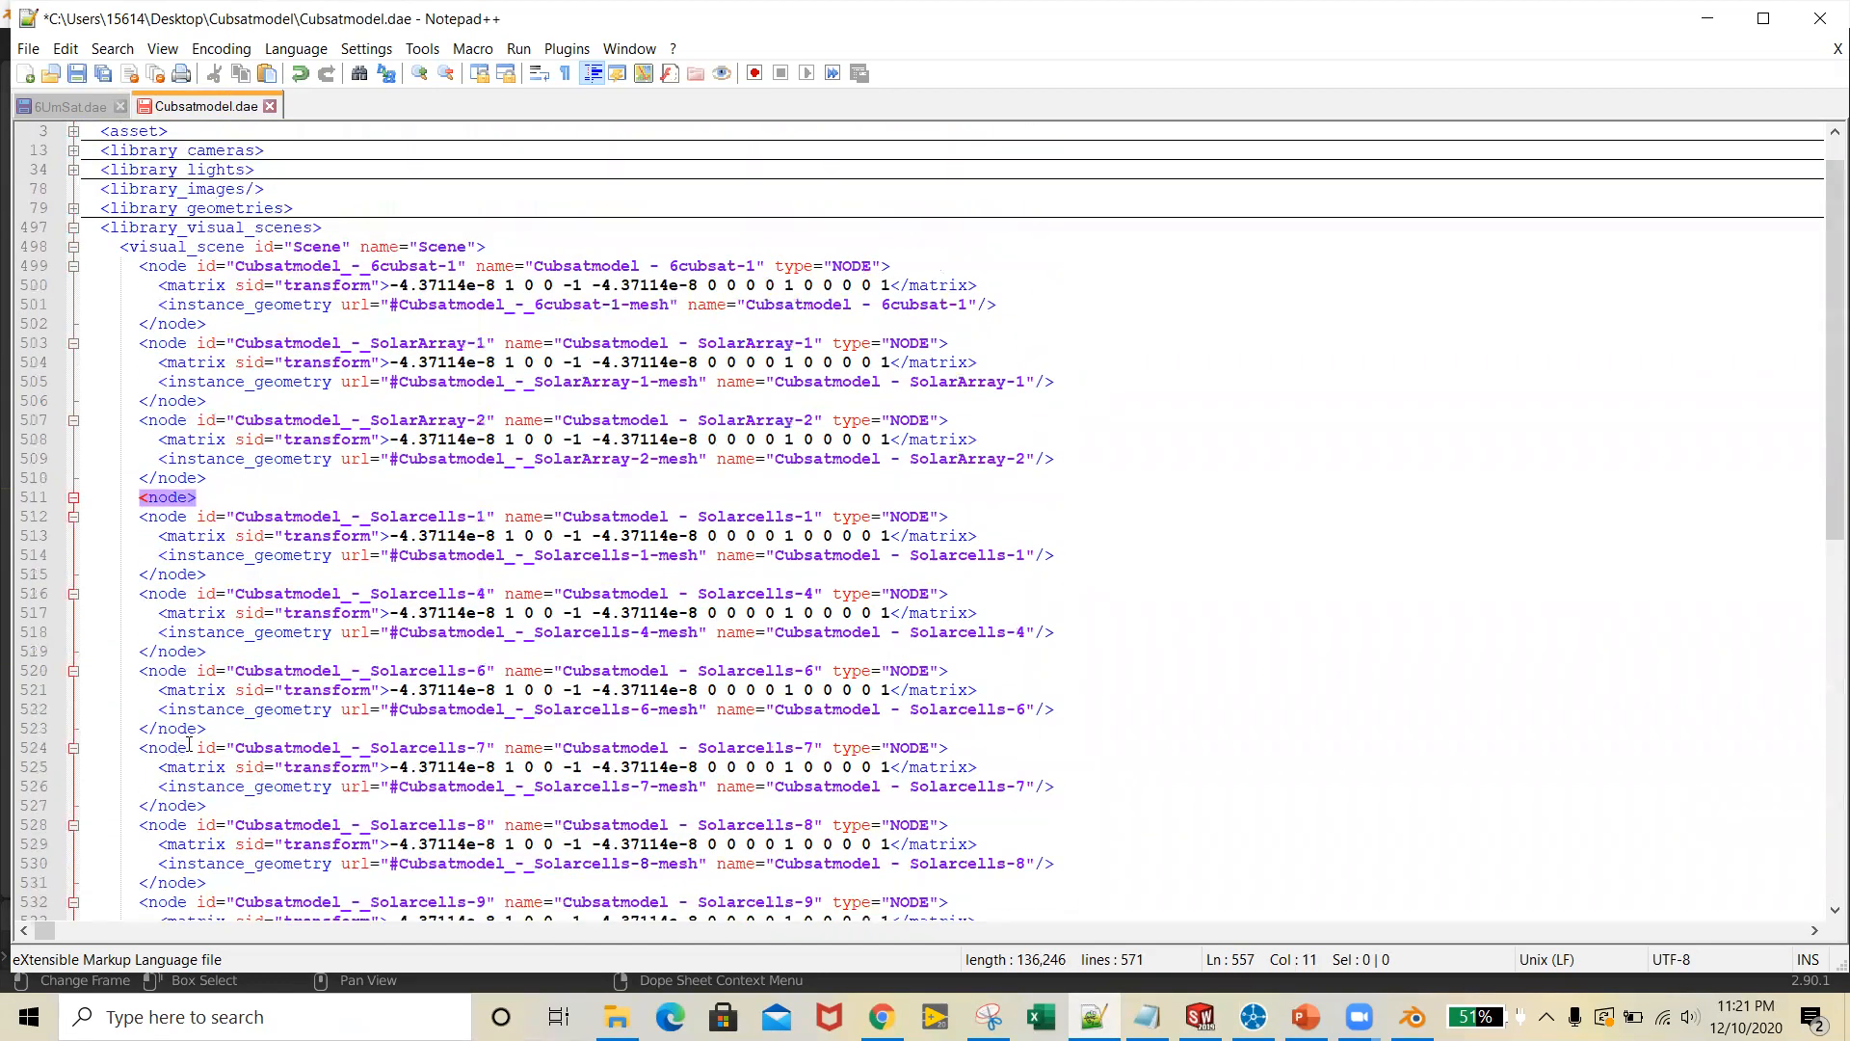
pyautogui.scroll(-5, 569, 558)
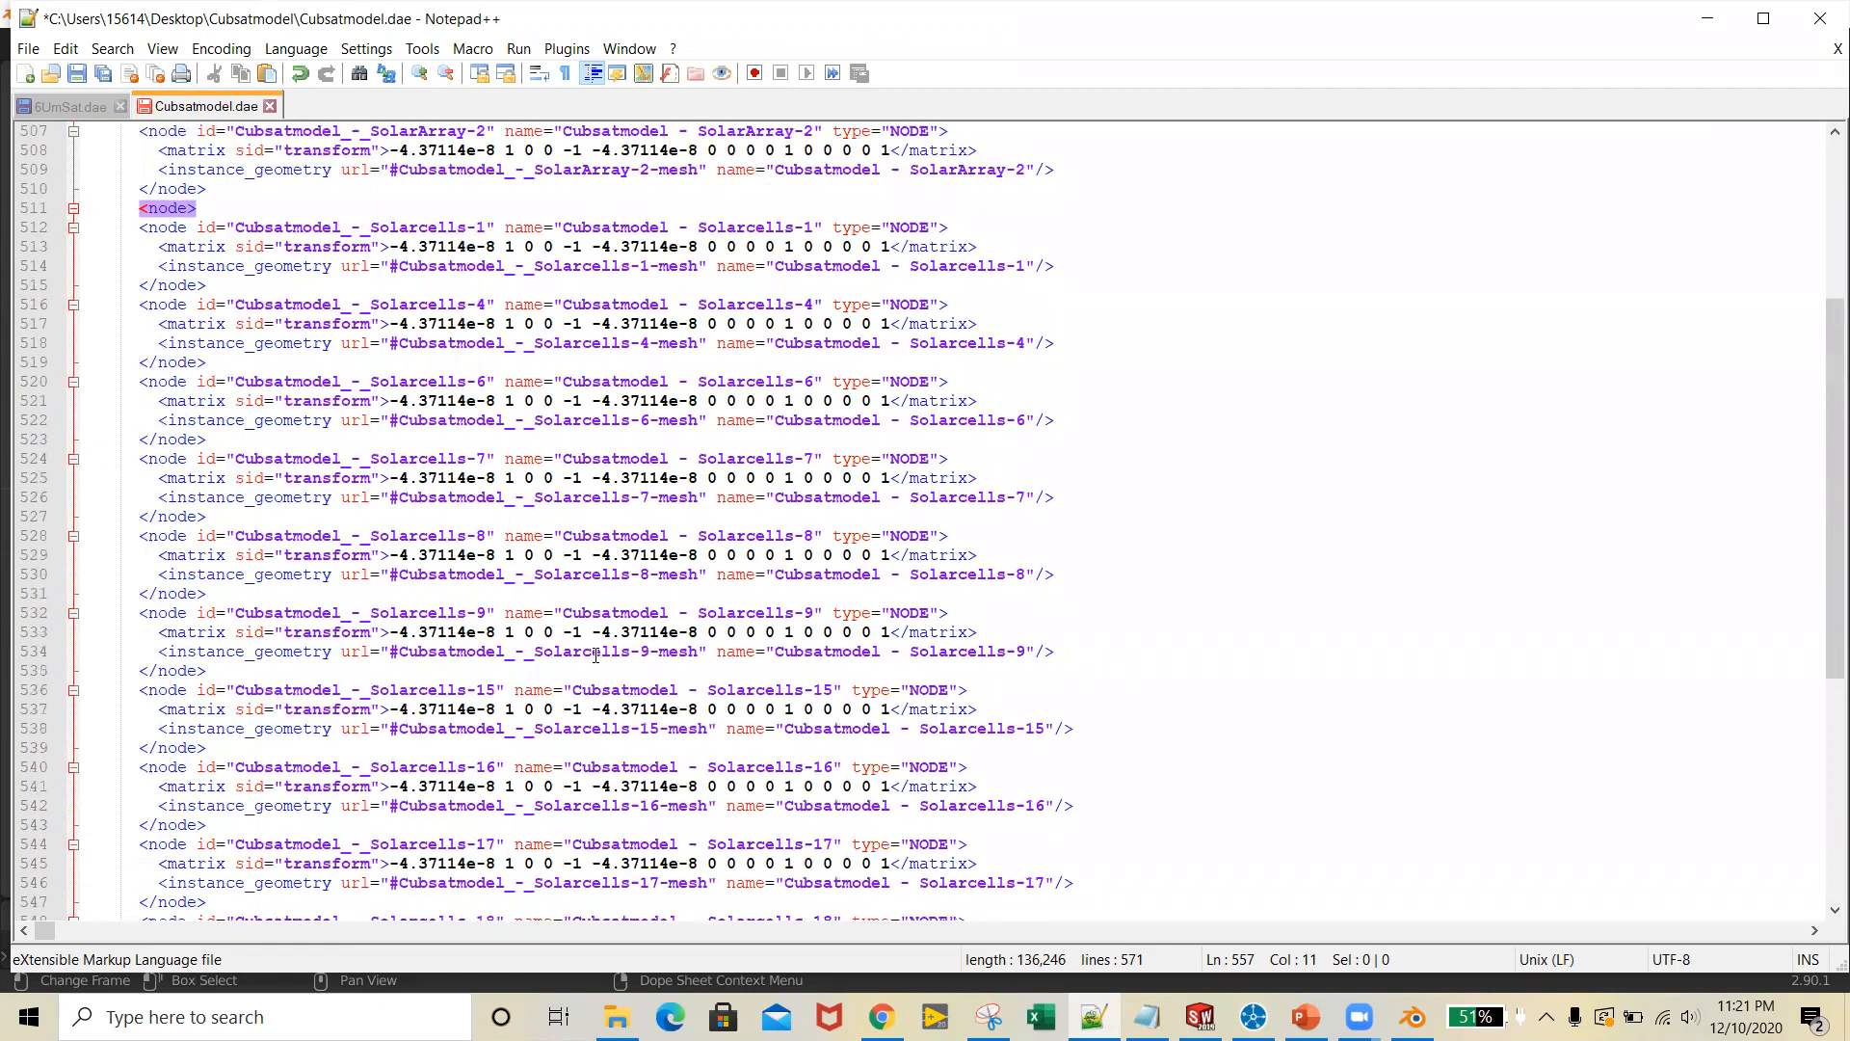
pyautogui.scroll(-5, 596, 655)
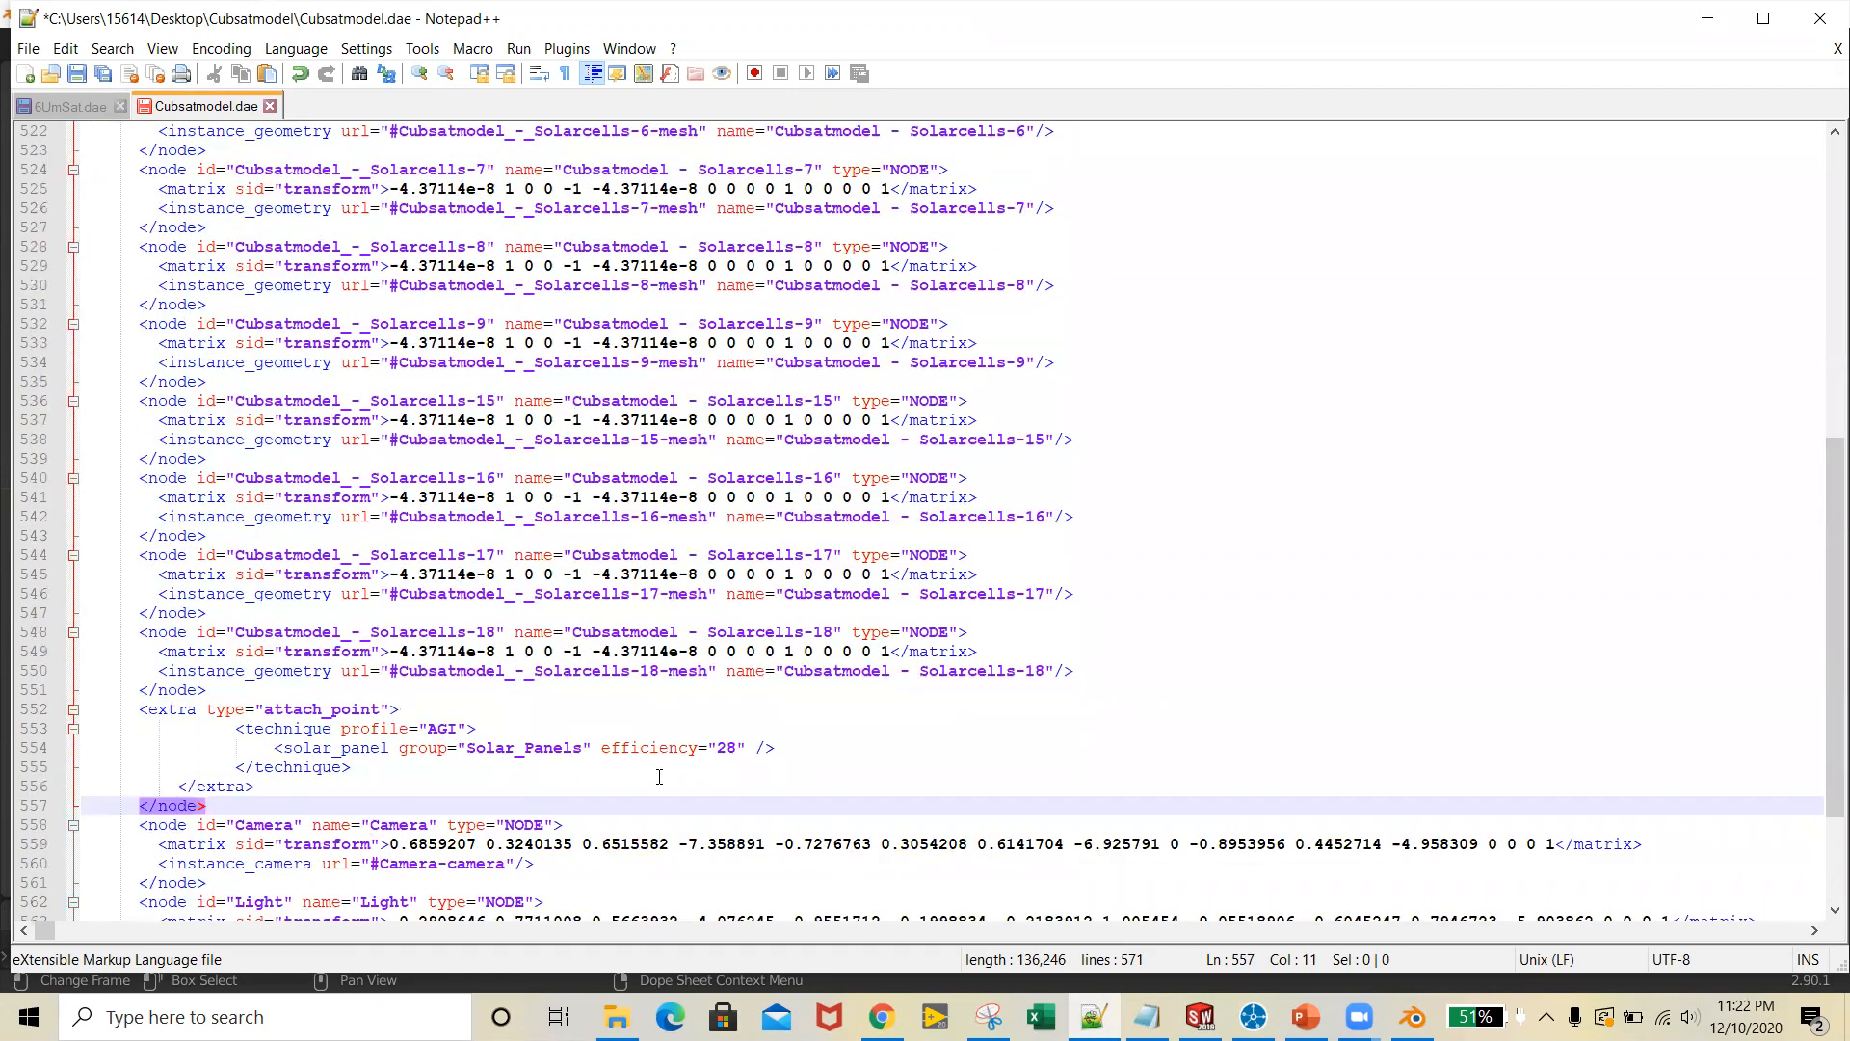
pyautogui.scroll(2, 498, 748)
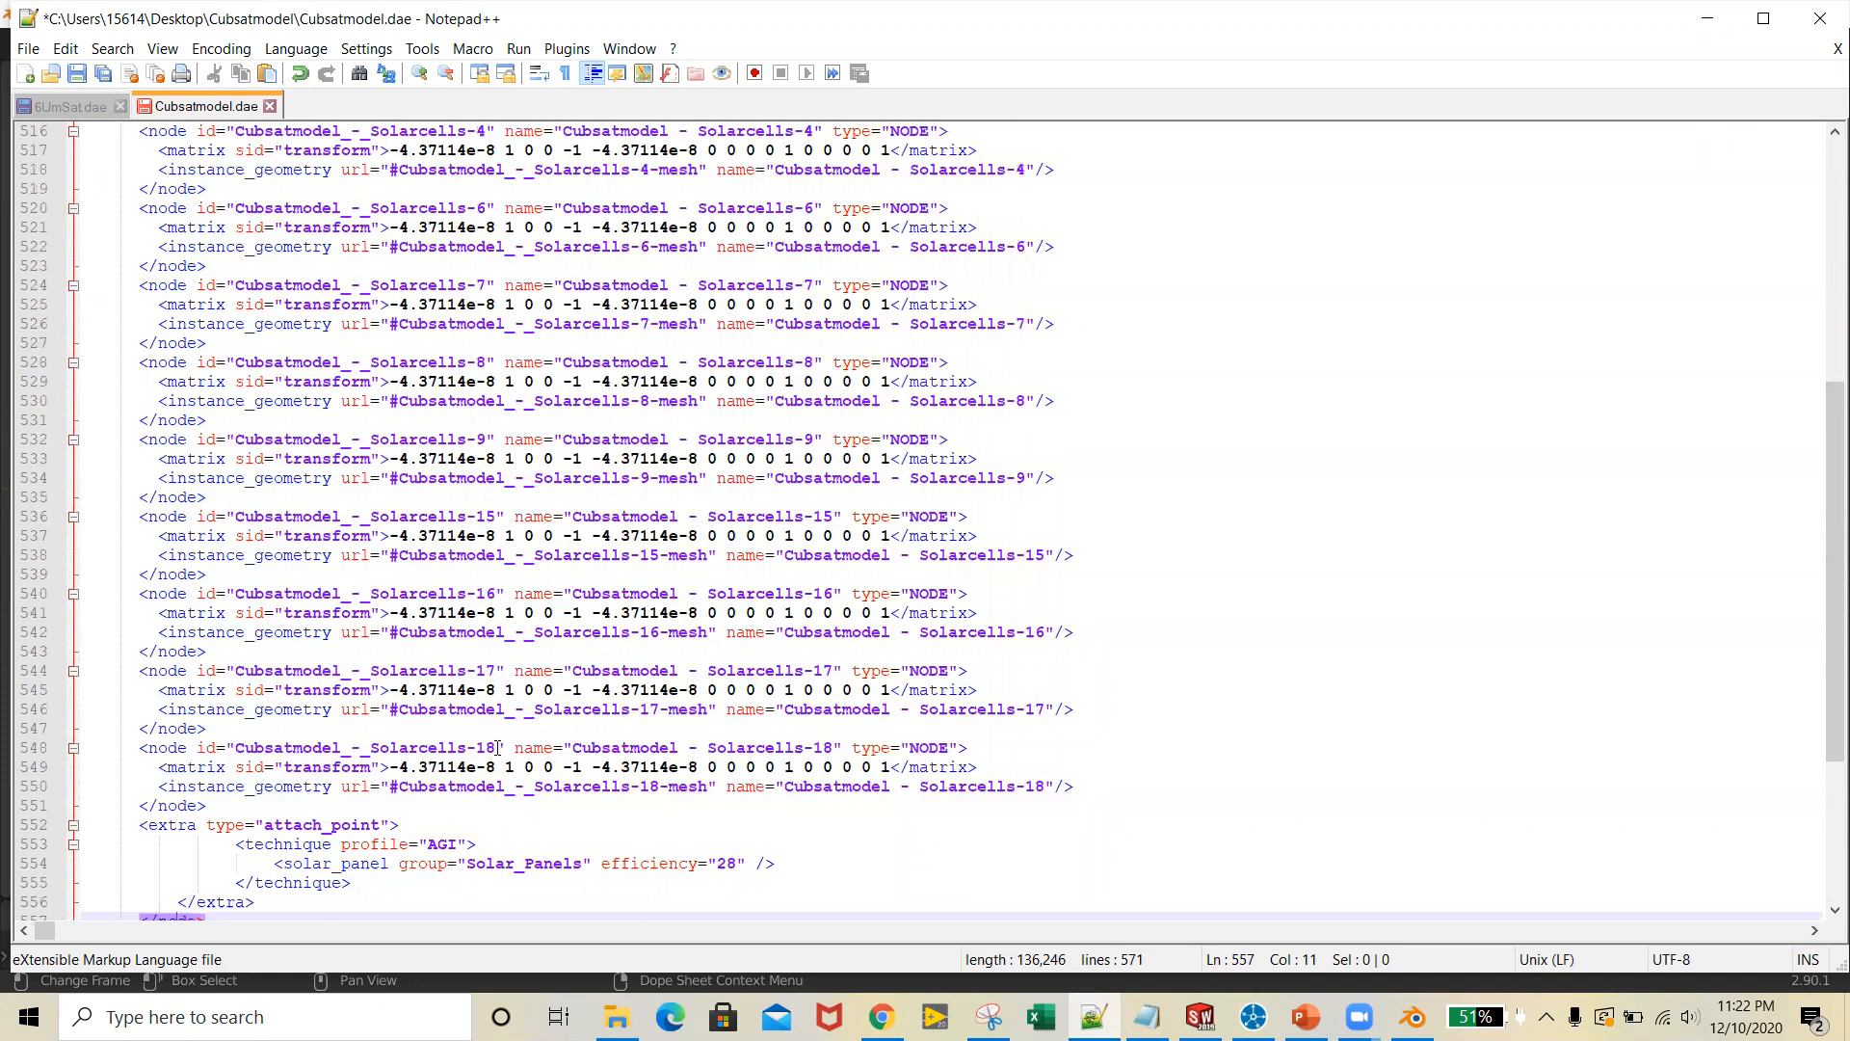
pyautogui.scroll(-2, 430, 715)
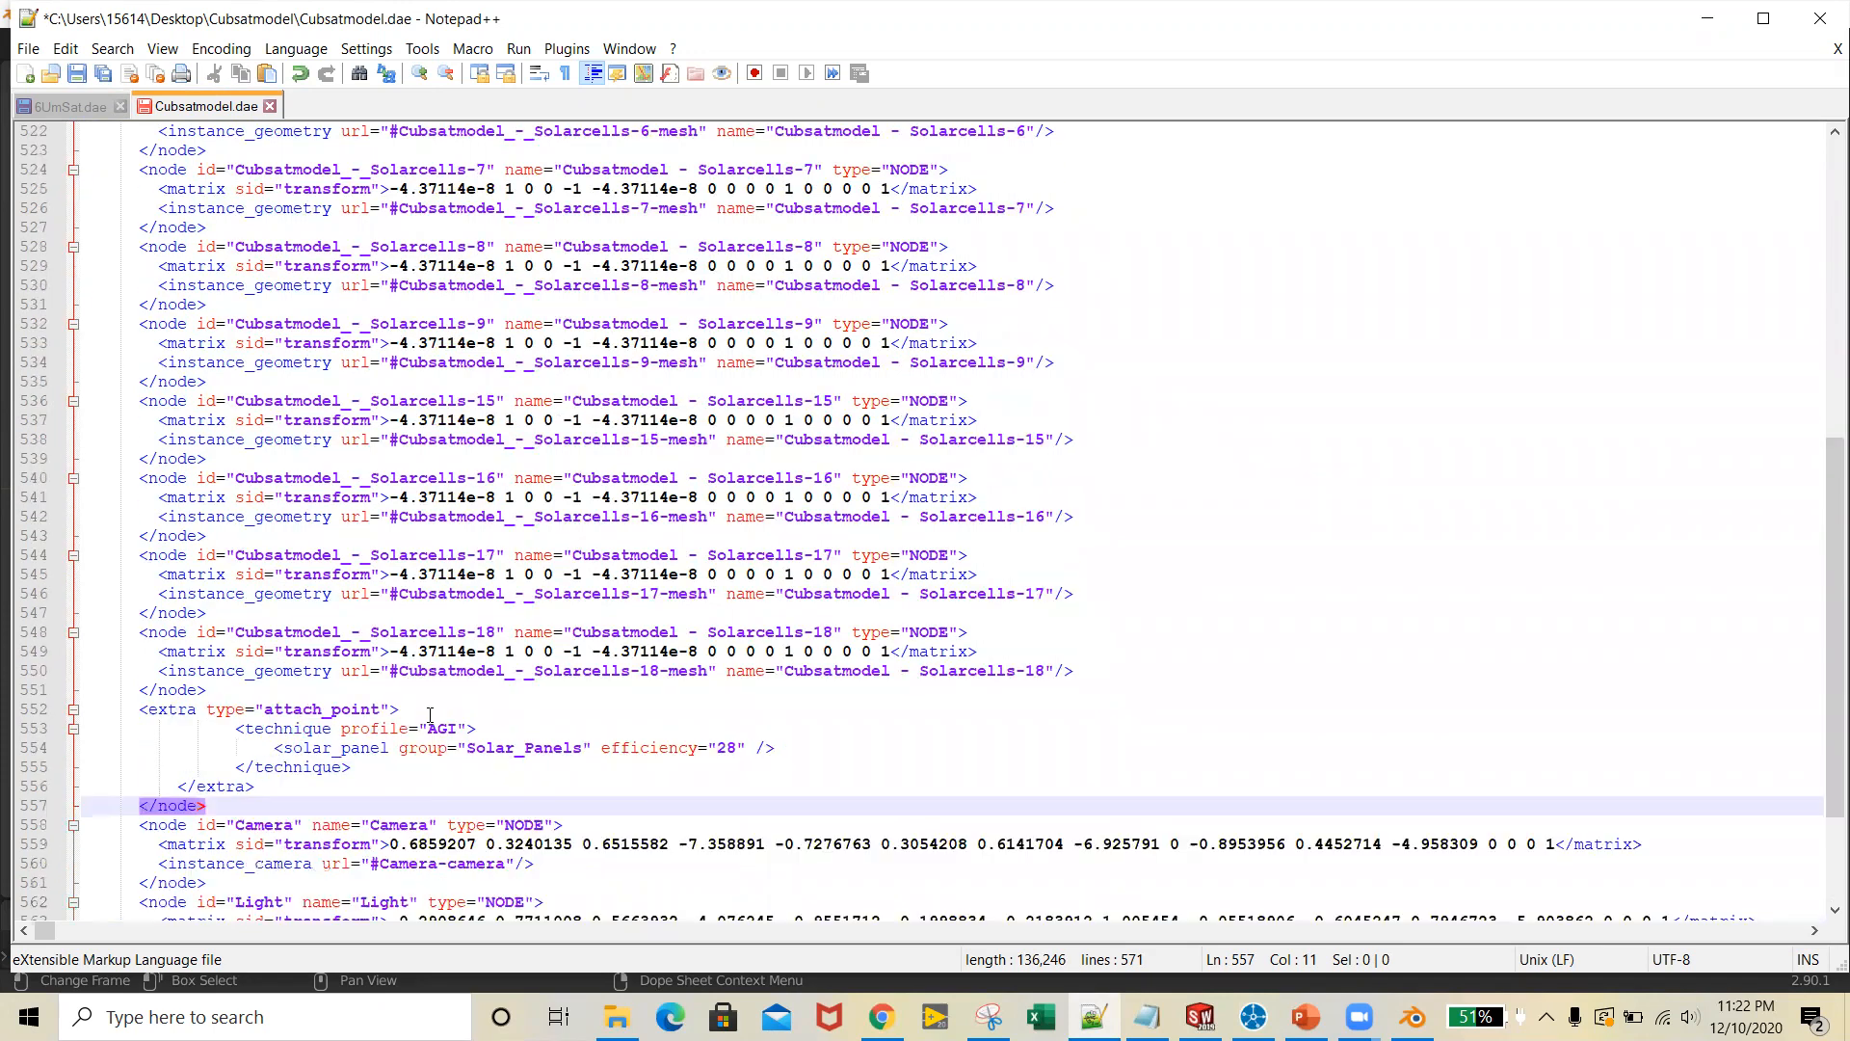
pyautogui.click(250, 459)
pyautogui.scroll(3, 289, 482)
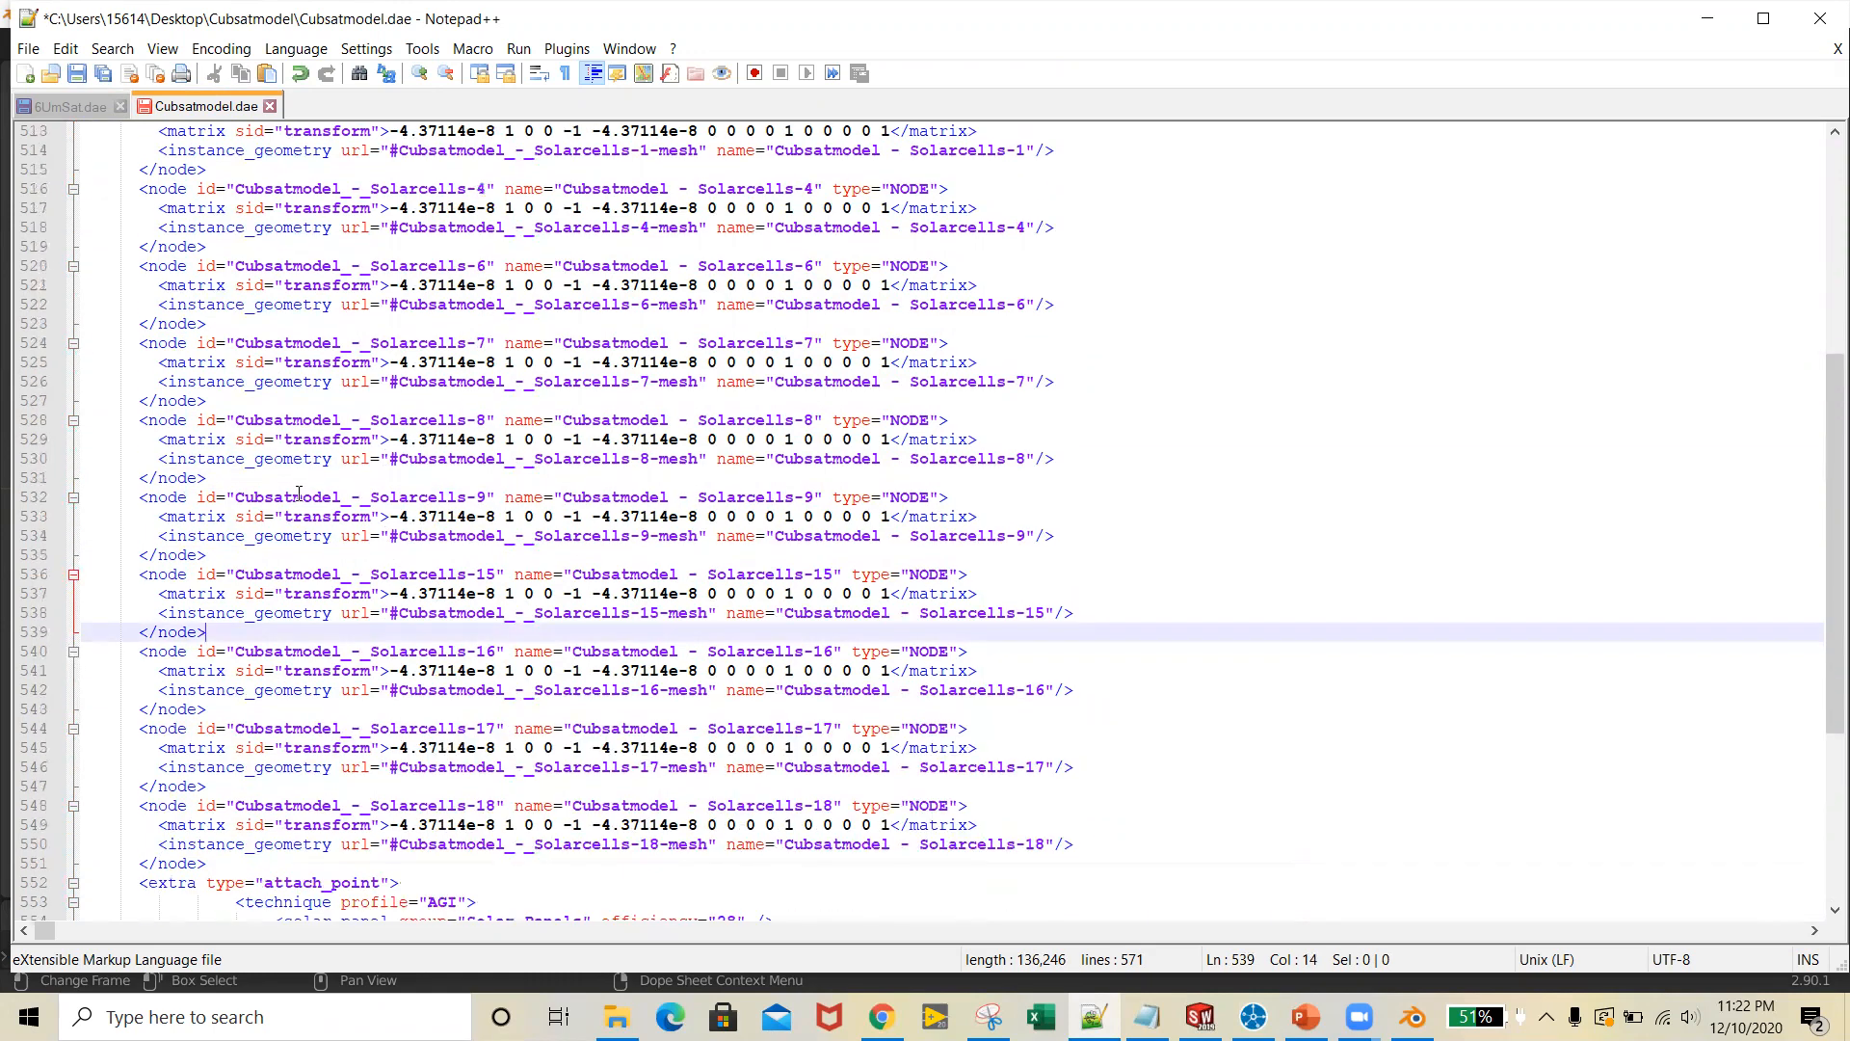
pyautogui.click(233, 395)
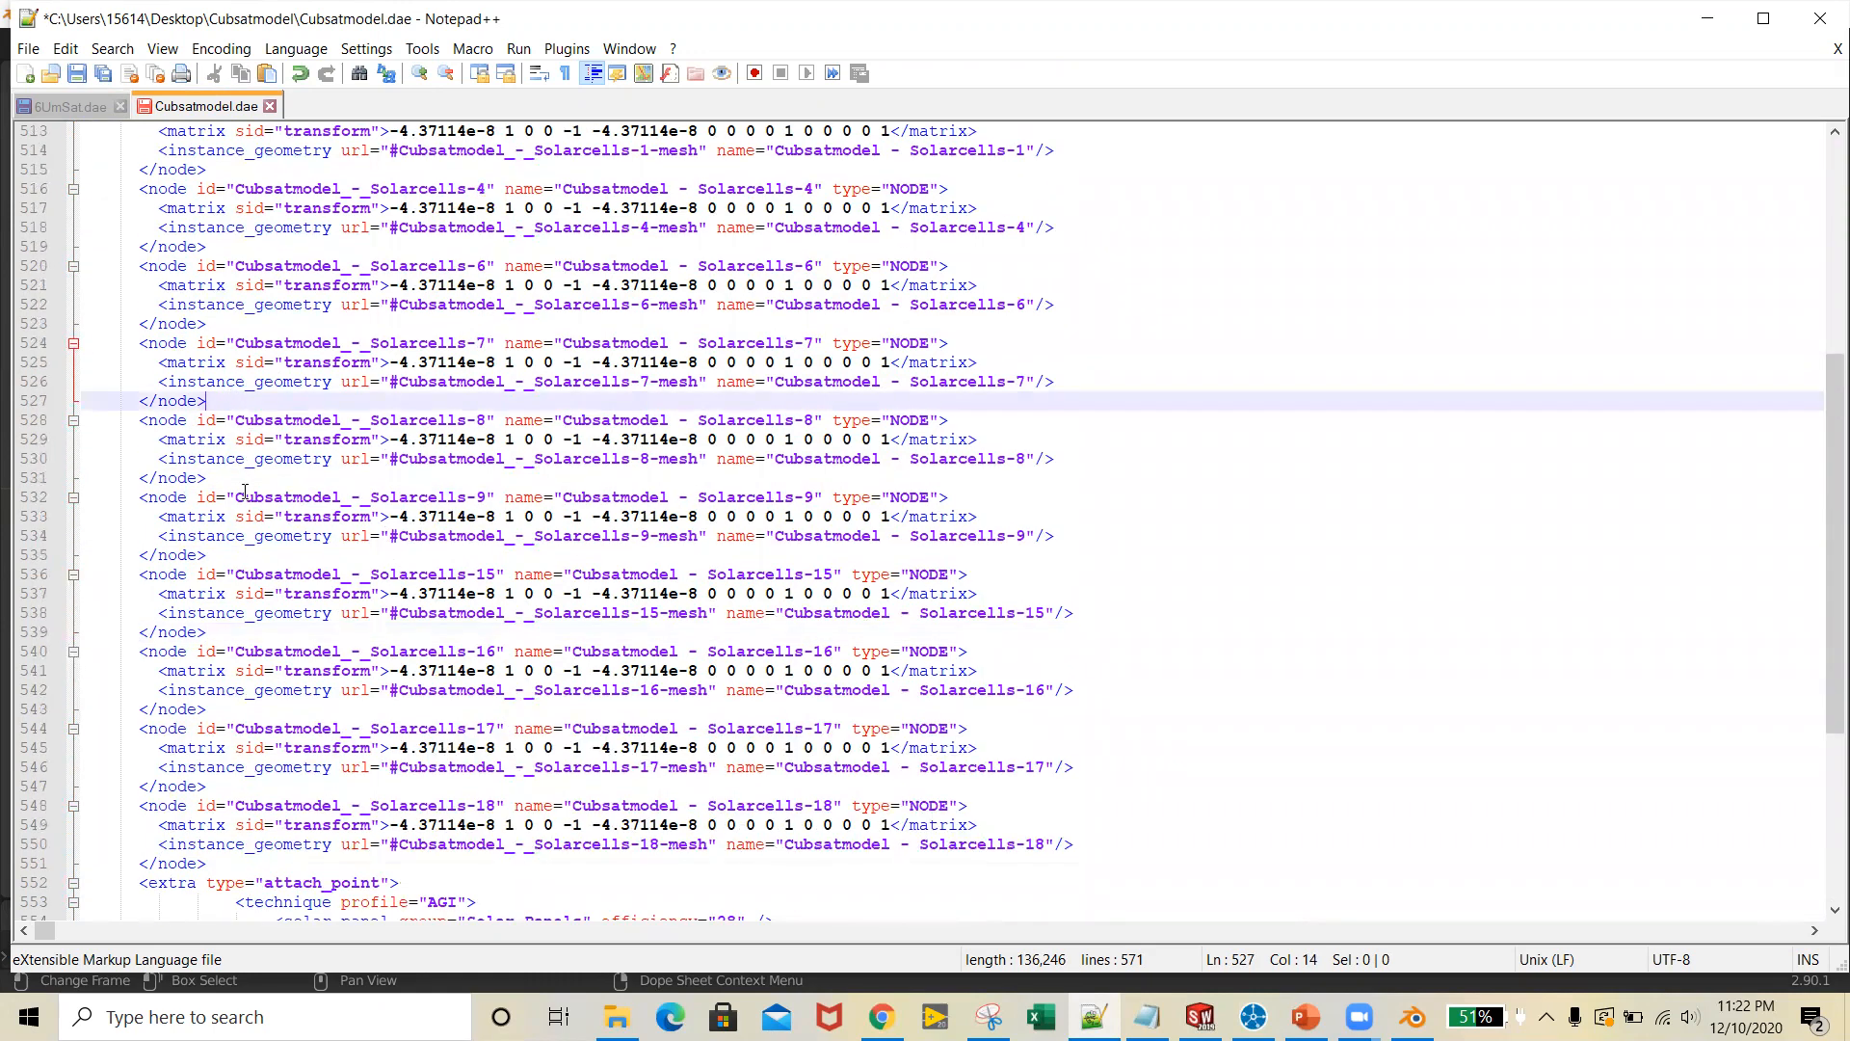
pyautogui.scroll(-5, 245, 492)
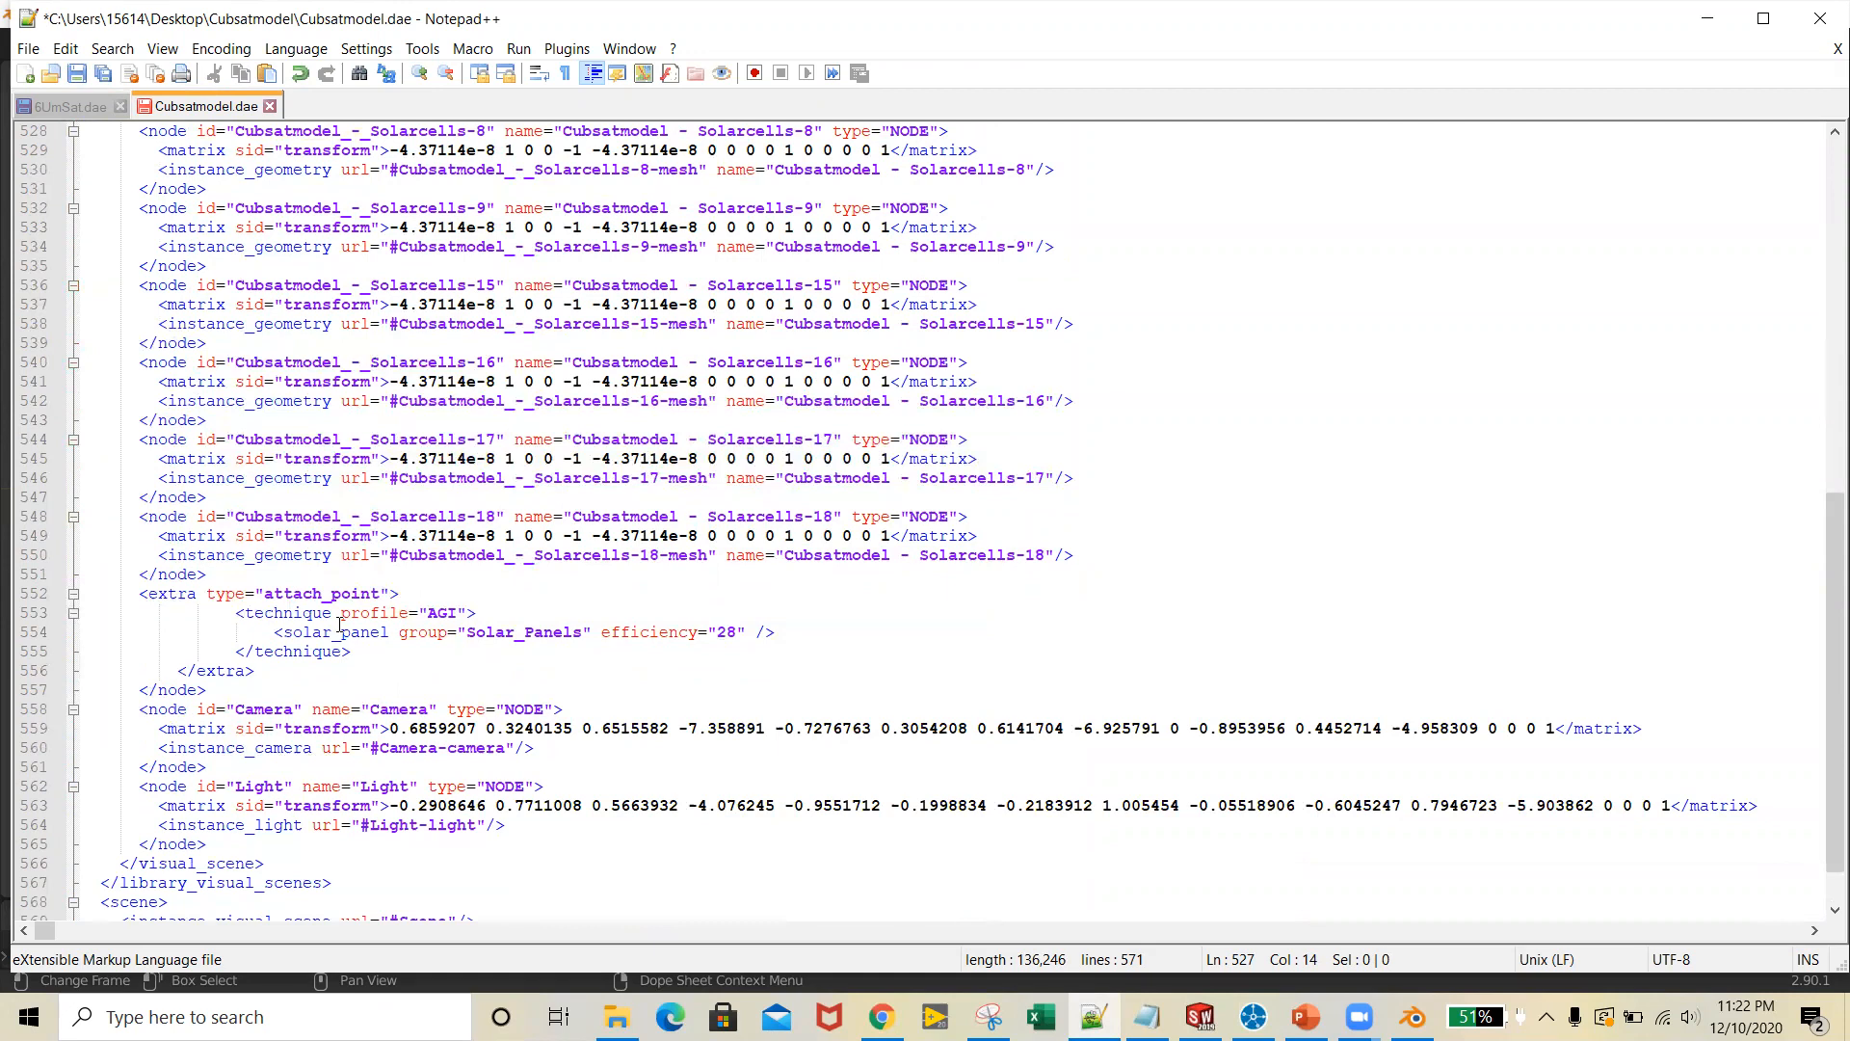
pyautogui.click(186, 689)
pyautogui.scroll(8, 127, 309)
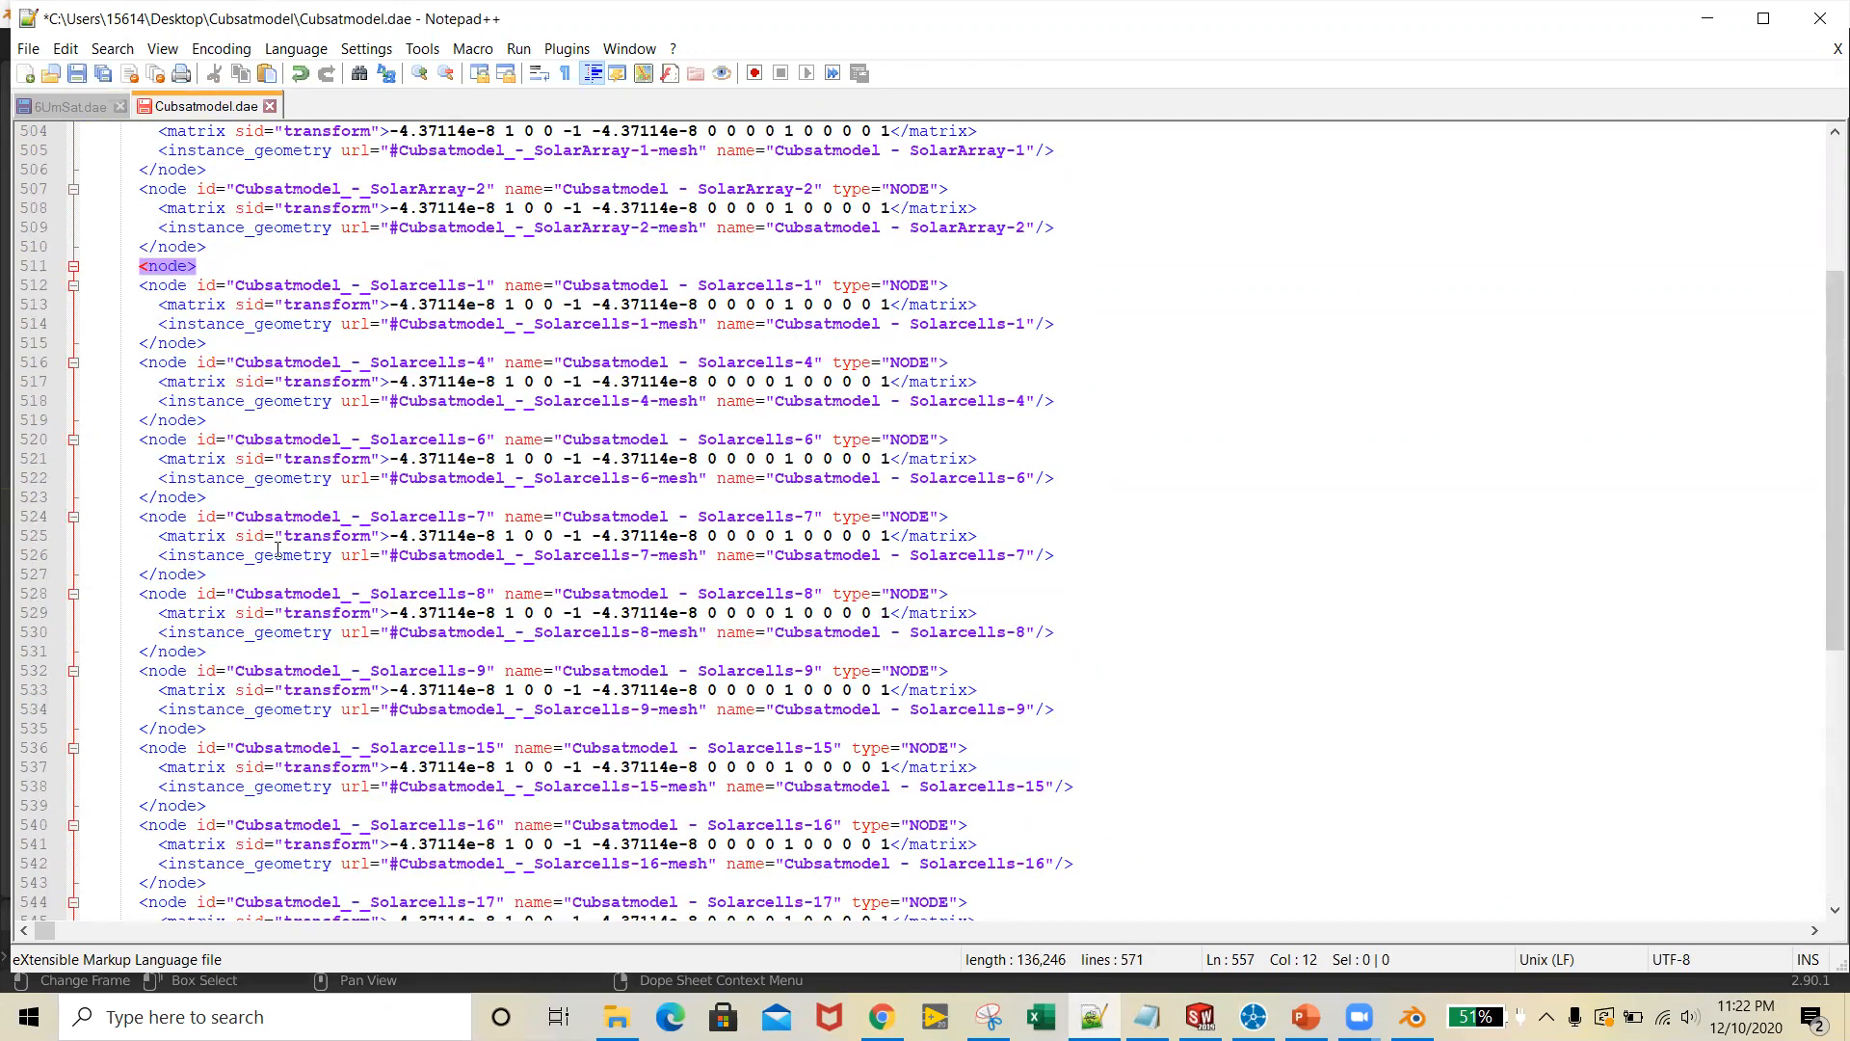
pyautogui.scroll(-5, 278, 549)
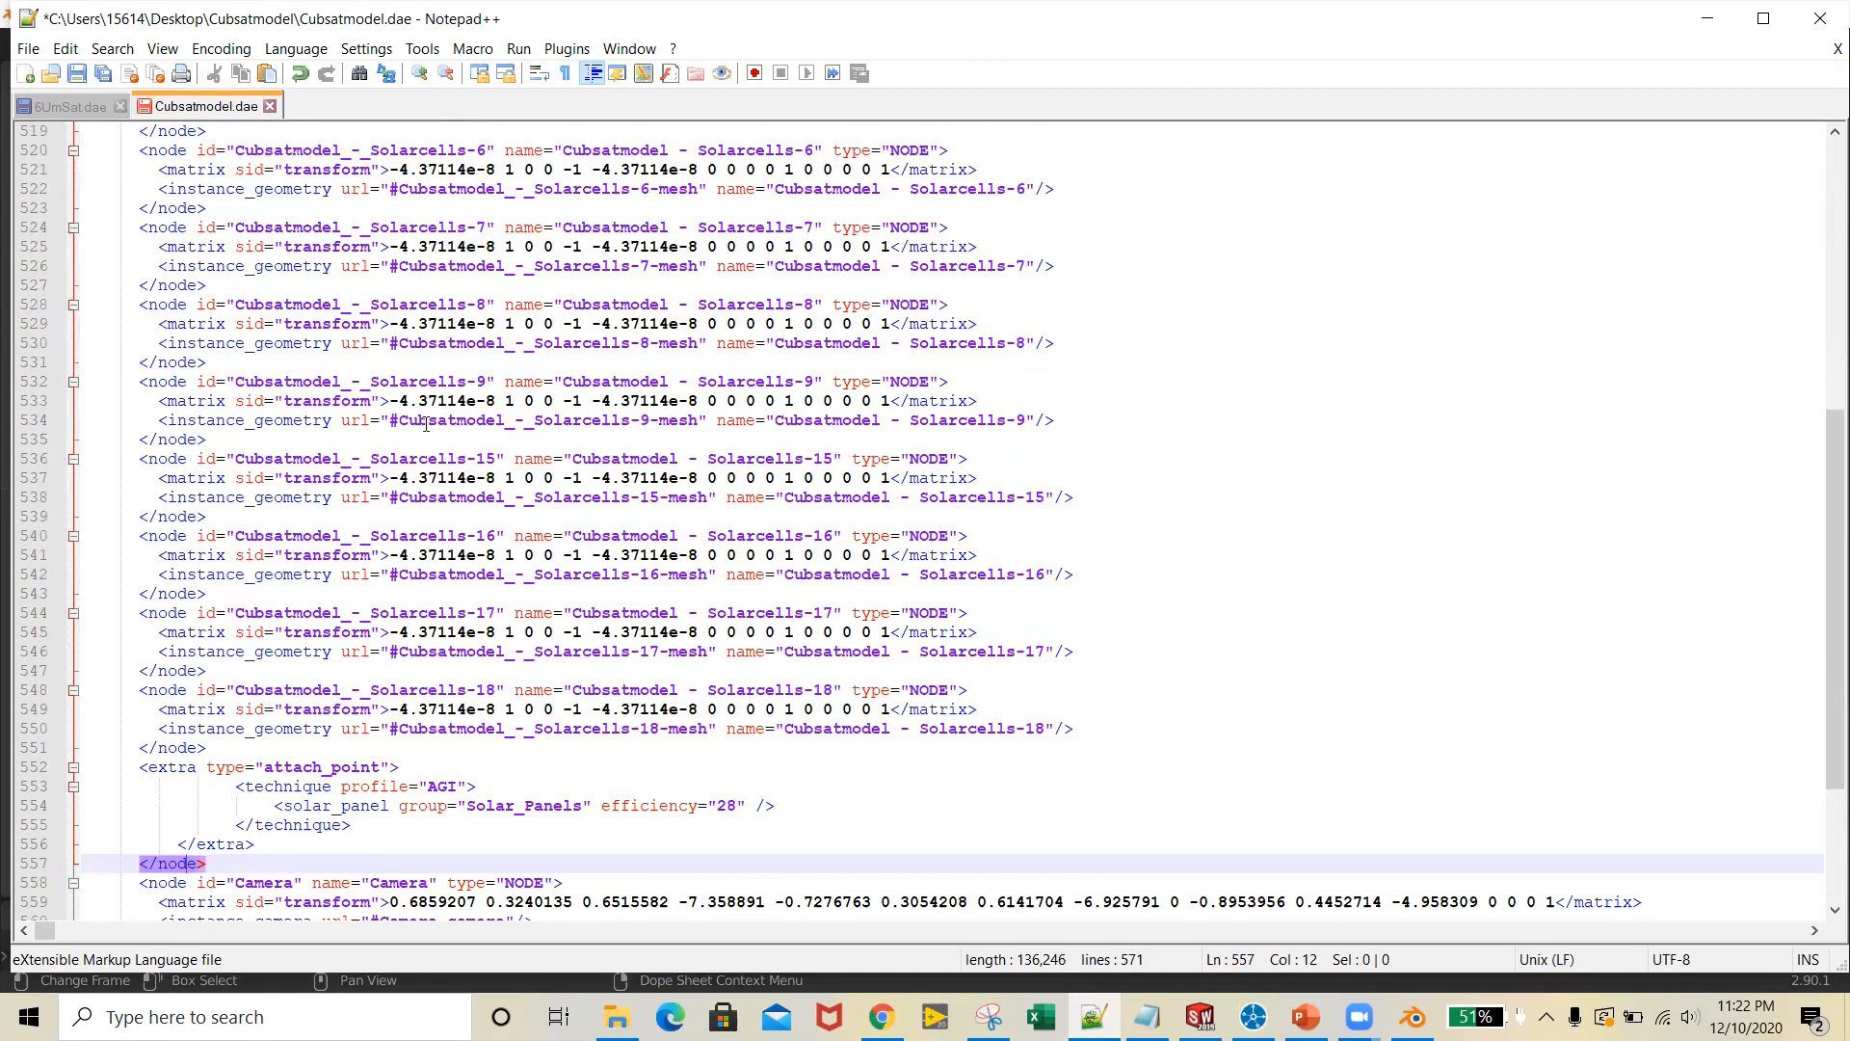
pyautogui.scroll(2, 425, 424)
# Save Cubsatmodel.dae and switch to STK to view the inc3 satellite up close in the 3D Graphics window
pyautogui.click(28, 48)
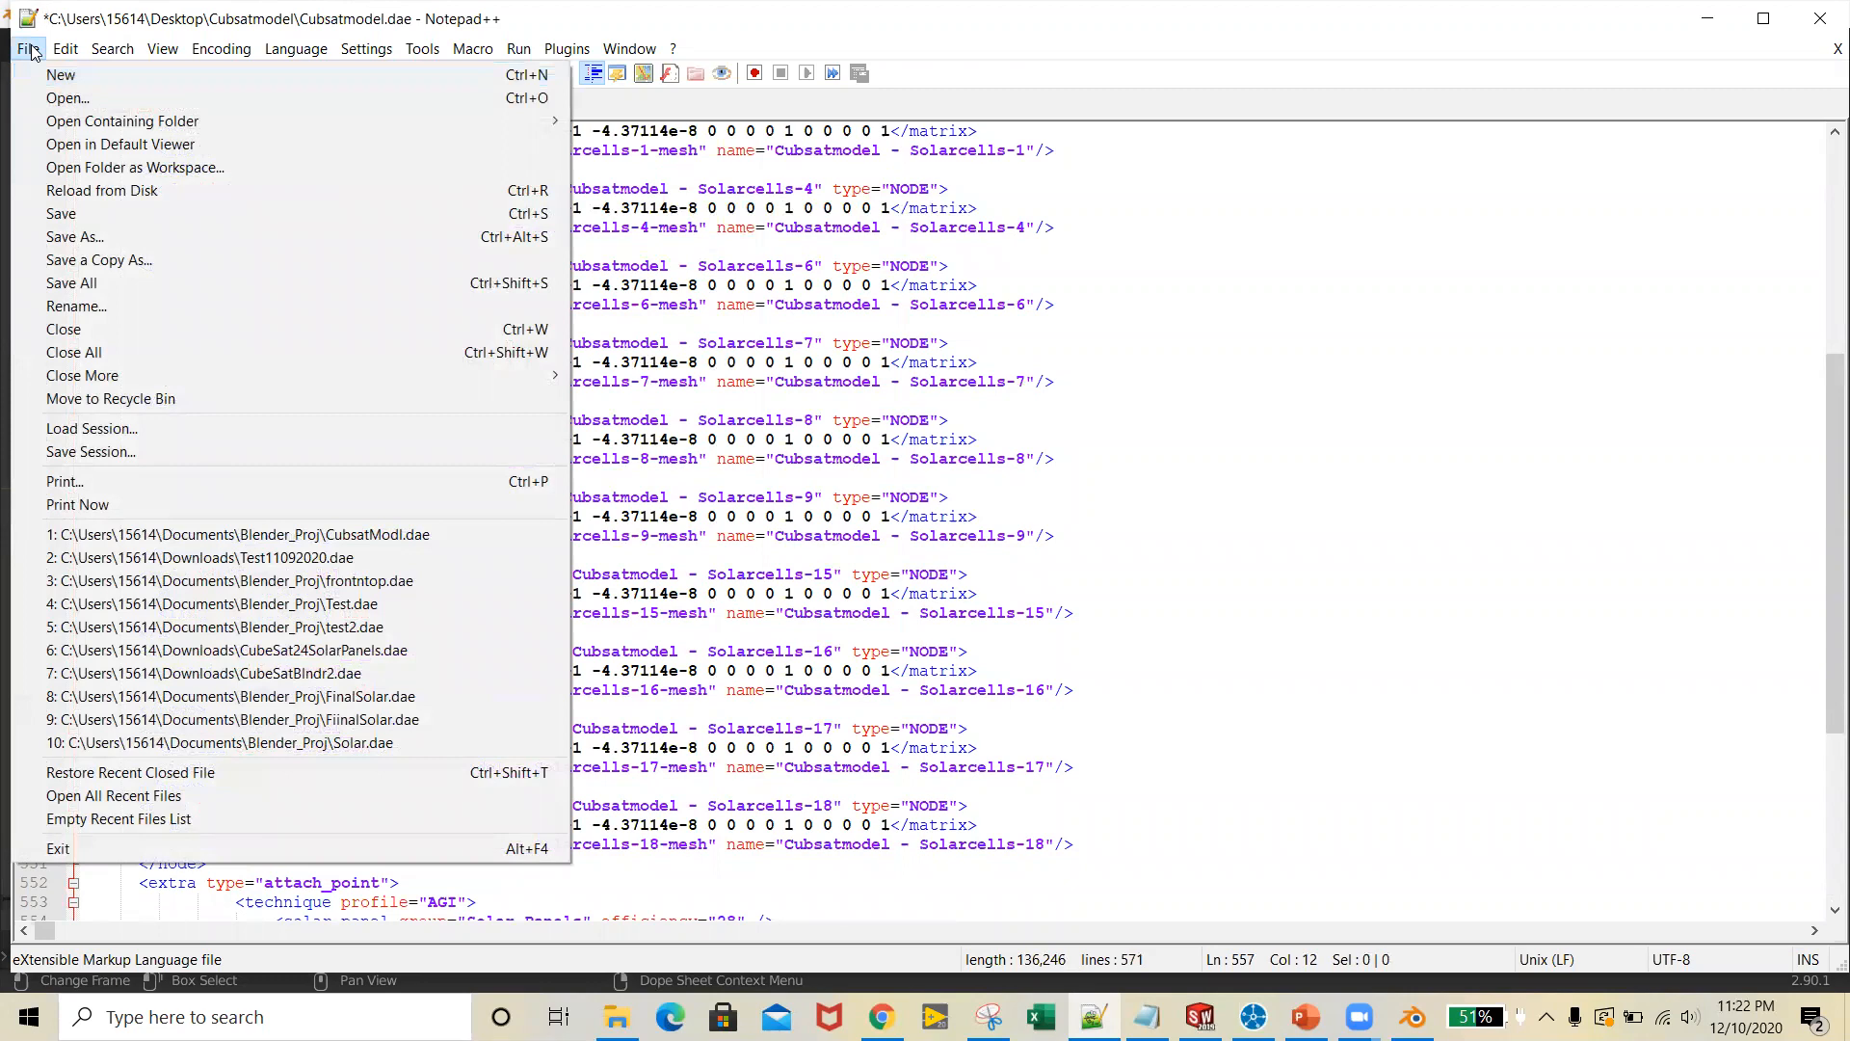
pyautogui.click(163, 214)
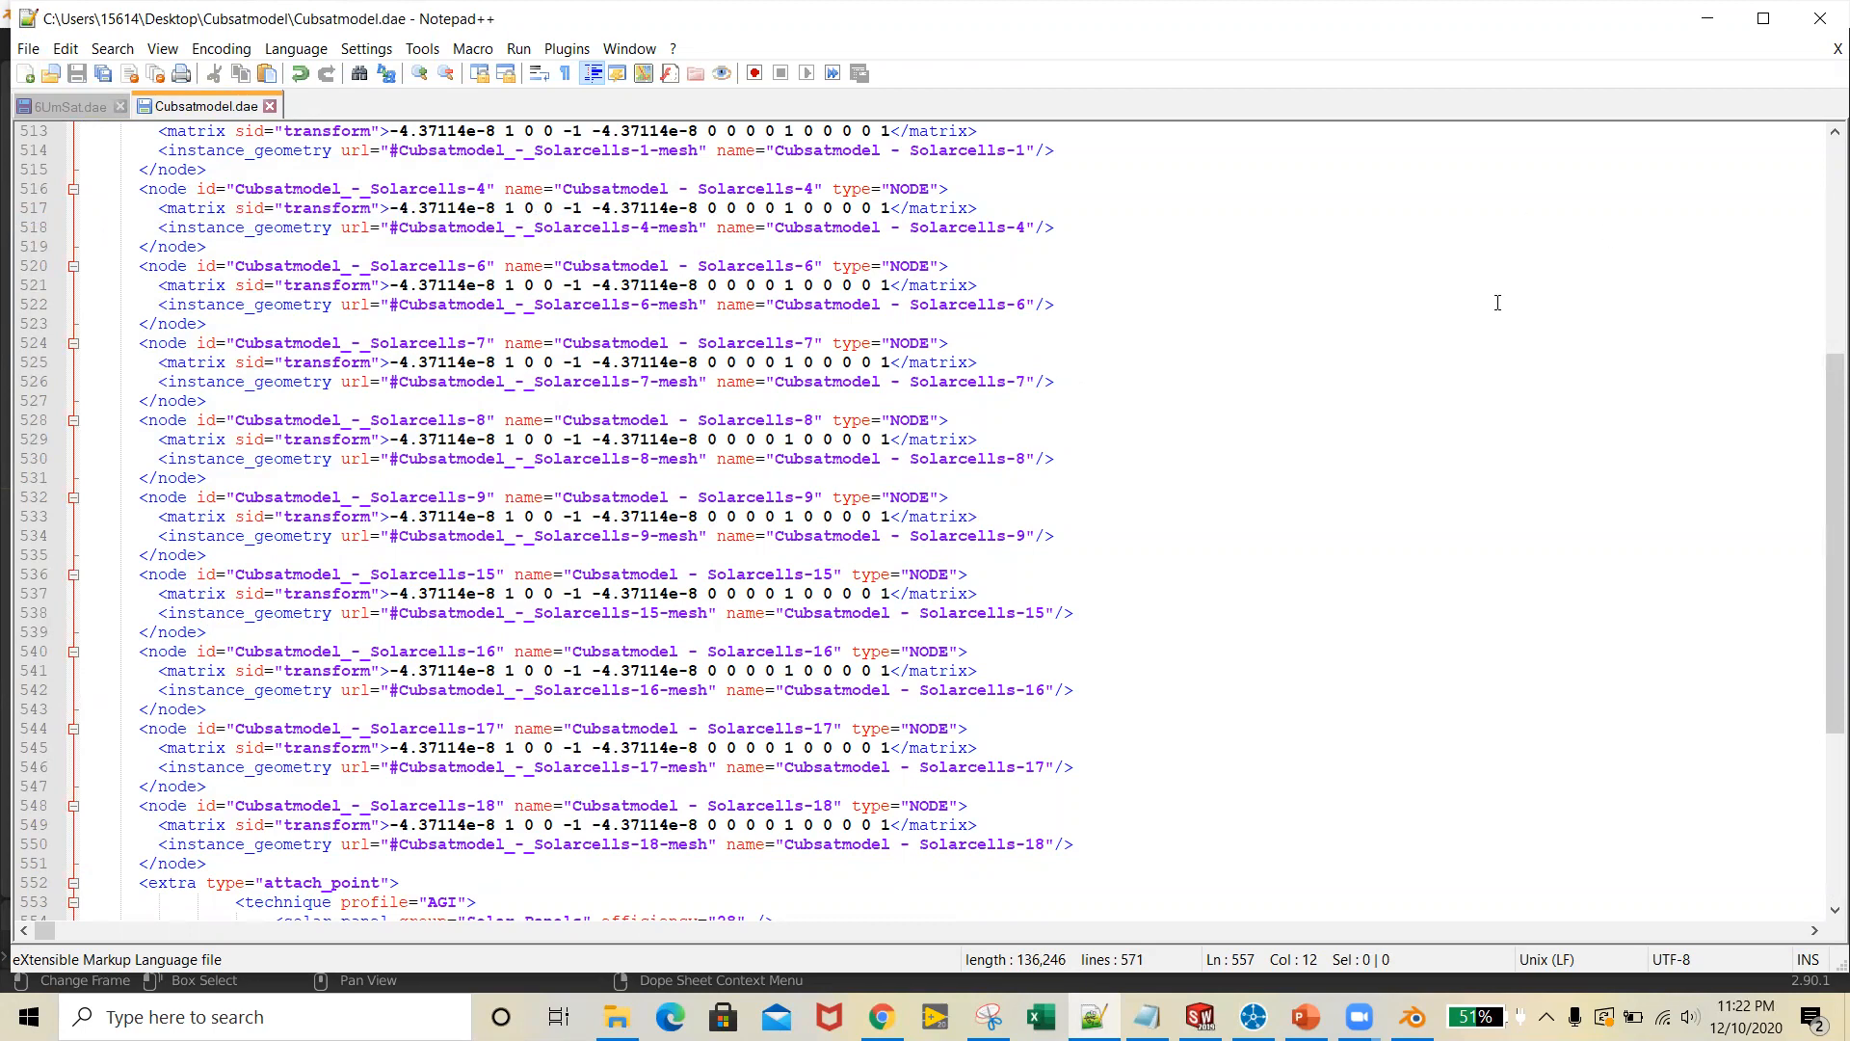
pyautogui.click(1252, 1017)
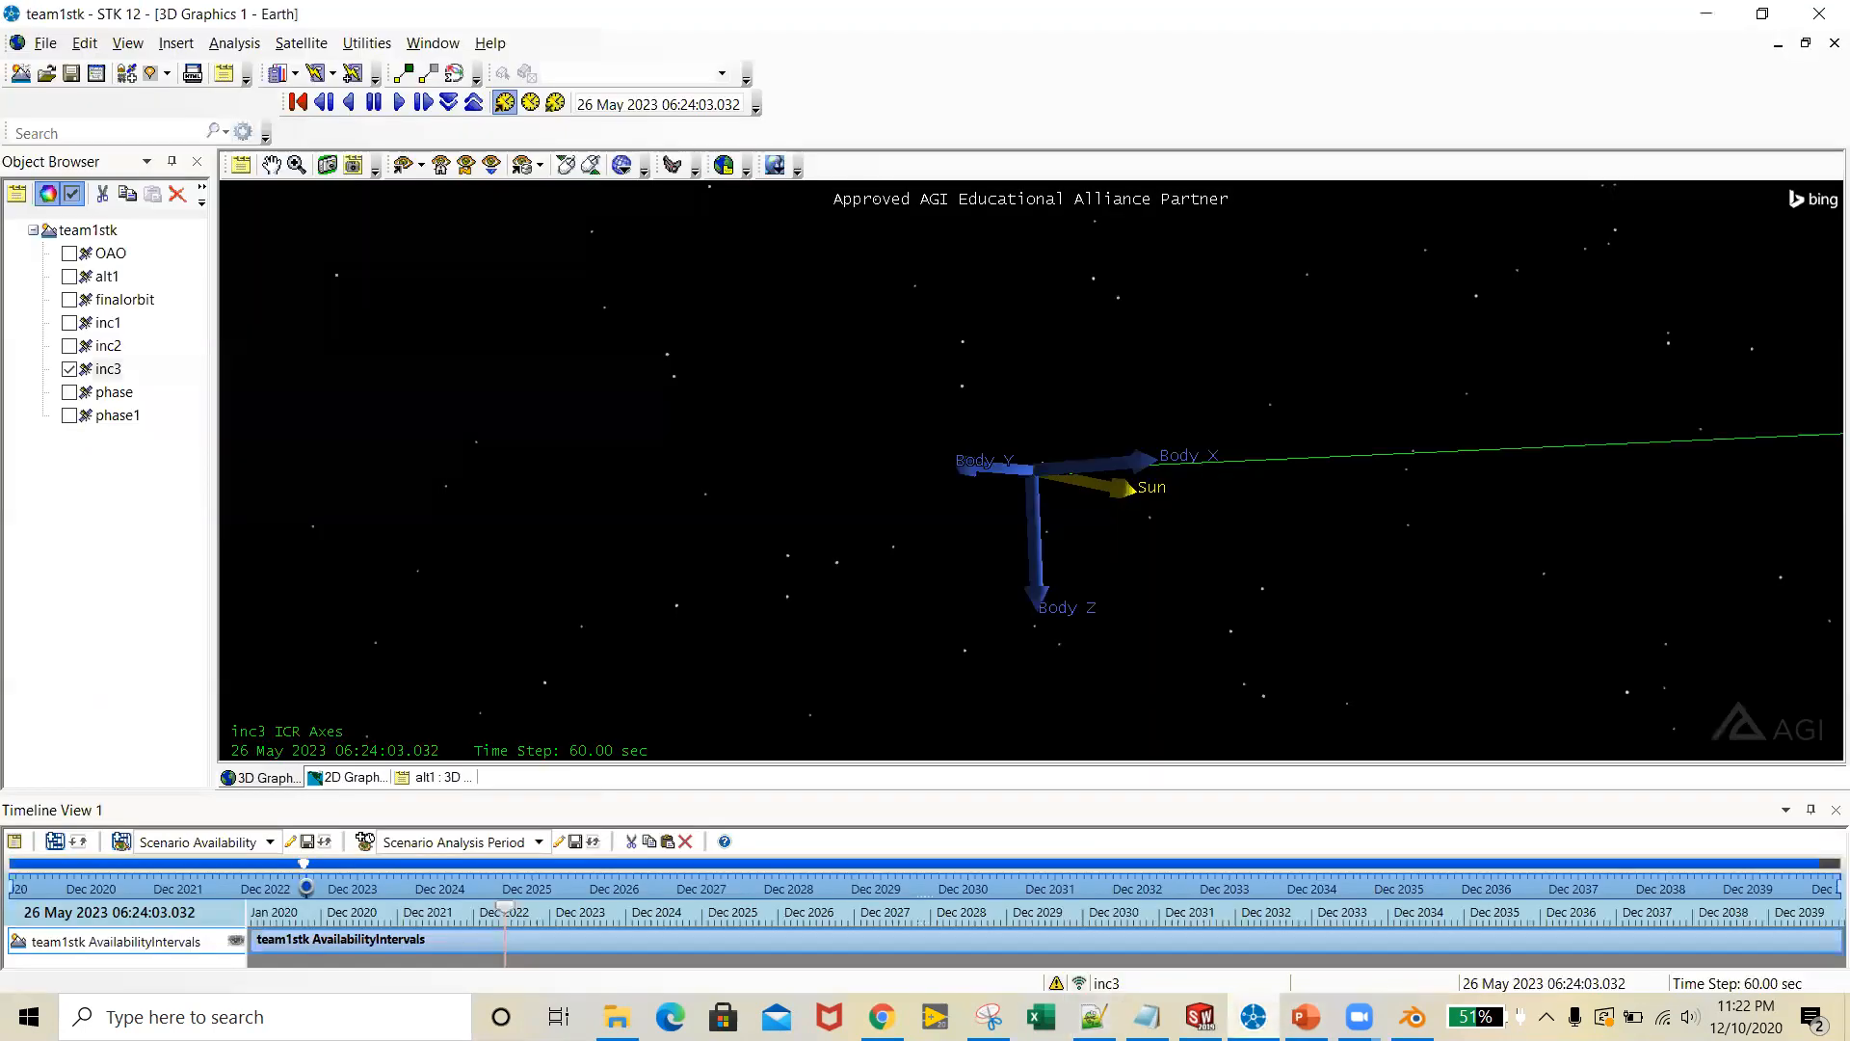
pyautogui.scroll(10, 1091, 507)
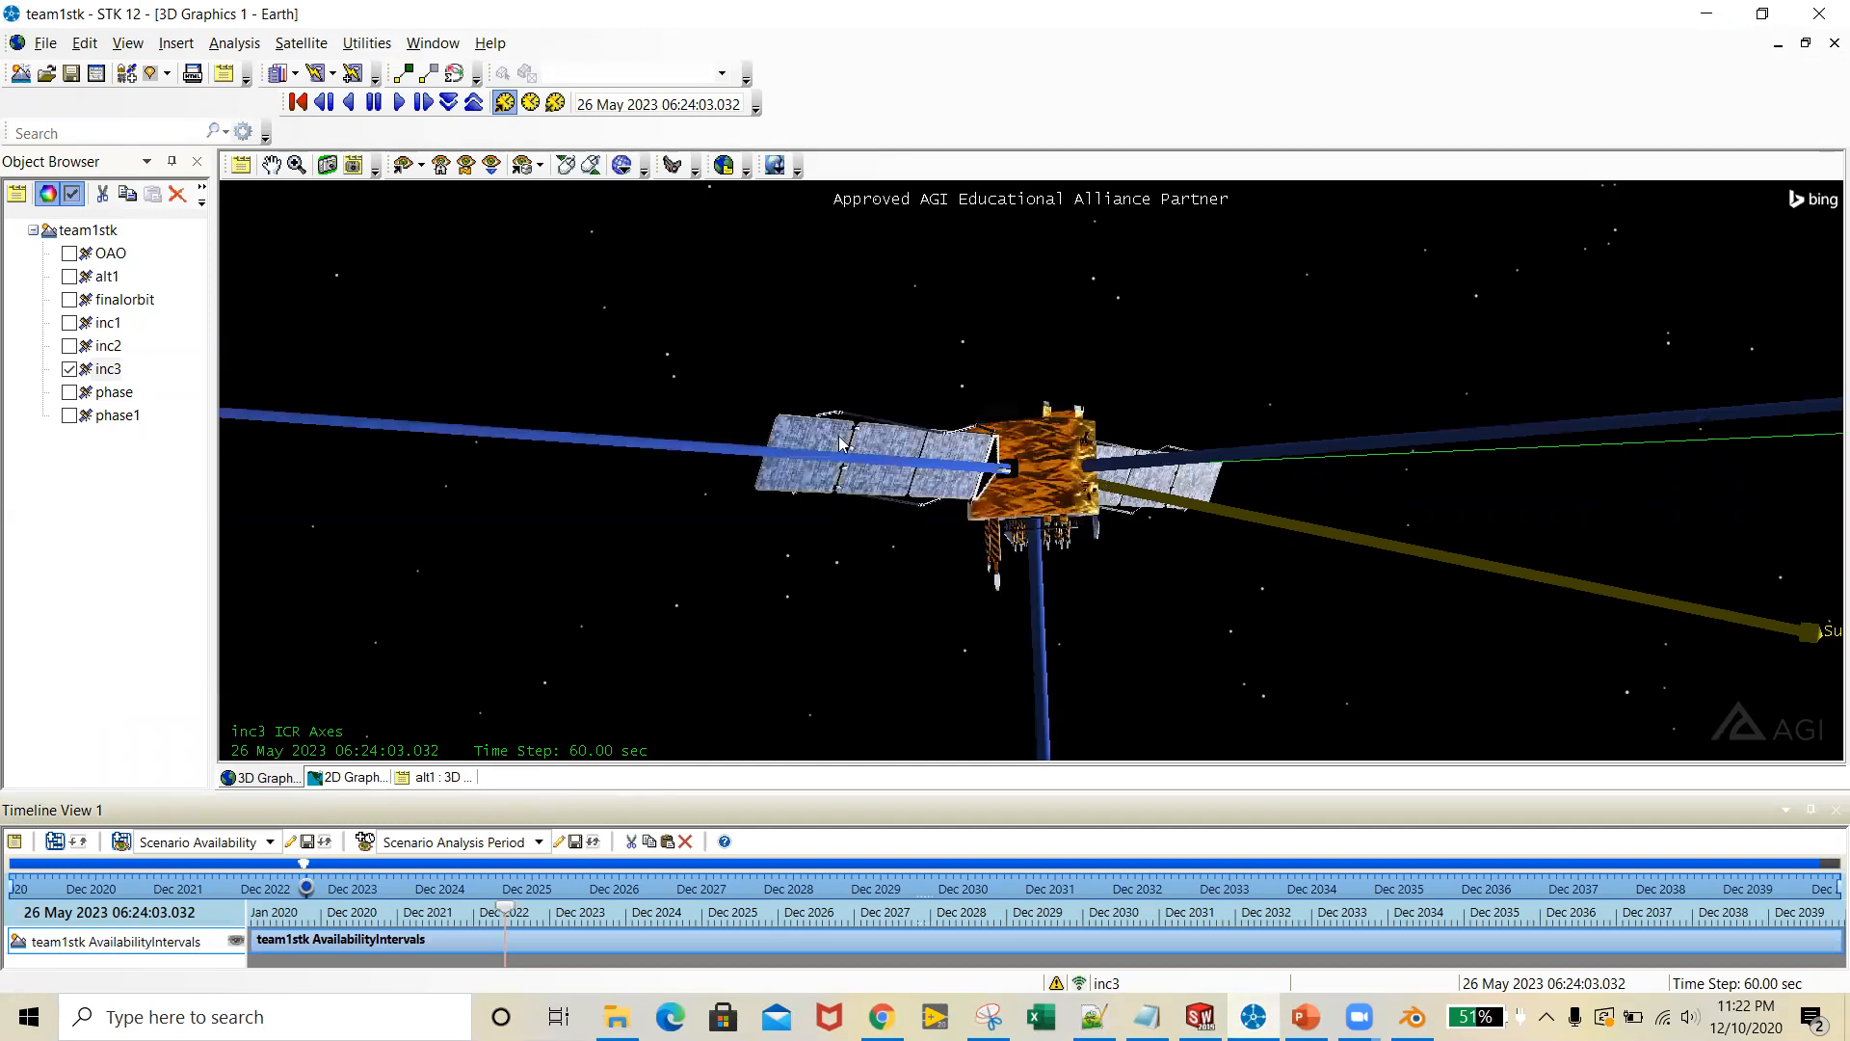
# Open the 3D Graphics Model properties of the inc3 satellite and start browsing for a new model file
pyautogui.rightClick(102, 375)
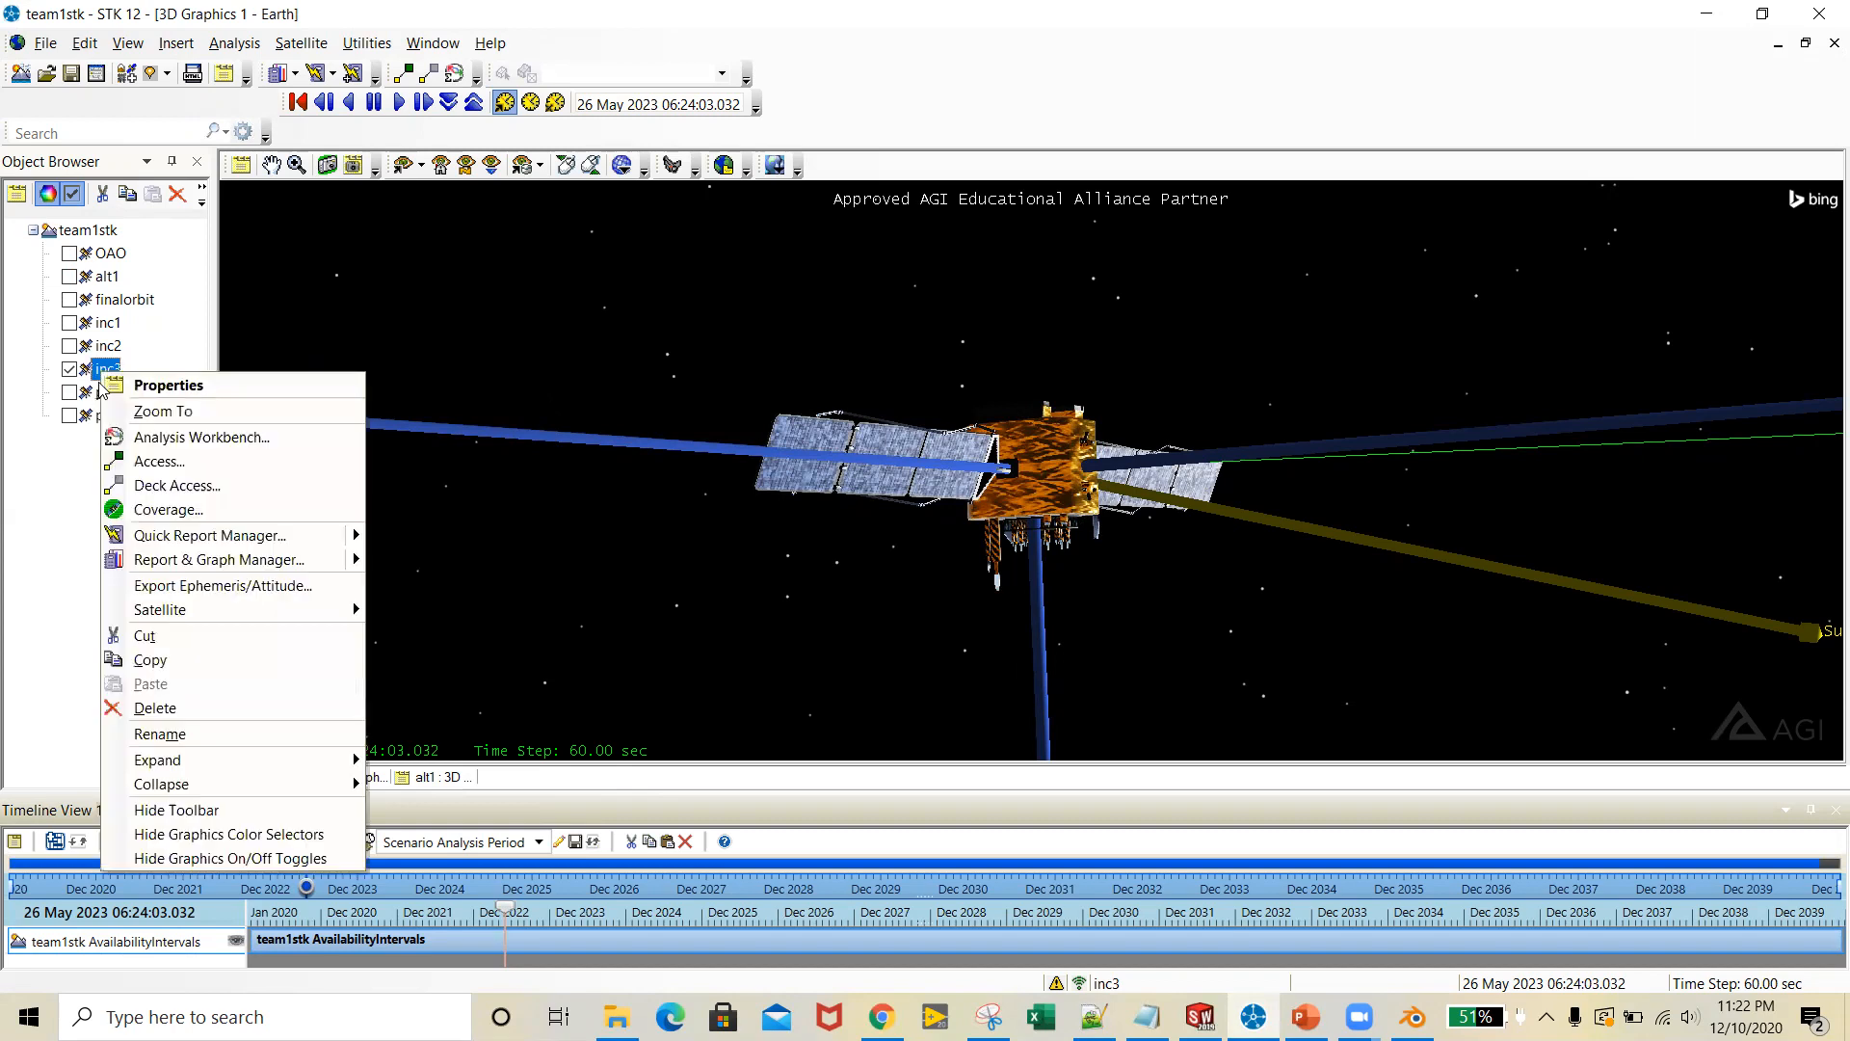
pyautogui.click(189, 388)
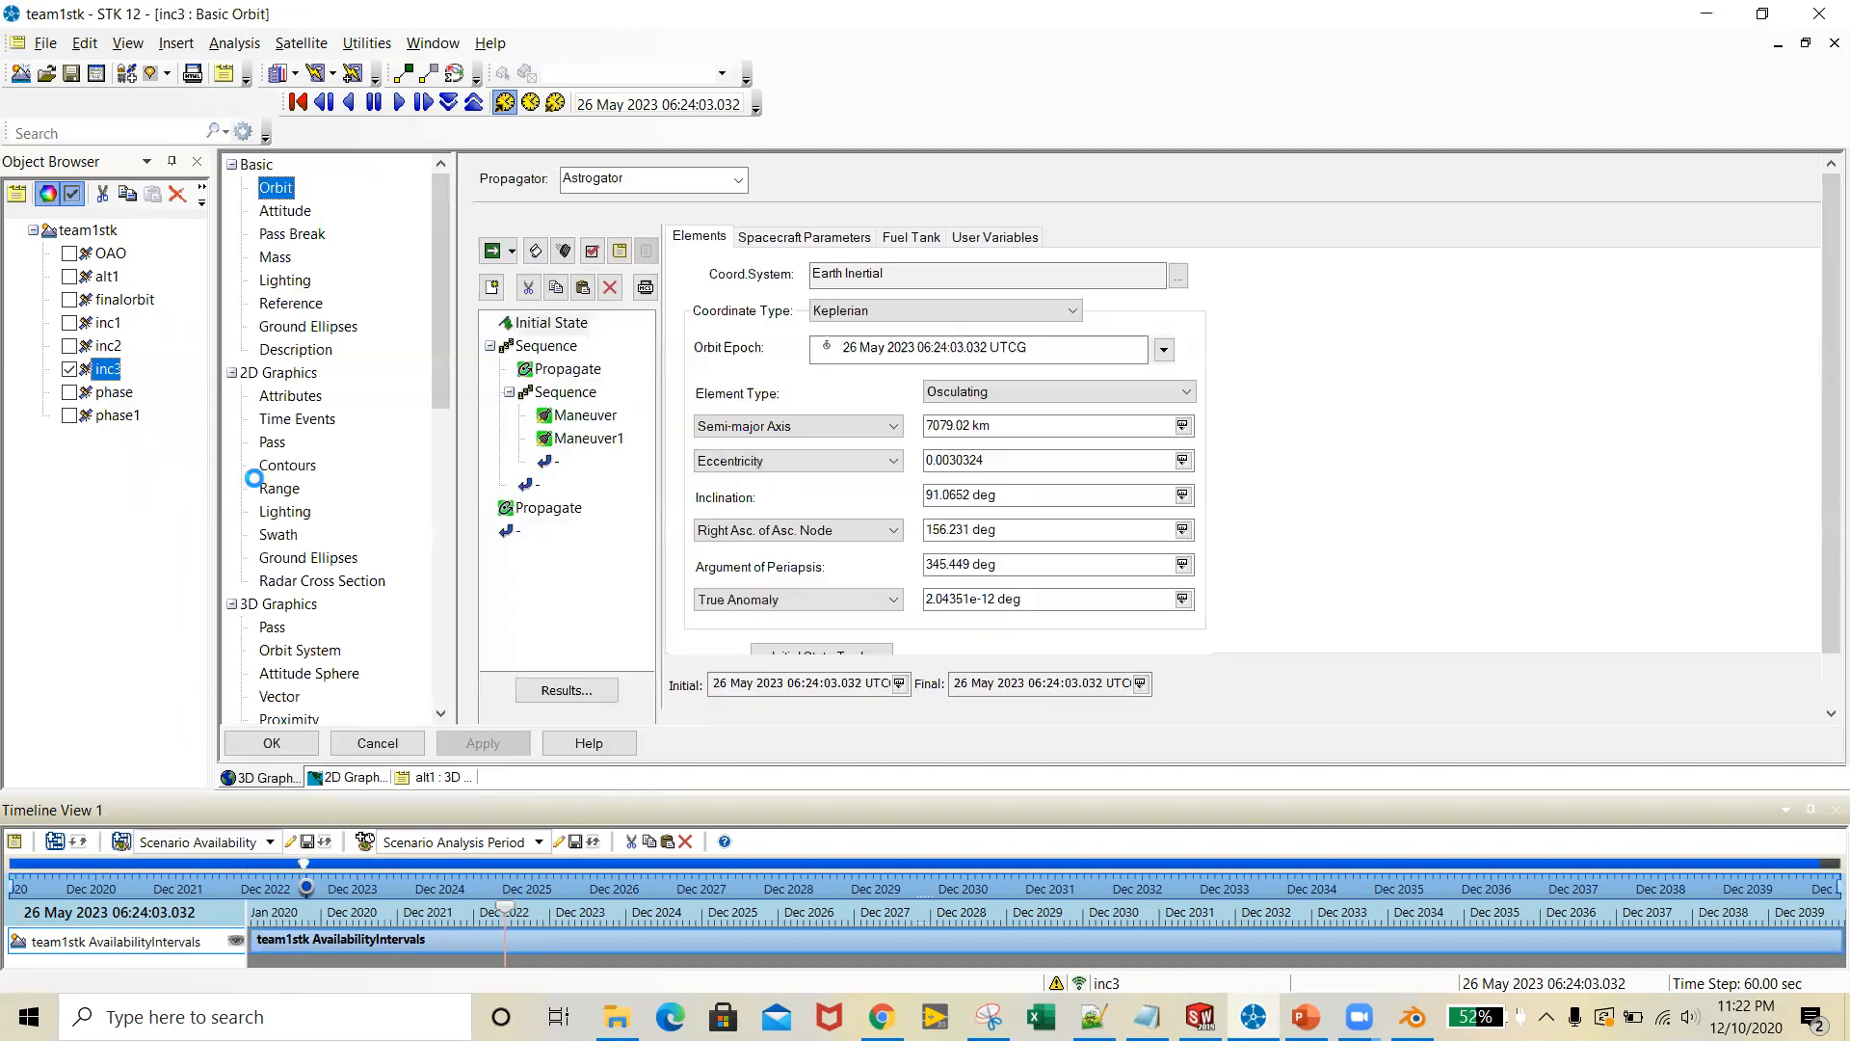
pyautogui.scroll(-5, 322, 489)
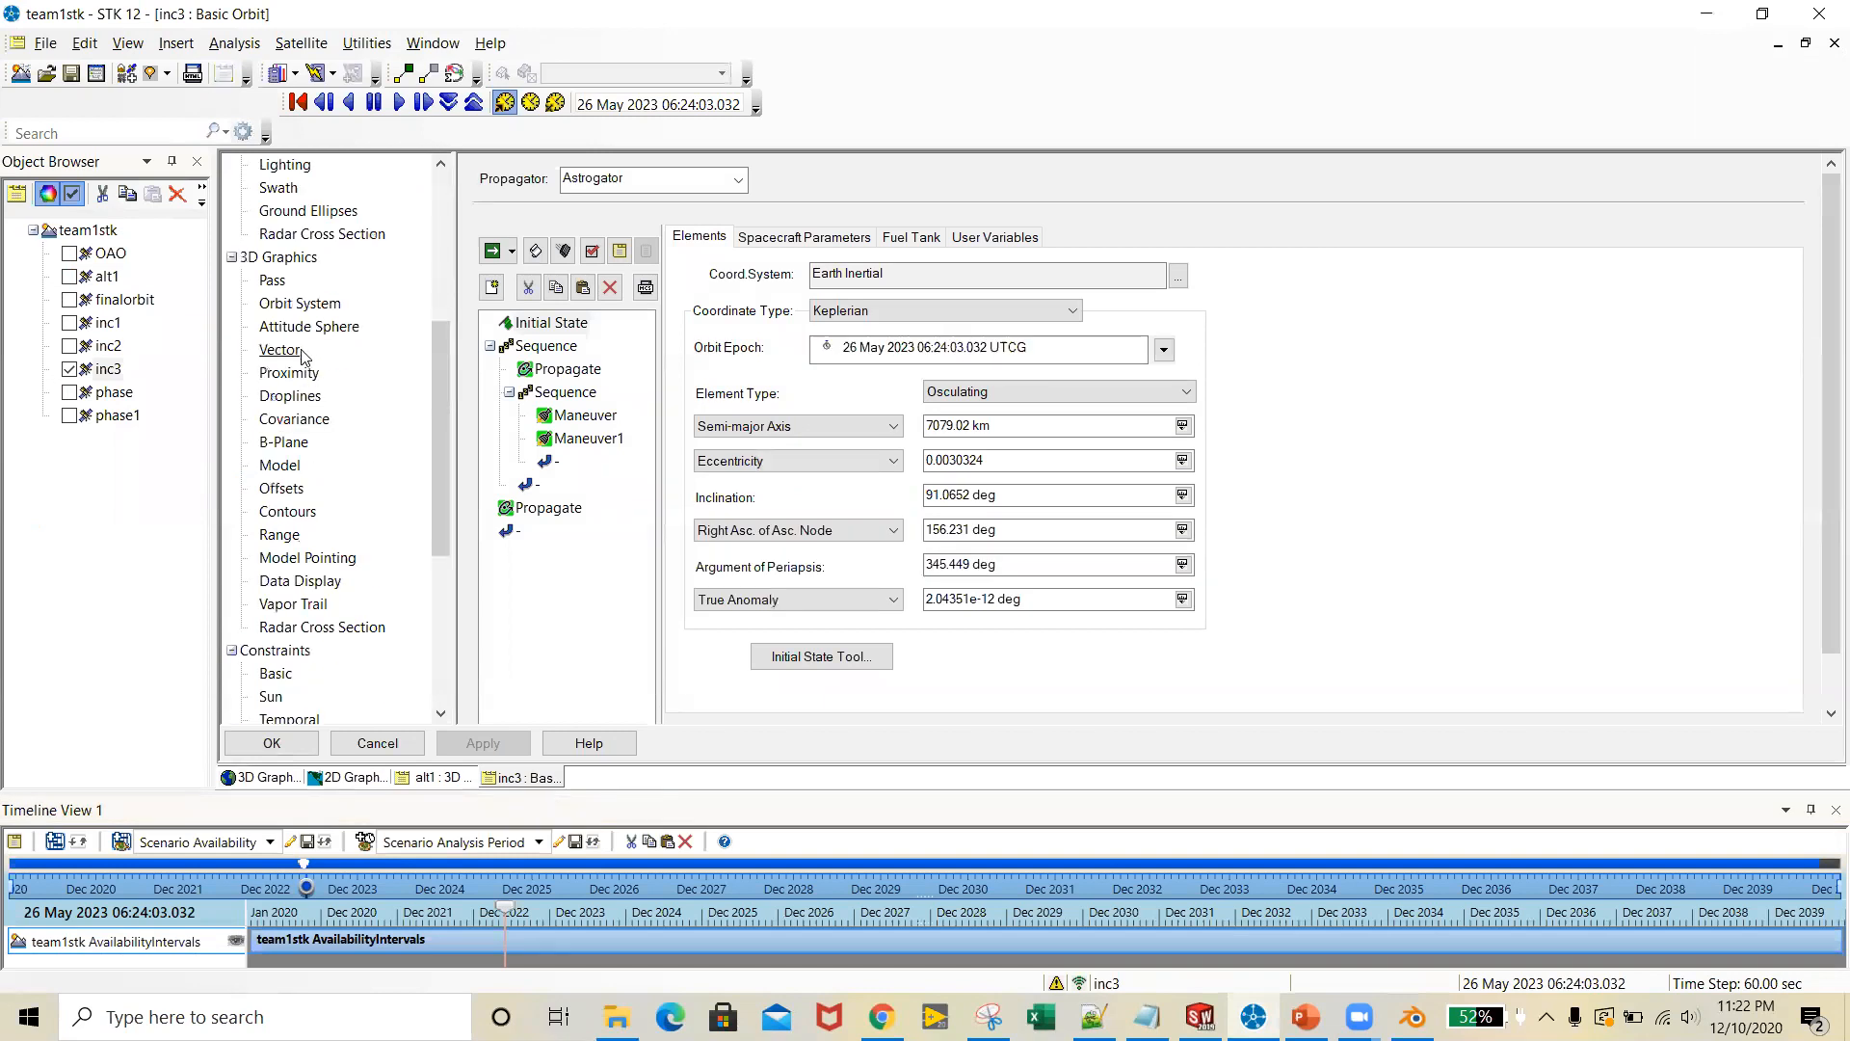
pyautogui.click(280, 465)
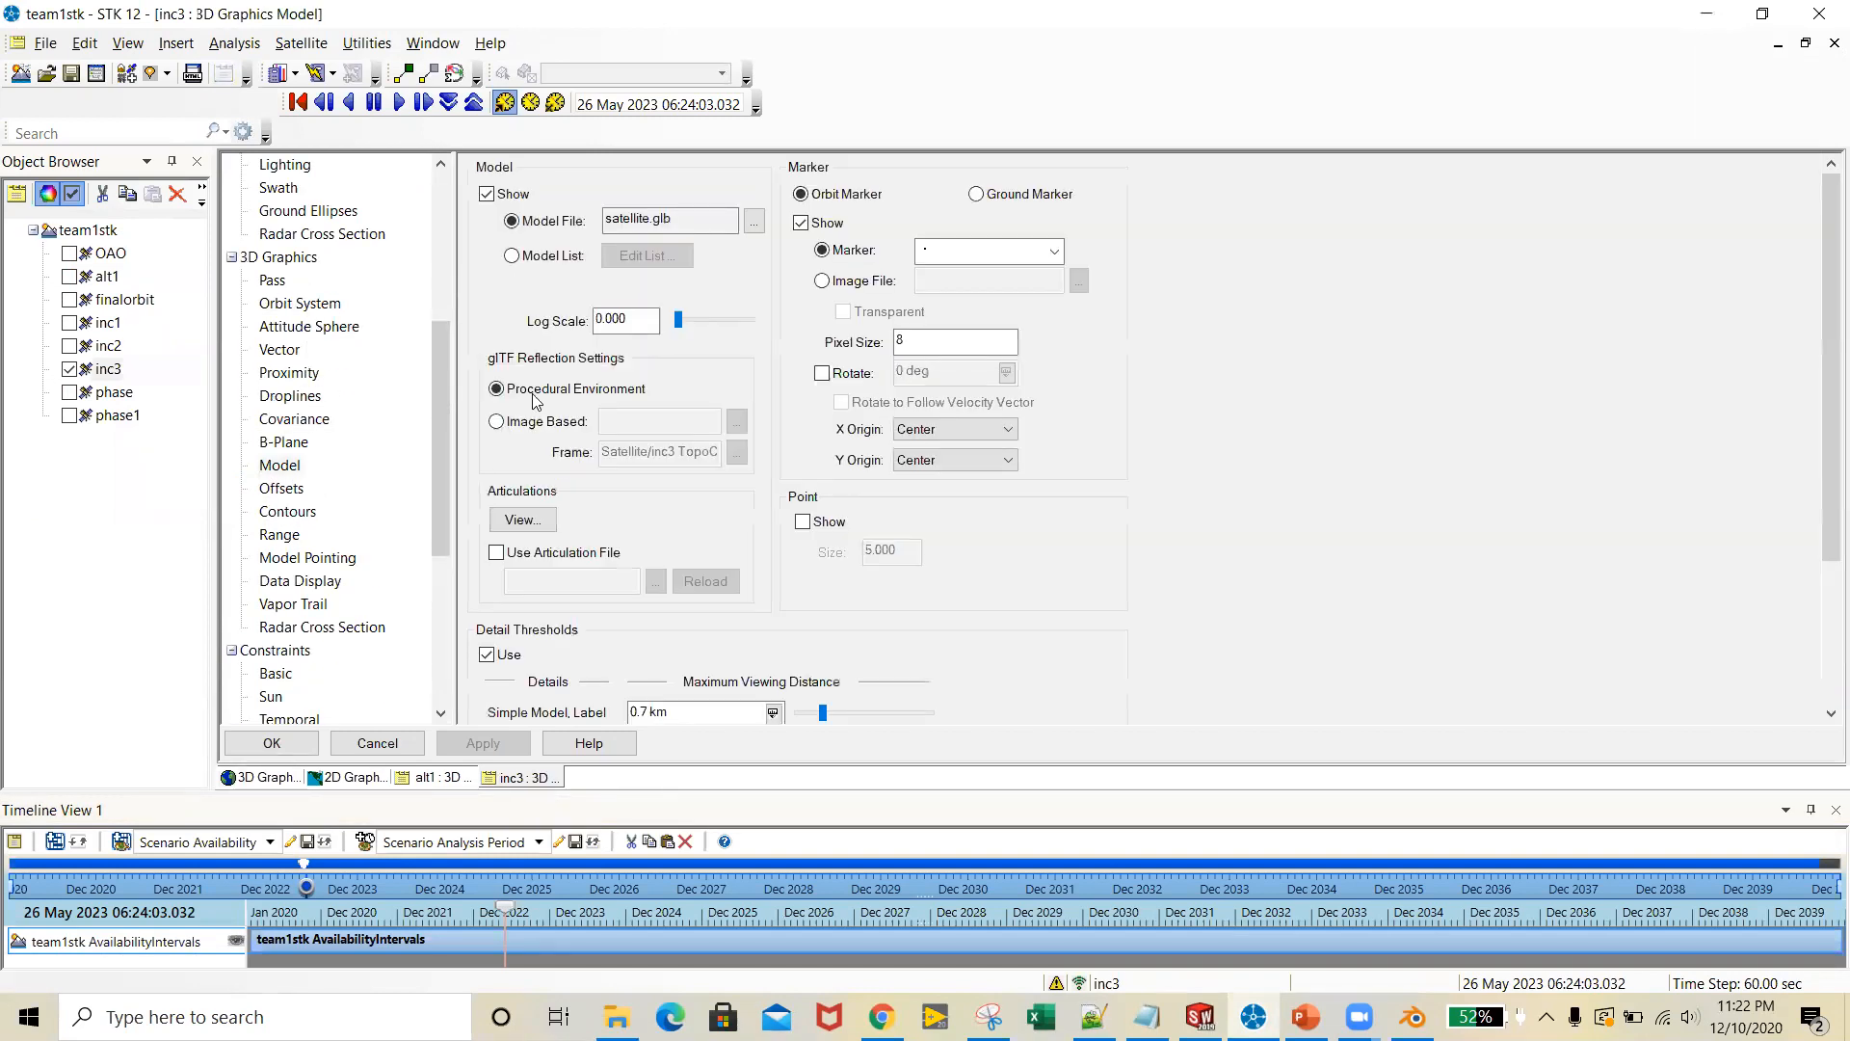
pyautogui.click(754, 227)
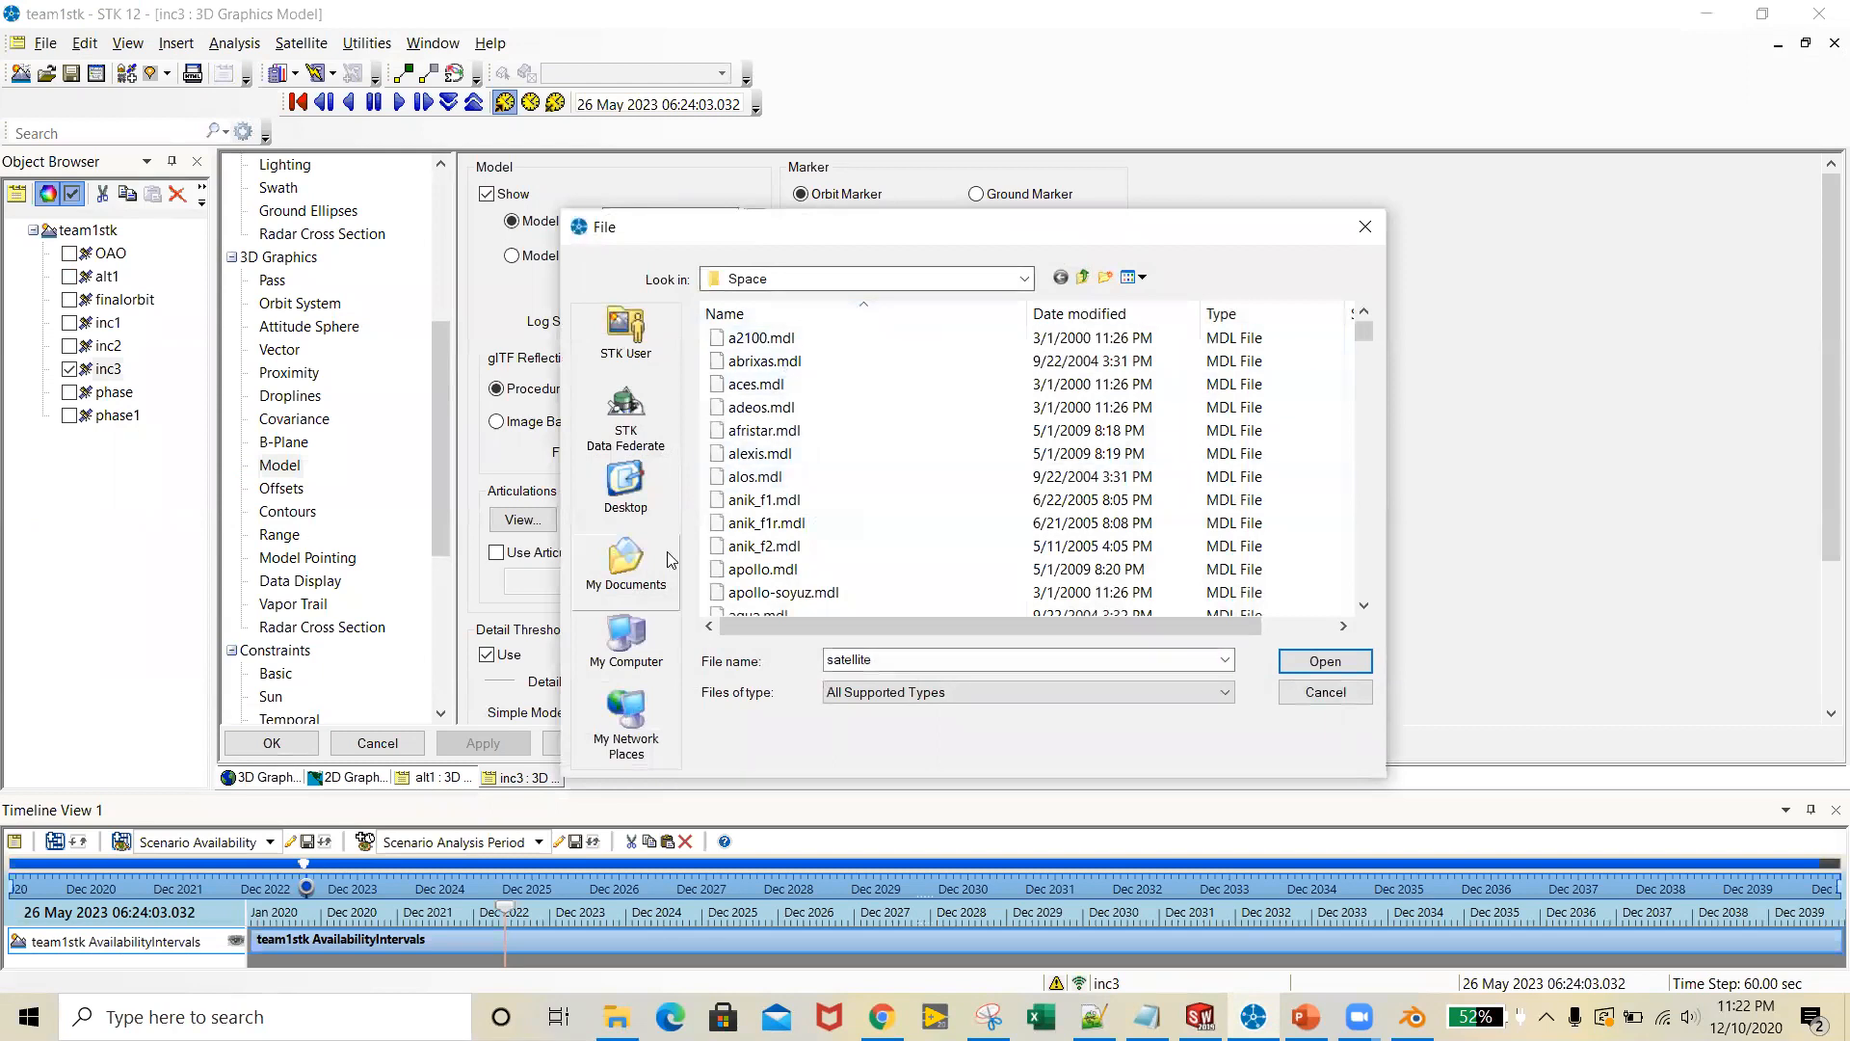
pyautogui.click(624, 554)
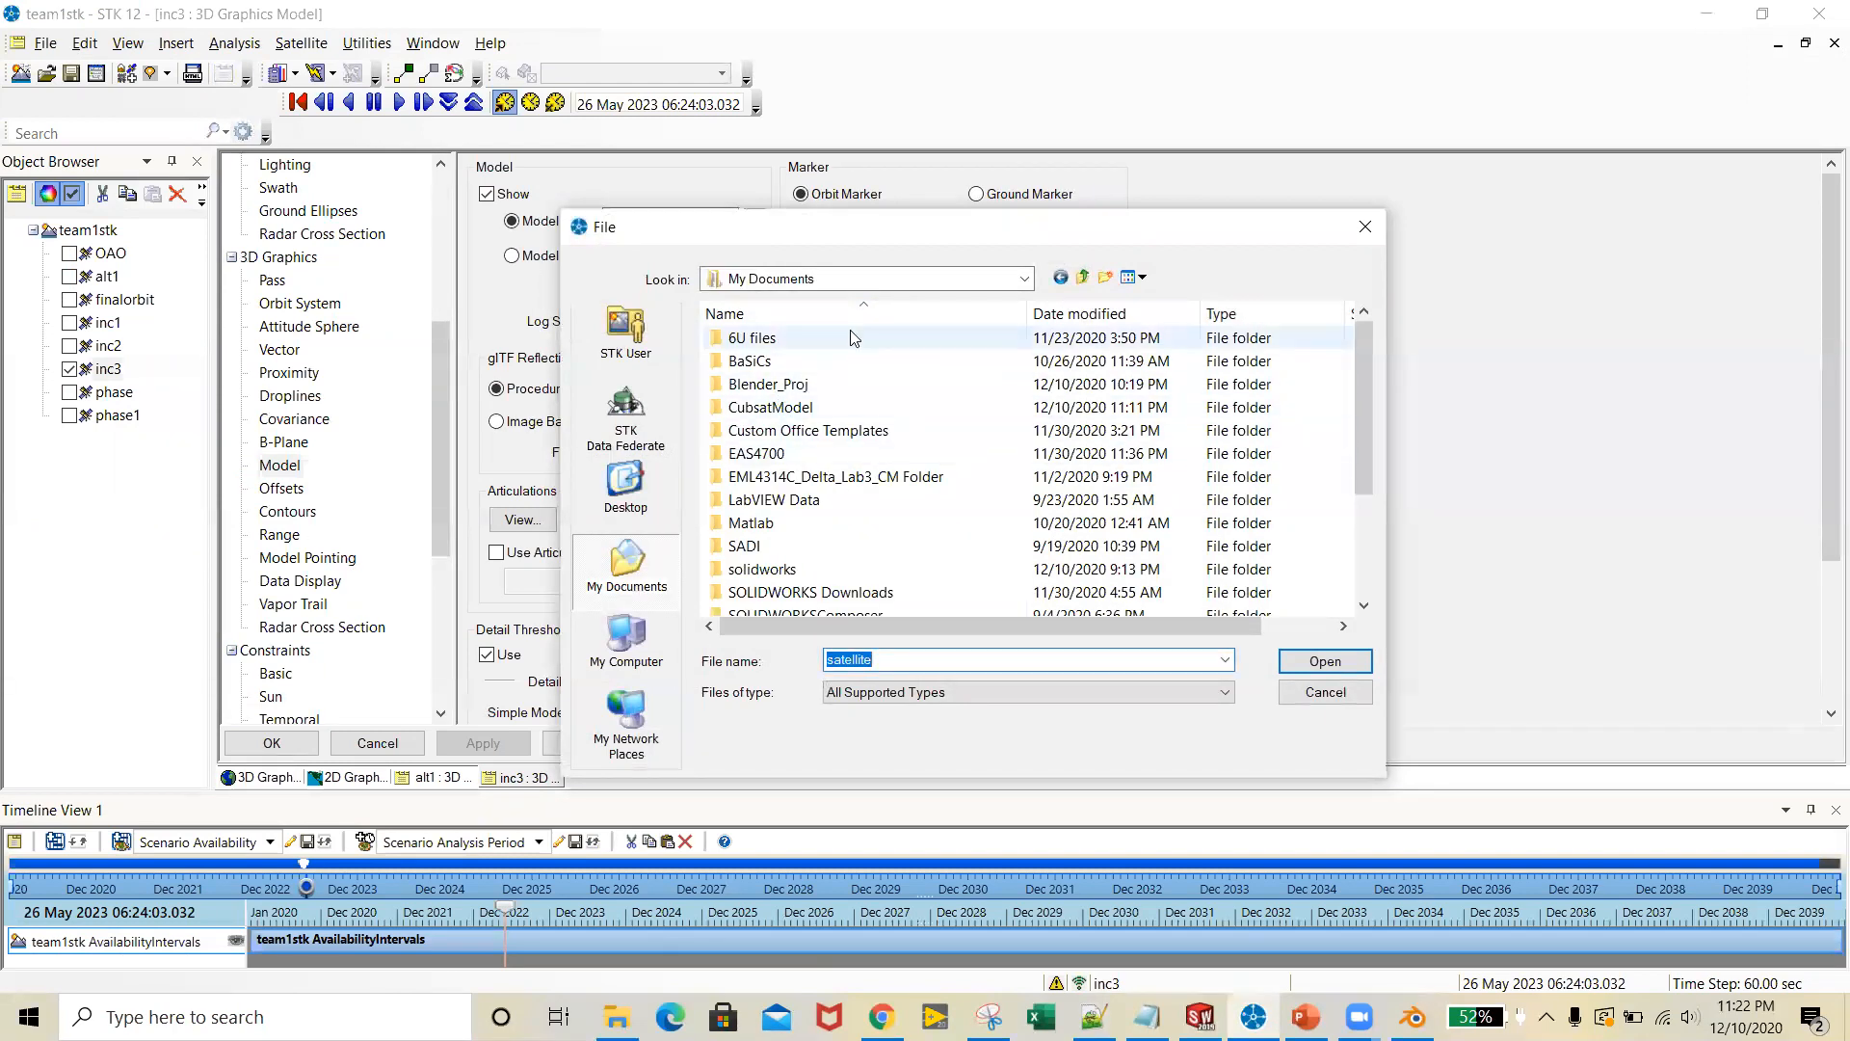
pyautogui.scroll(-2, 992, 491)
pyautogui.scroll(2, 987, 515)
pyautogui.click(860, 412)
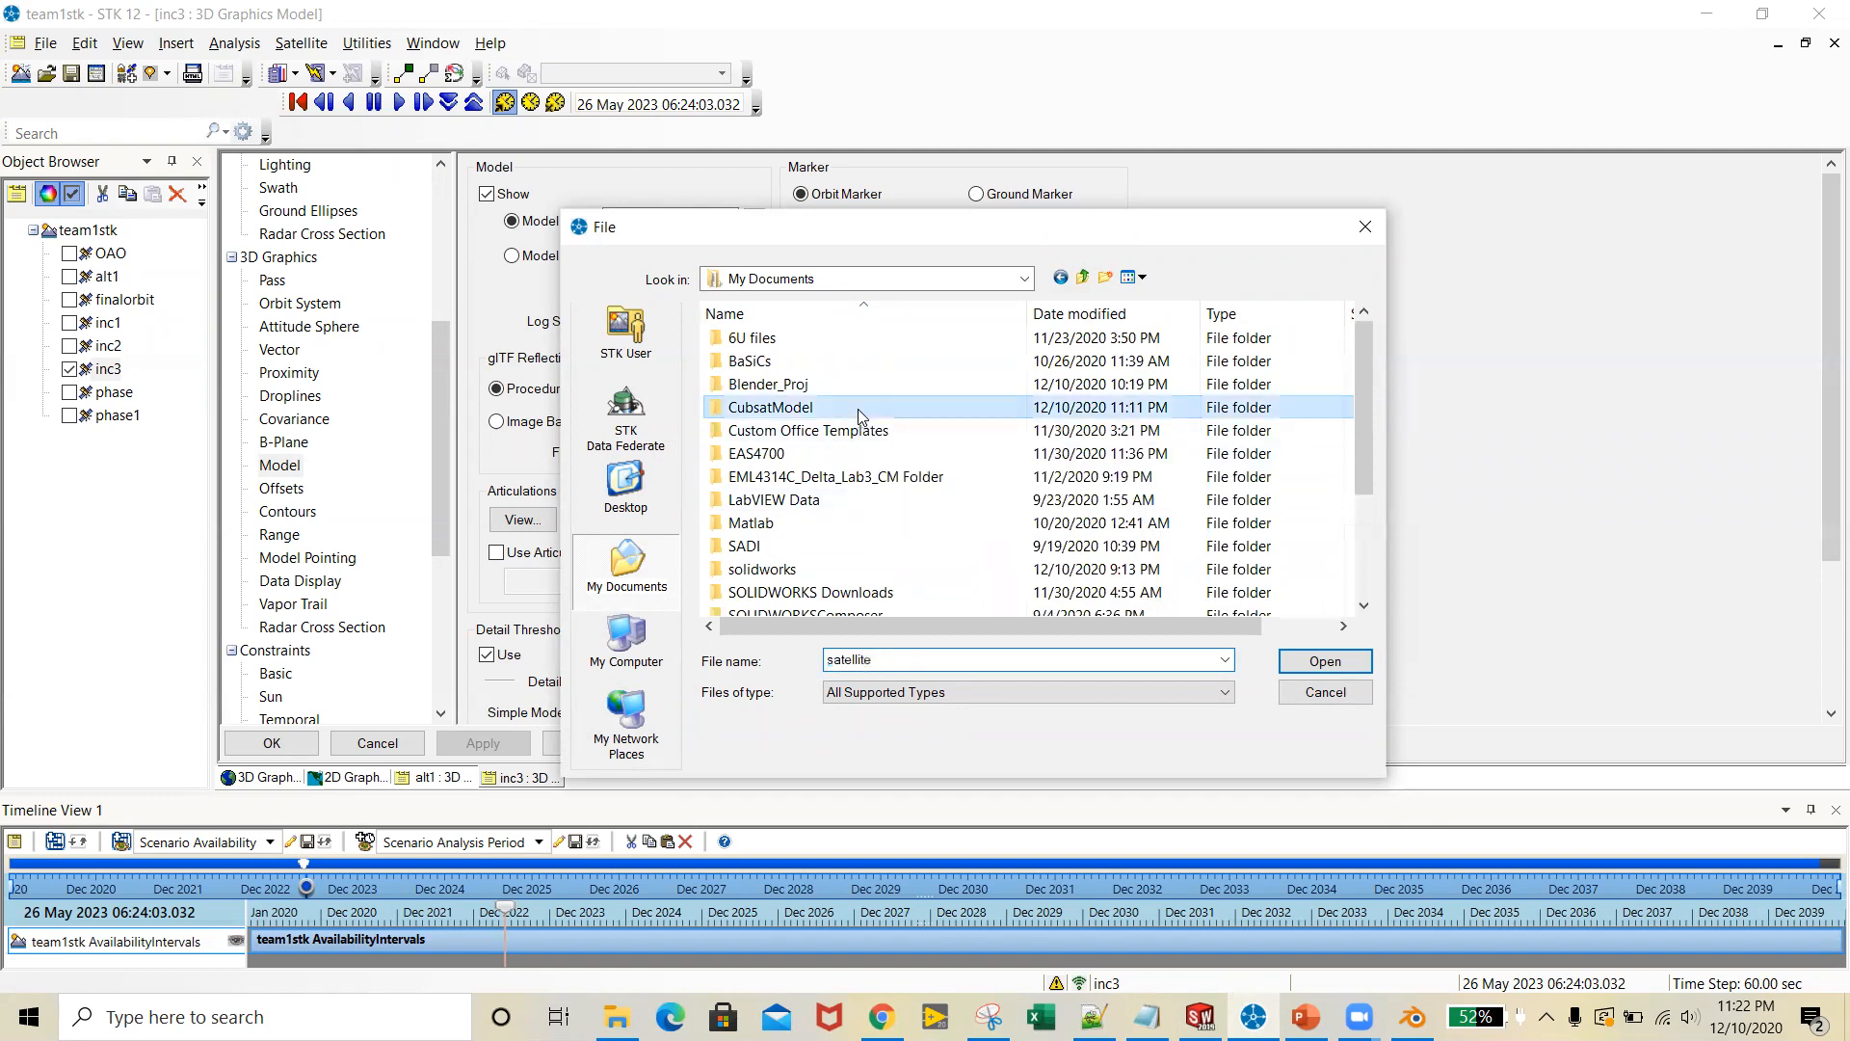
# Load the Cubsatmodel DAE file from the Desktop's Cubsatmodel folder as inc3's model, then apply and close the properties
pyautogui.click(1025, 279)
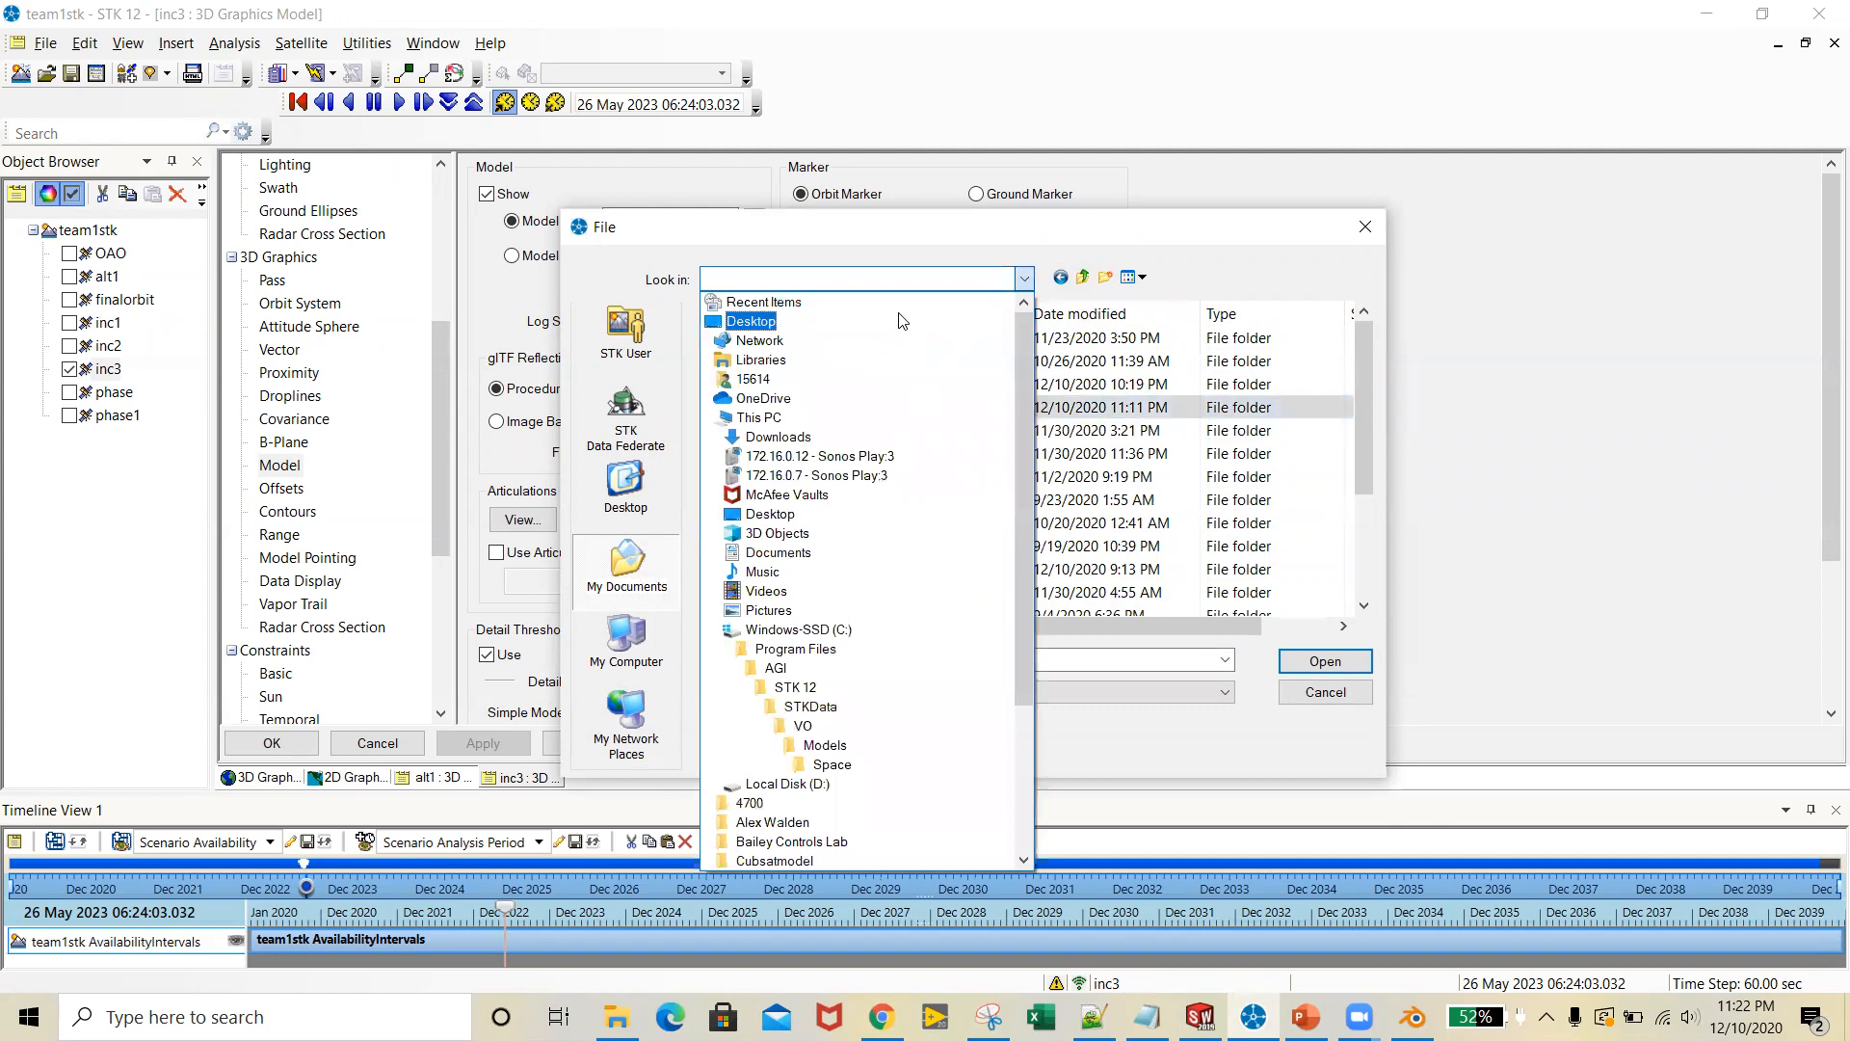
pyautogui.click(898, 321)
pyautogui.scroll(-2, 834, 547)
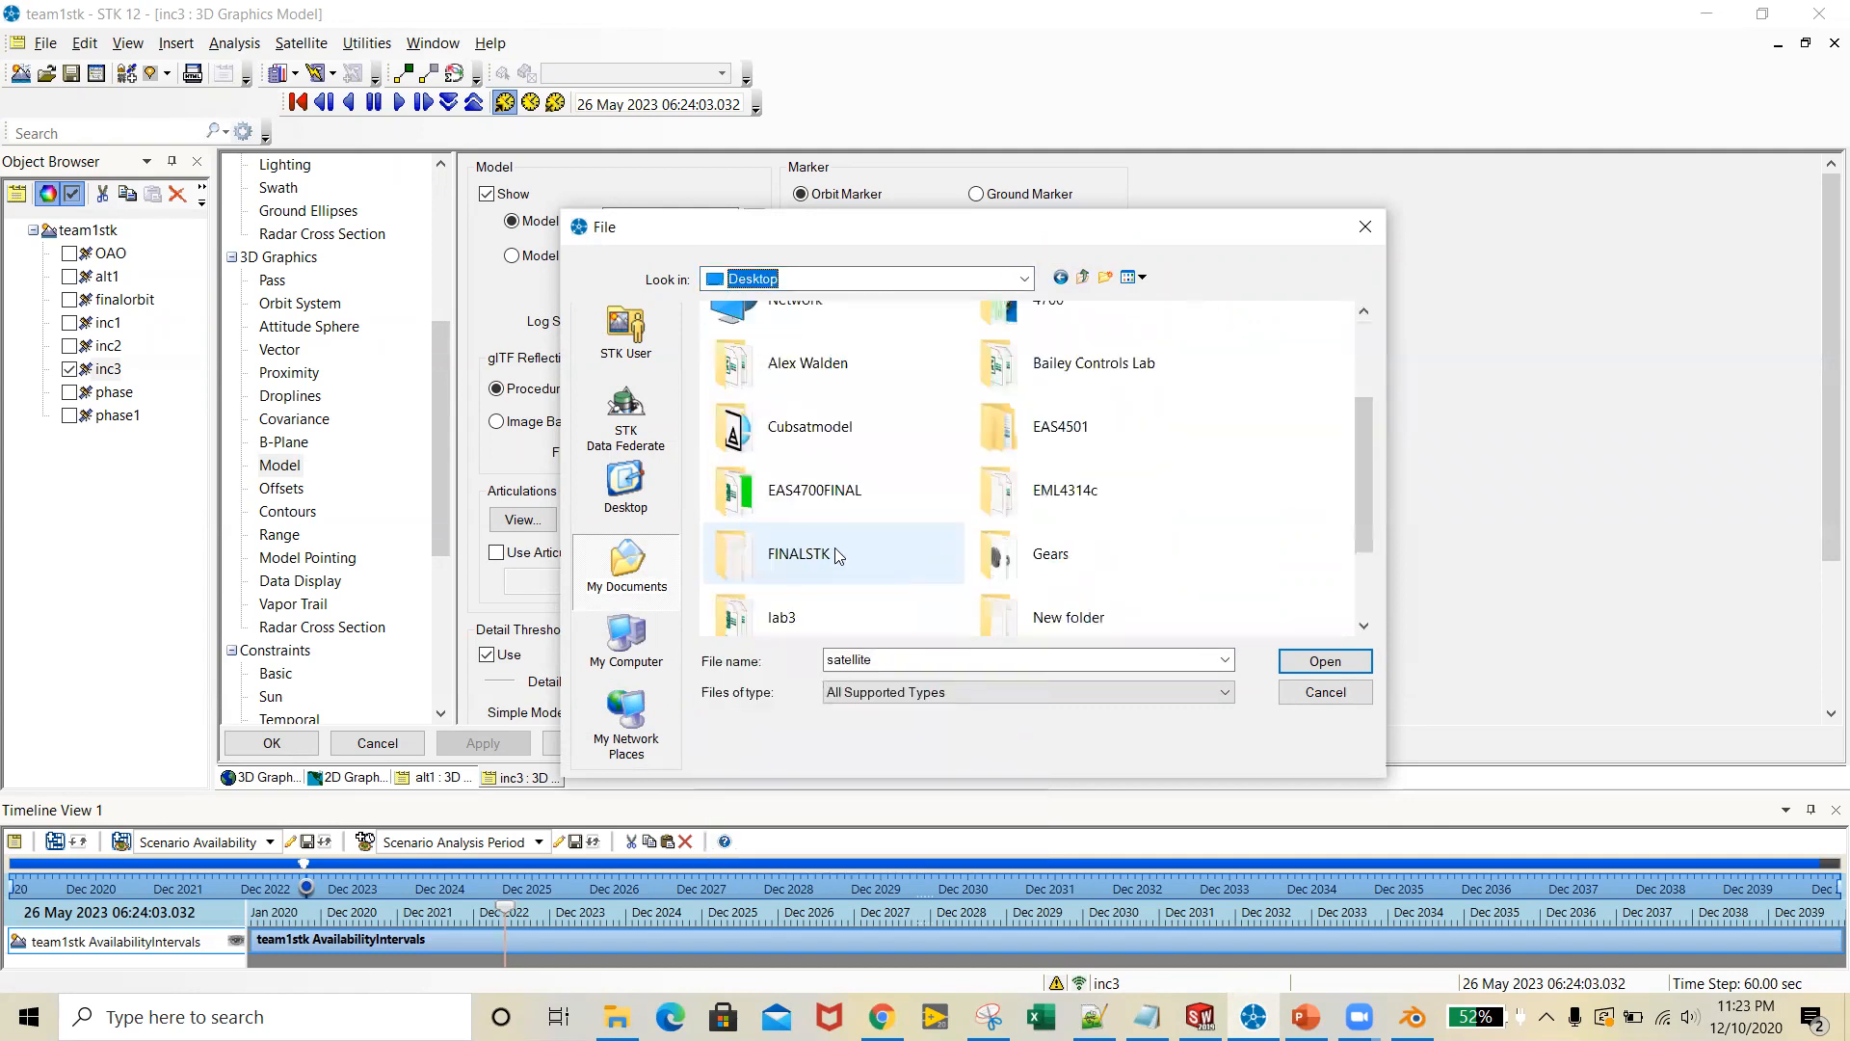
pyautogui.doubleClick(874, 428)
pyautogui.click(827, 338)
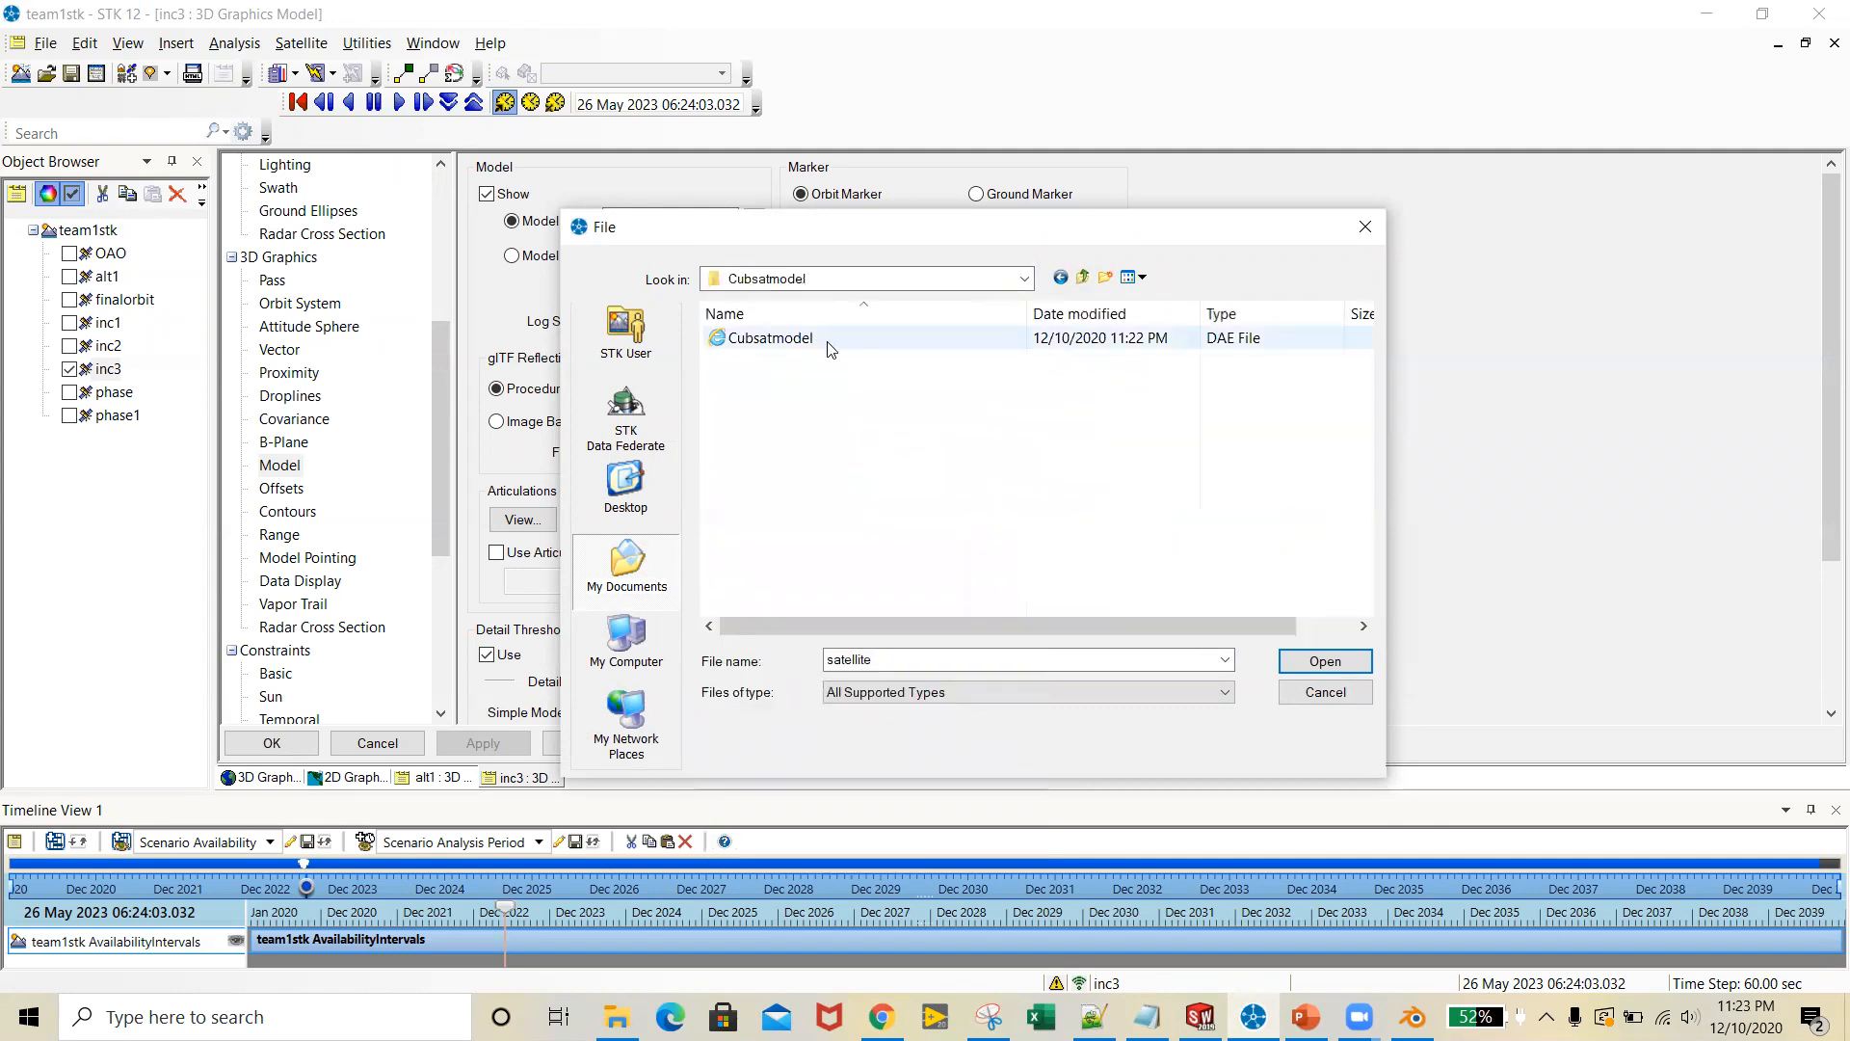
pyautogui.click(1341, 667)
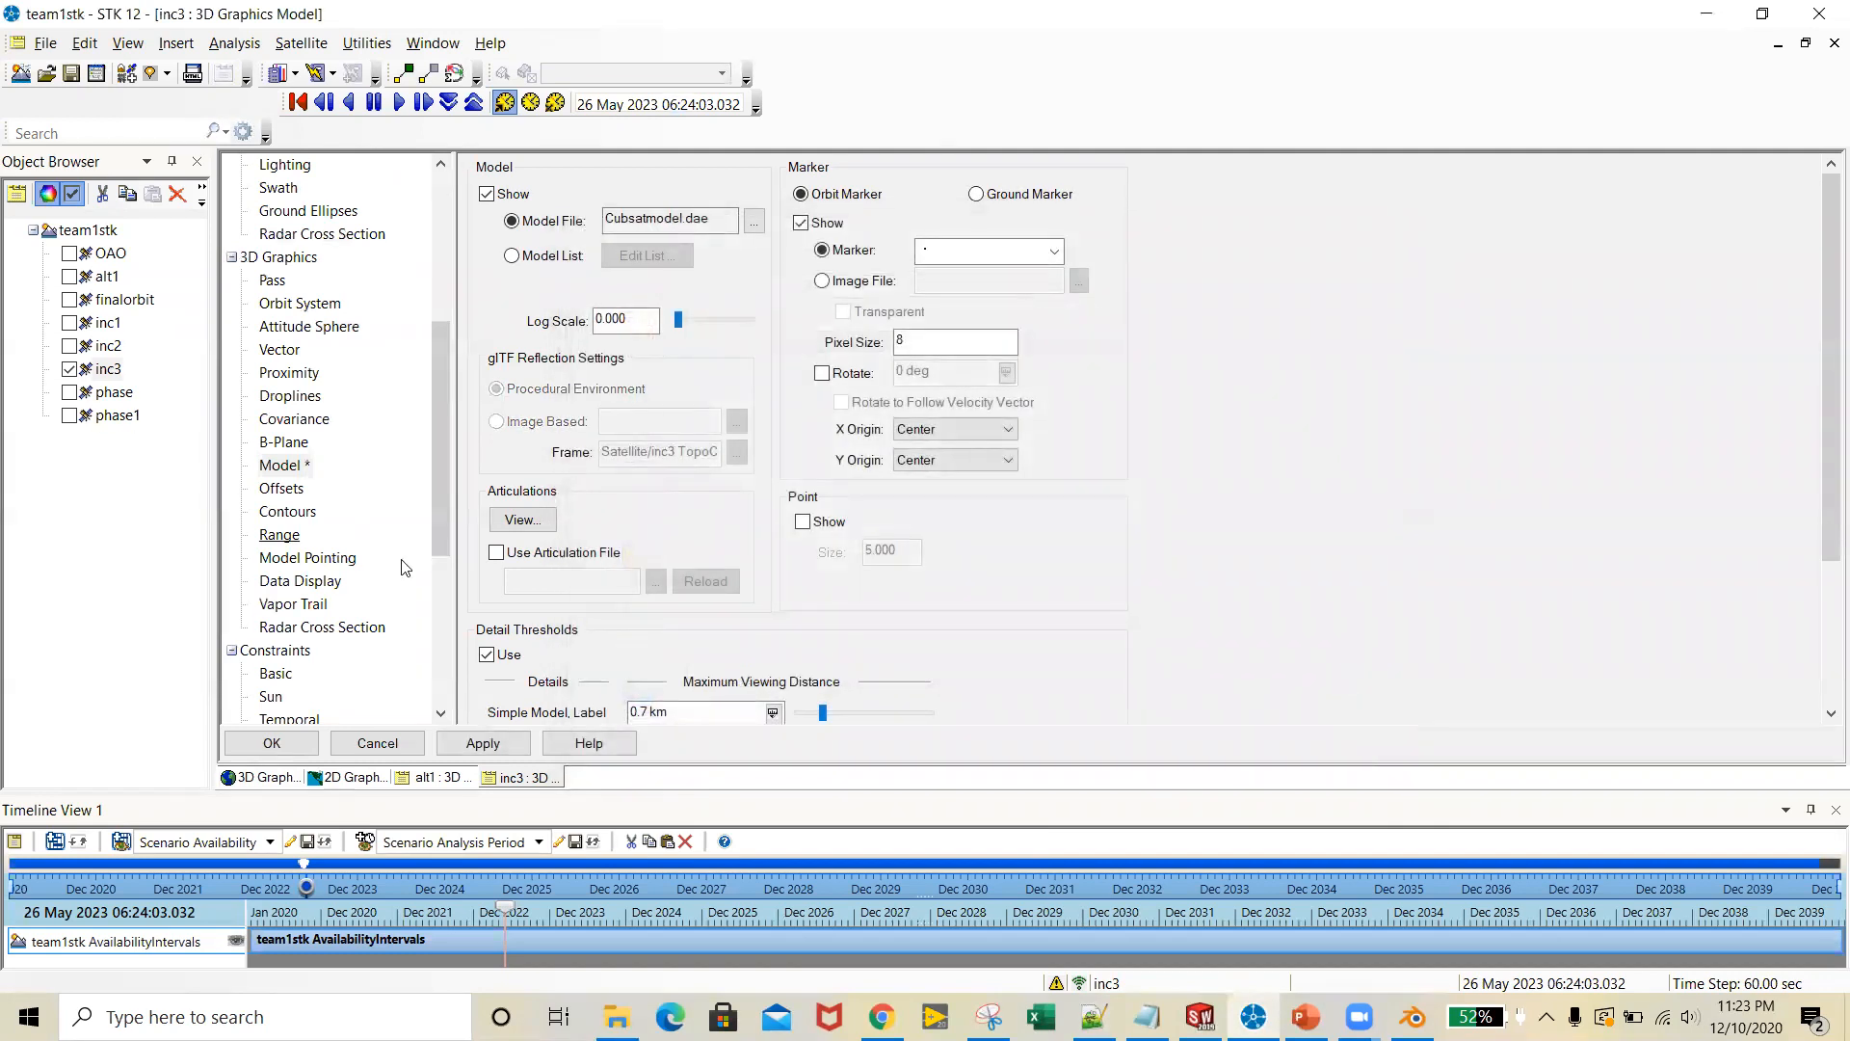
pyautogui.click(505, 740)
pyautogui.click(310, 748)
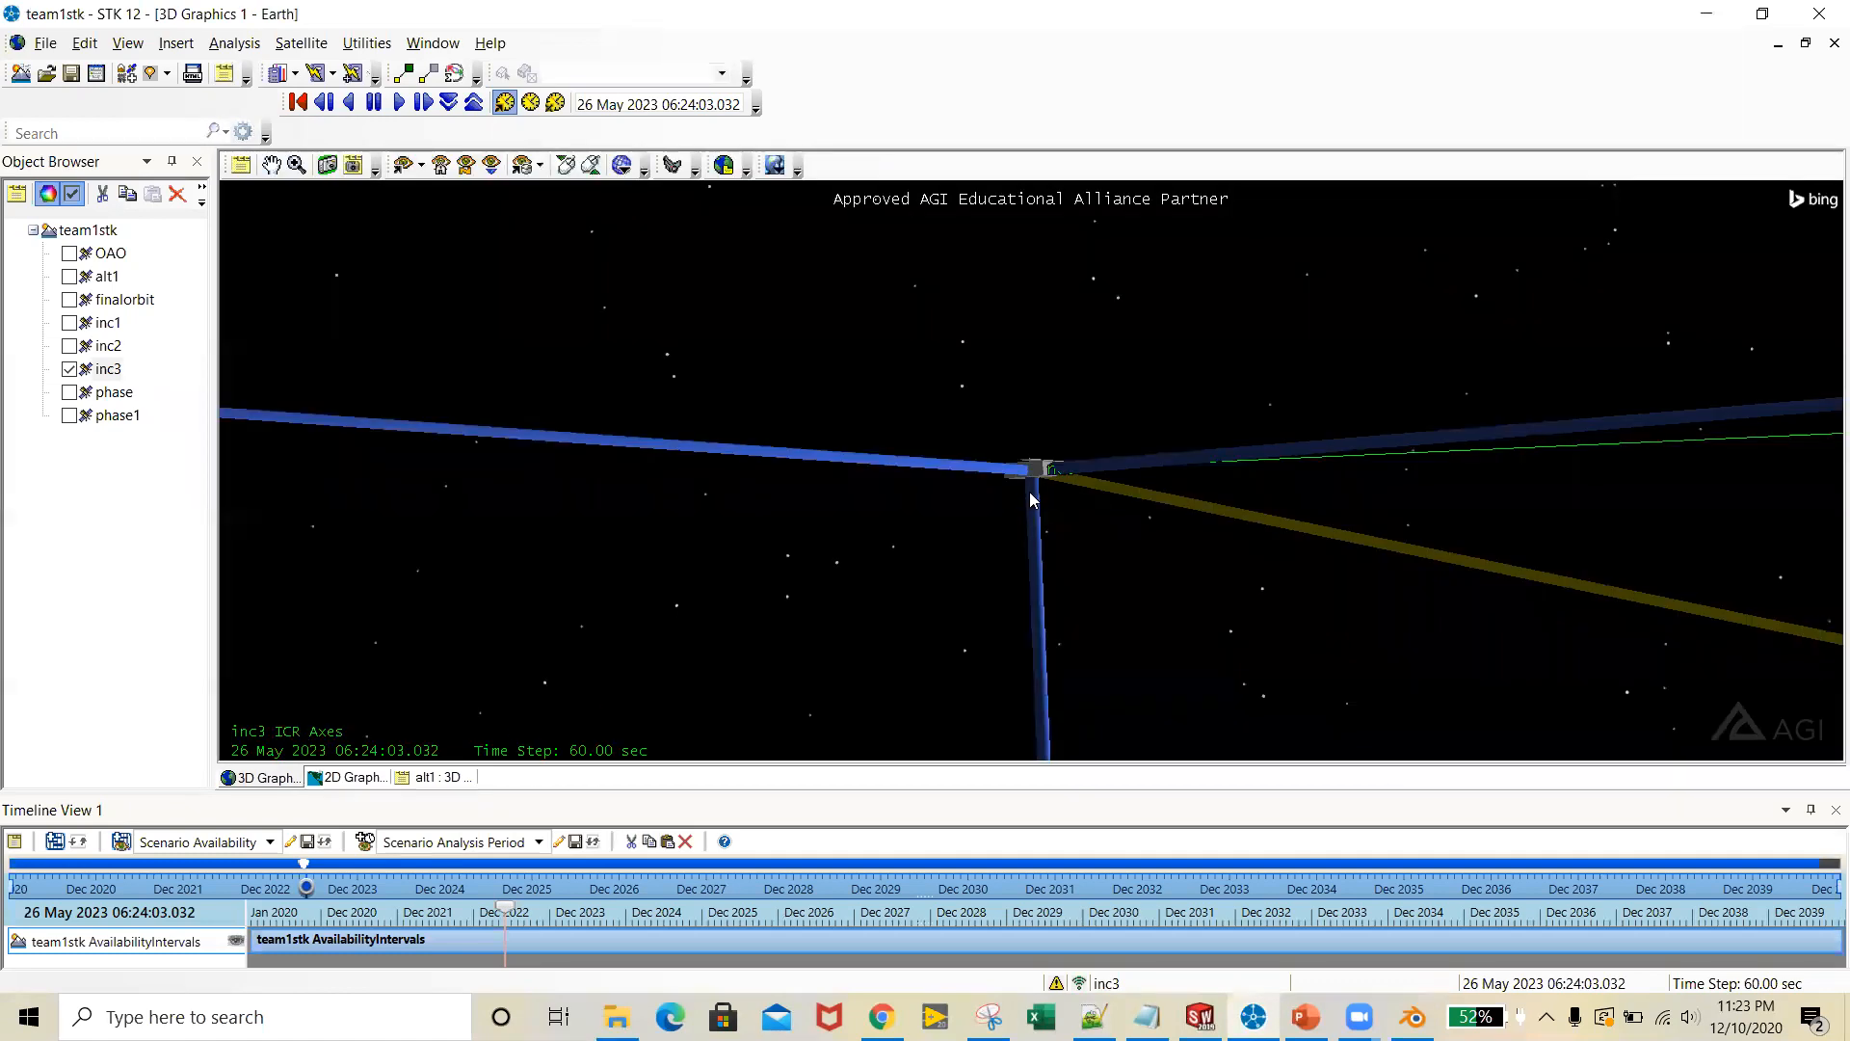
# Inspect the CubeSat model in the 3D view and open the Solar Panel tool for inc3
pyautogui.moveTo(1046, 482); pyautogui.dragTo(1122, 461)
pyautogui.moveTo(1163, 548); pyautogui.dragTo(1094, 619)
pyautogui.scroll(-6, 1093, 613)
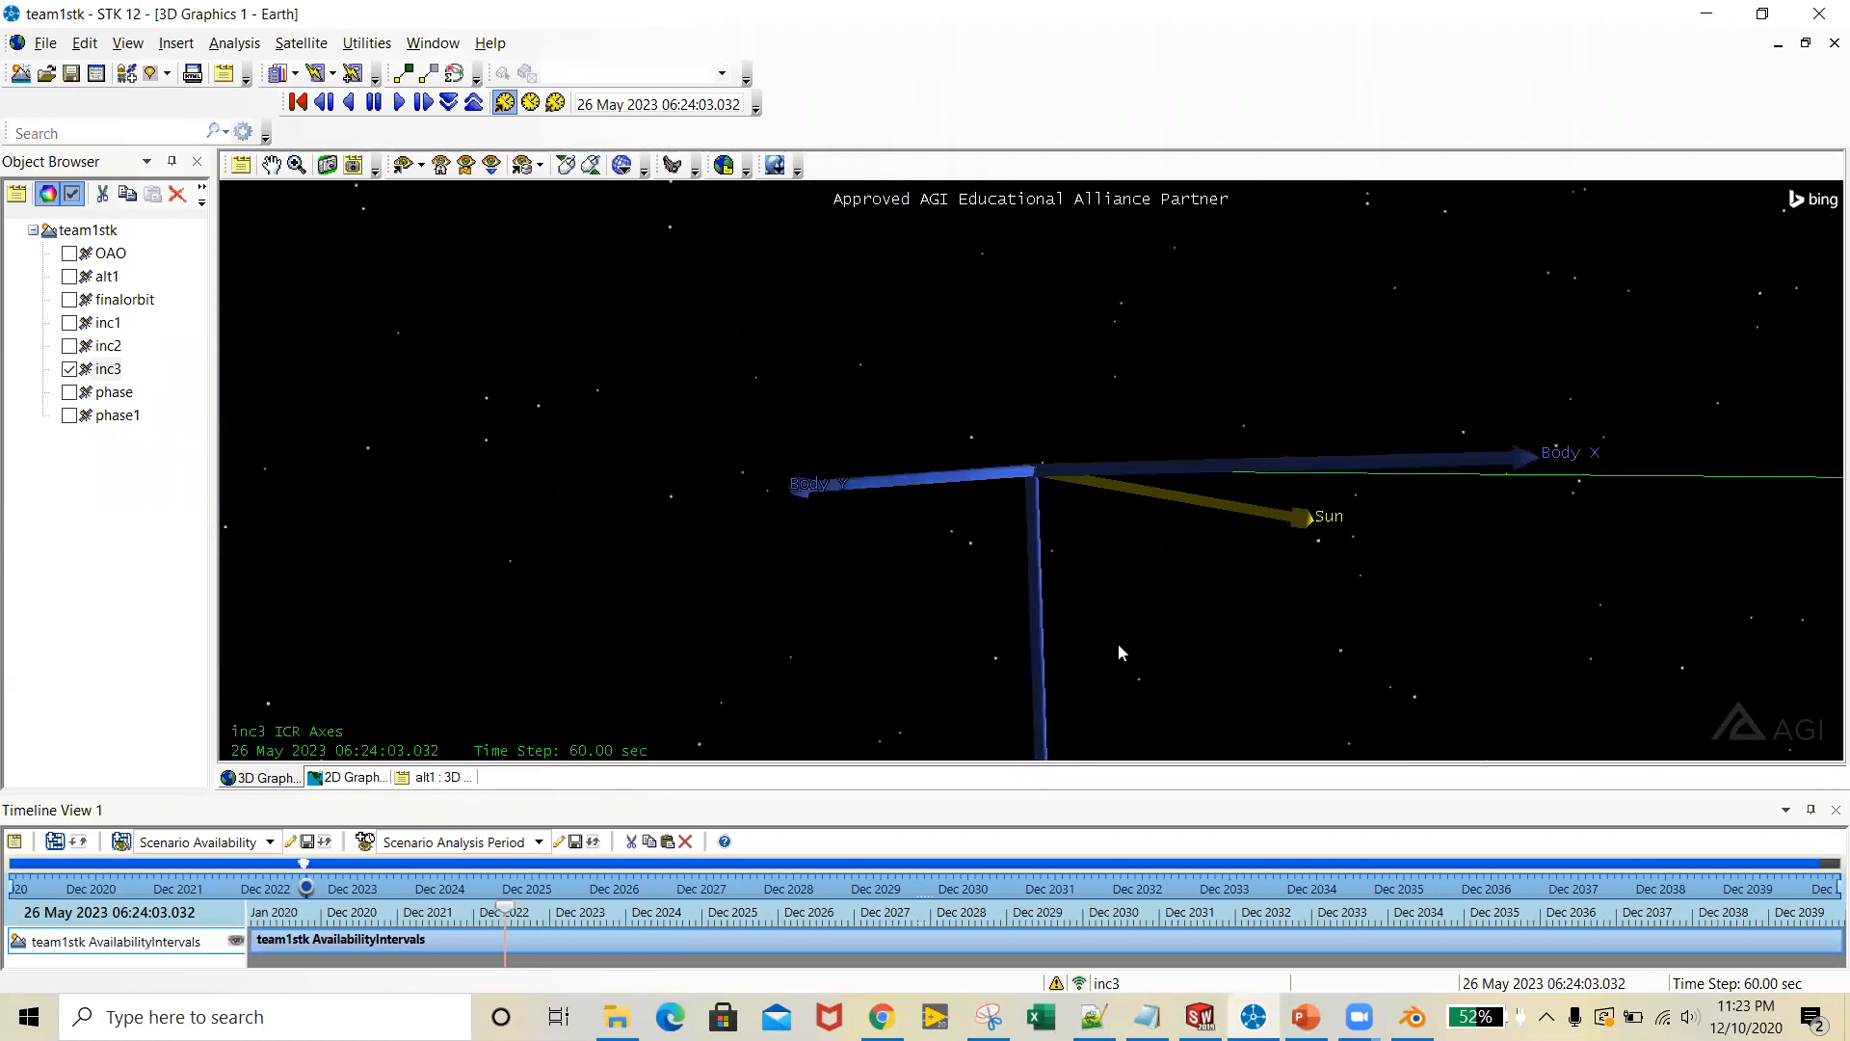
pyautogui.scroll(3, 1058, 512)
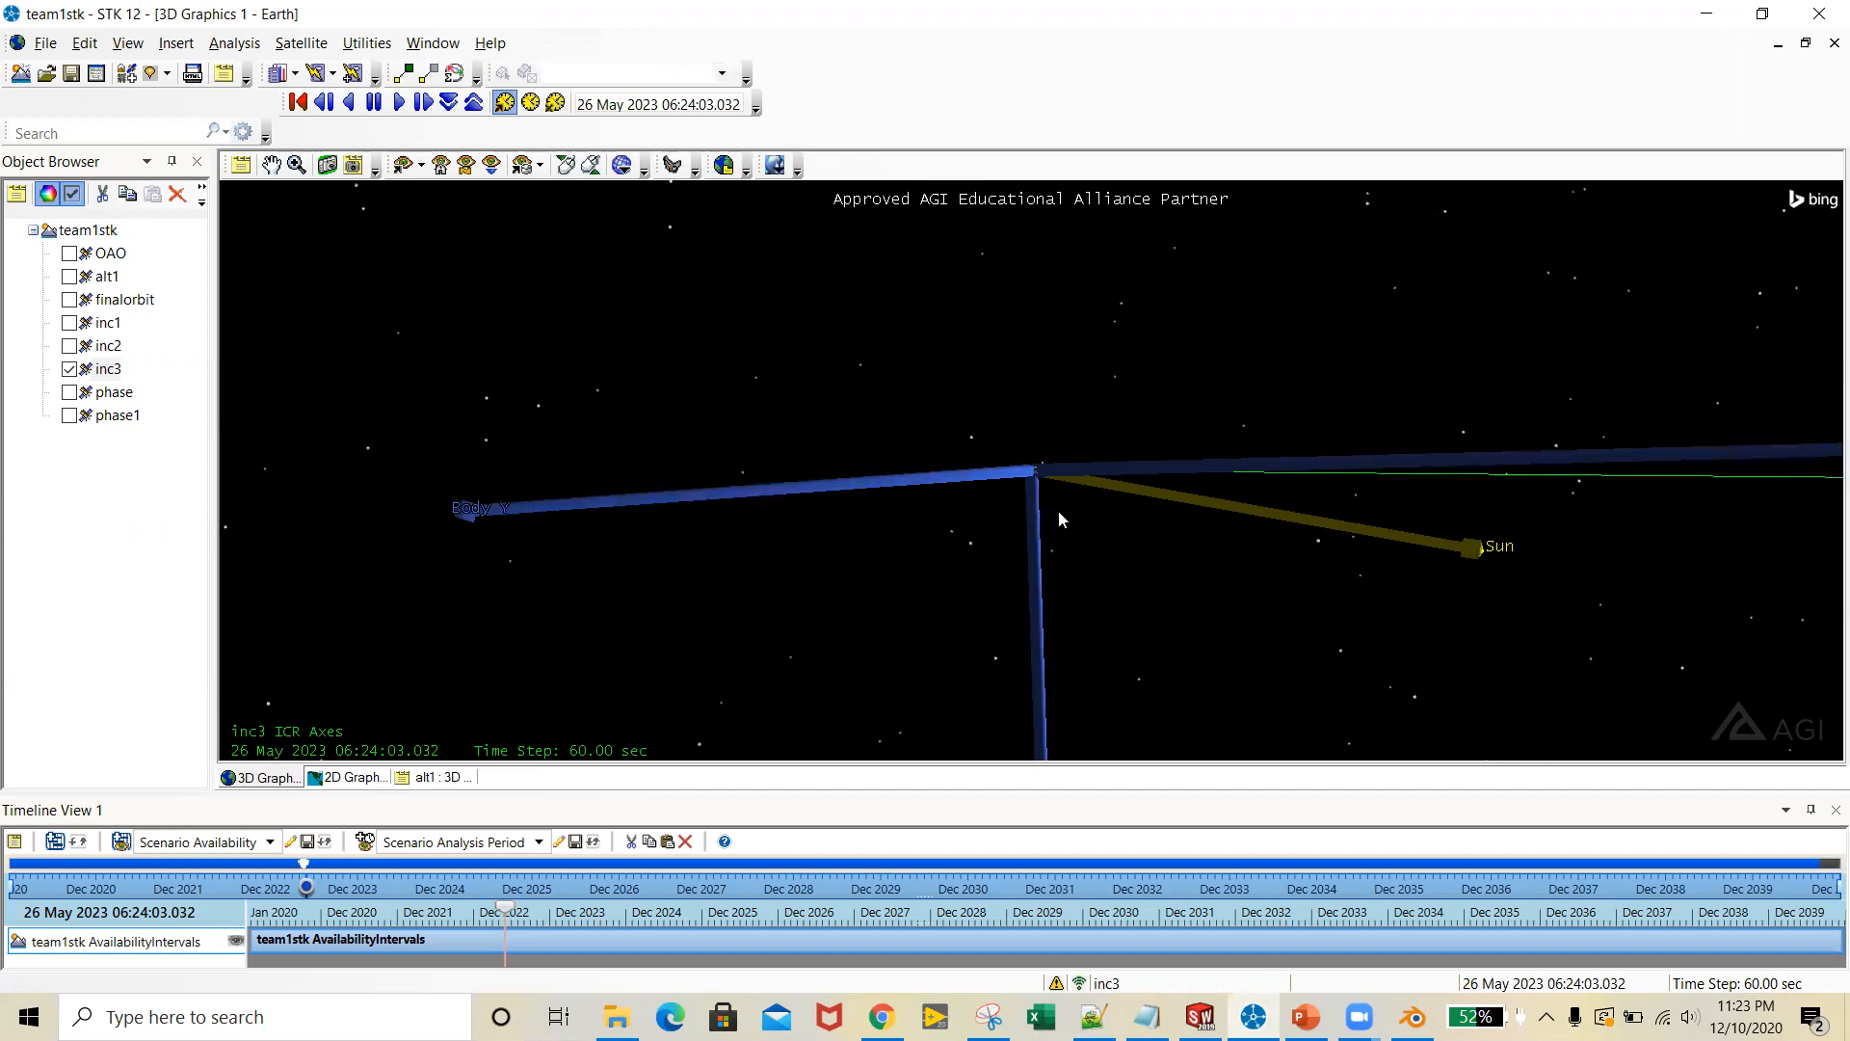
pyautogui.scroll(2, 1058, 511)
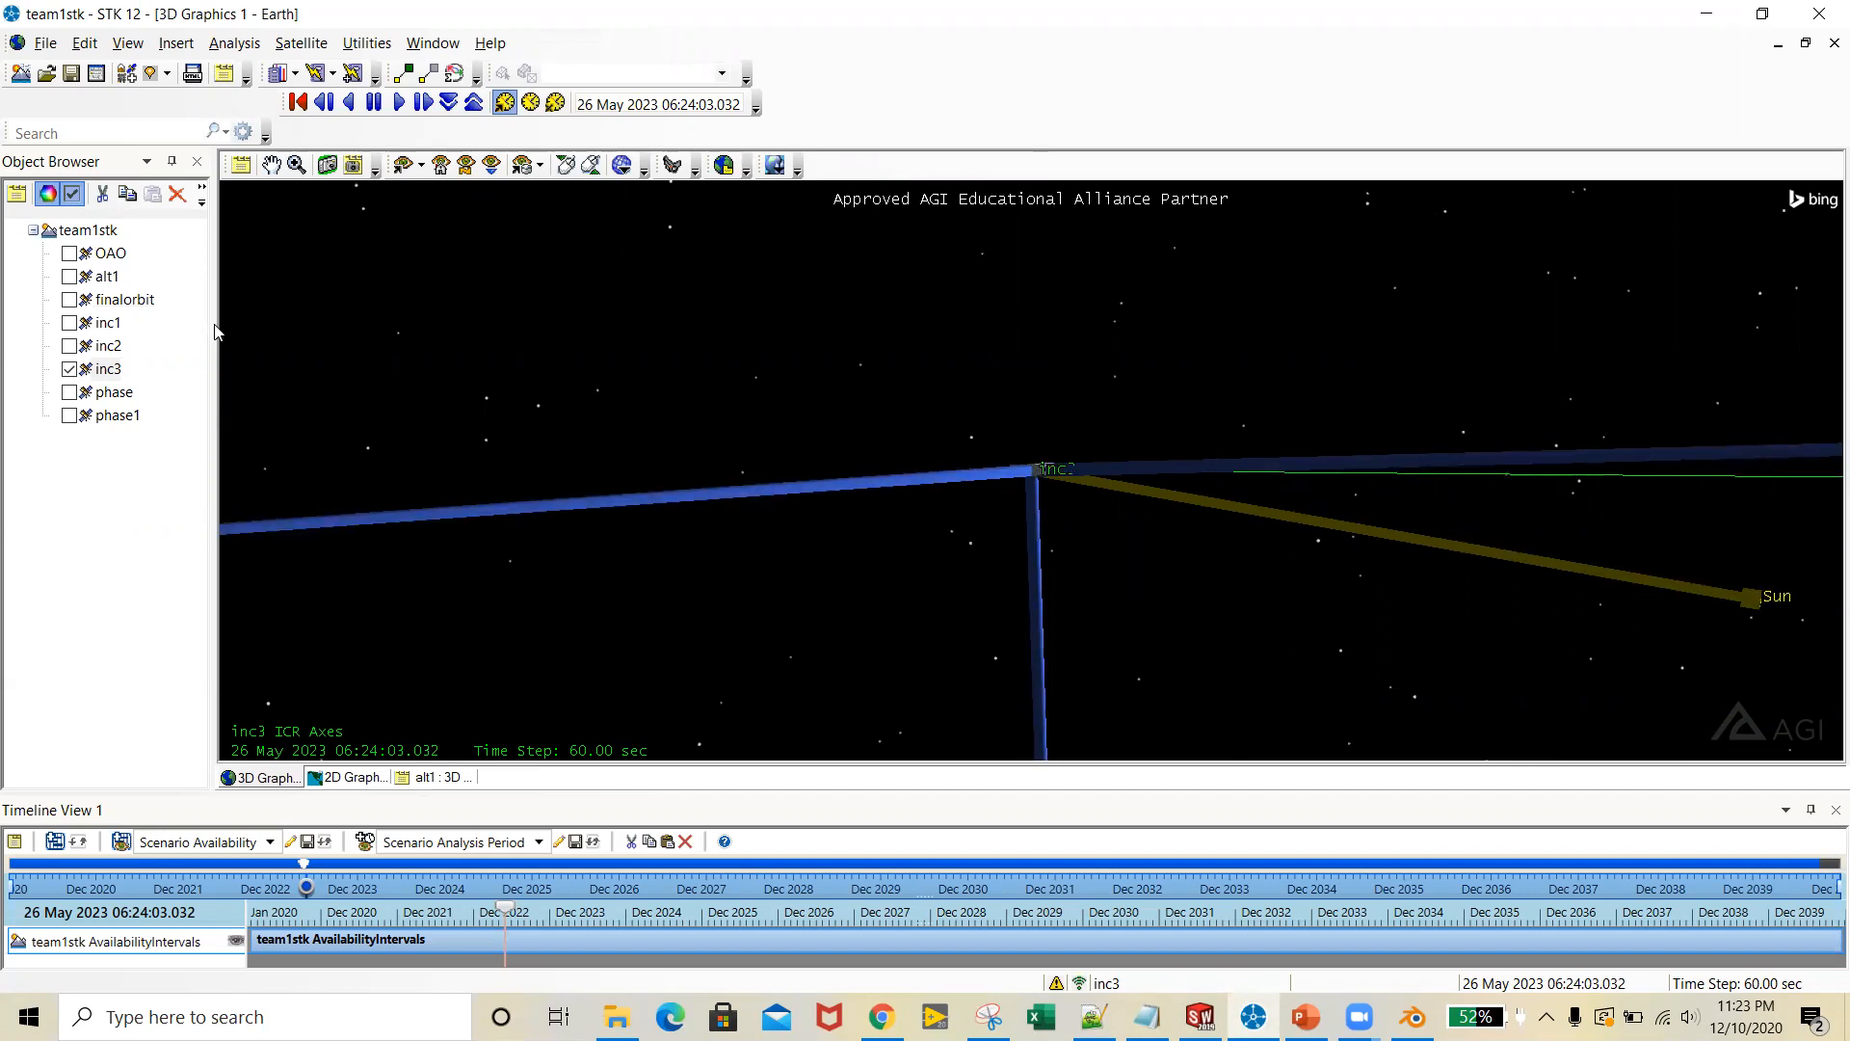
pyautogui.rightClick(112, 376)
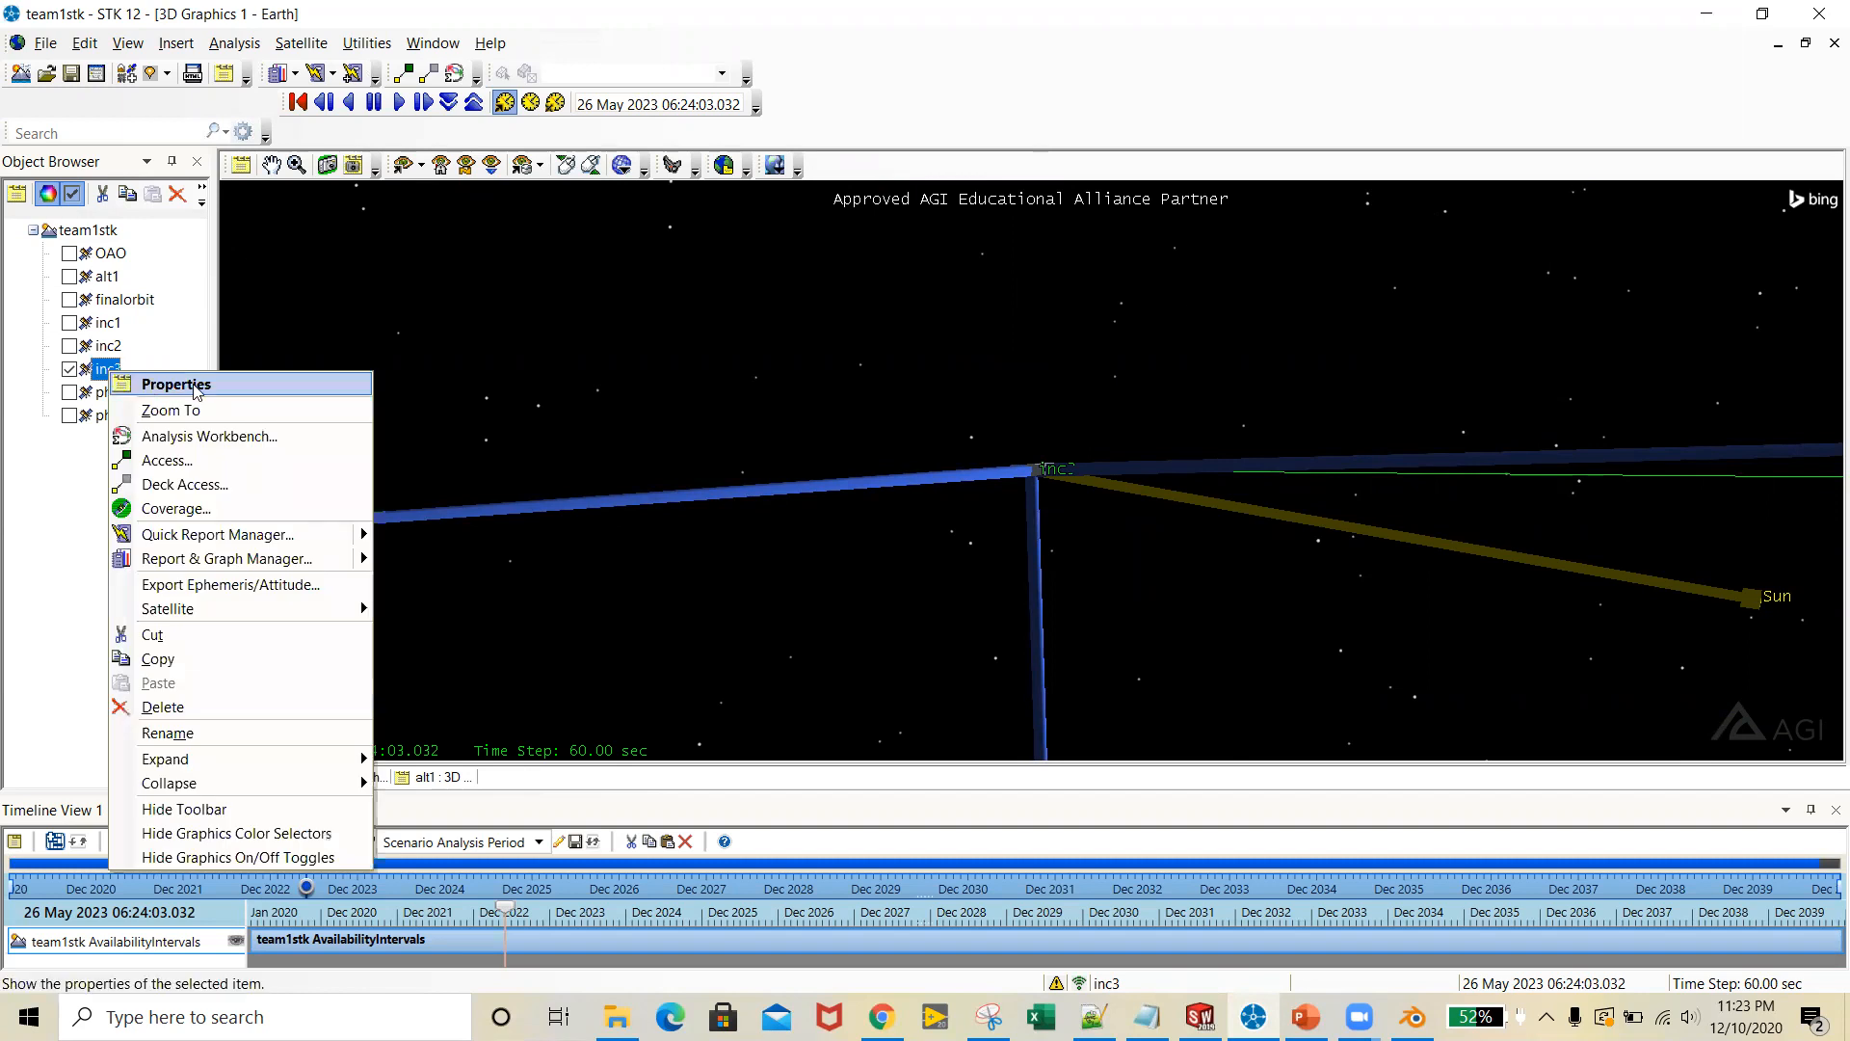
pyautogui.moveTo(286, 619)
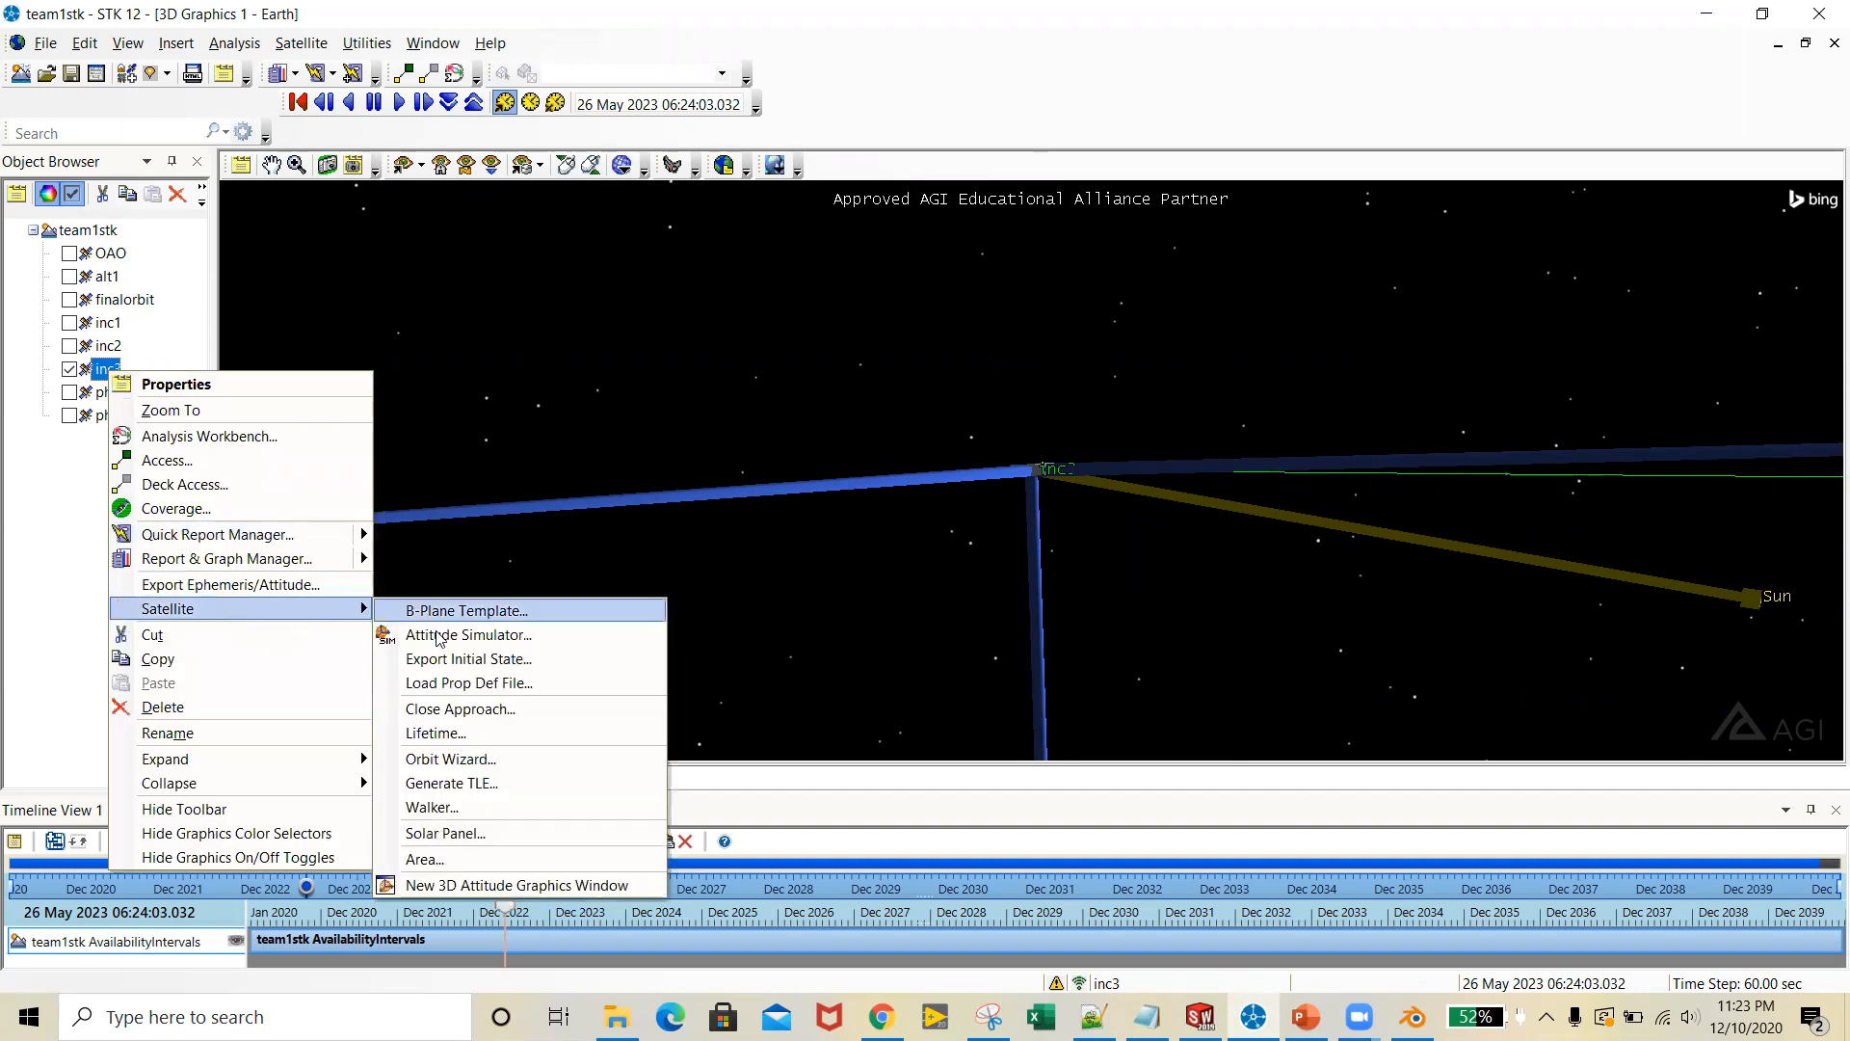
pyautogui.click(511, 834)
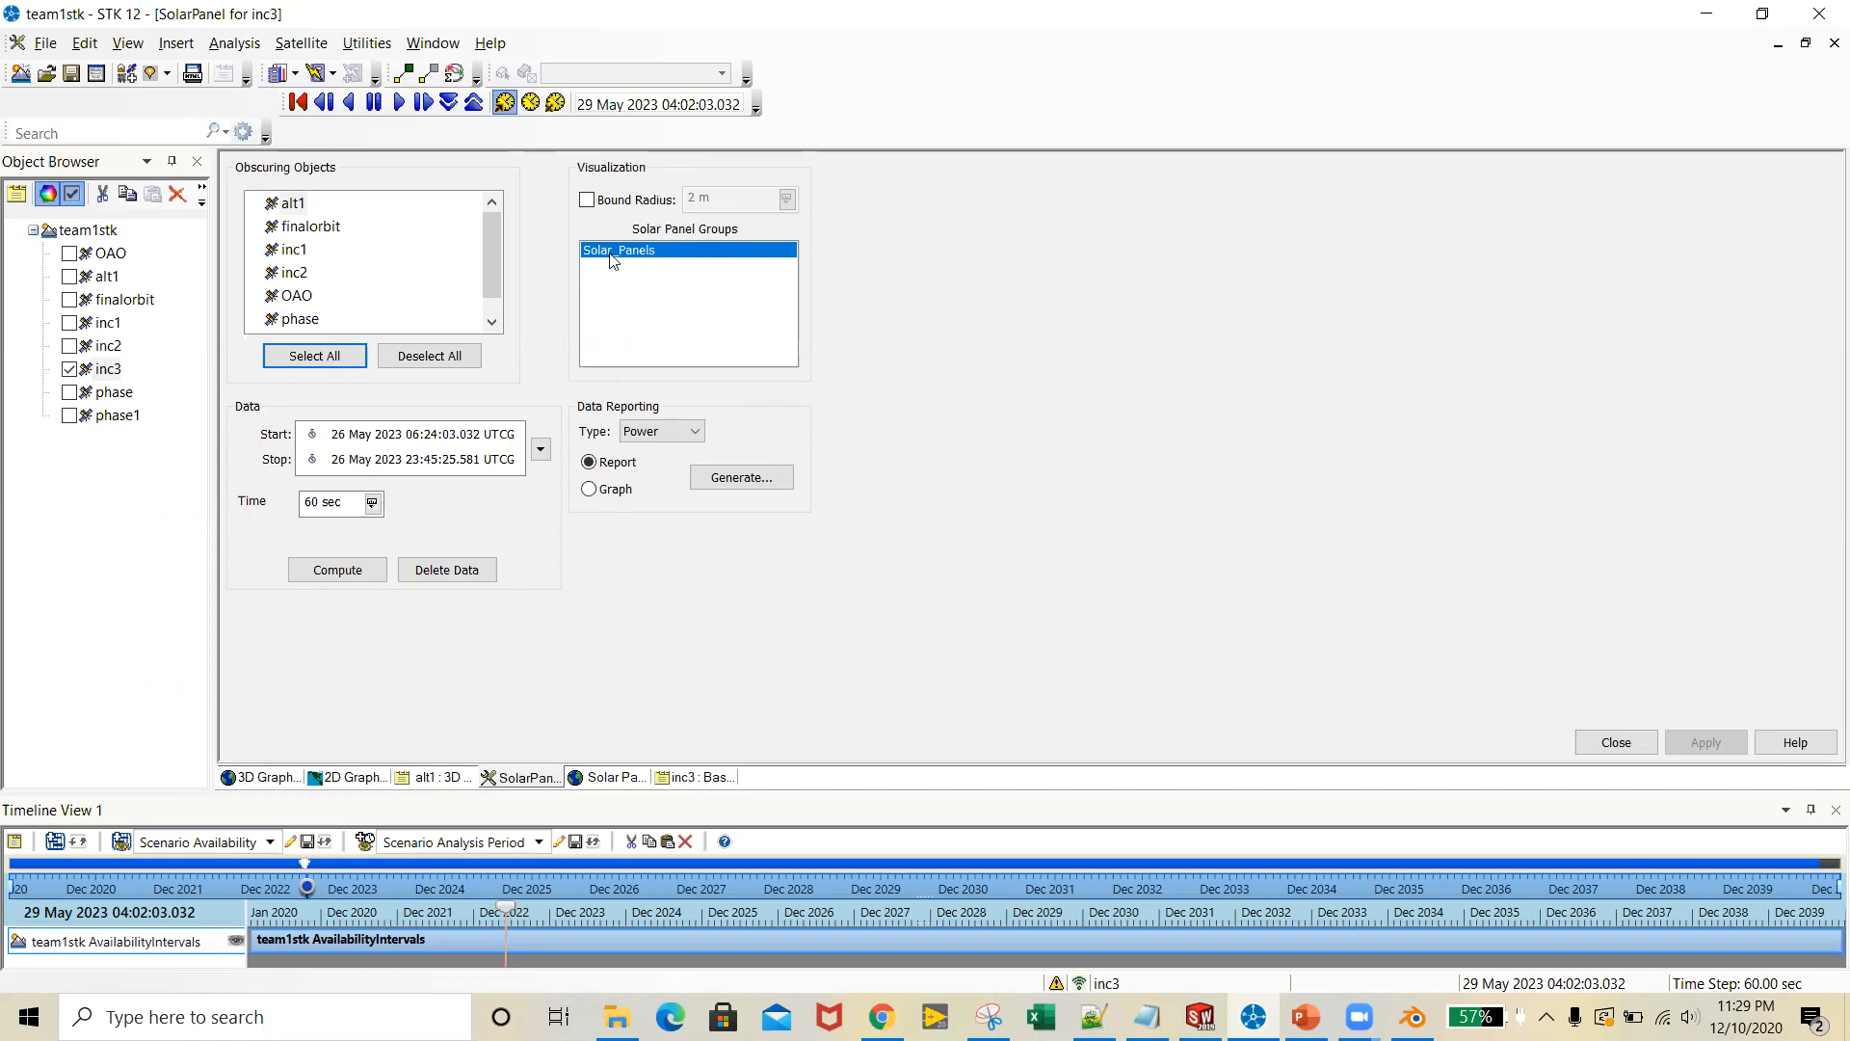
# Review the Solar_Panels group in the Solar Panel tool, the Solar Panel View and inc3's Basic Orbit properties
pyautogui.click(656, 276)
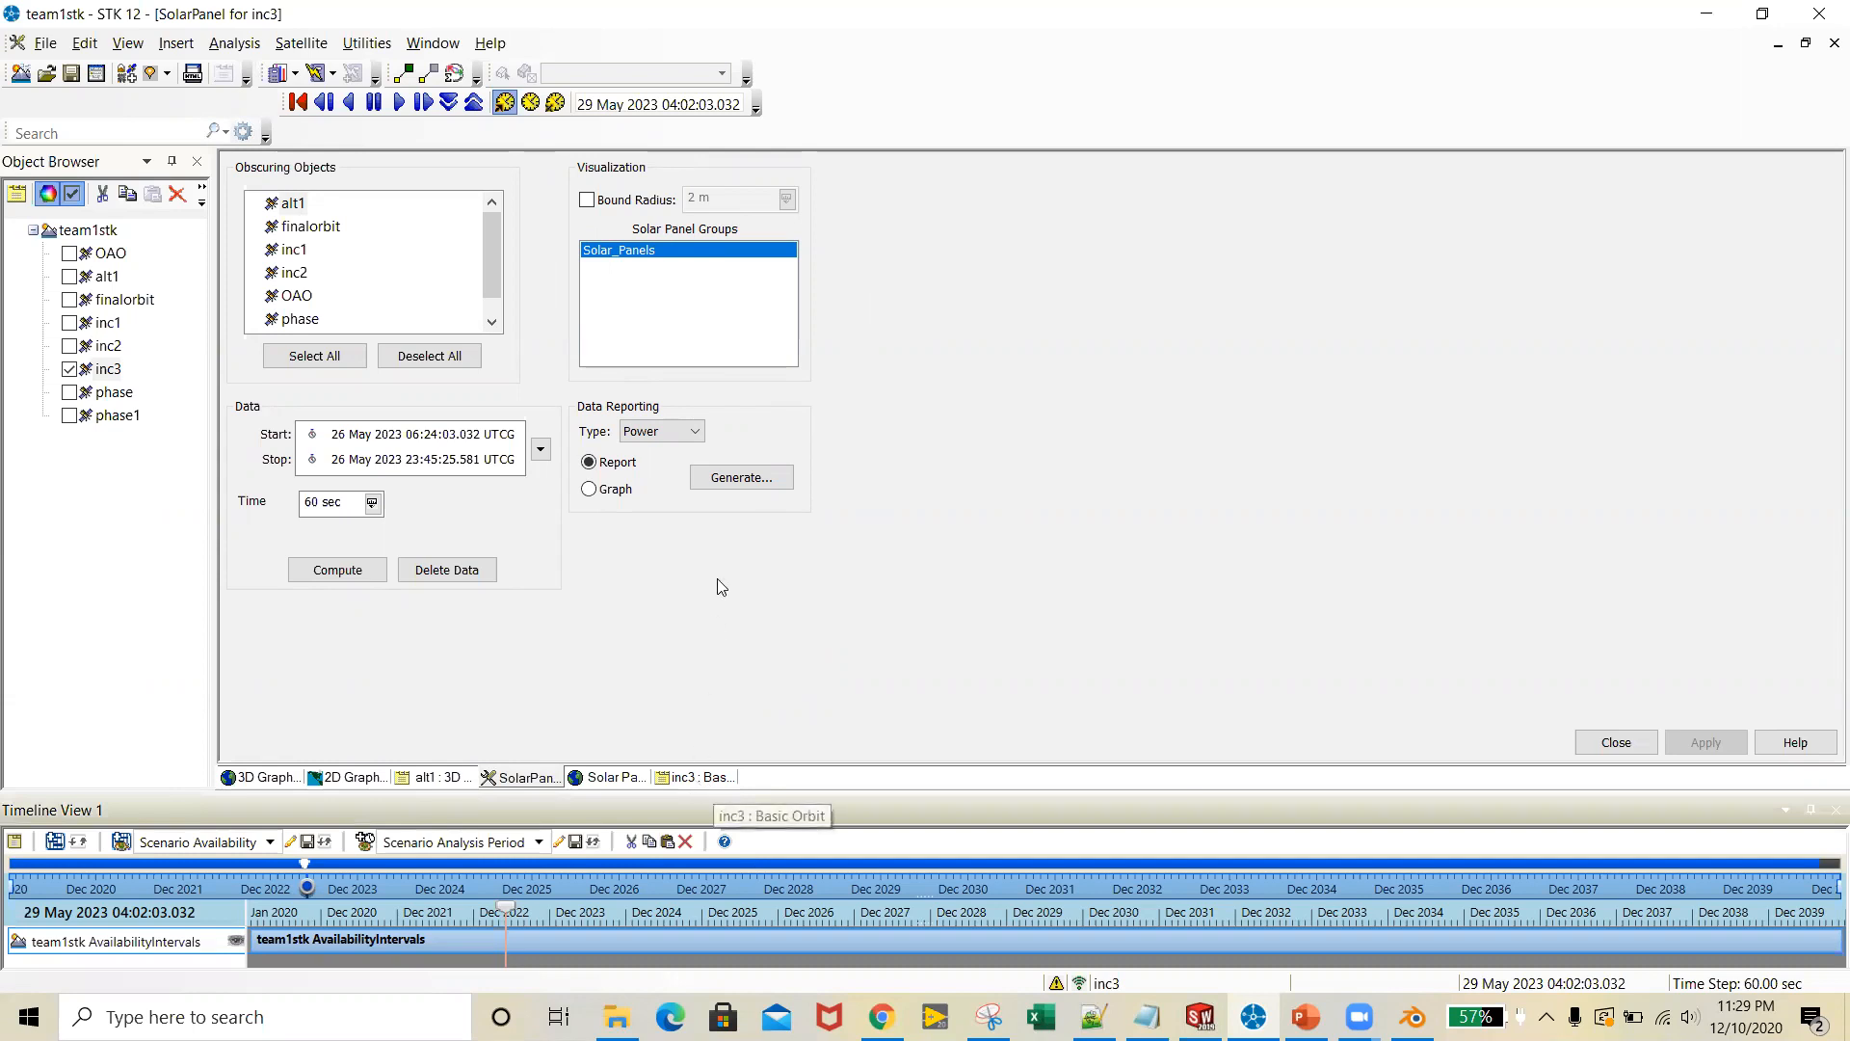
pyautogui.click(707, 779)
pyautogui.click(535, 779)
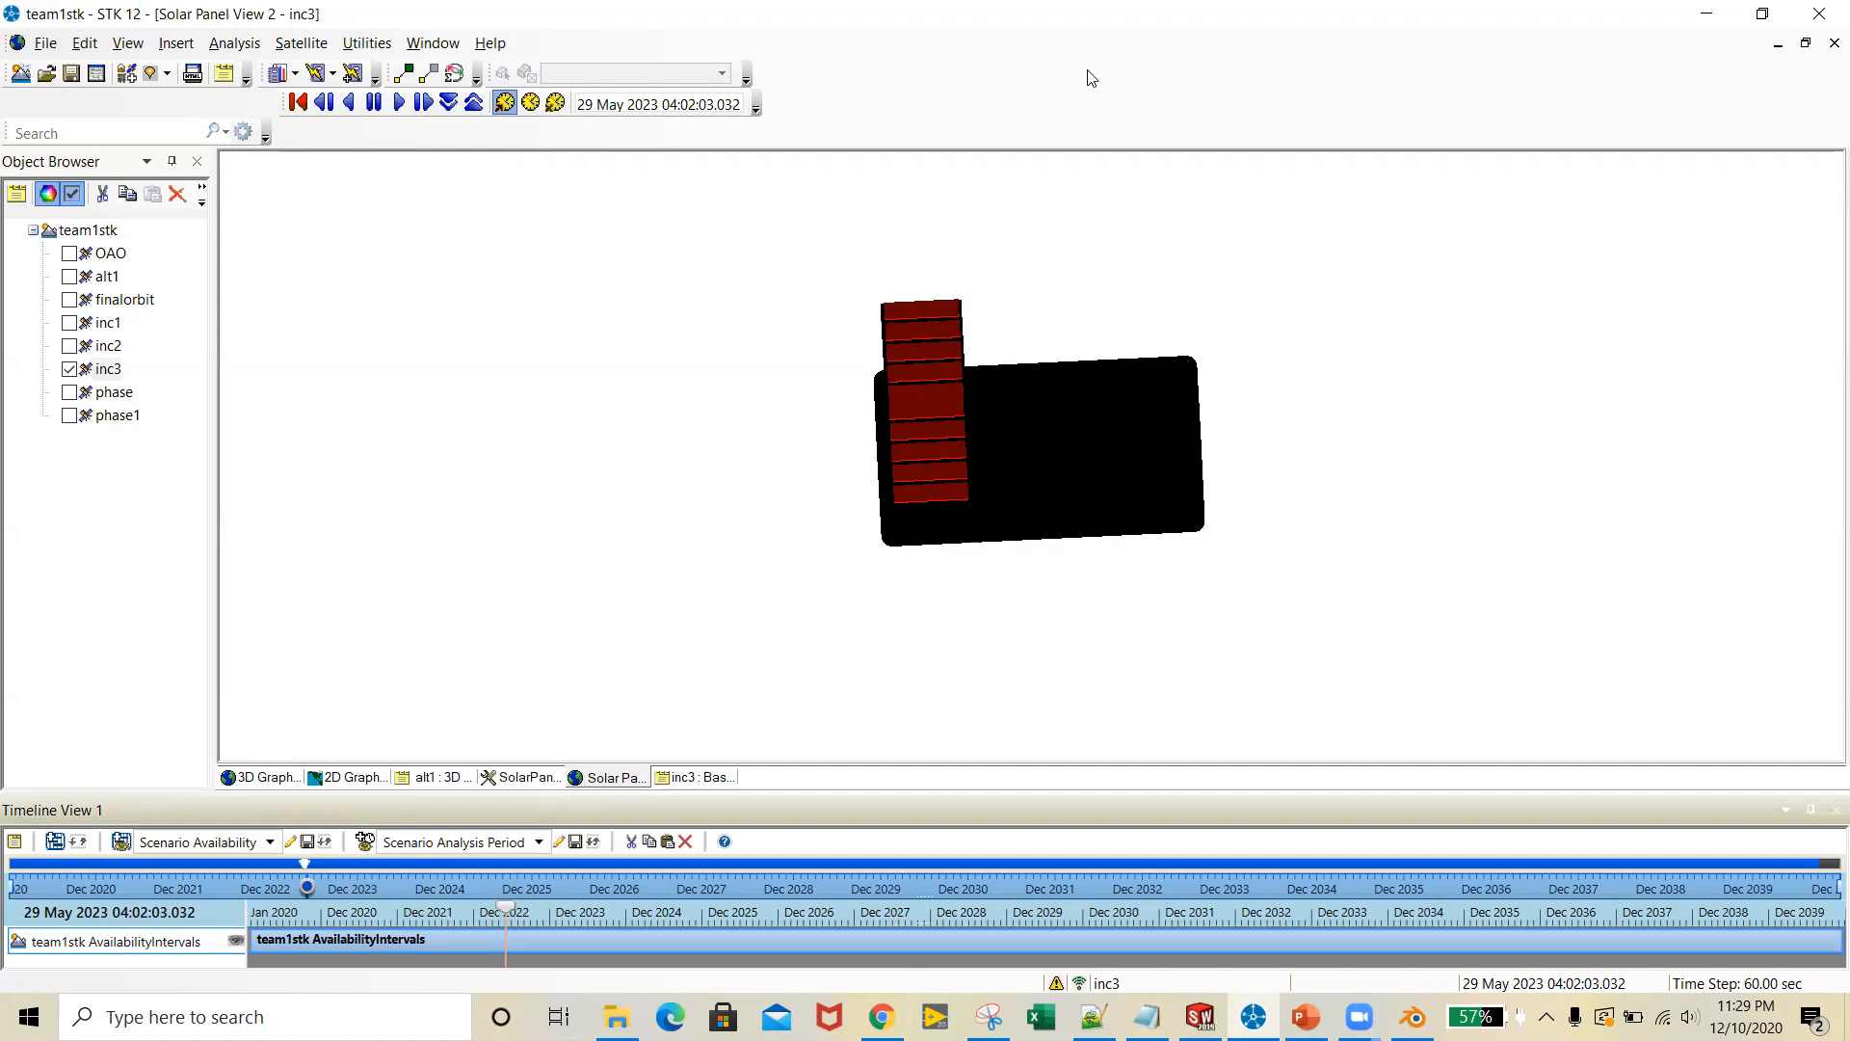
pyautogui.click(536, 783)
pyautogui.click(702, 786)
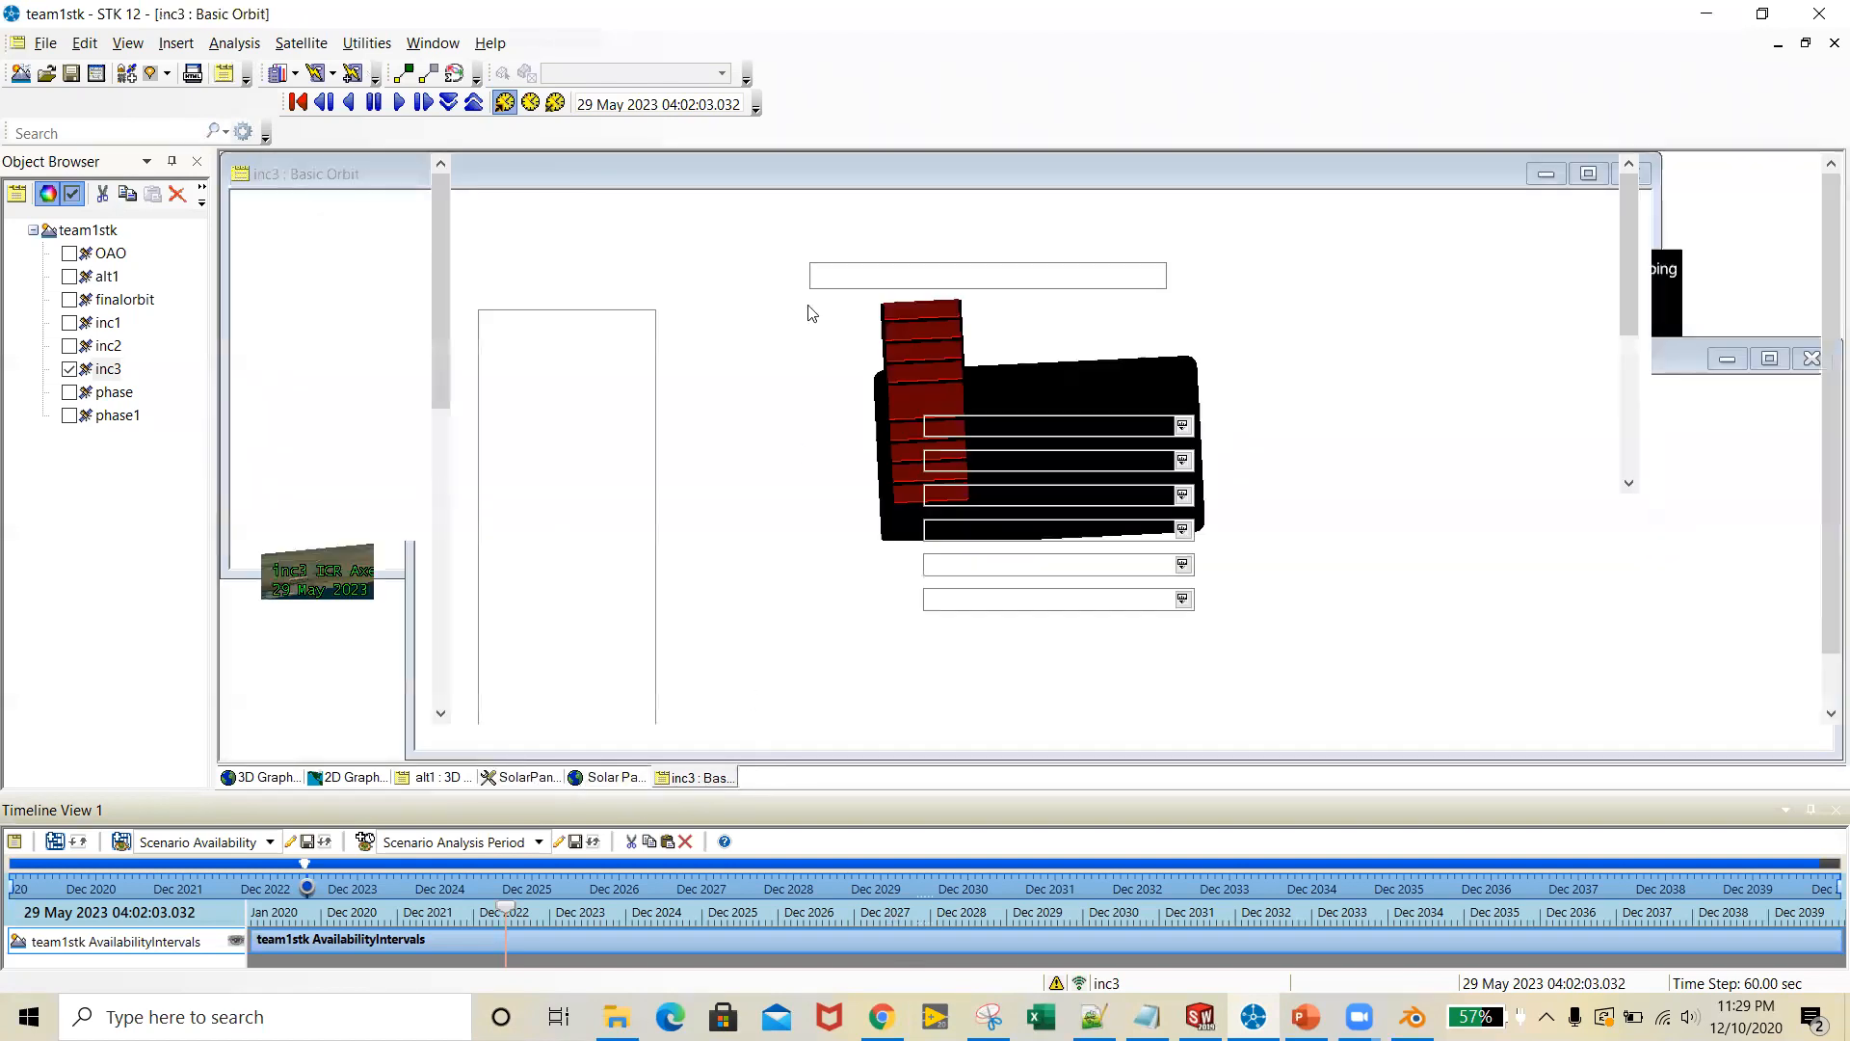